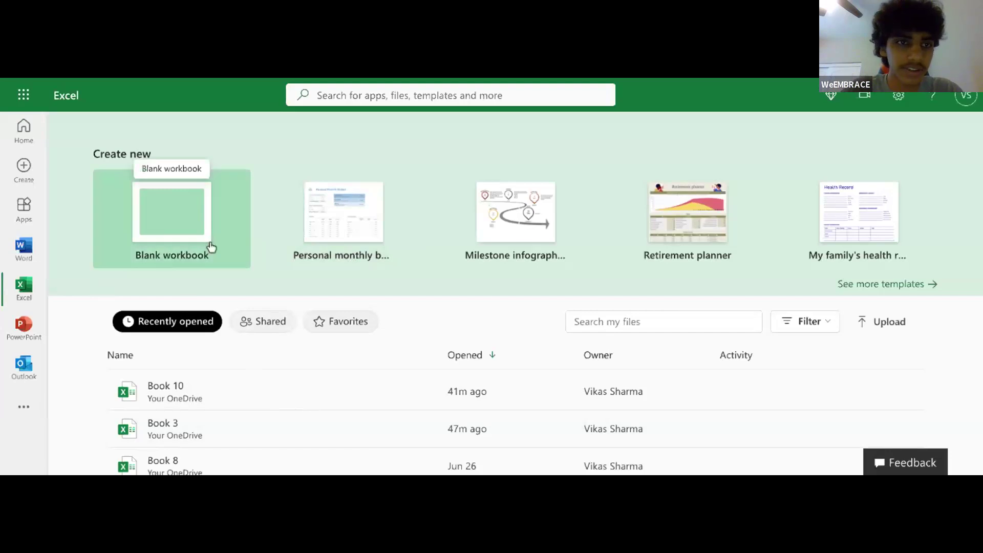
Create a new blank workbook and select cell A1
click(176, 218)
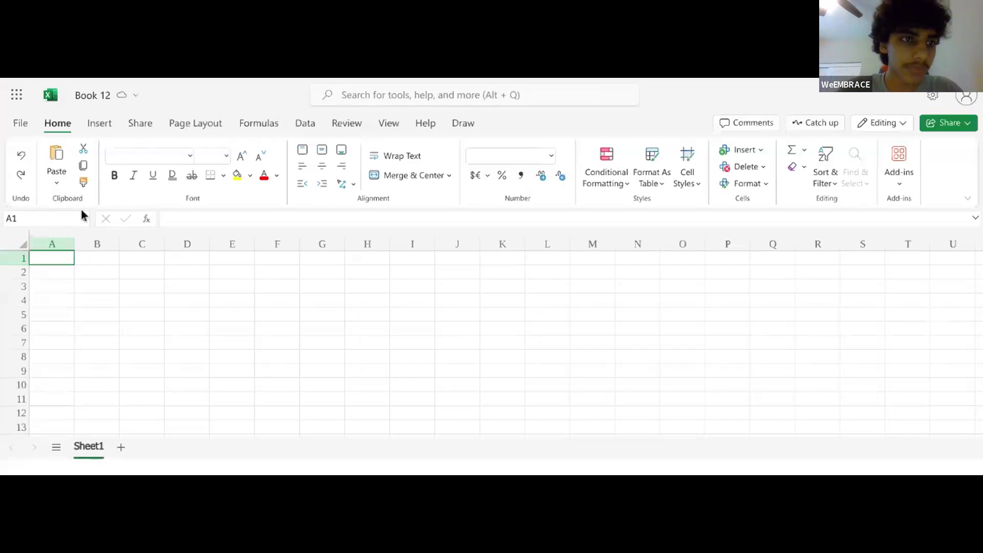
click(68, 261)
click(49, 191)
click(52, 172)
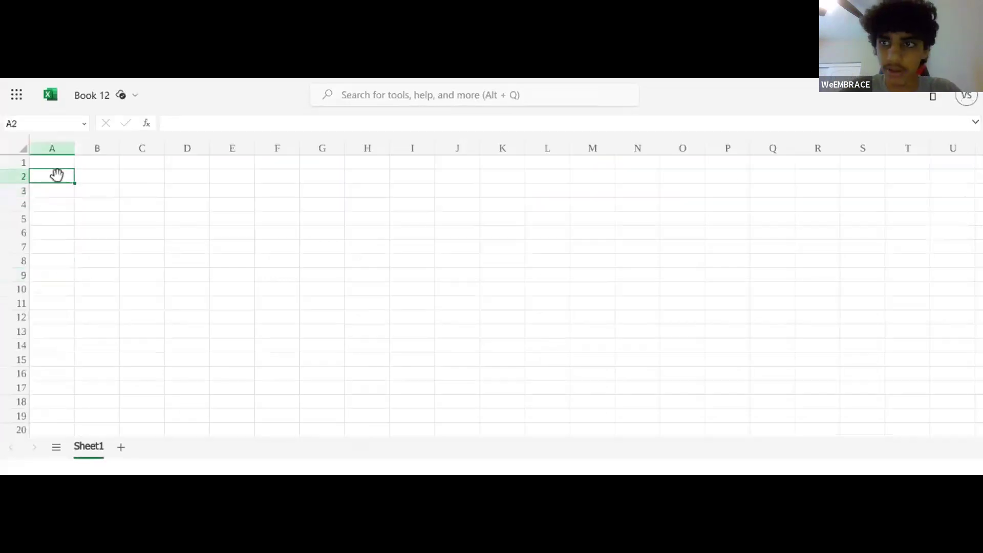
click(60, 164)
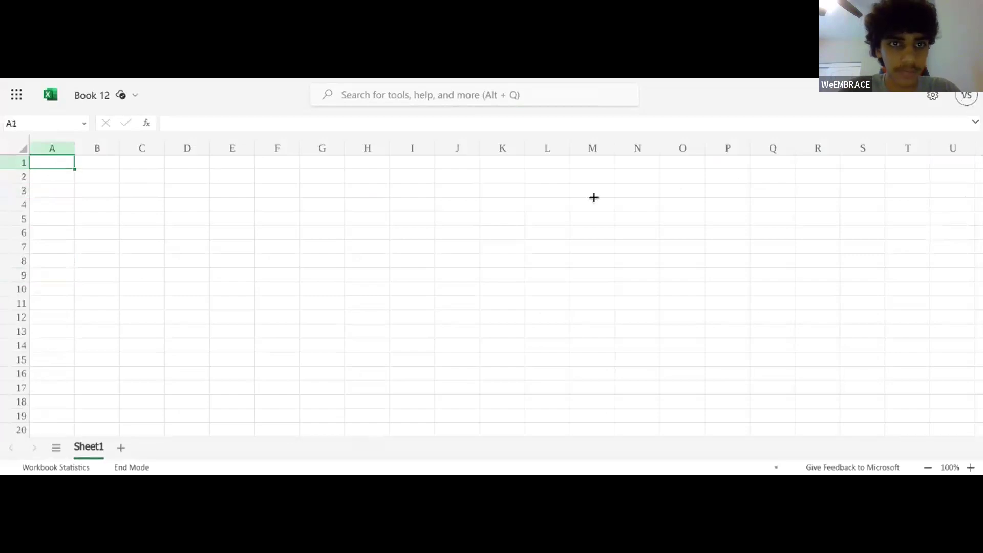
Set the collapsed ribbon to Always Show
click(977, 125)
click(978, 125)
click(978, 124)
click(978, 124)
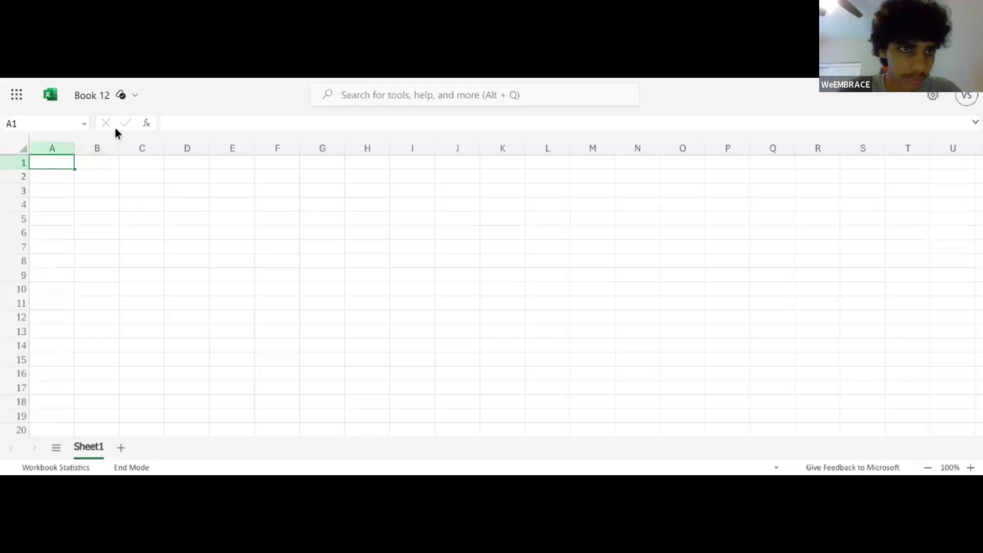
click(60, 124)
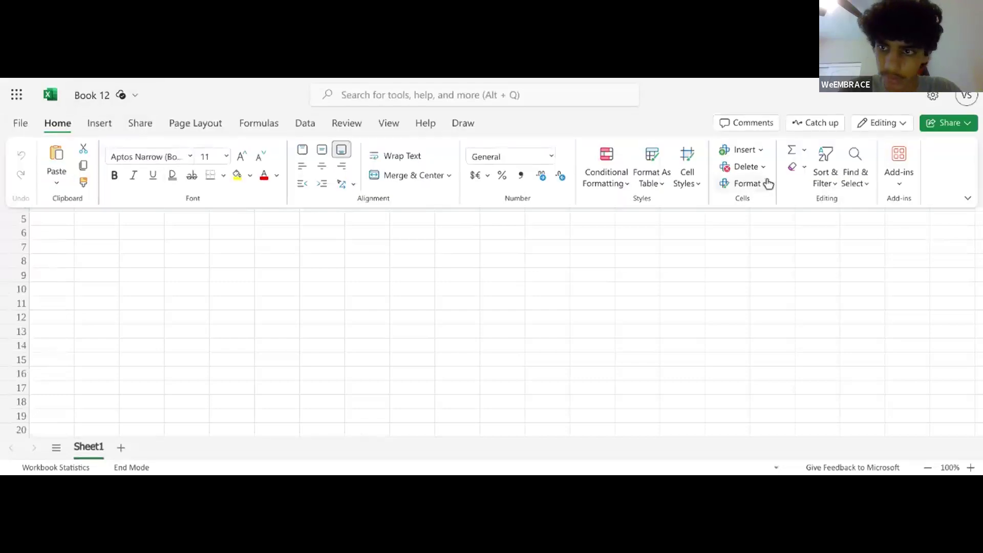
click(970, 200)
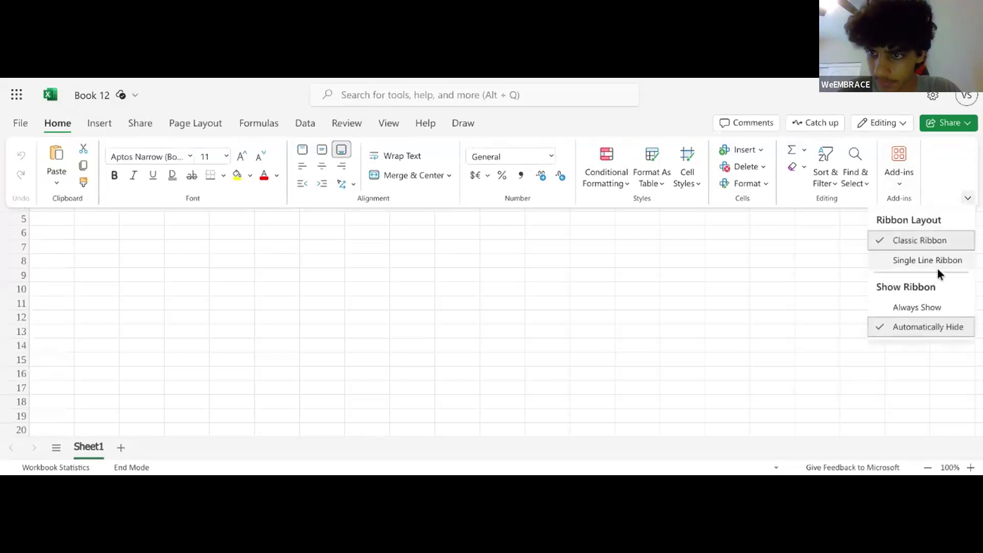
click(922, 310)
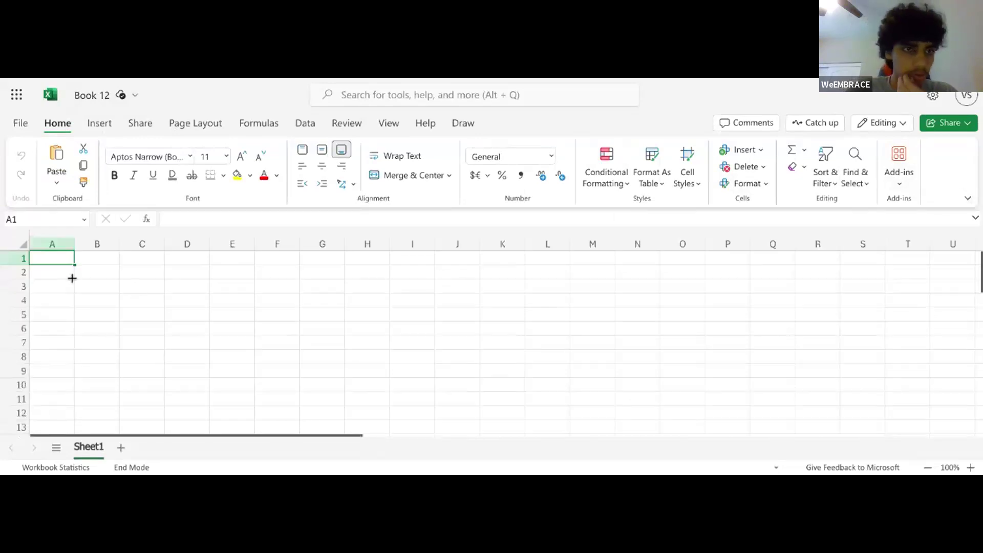
double_click(55, 259)
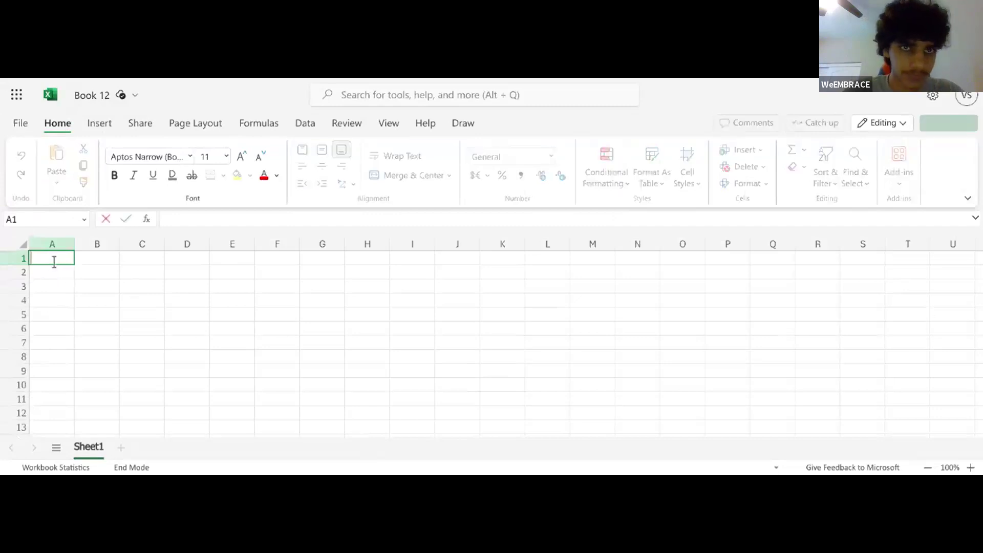
key(Escape)
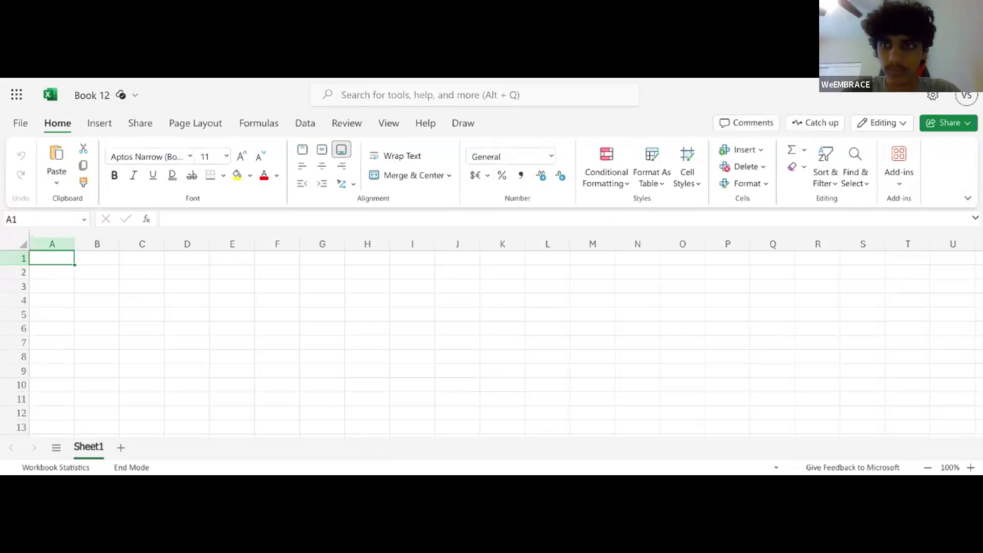
click(979, 370)
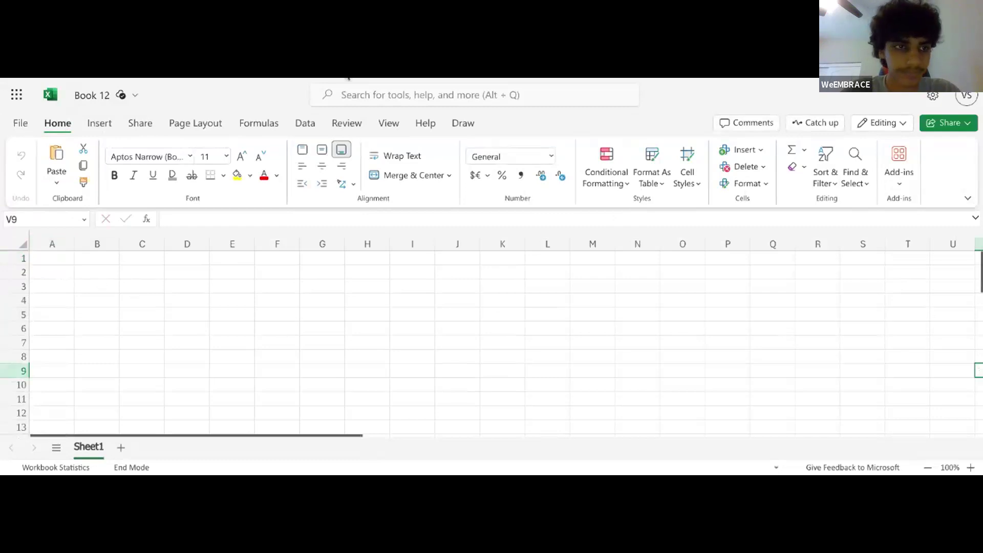
double_click(50, 260)
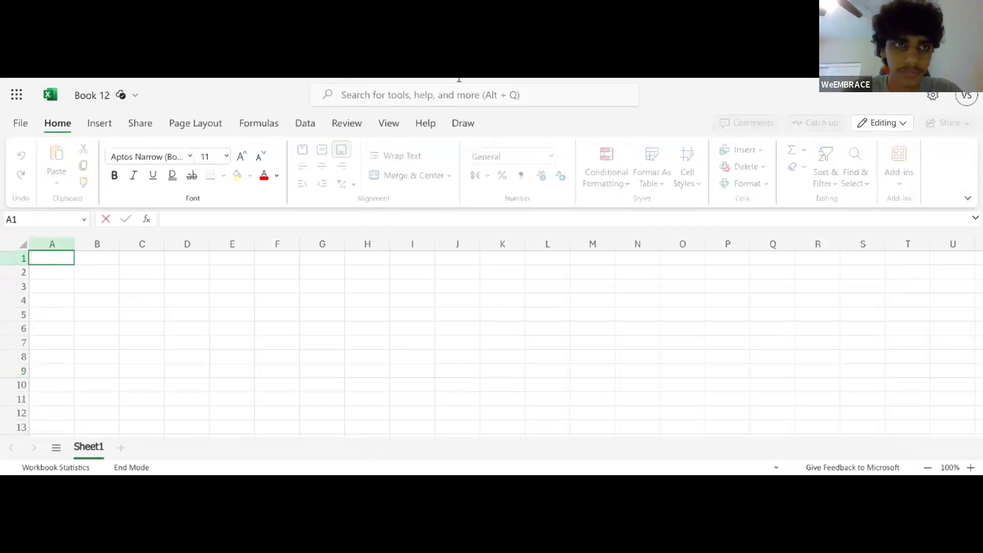
key(Escape)
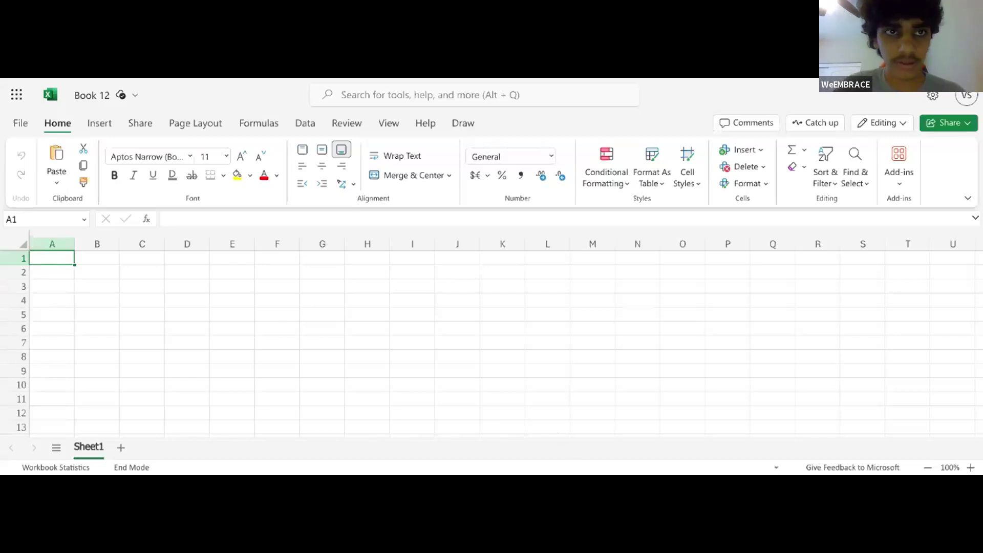
Try a formula in cell A1 that returns the negative of cell B2
double_click(57, 258)
text(=)
click(86, 270)
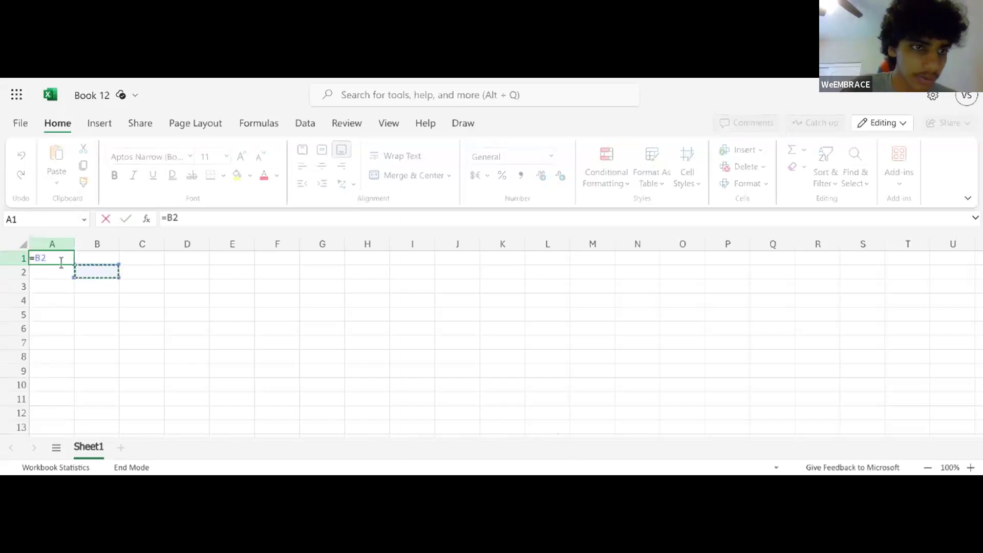
key(BackSpace)
key(BackSpace)
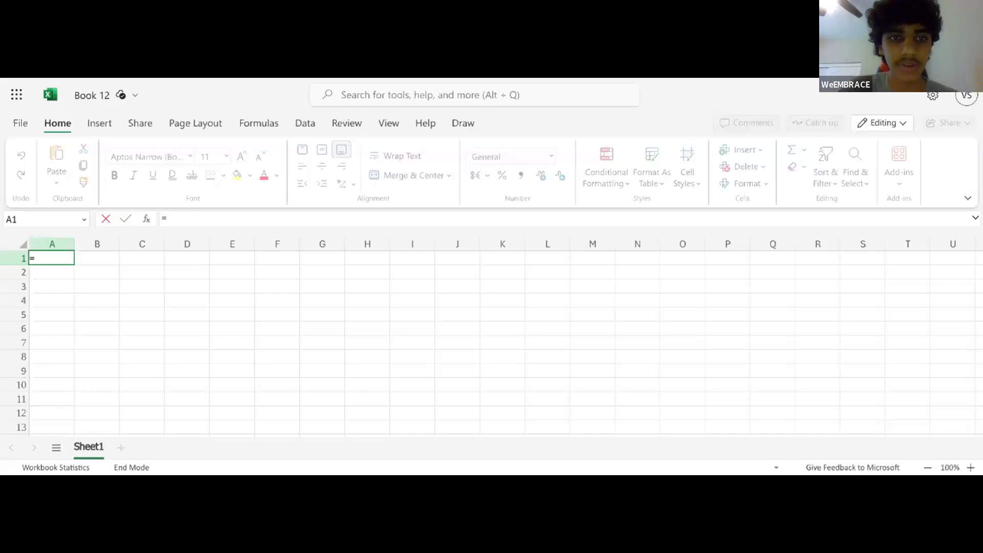
click(53, 268)
click(88, 269)
key(BackSpace)
key(BackSpace)
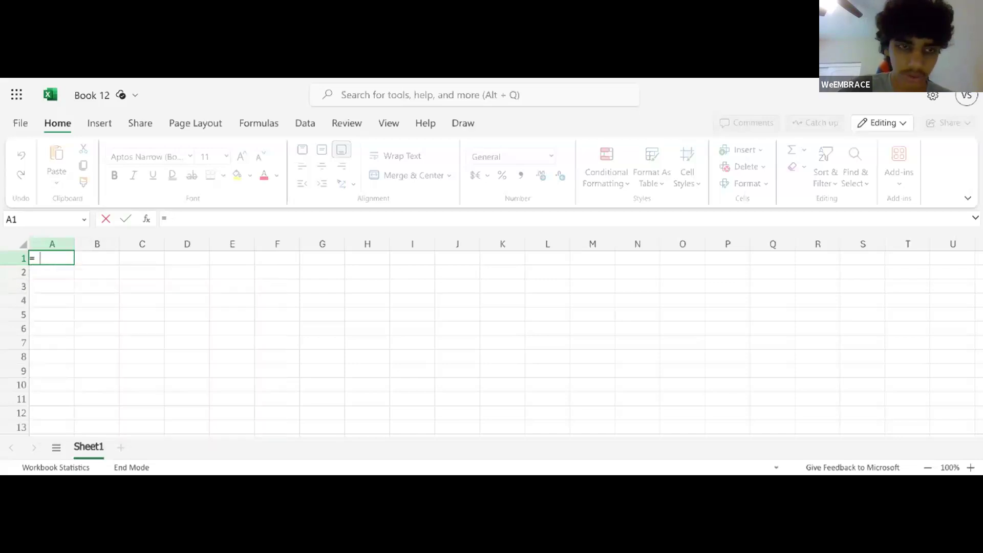
text(-)
click(97, 271)
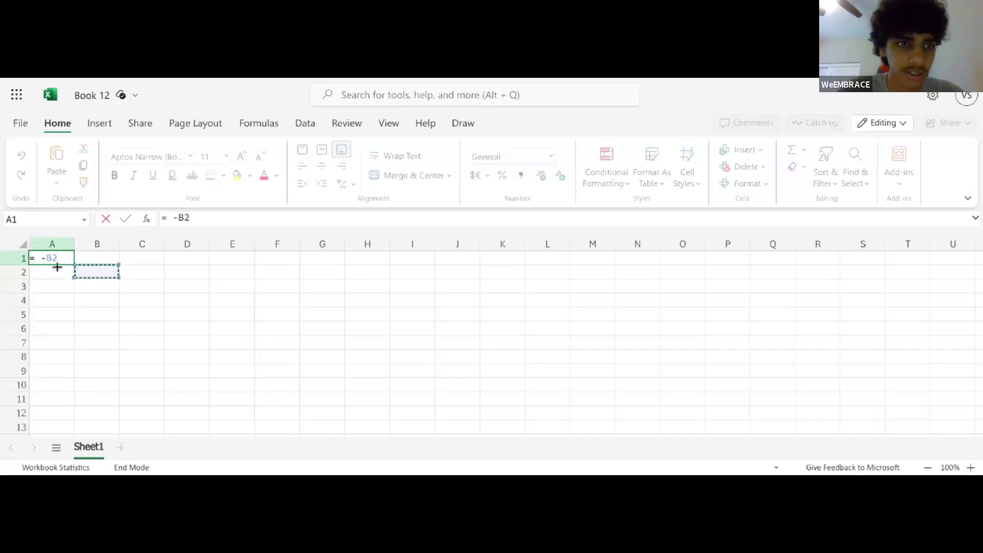
click(67, 244)
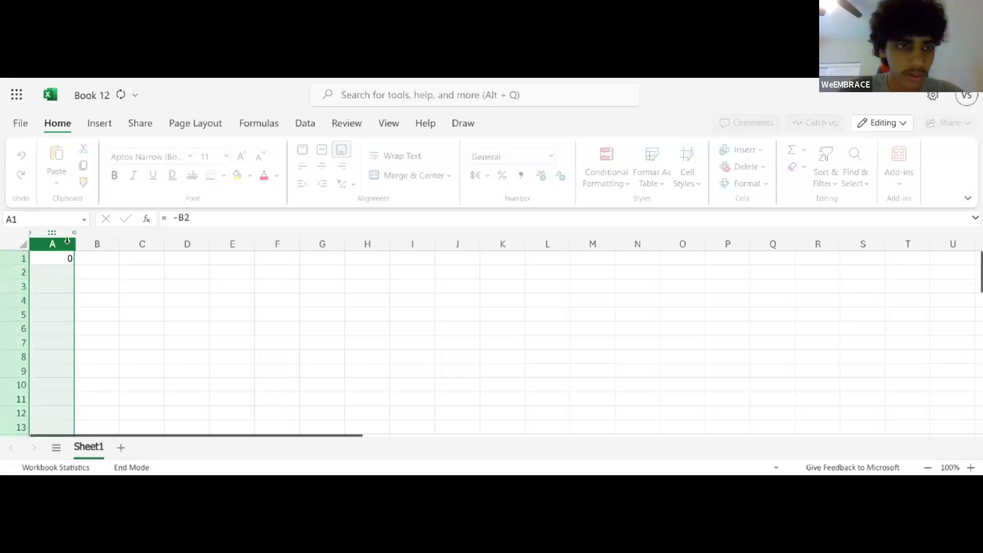
Clear the trial formula from cell A1
click(68, 259)
double_click(68, 259)
key(BackSpace)
key(BackSpace)
key(BackSpace)
key(BackSpace)
key(BackSpace)
key(Escape)
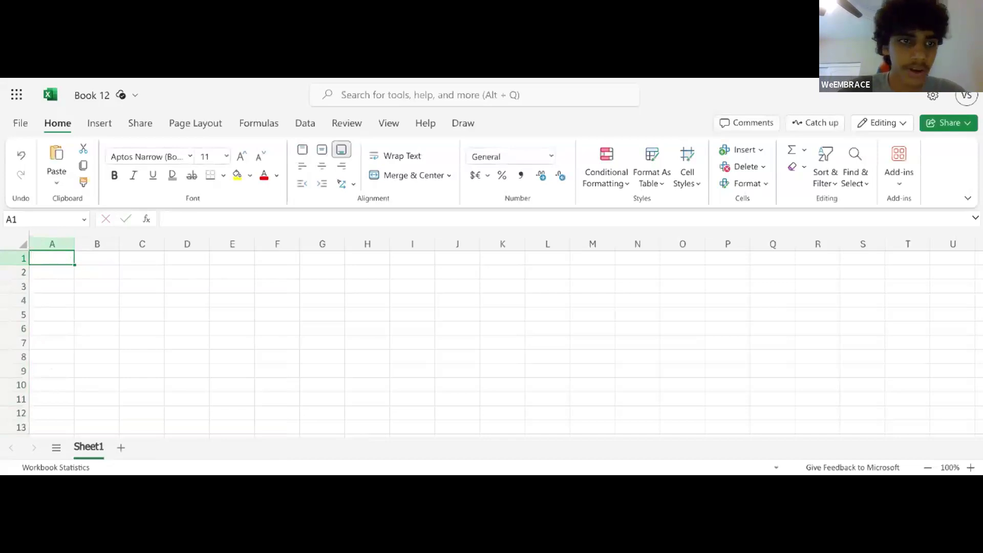
Enter 15 in cell A1 and 7 in cell A2
text(15)
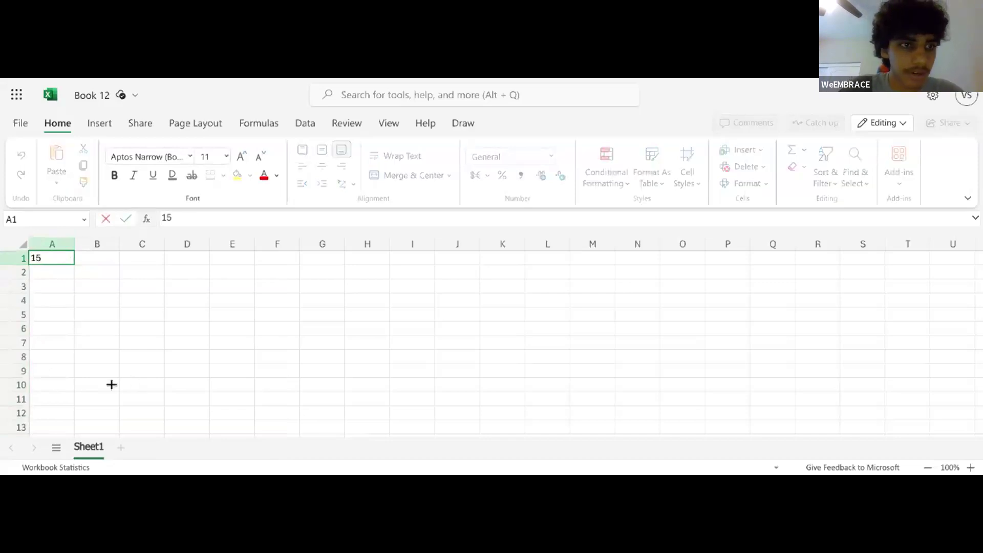
click(53, 272)
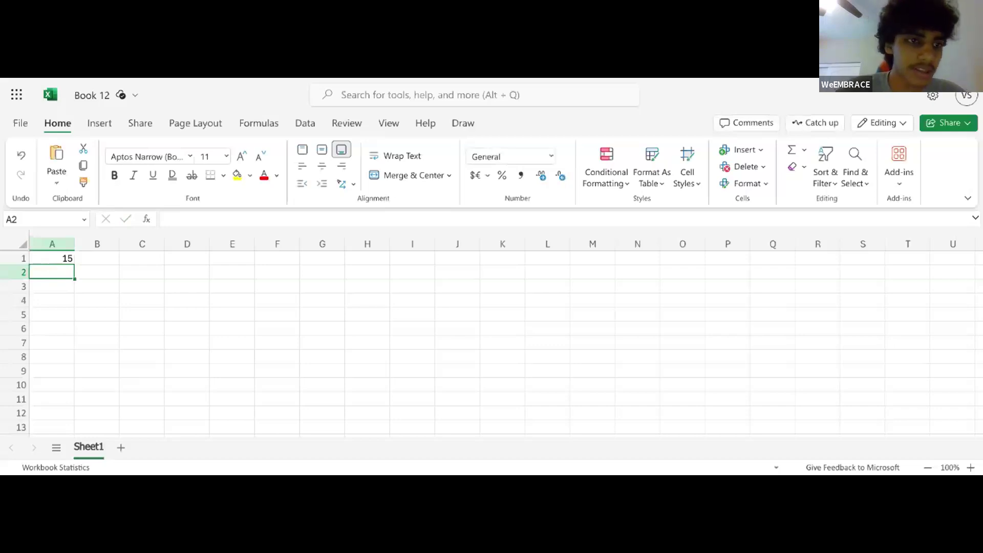
double_click(56, 270)
text(7)
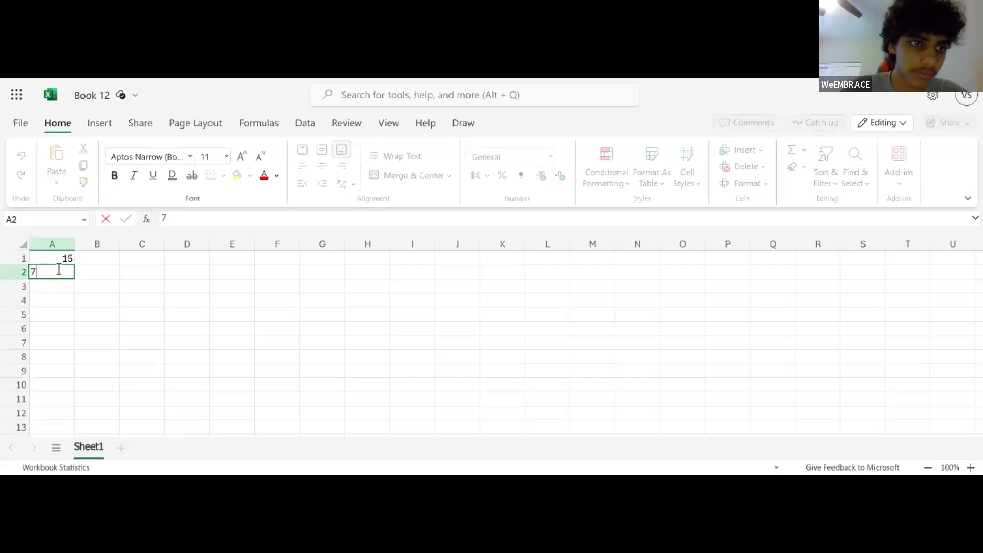
click(87, 273)
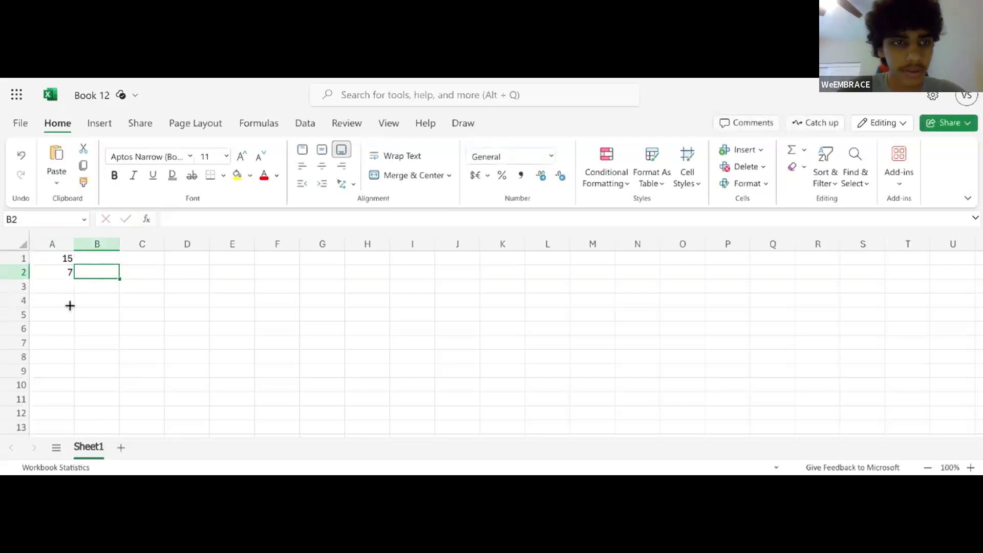
Enter a formula in cell A3 that subtracts A2 from A1
click(47, 287)
double_click(47, 287)
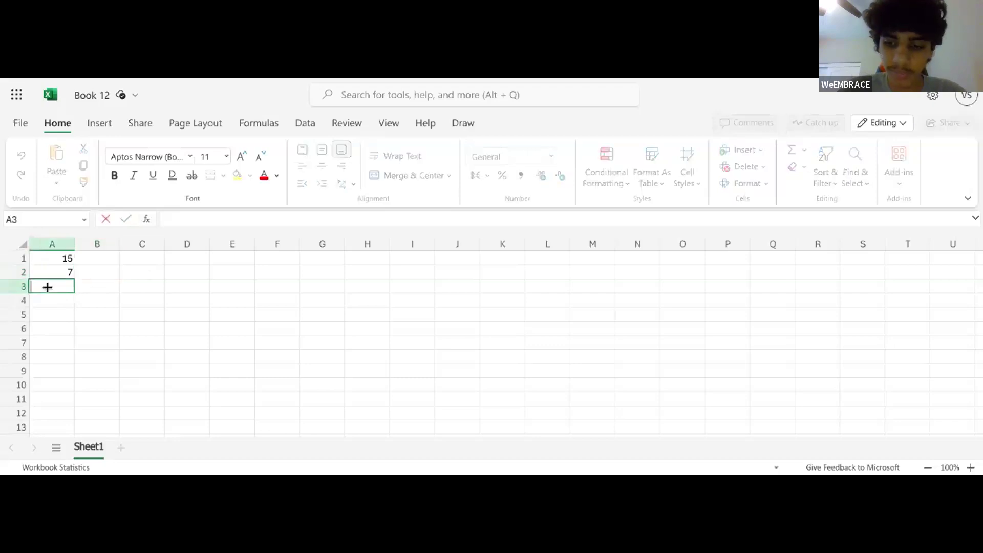
text(=)
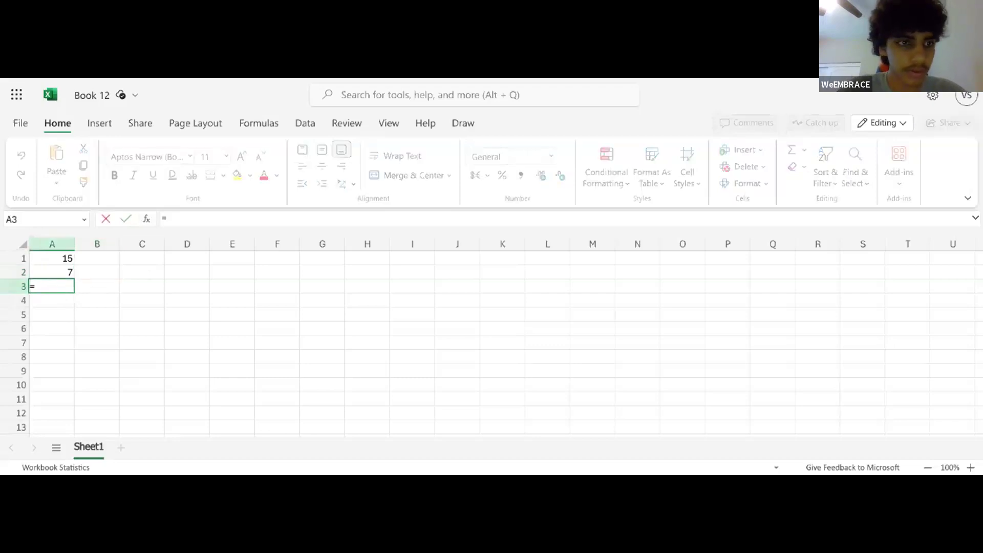
text(a1)
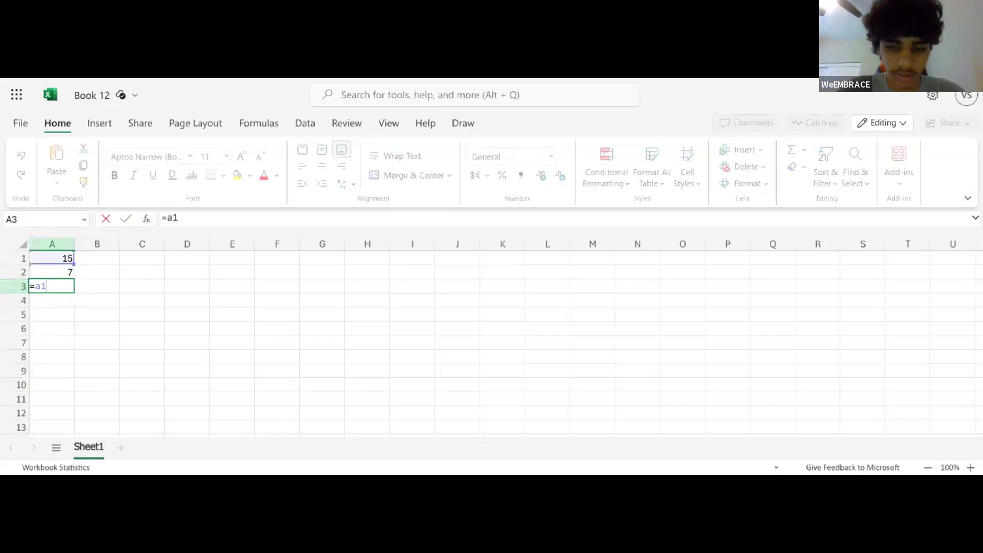
text(-a2)
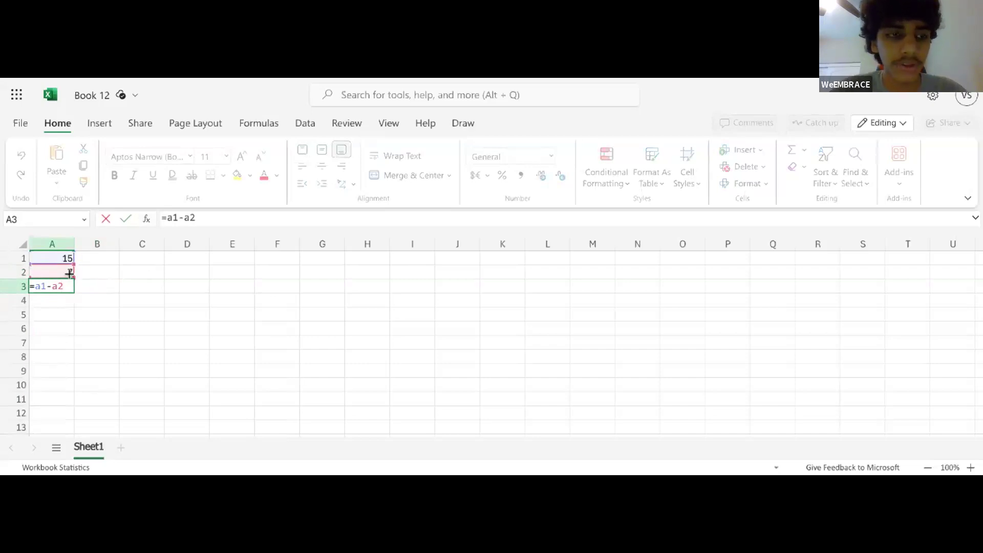
click(119, 292)
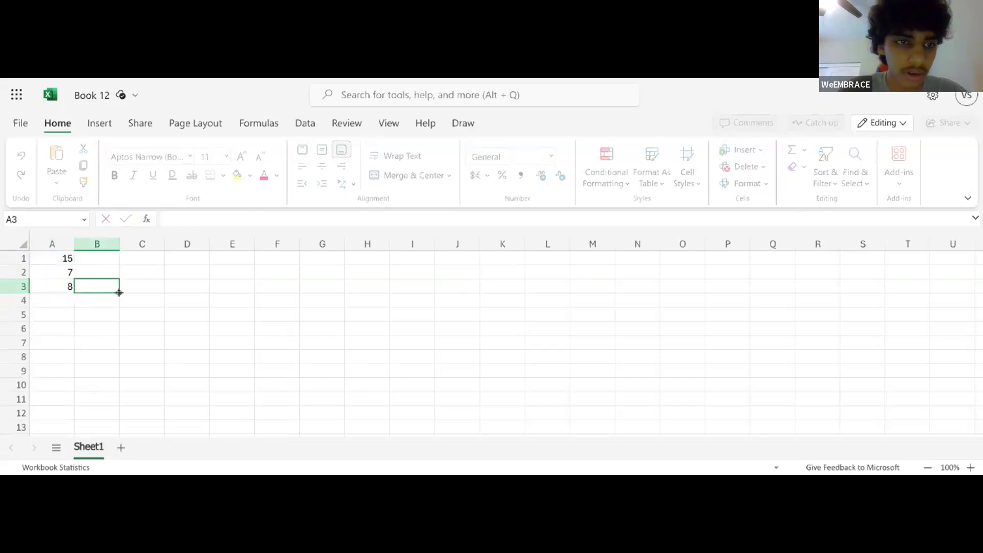
click(125, 285)
click(138, 271)
click(139, 261)
click(95, 255)
click(62, 256)
click(69, 274)
click(70, 285)
Clear the formula in cell A3 and re-enter it as =a1-a2
double_click(66, 284)
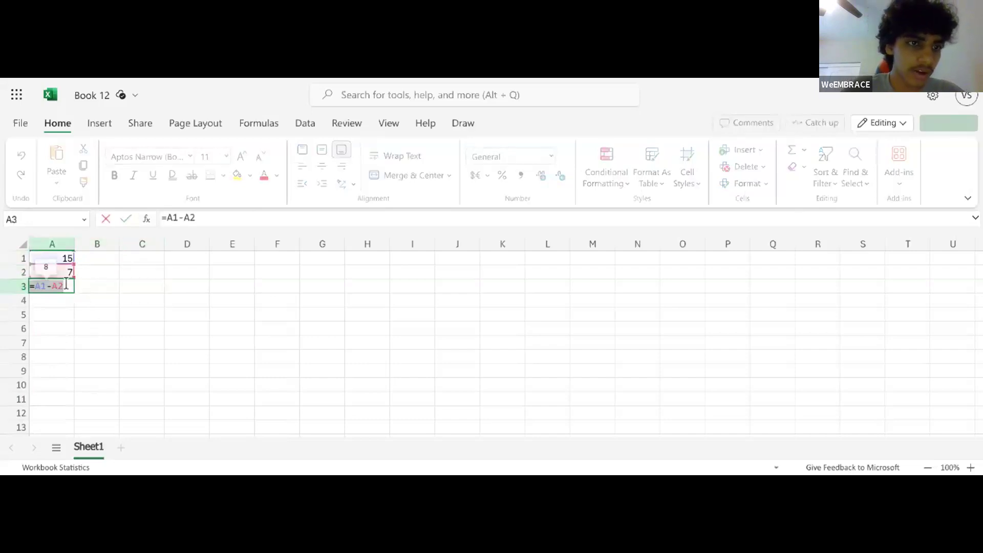
key(BackSpace)
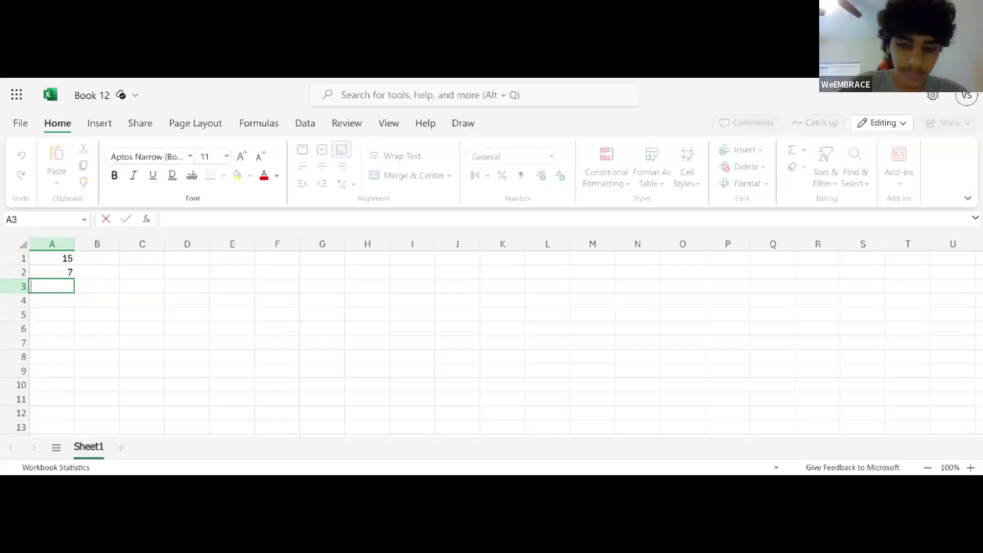
text(=a1)
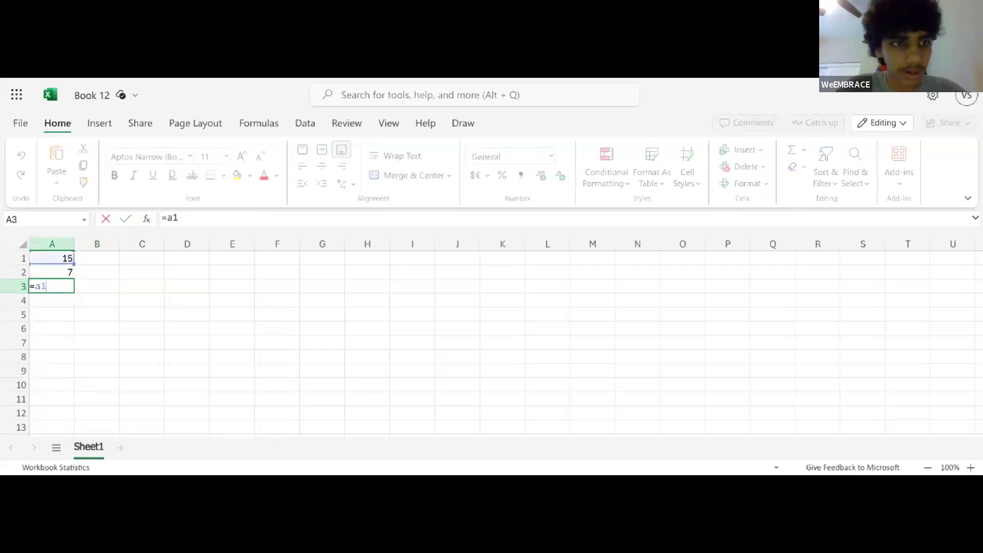
text(-a1)
key(BackSpace)
text(2)
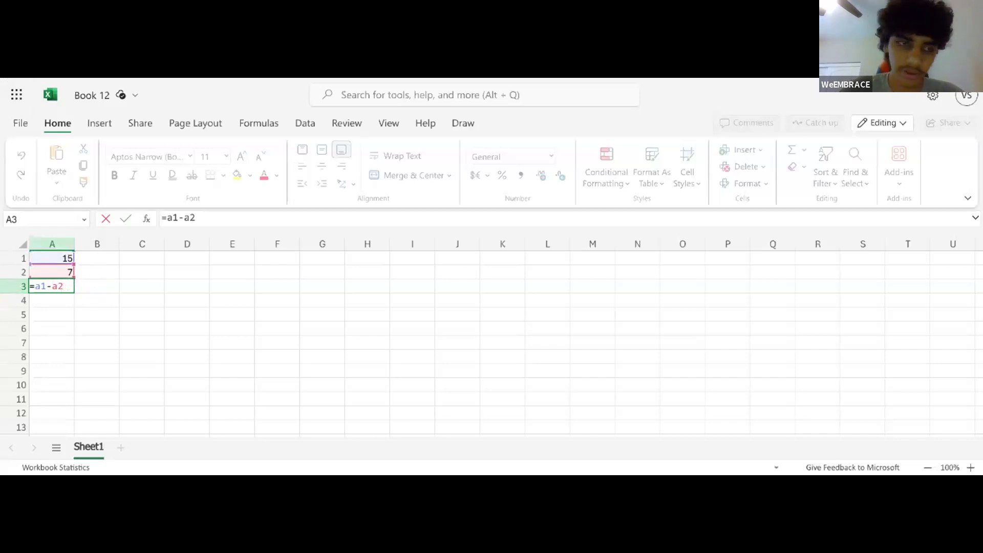
key(Return)
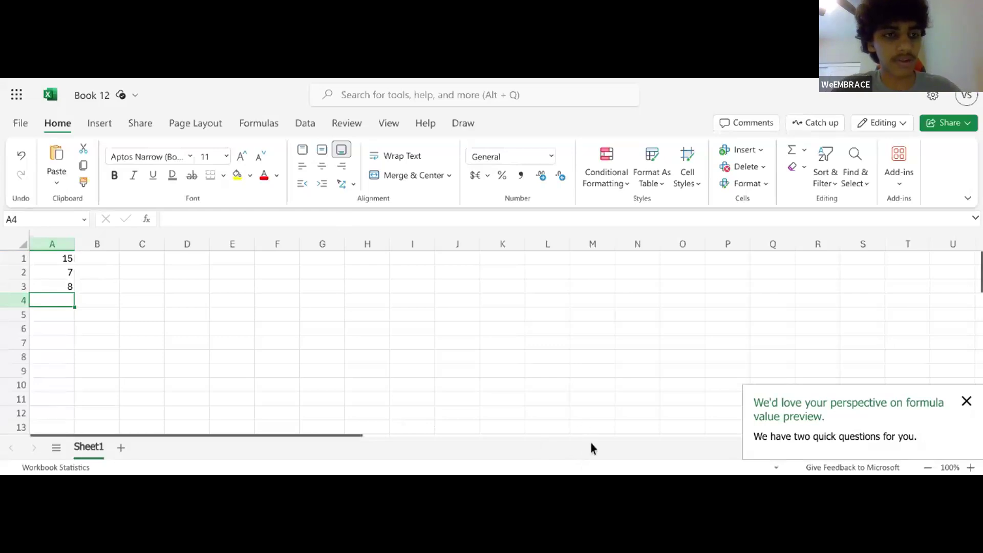
click(59, 285)
click(80, 308)
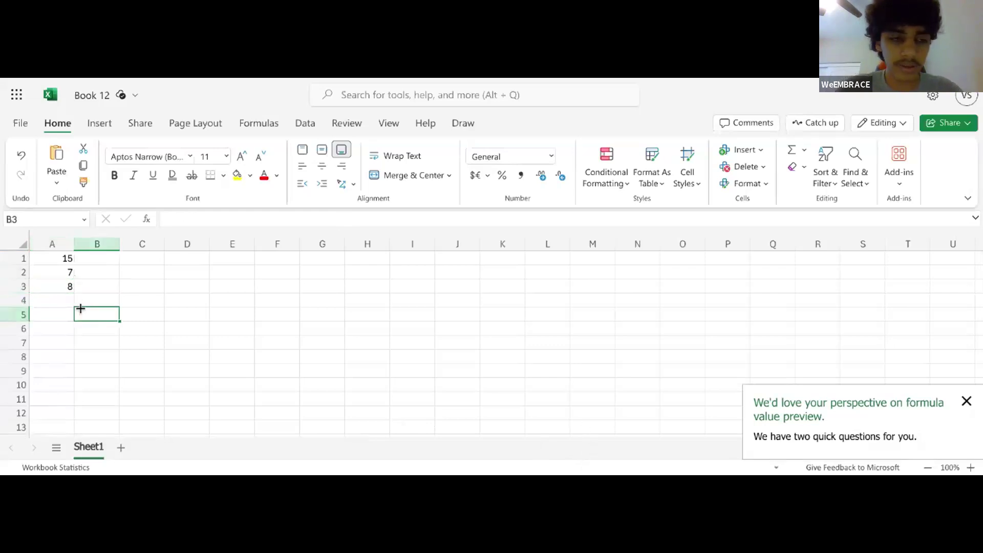
click(72, 290)
drag(77, 292, 40, 255)
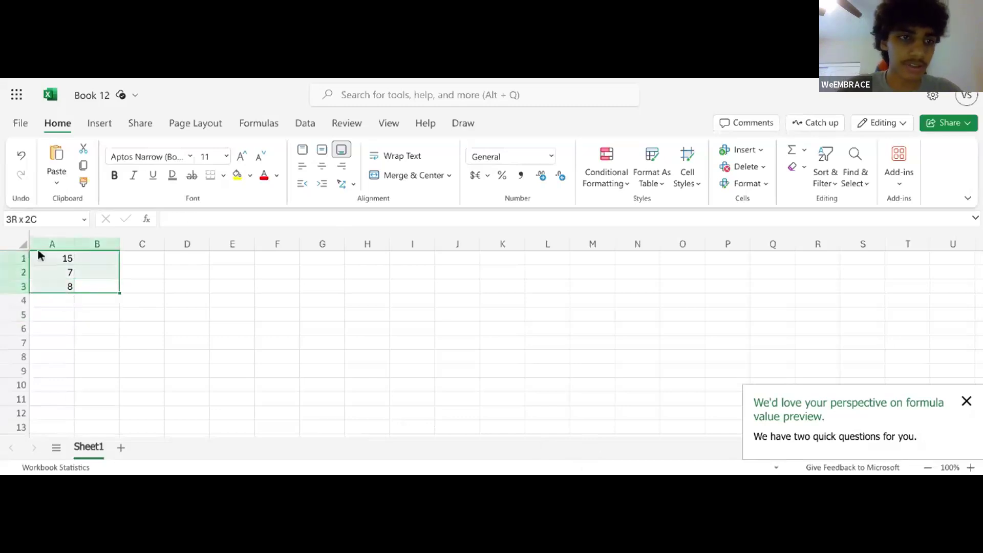
click(144, 317)
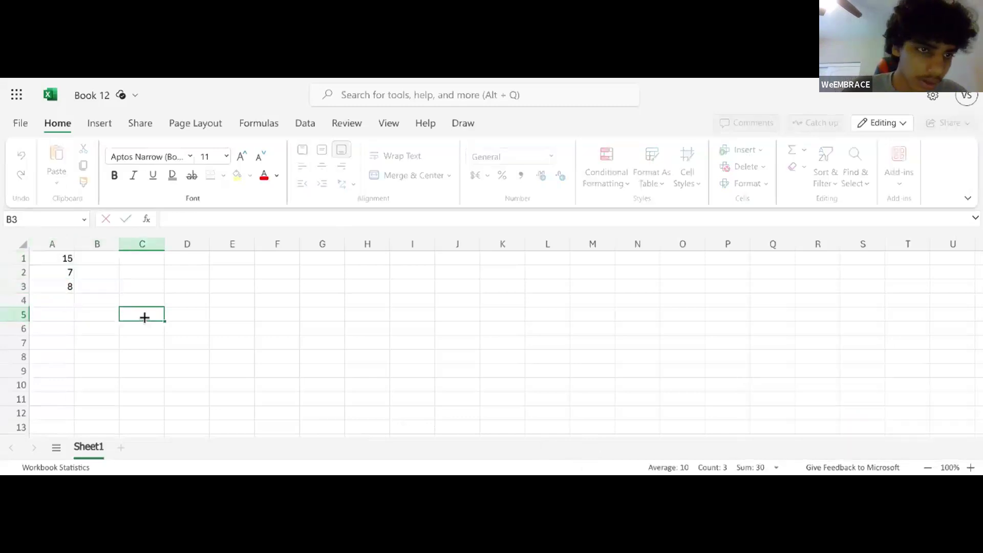
Clear the two numbers and the subtraction formula from cells A1 to A3
double_click(61, 272)
key(BackSpace)
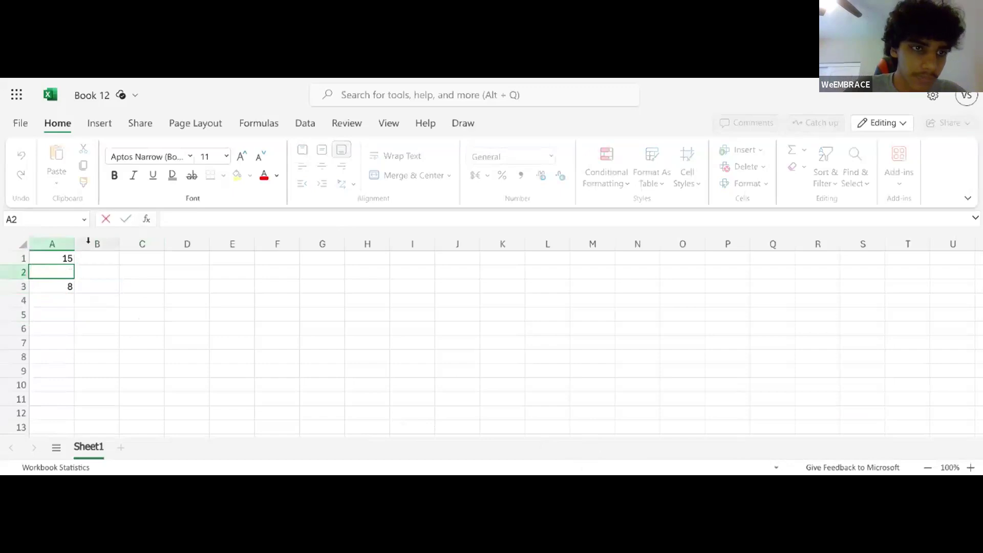
double_click(63, 262)
key(BackSpace)
click(58, 287)
text(0)
key(BackSpace)
click(57, 257)
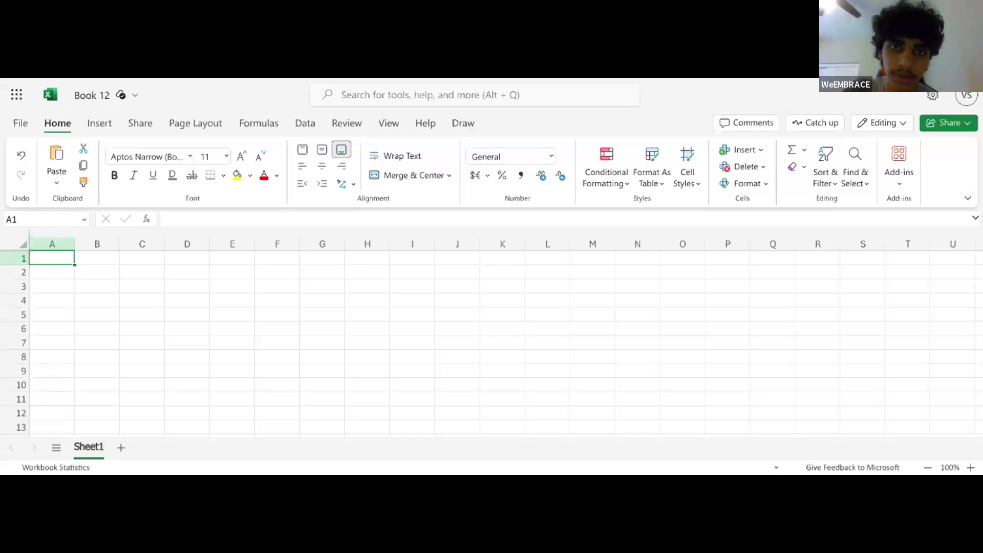
click(67, 270)
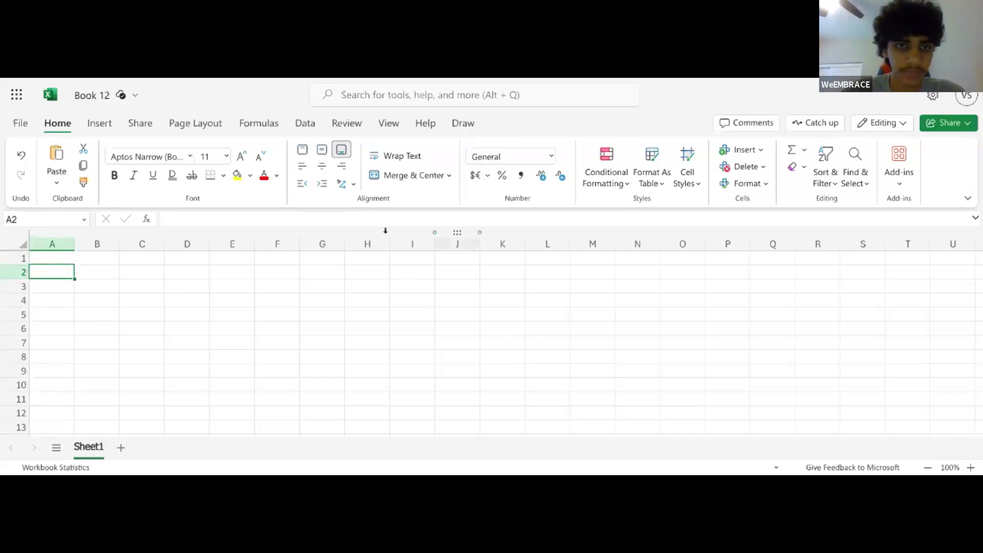
Enter the heading Item in cell B1 and Apples in cell B2
double_click(96, 262)
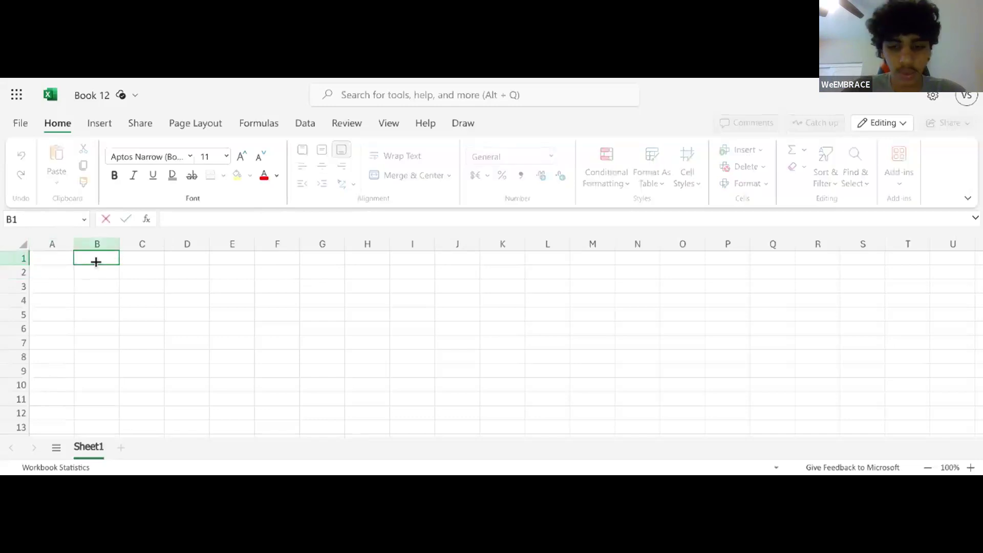
text(Item)
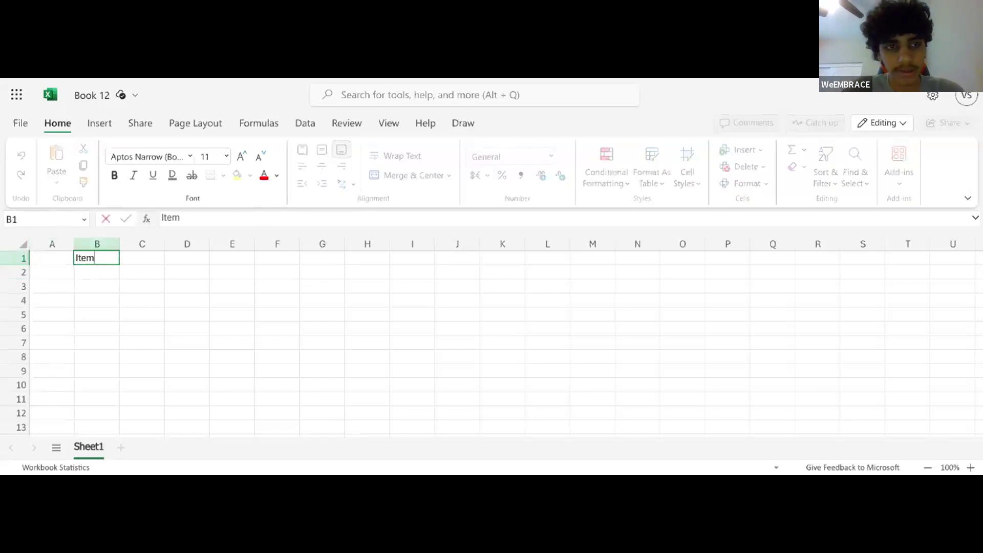
click(81, 272)
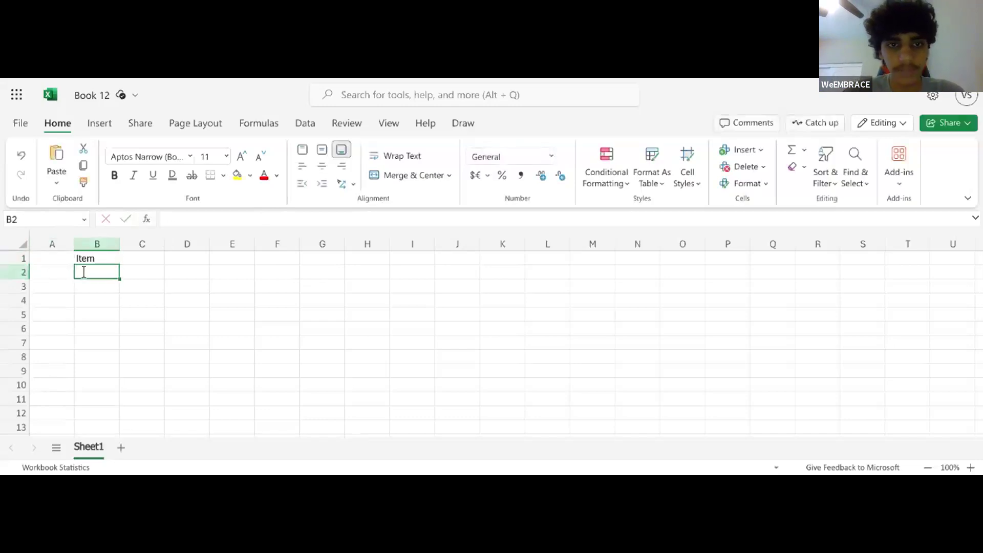
text(Apples)
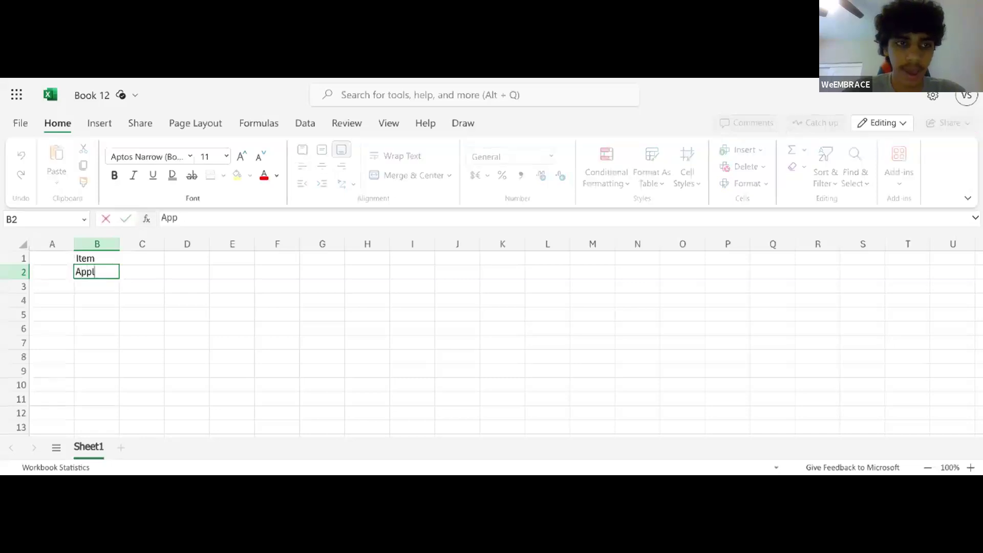
Make the Item heading in cell B1 bold
click(99, 263)
double_click(98, 263)
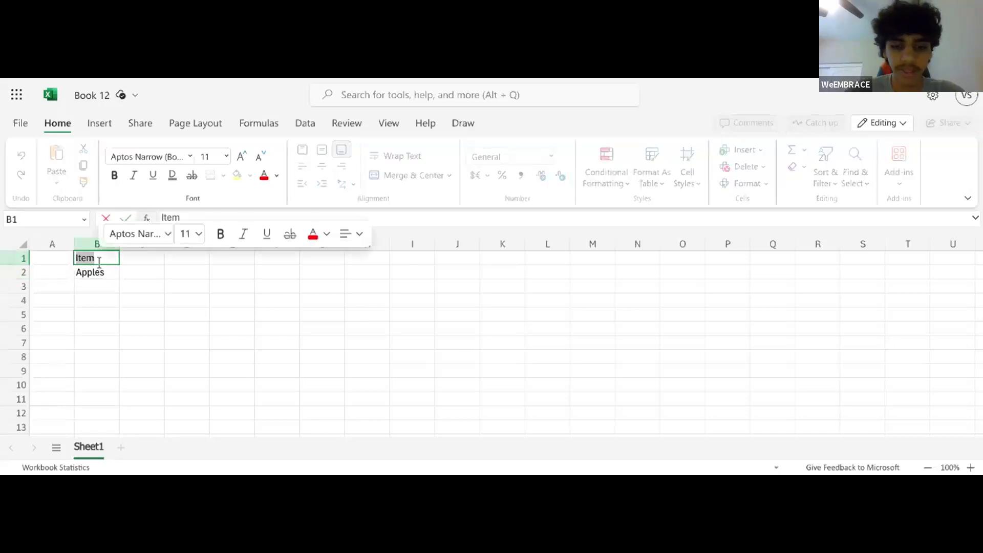
key(ctrl+b)
click(127, 262)
click(105, 263)
double_click(97, 261)
double_click(98, 261)
click(98, 261)
double_click(98, 261)
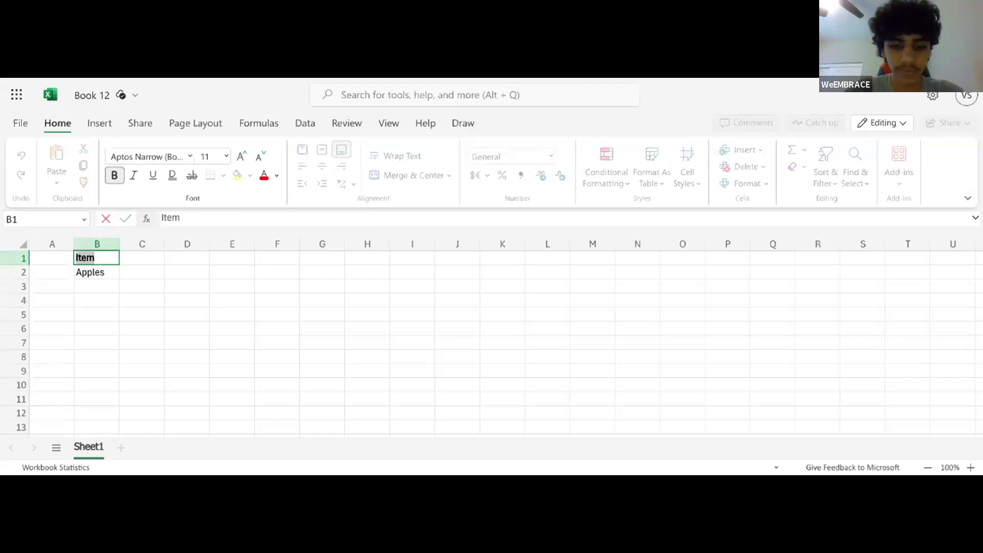
Clear cell B1, switch bold off and on again, and re-enter Item in bold
text(Item)
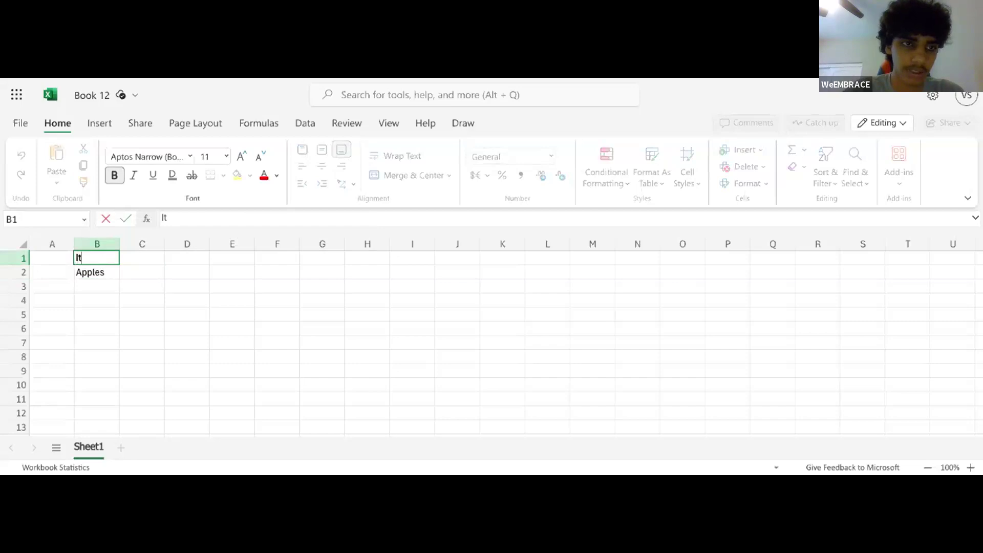
key(BackSpace)
key(BackSpace)
key(BackSpace)
key(BackSpace)
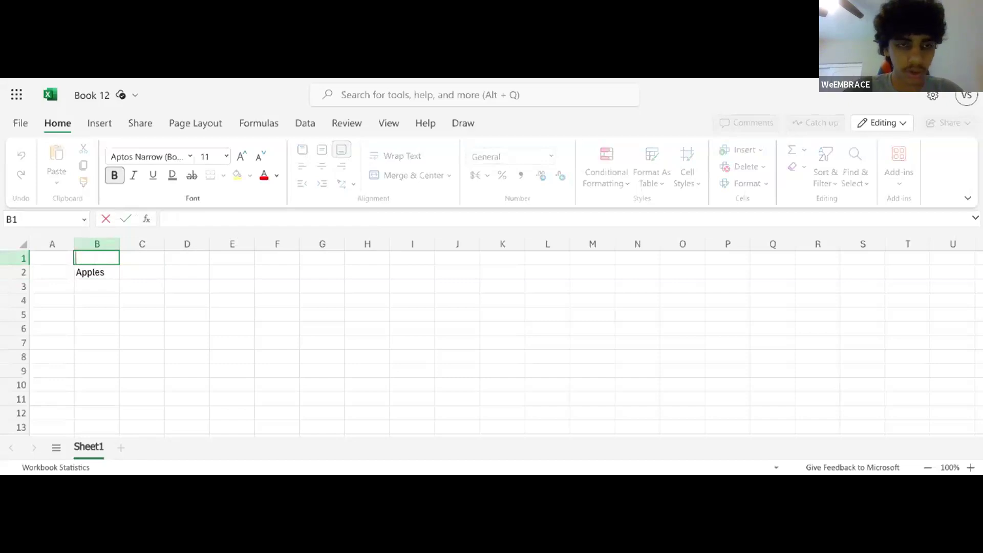
key(ctrl+b)
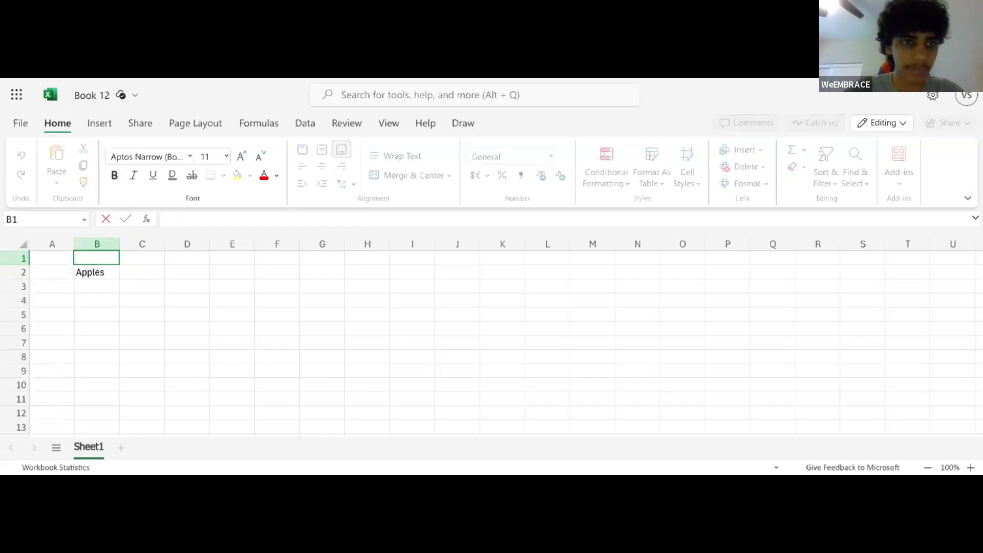
key(ctrl+b)
text(Item)
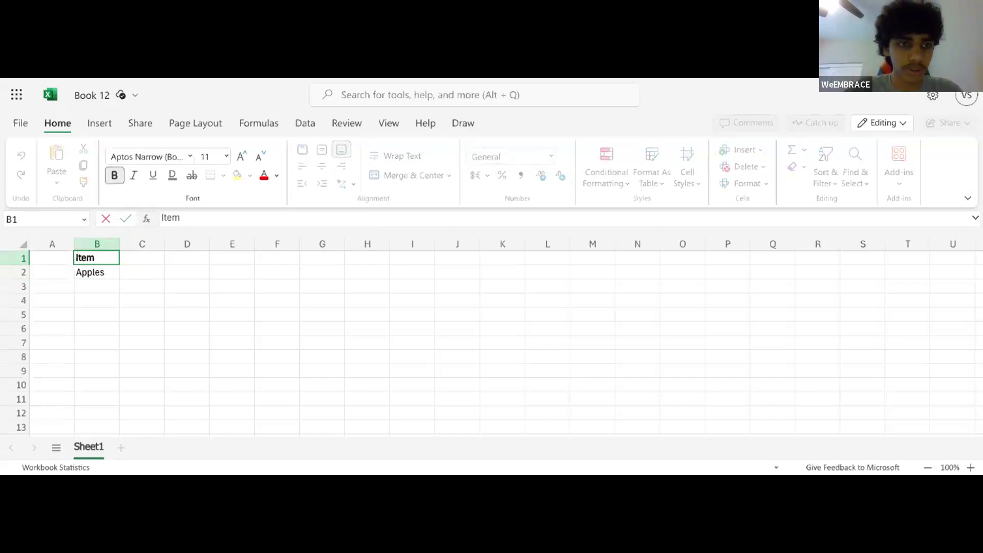
click(105, 271)
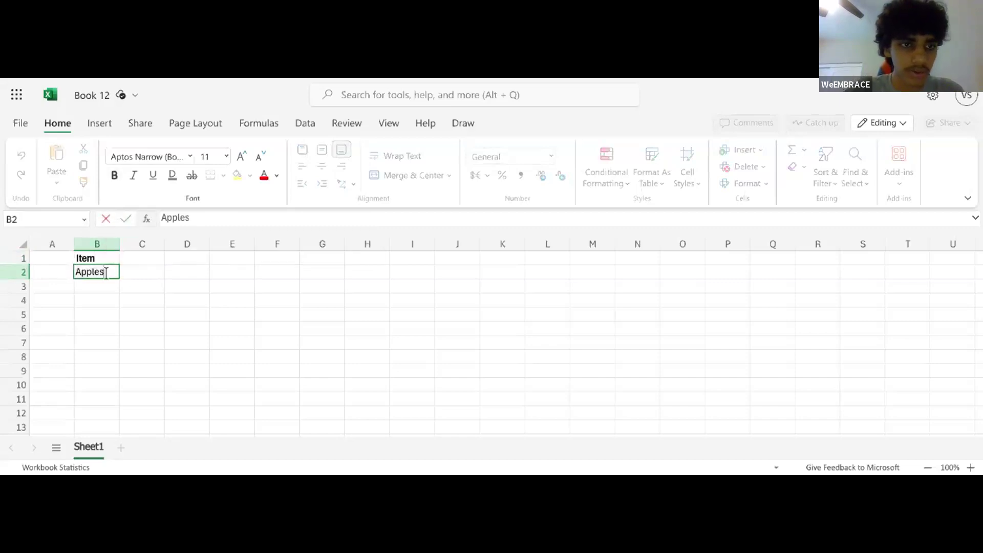
double_click(105, 257)
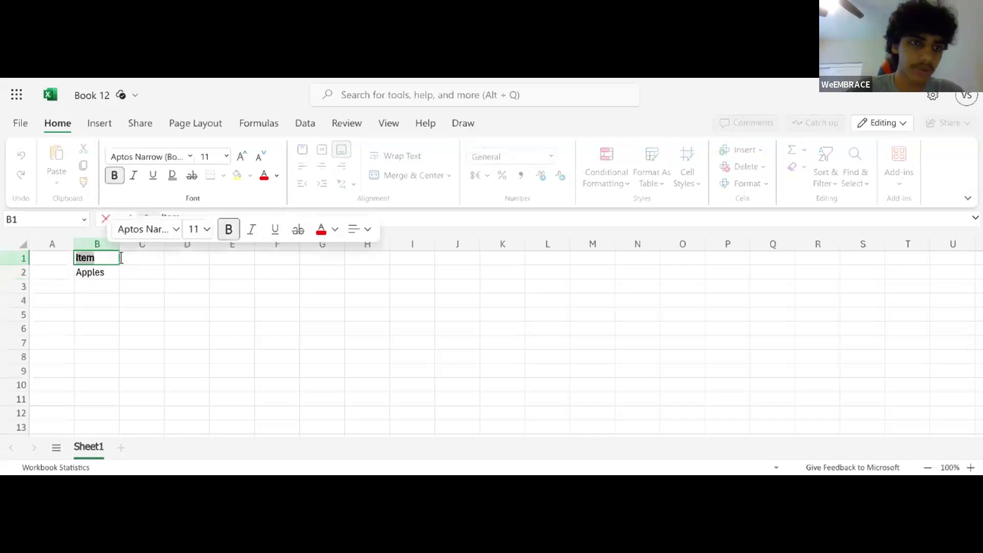
Enter the sample word Example in cell F1
click(260, 257)
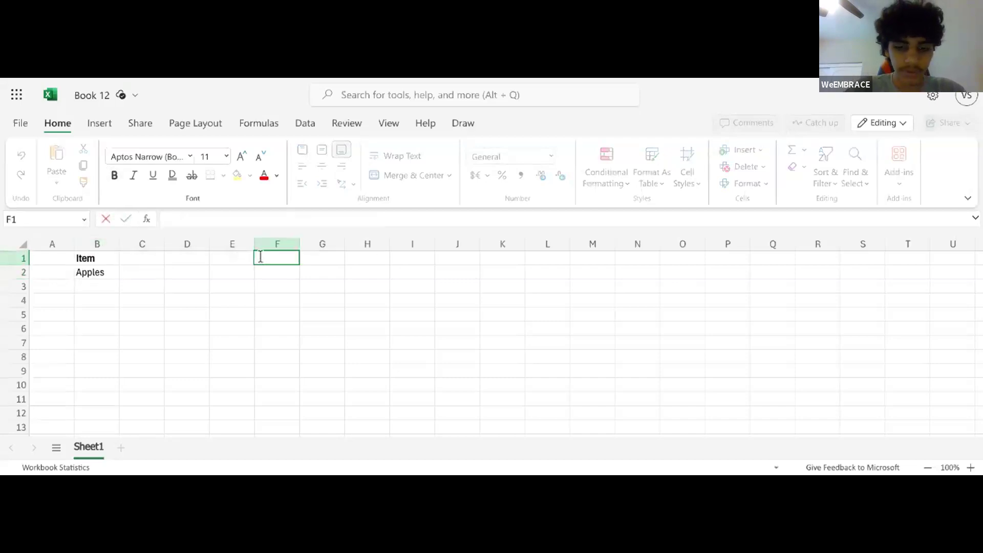
text(Item)
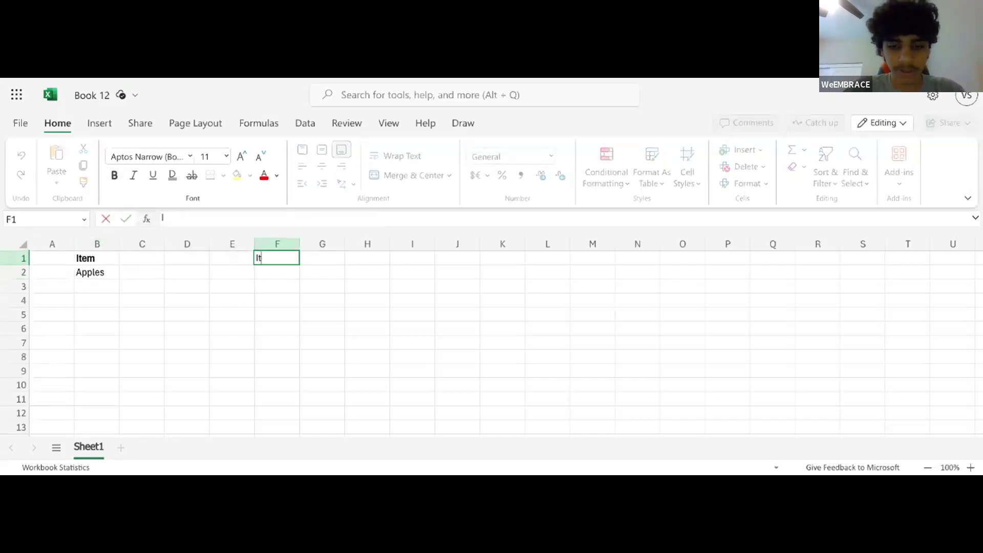
key(BackSpace)
key(BackSpace)
key(BackSpace)
key(BackSpace)
text(Example)
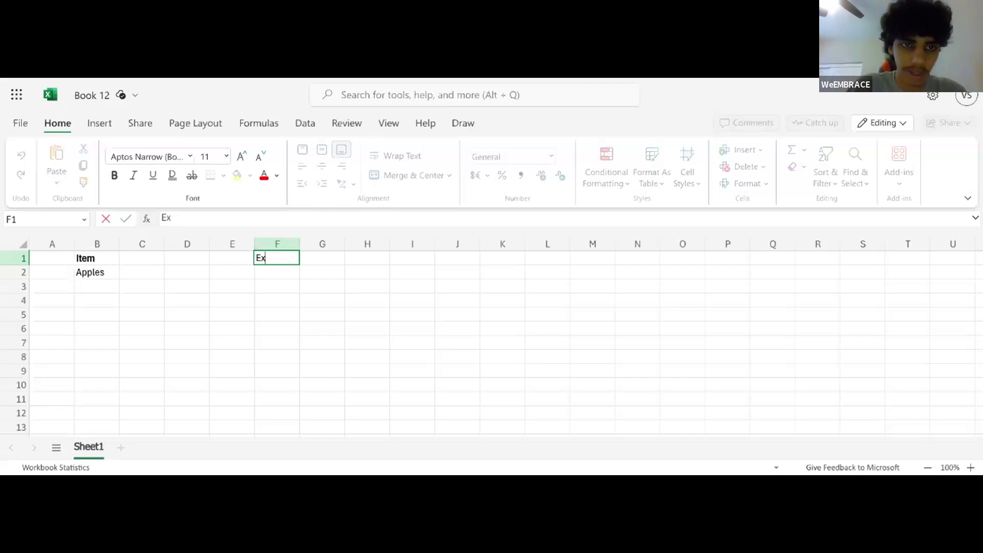
click(322, 259)
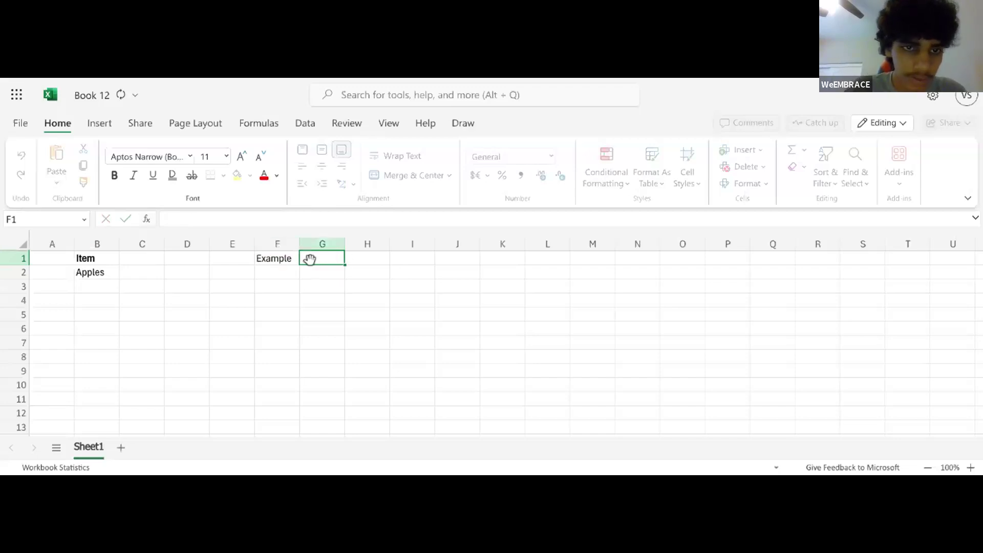
Select the whole word Example in cell F1 and make it bold
click(281, 257)
double_click(285, 258)
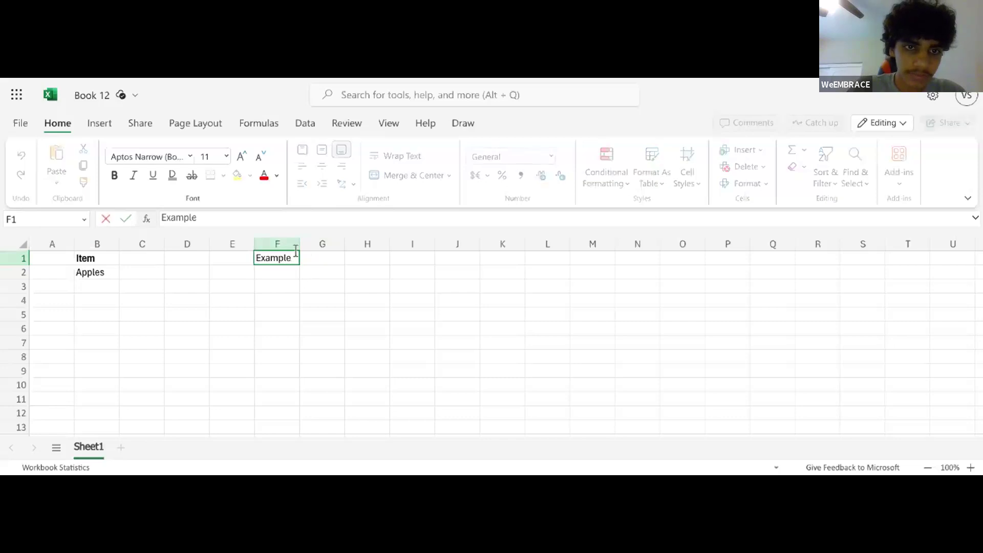
key(shift+Left)
key(shift+Left)
key(shift+Left)
key(shift+Left)
key(shift+Left)
key(shift+Left)
key(shift+Left)
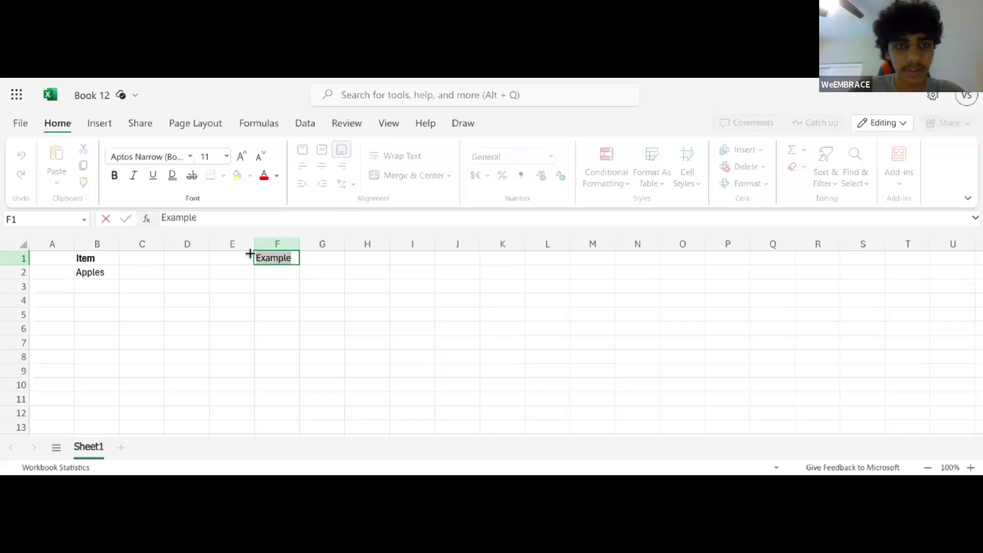
mouse_move(253, 256)
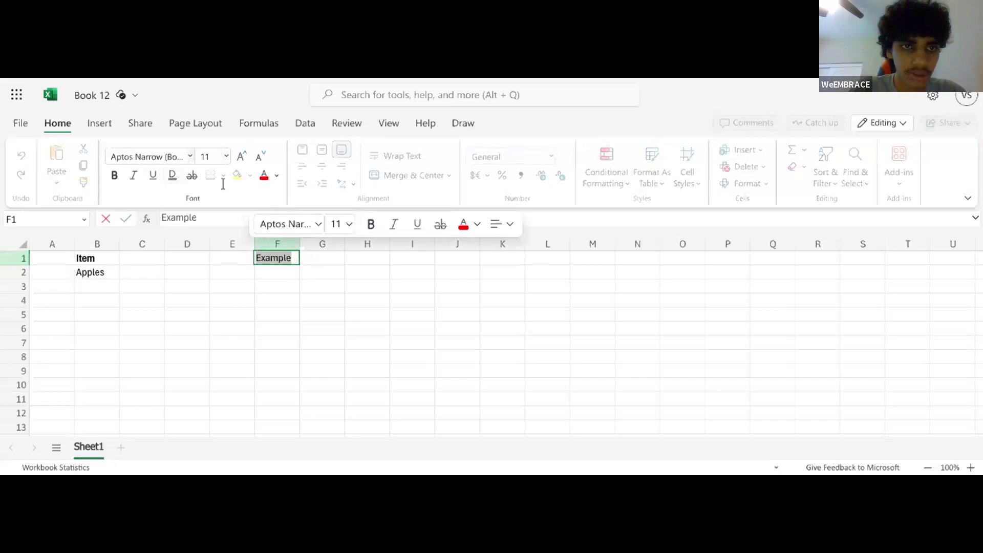
click(115, 176)
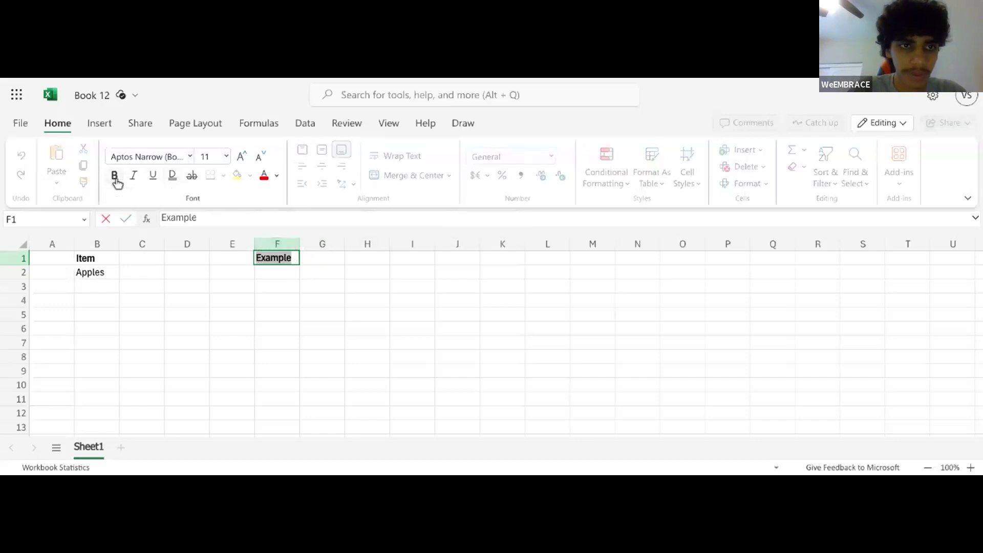
Toggle bold on and off repeatedly for the sample word in F1, then delete the word
click(116, 178)
click(116, 179)
click(116, 178)
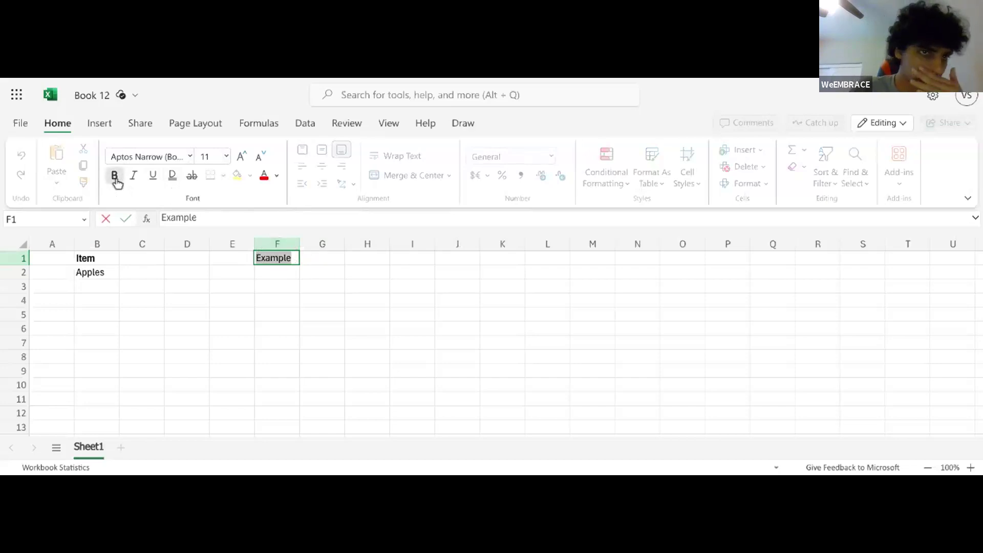
click(116, 179)
click(116, 178)
click(116, 178)
click(116, 178)
click(116, 178)
click(116, 179)
click(116, 178)
click(116, 179)
click(116, 178)
click(116, 178)
click(116, 179)
click(115, 178)
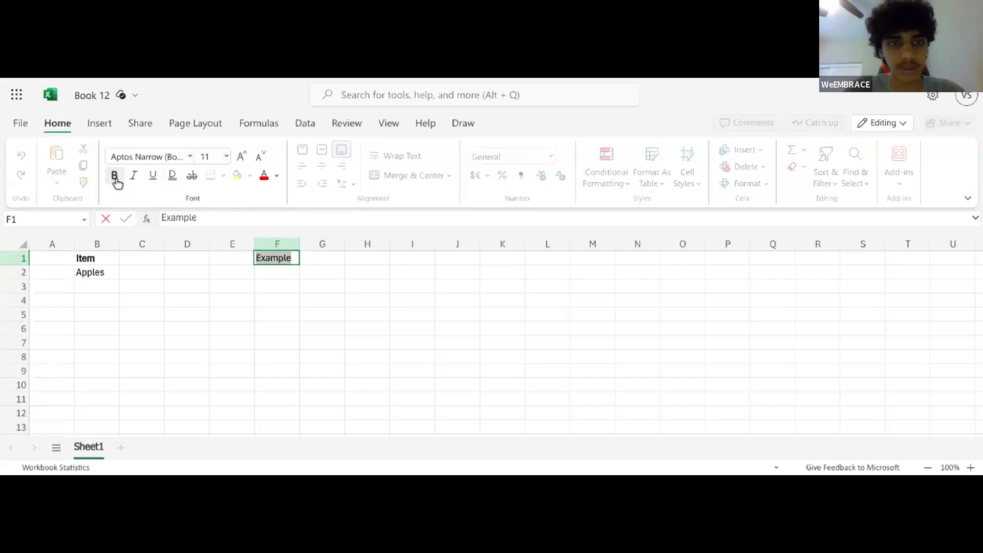
key(BackSpace)
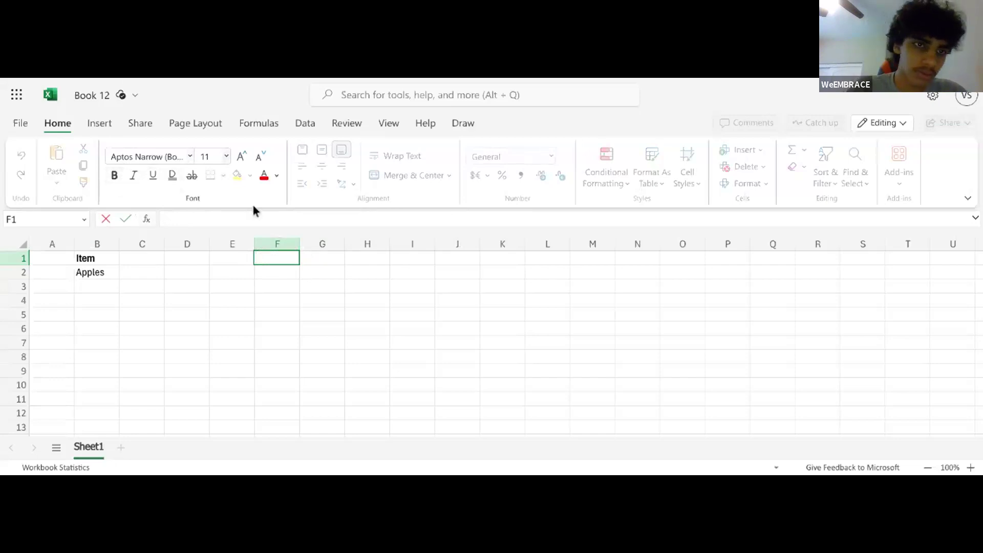
click(97, 287)
click(90, 256)
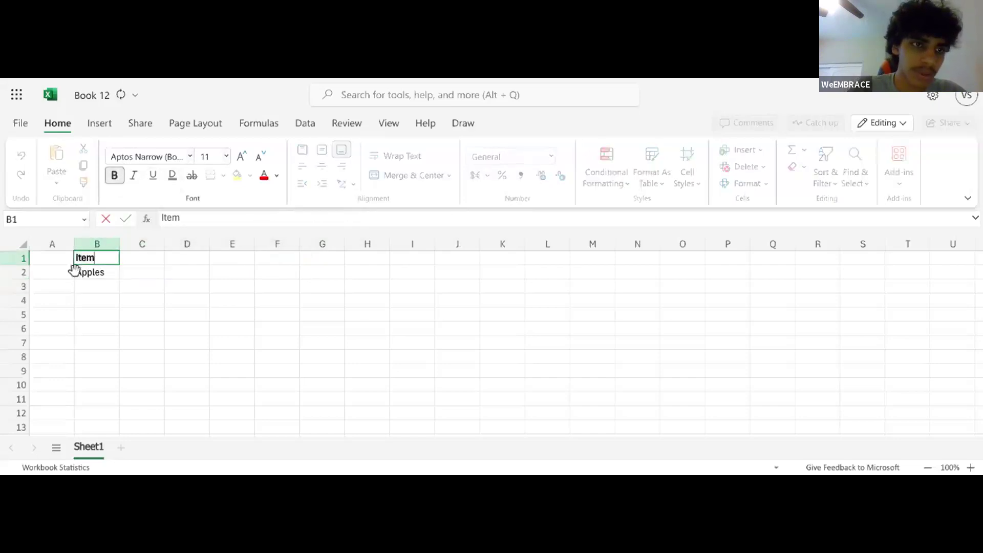
click(104, 272)
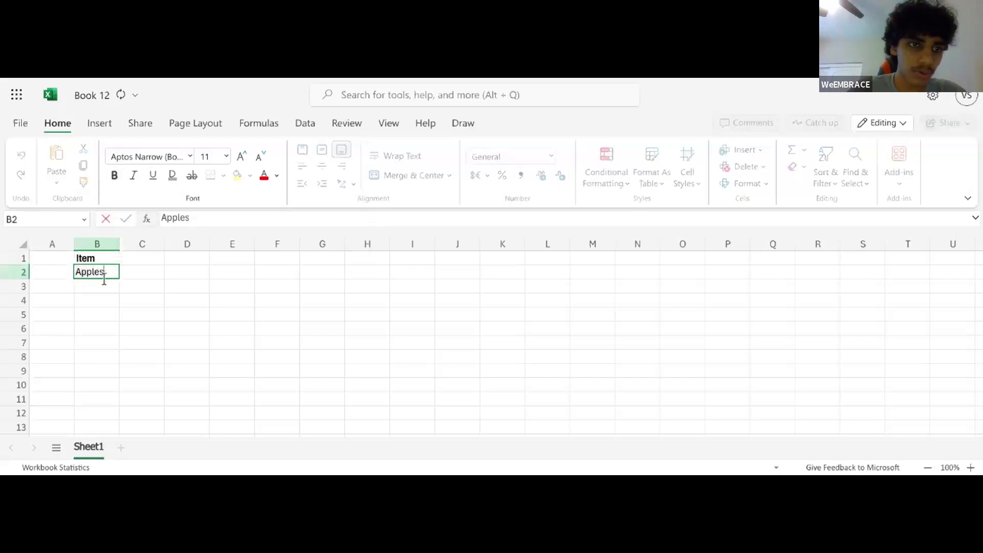
click(106, 289)
double_click(106, 271)
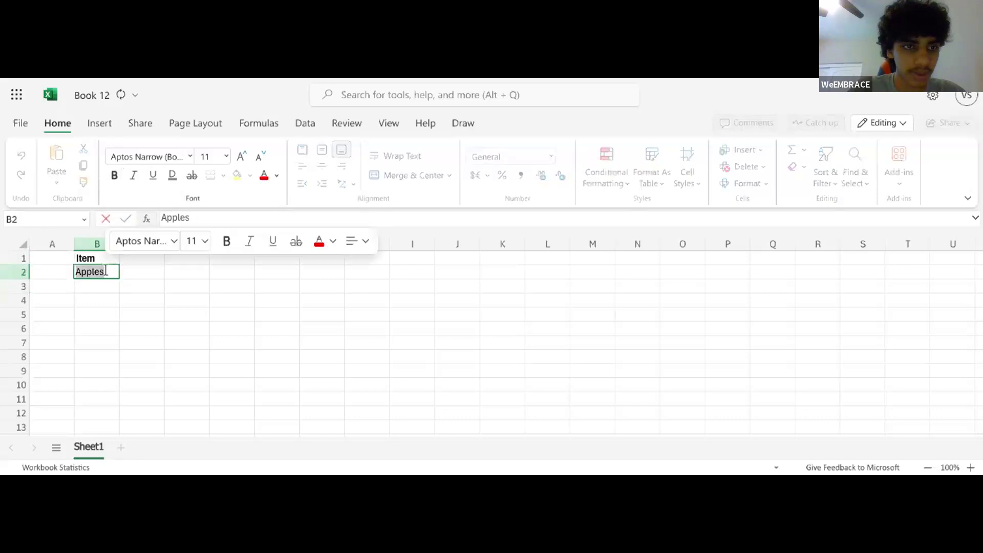
click(145, 282)
click(99, 273)
Enter Oranges in cell B3 and Bananas in cell B4
click(100, 283)
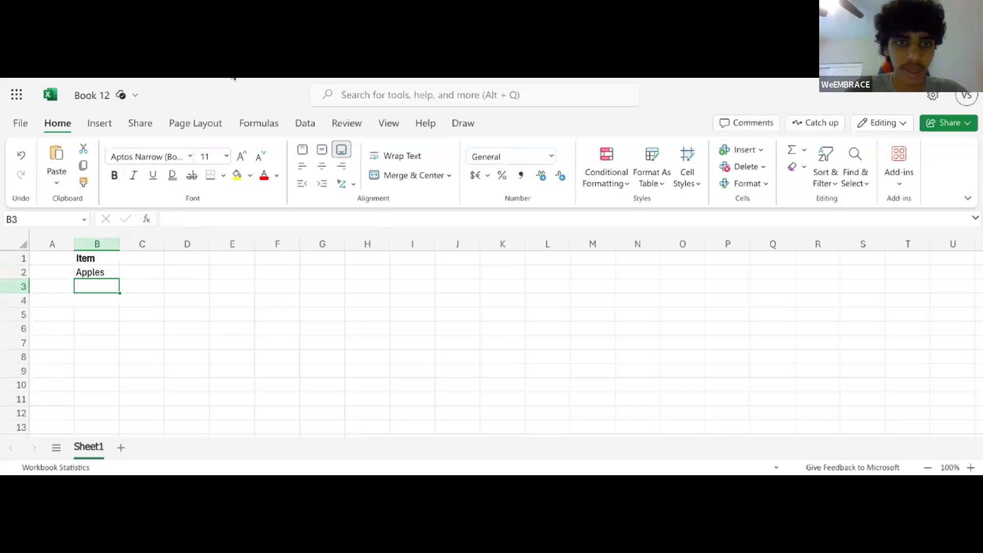
text(Oranges)
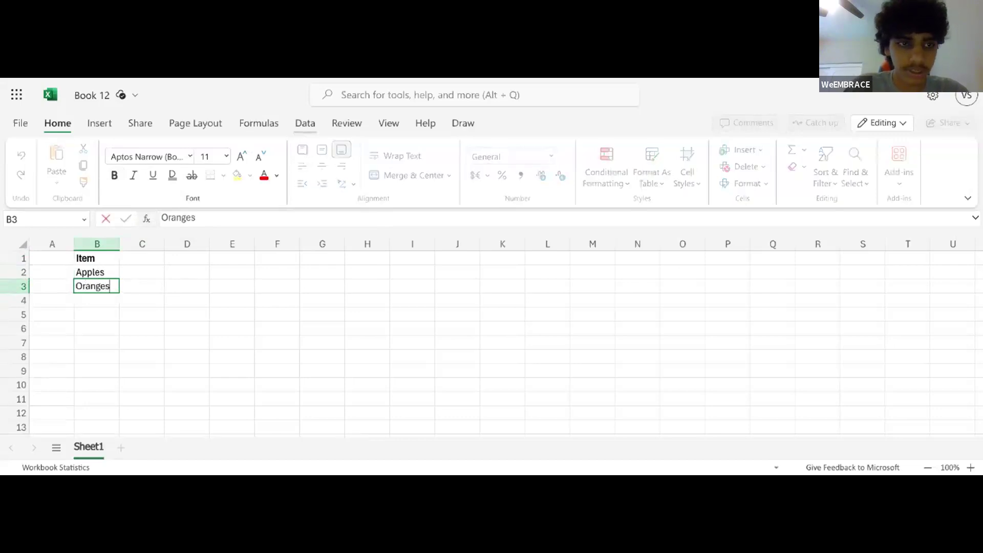
key(Return)
key(Down)
key(Up)
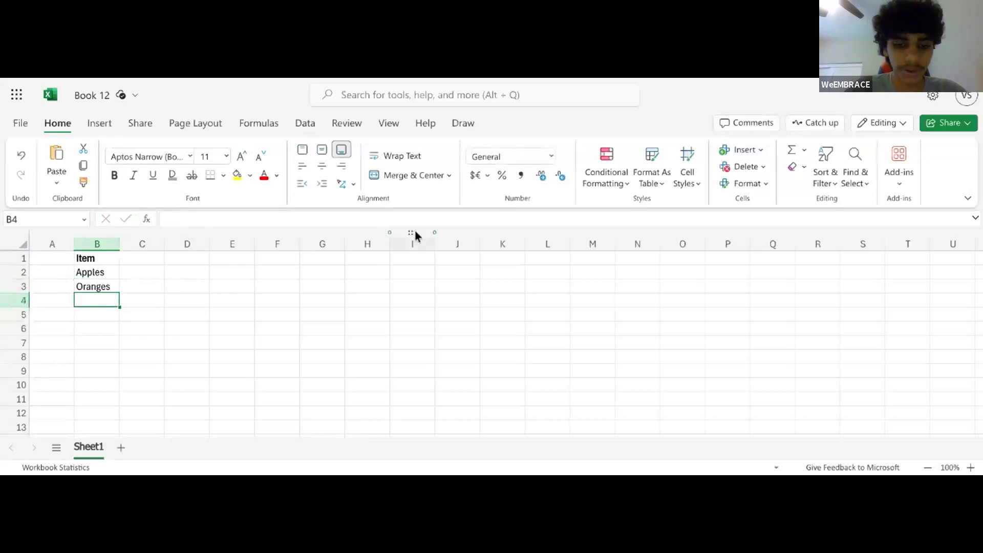
text(Bananas)
Enter the bold heading Quantity in cell C1
click(150, 258)
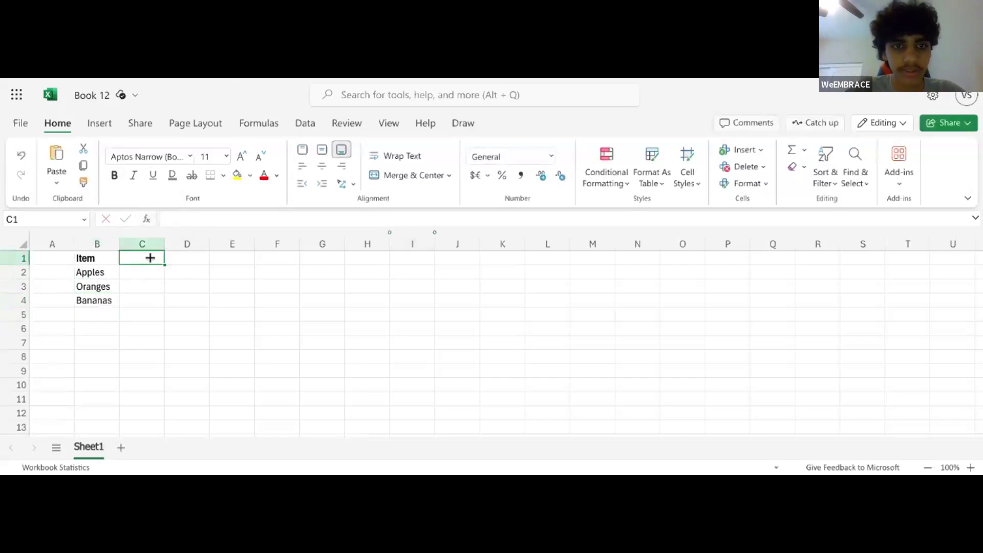
text(Quant)
key(BackSpace)
key(BackSpace)
key(BackSpace)
key(BackSpace)
key(BackSpace)
key(ctrl+b)
text(Quantity)
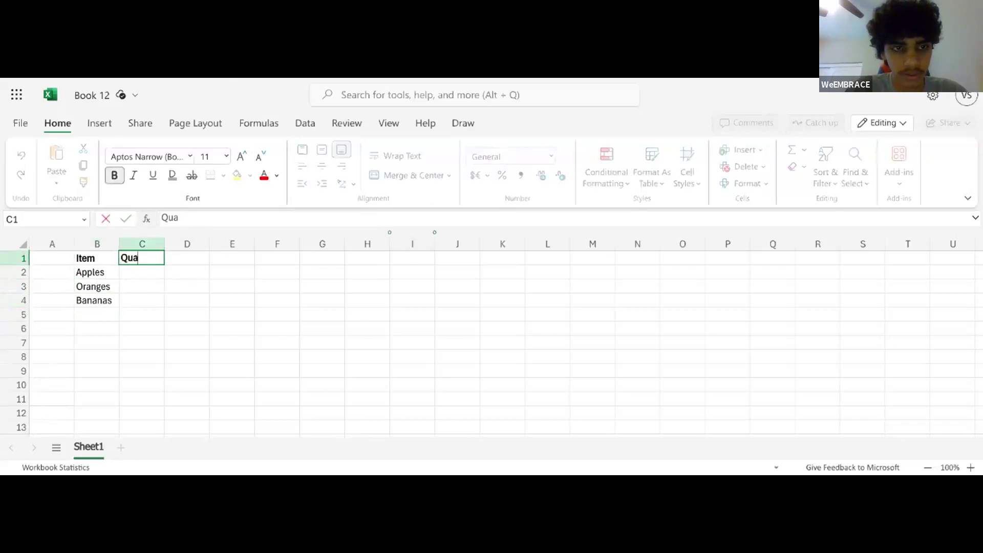
click(136, 270)
double_click(144, 256)
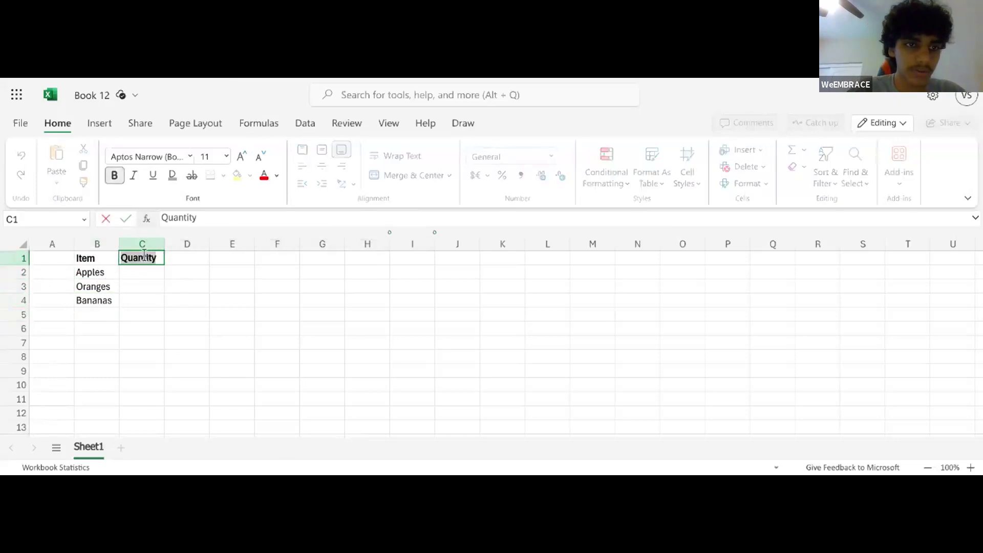
Select the word Quantity in cell C1 and toggle its bold formatting off and back on
double_click(144, 256)
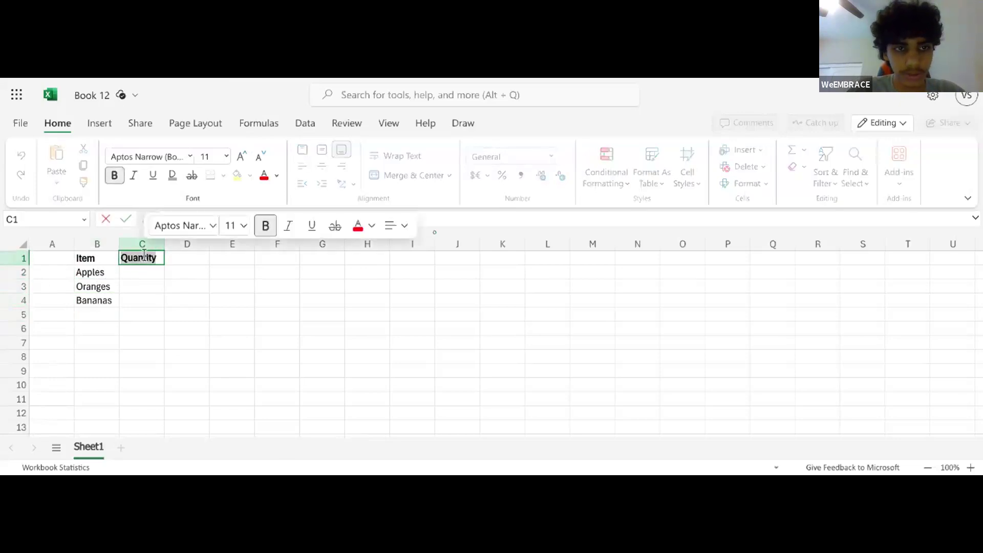
click(157, 258)
drag(158, 257, 107, 257)
double_click(123, 255)
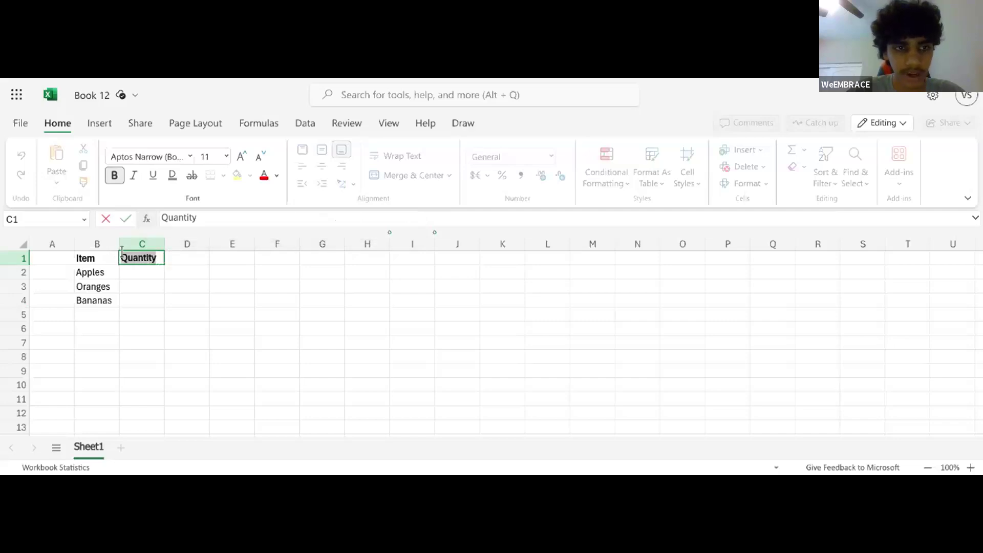
key(ctrl+b)
key(ctrl+b)
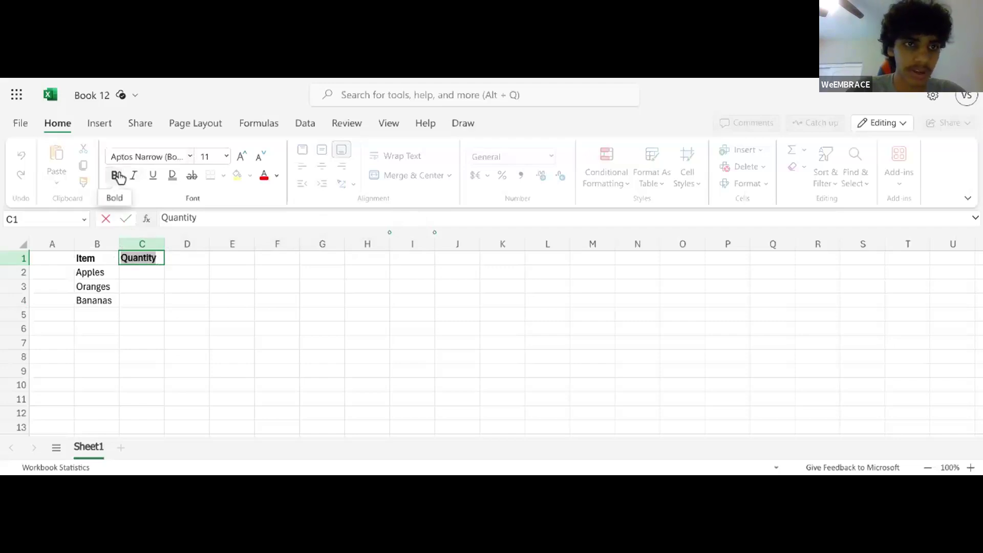
click(123, 273)
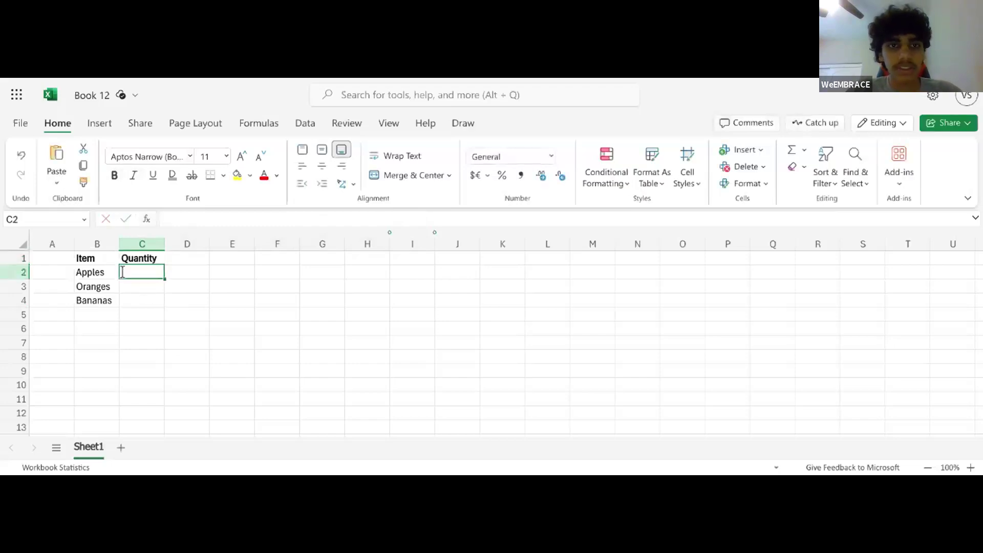
Enter the quantities 20 for Apples, 15 for Oranges and 10 for Bananas in cells C2 to C4
double_click(154, 271)
text(20)
double_click(142, 291)
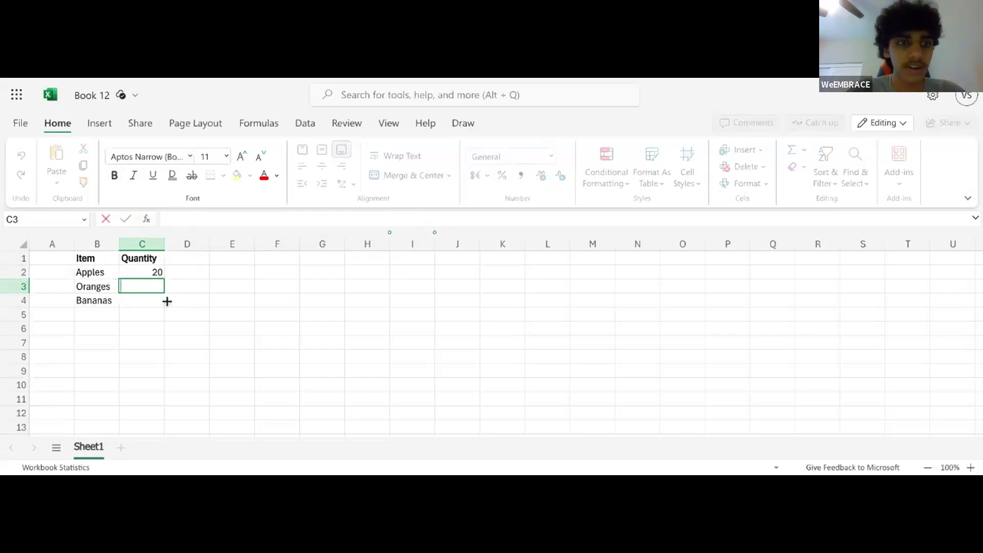
text(15)
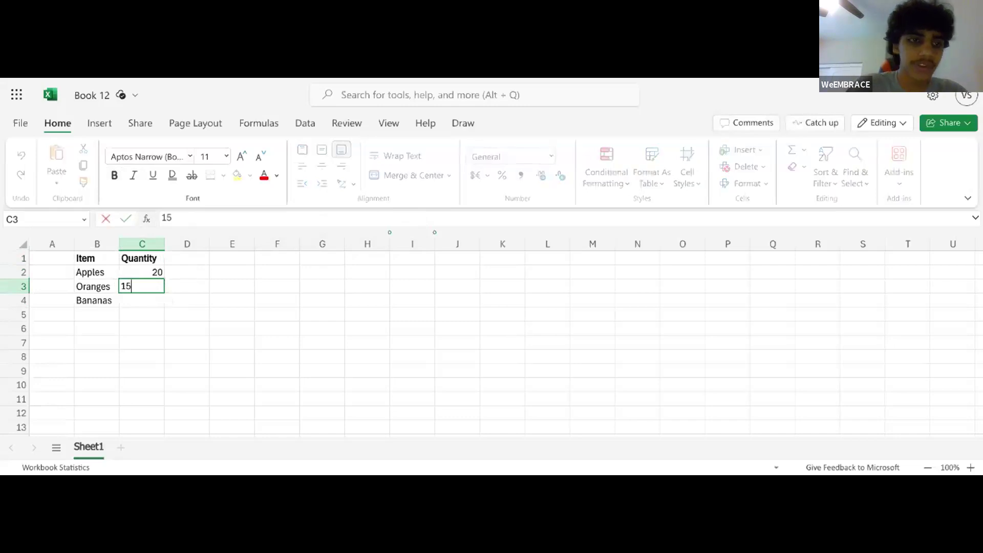
double_click(150, 300)
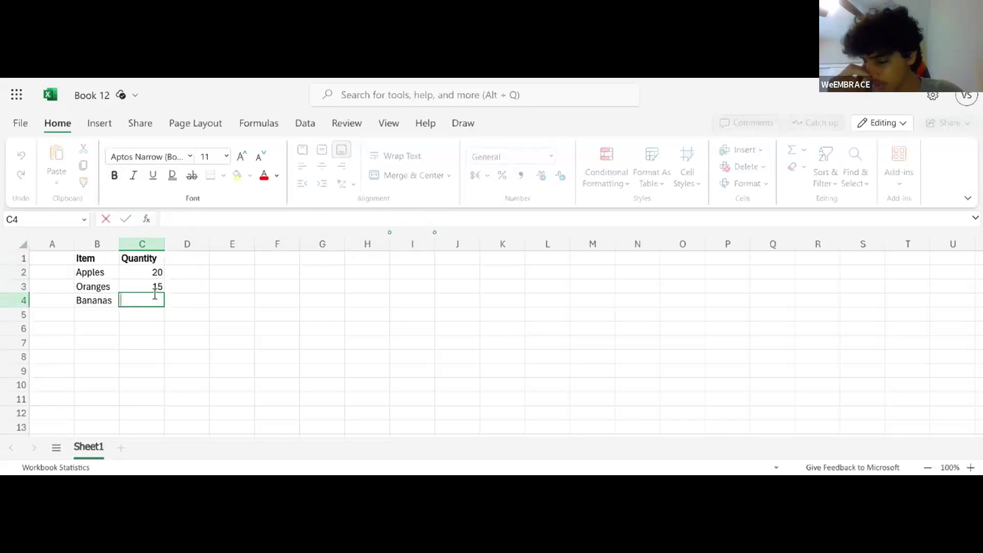
key(Escape)
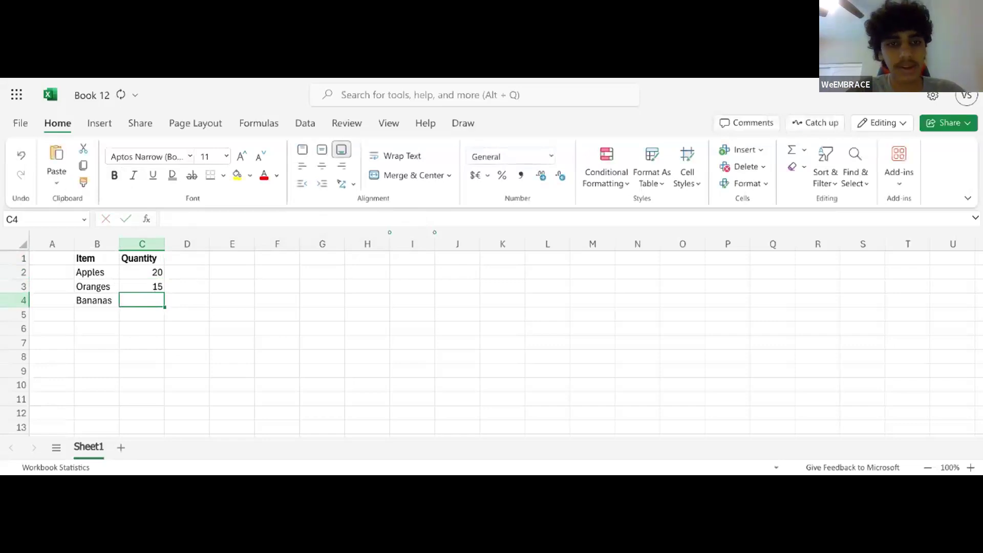
text(10)
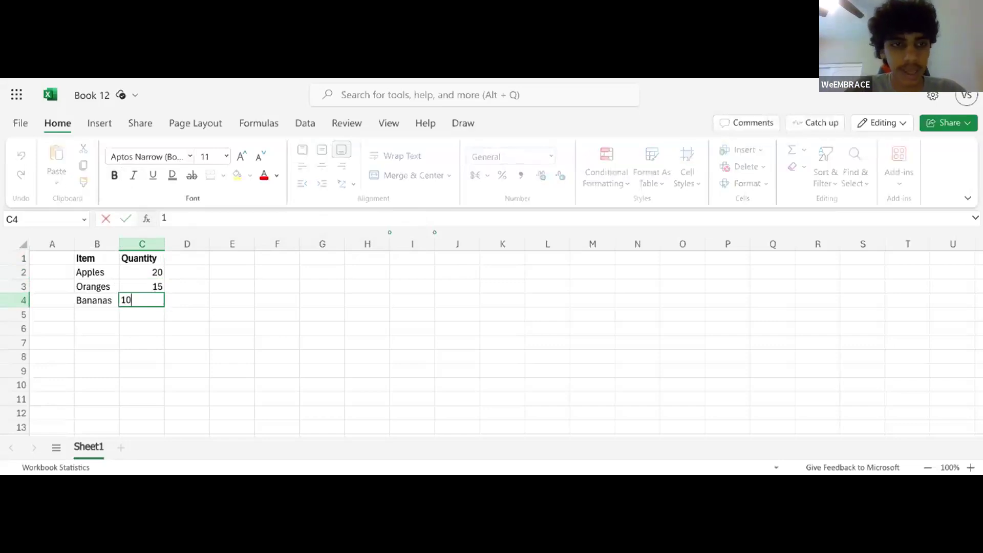
click(190, 289)
click(179, 304)
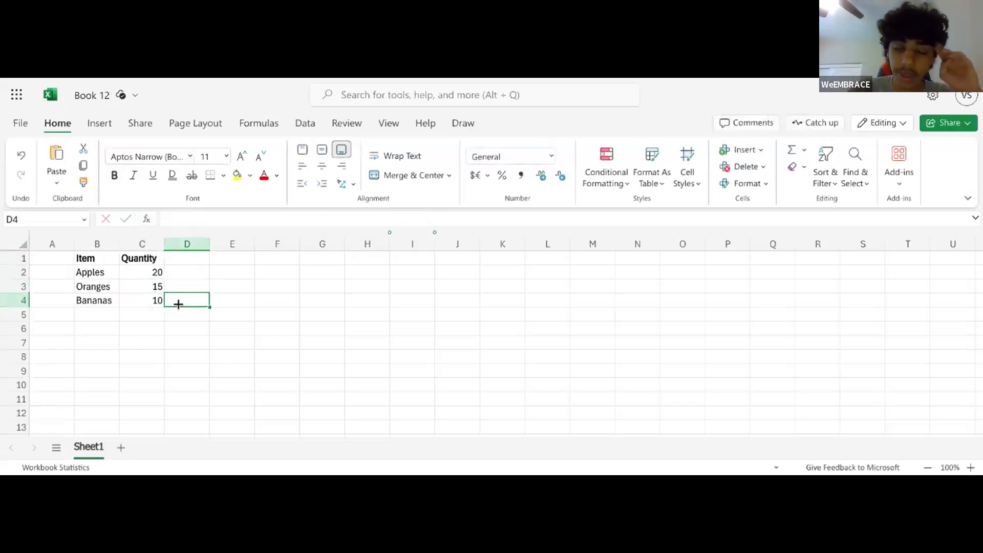
Enter the formula =c2-5 in cell D2 to subtract five from the Apples quantity
click(198, 261)
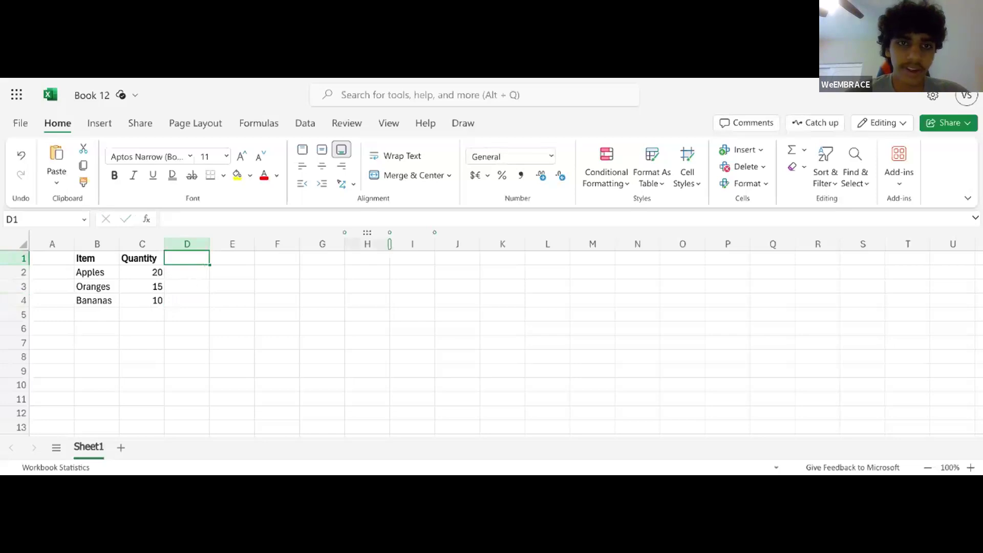
click(189, 270)
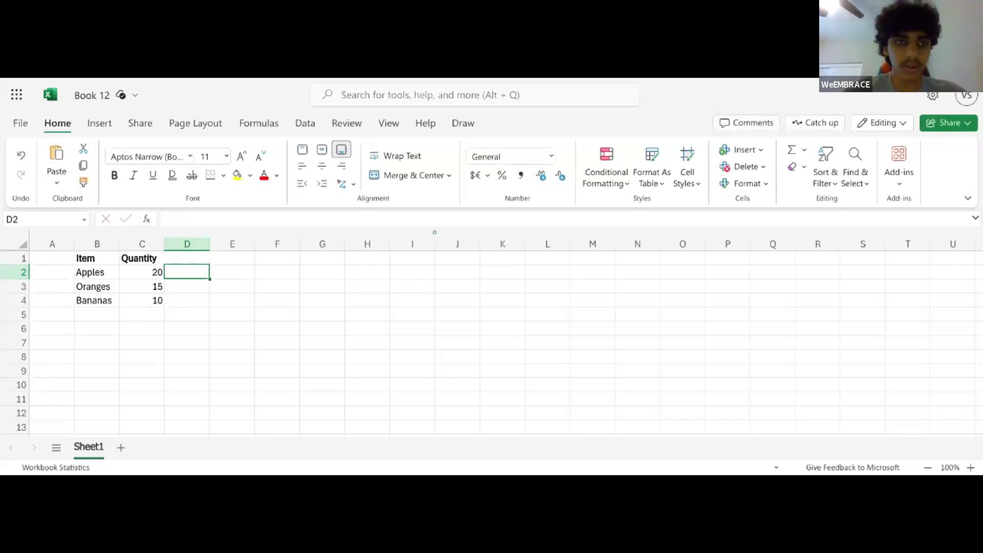
double_click(193, 270)
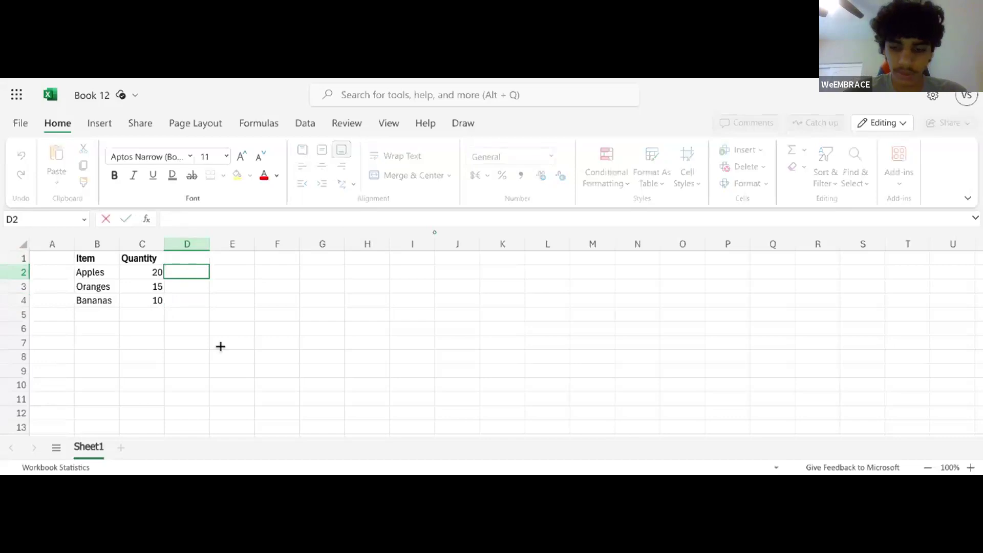
text(=c2-5)
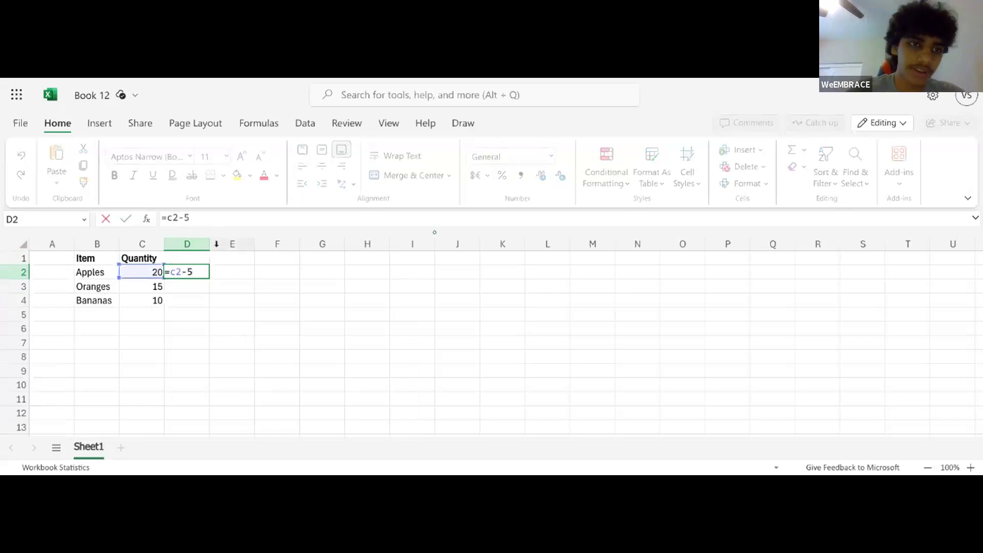
click(178, 256)
click(191, 272)
click(185, 260)
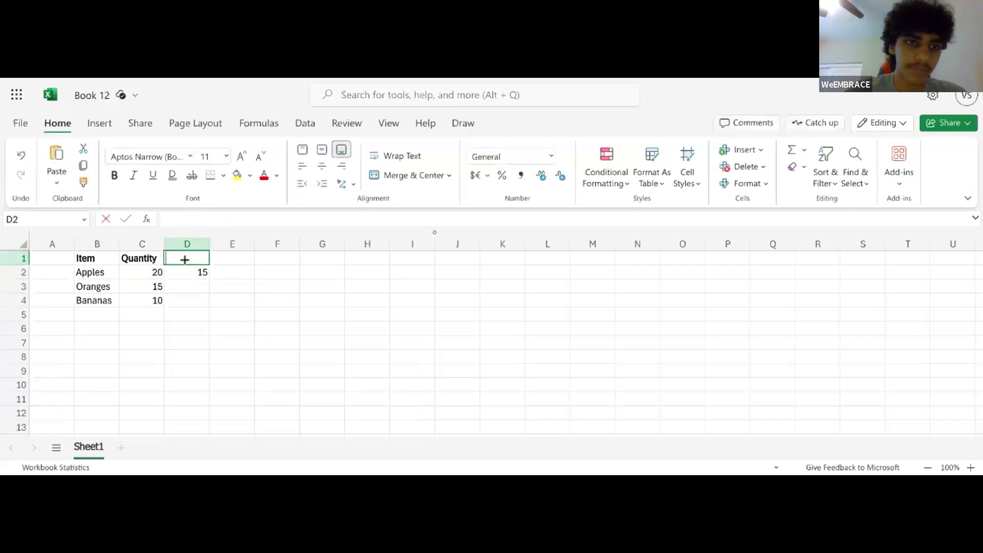
text(How many)
key(BackSpace)
key(BackSpace)
key(BackSpace)
key(BackSpace)
key(BackSpace)
key(BackSpace)
key(BackSpace)
key(BackSpace)
Turn on bold for the text in cell D1, trying the word Apples and erasing it
key(ctrl+b)
text(Apples)
key(BackSpace)
key(BackSpace)
key(BackSpace)
key(BackSpace)
key(BackSpace)
key(BackSpace)
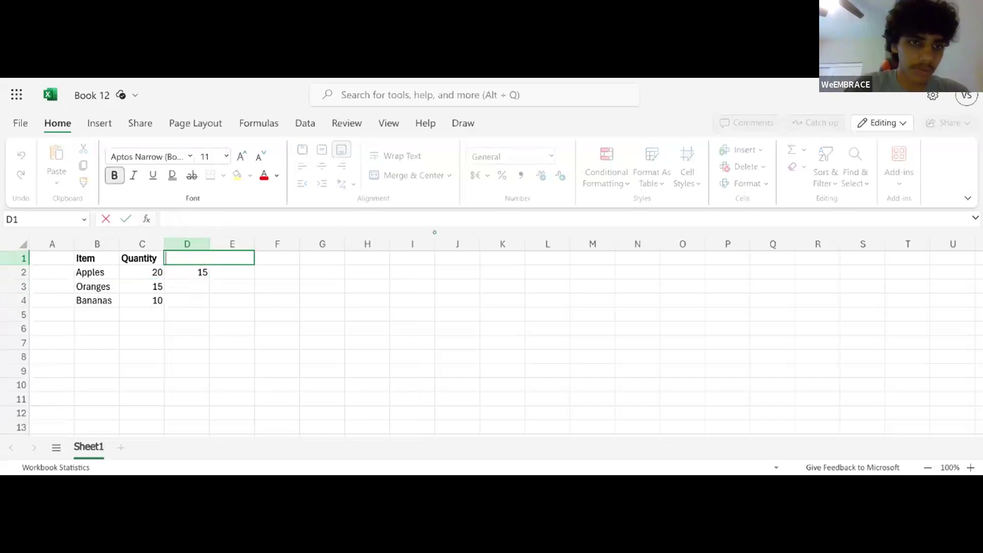
Enter the heading Items that I have left in cell D1
text(Items given)
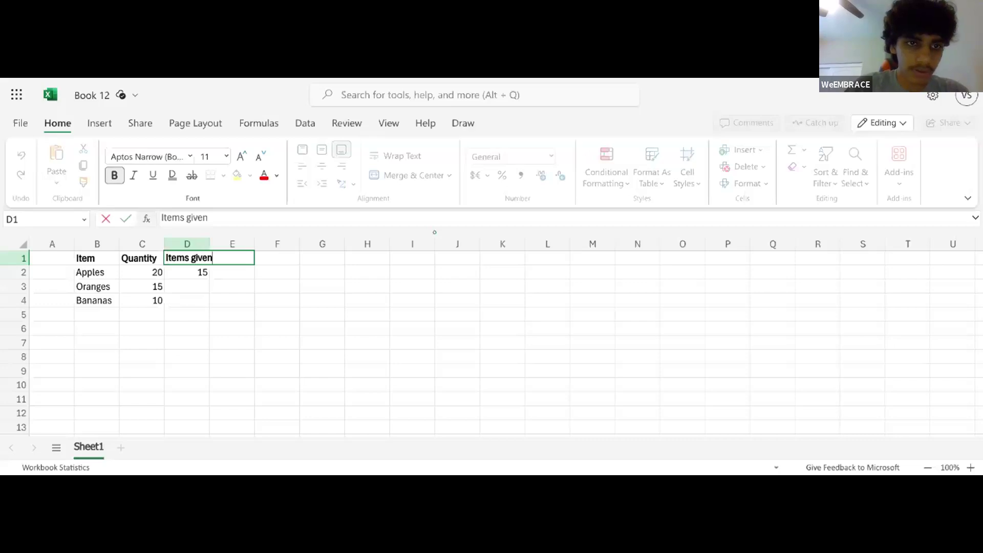
key(BackSpace)
key(BackSpace)
key(BackSpace)
key(BackSpace)
key(BackSpace)
key(BackSpace)
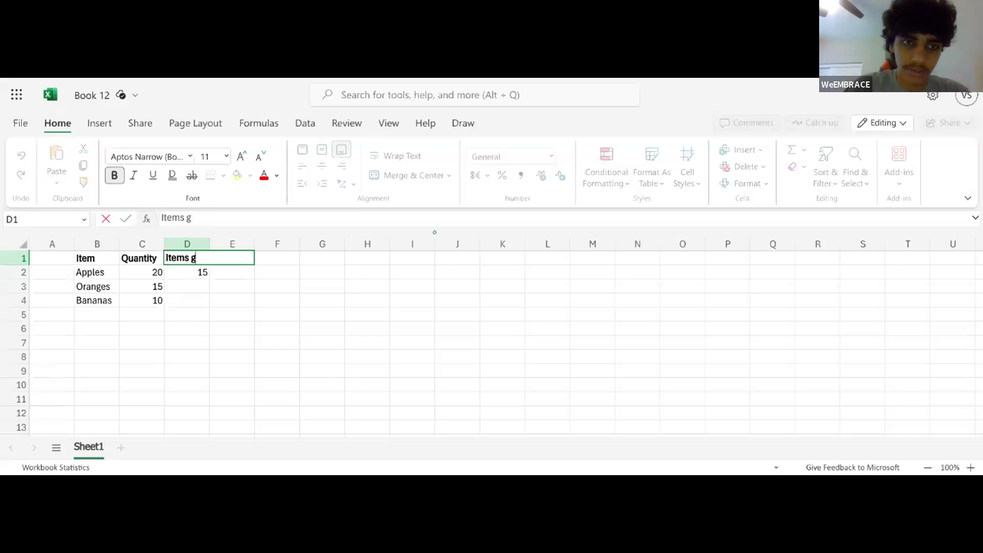
text(that i)
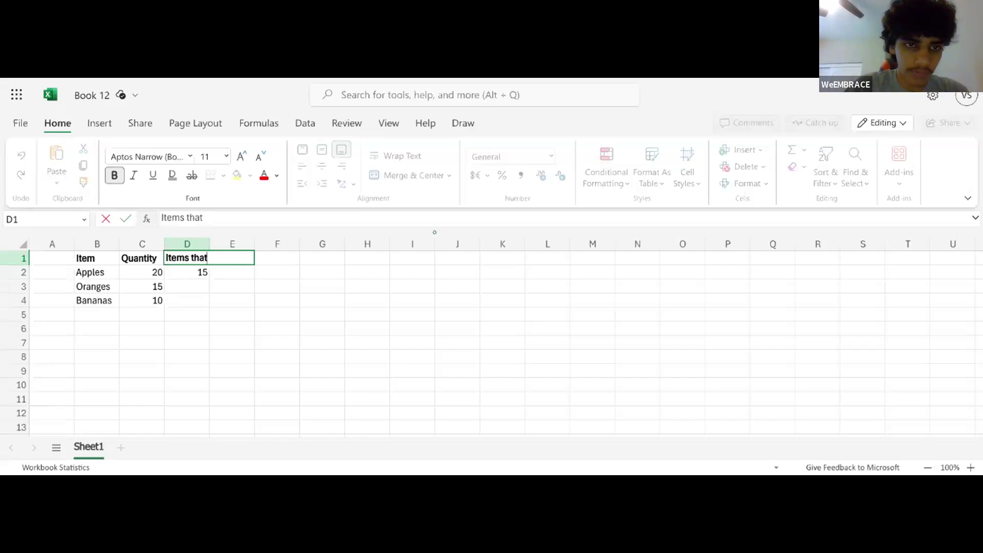
key(BackSpace)
text(I)
click(125, 219)
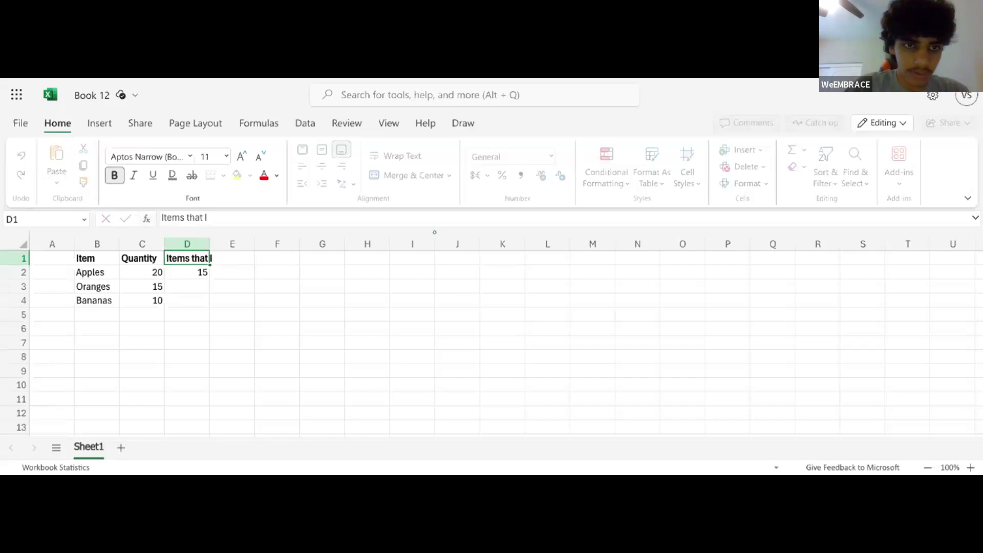
double_click(211, 260)
text(have left)
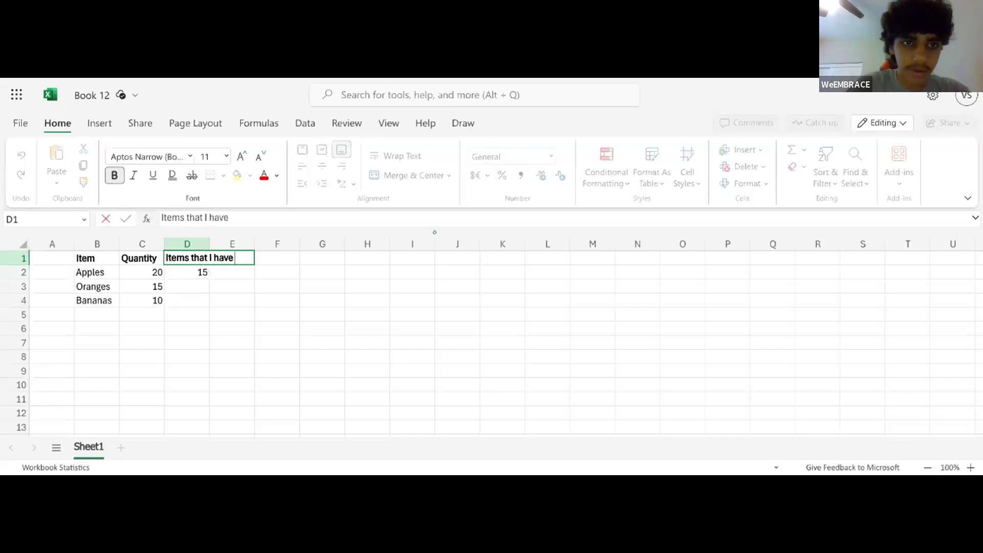
key(Return)
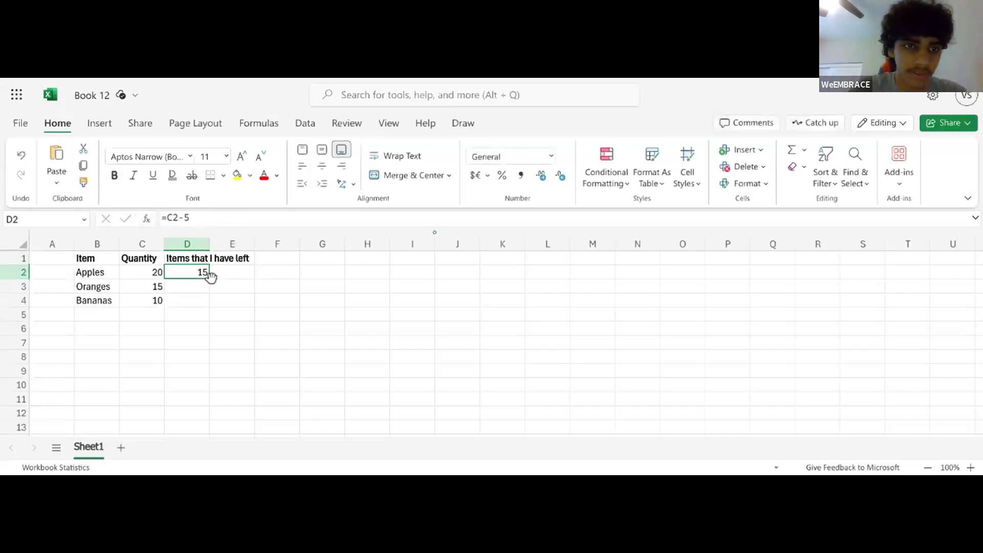
Clear the formula in cell D2 and enter =c2-5 again for the remaining Apples
double_click(193, 273)
key(Escape)
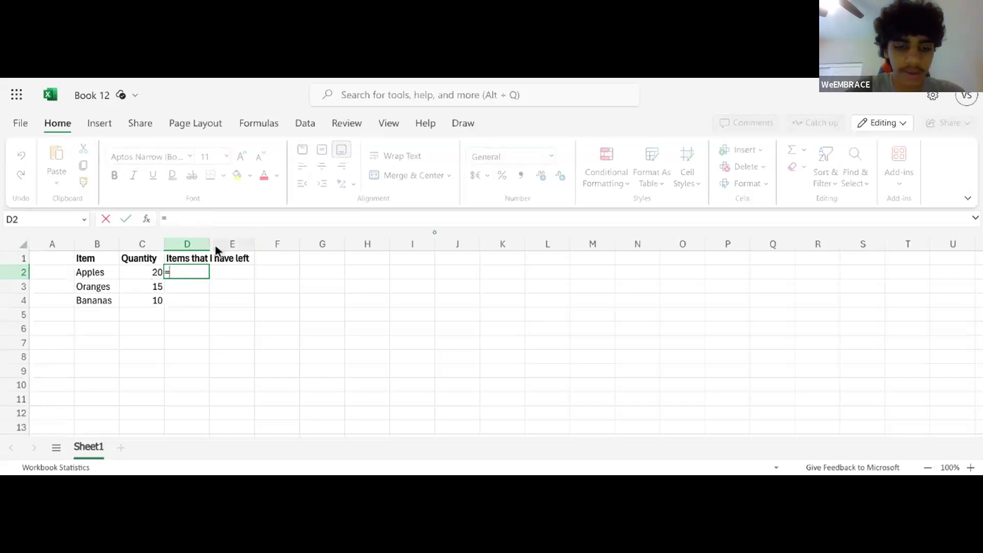
text(c2)
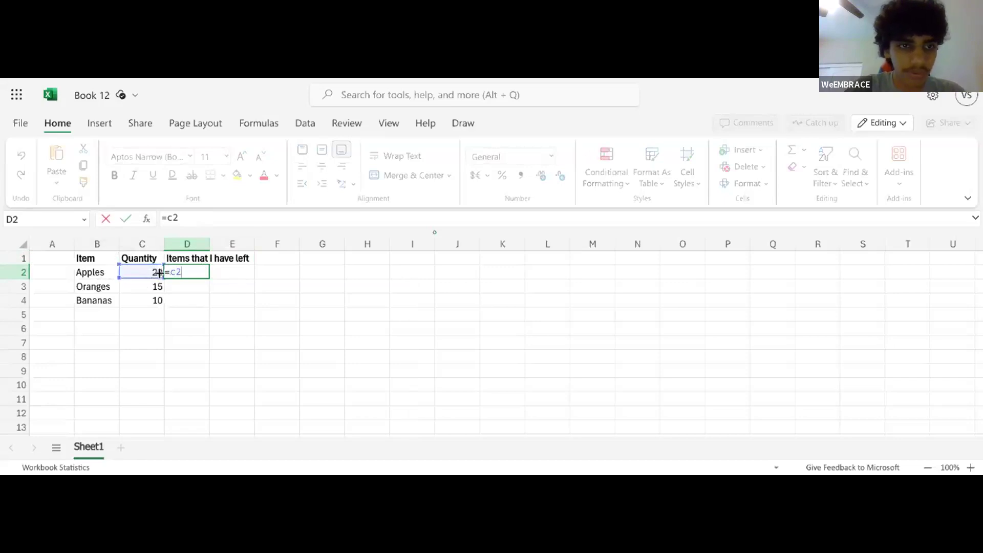
text(-5)
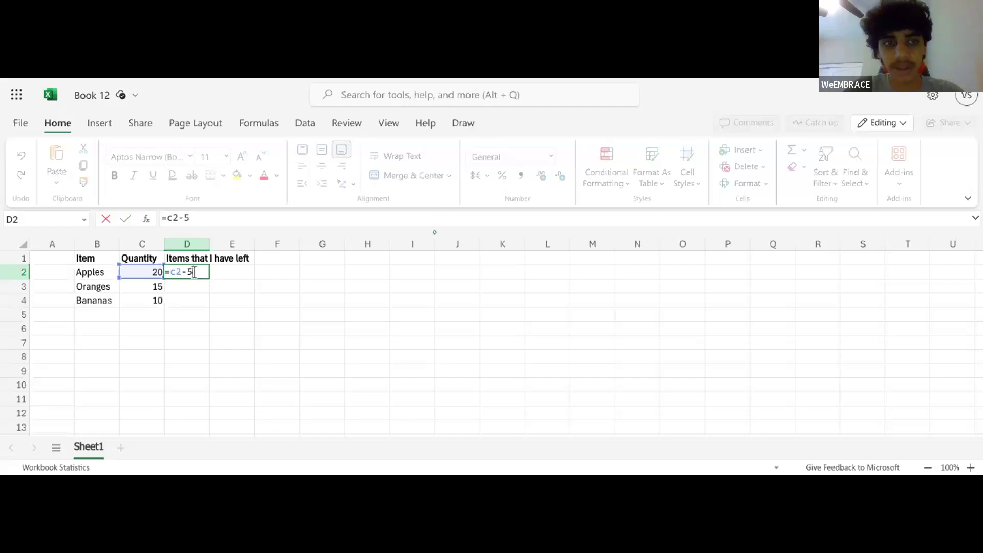
key(Return)
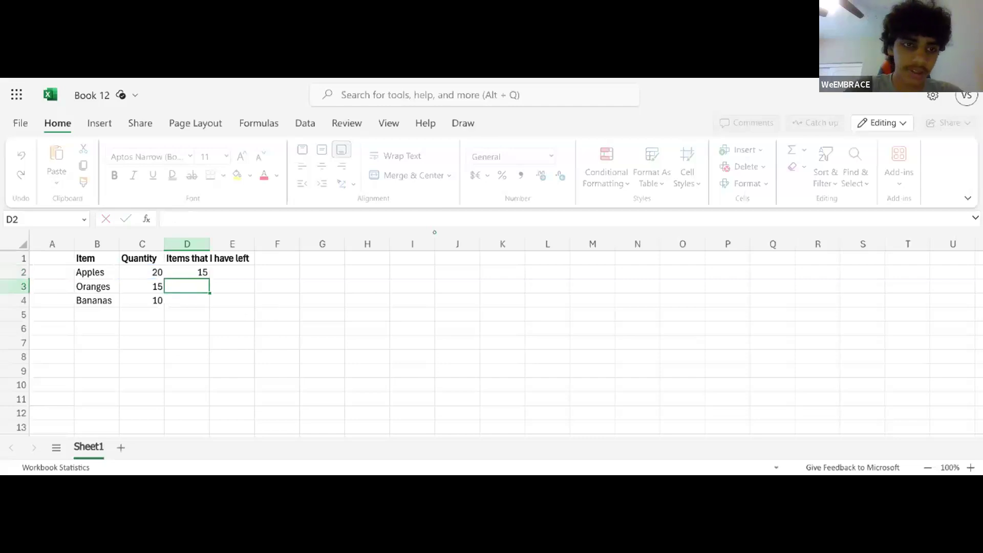
click(143, 292)
click(182, 285)
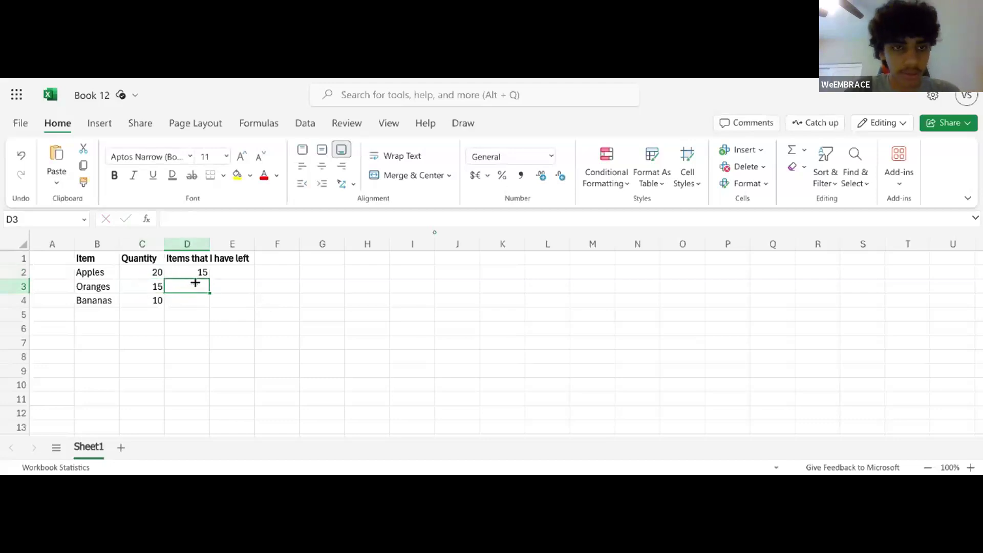
click(196, 272)
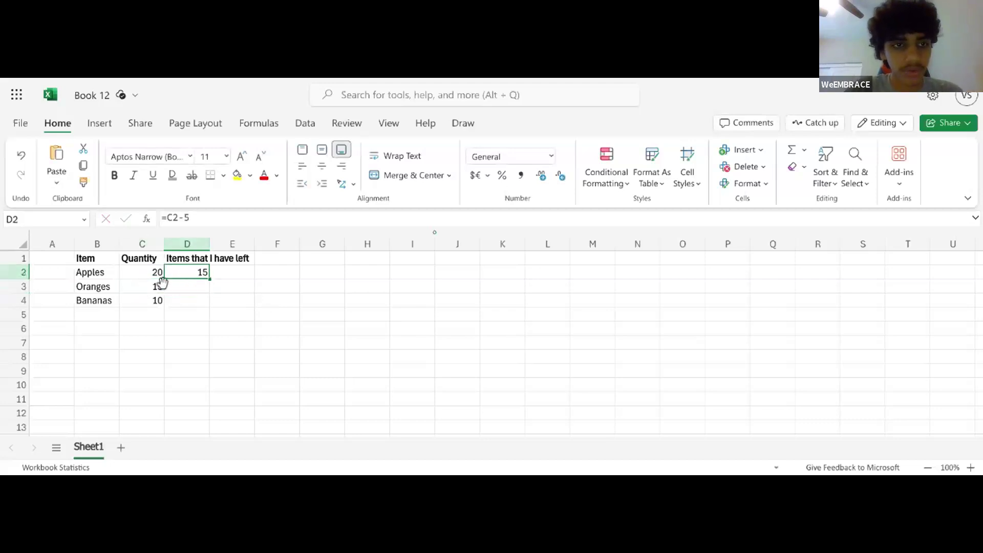
double_click(188, 272)
click(219, 272)
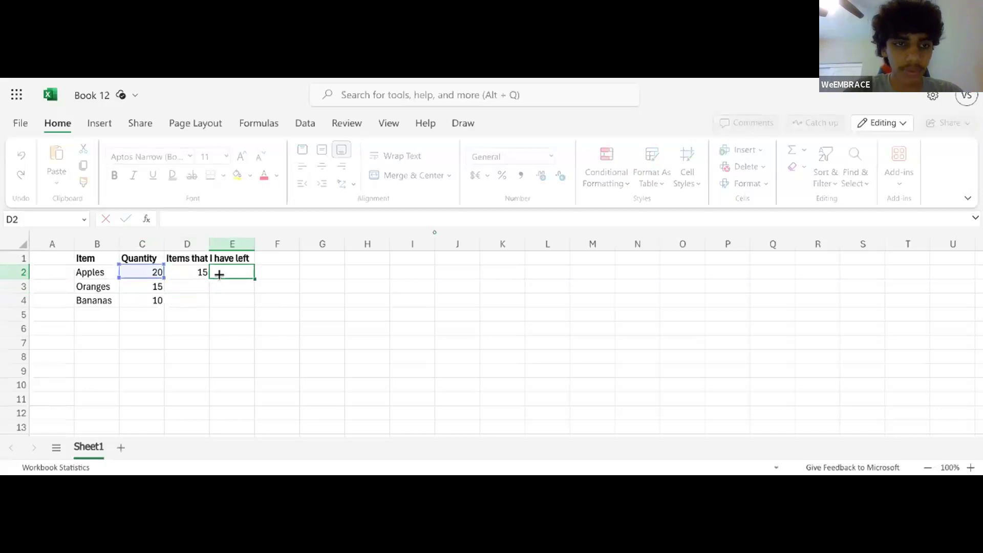
Enter the formula =c3-4 in cell D3 for the remaining Oranges
click(178, 296)
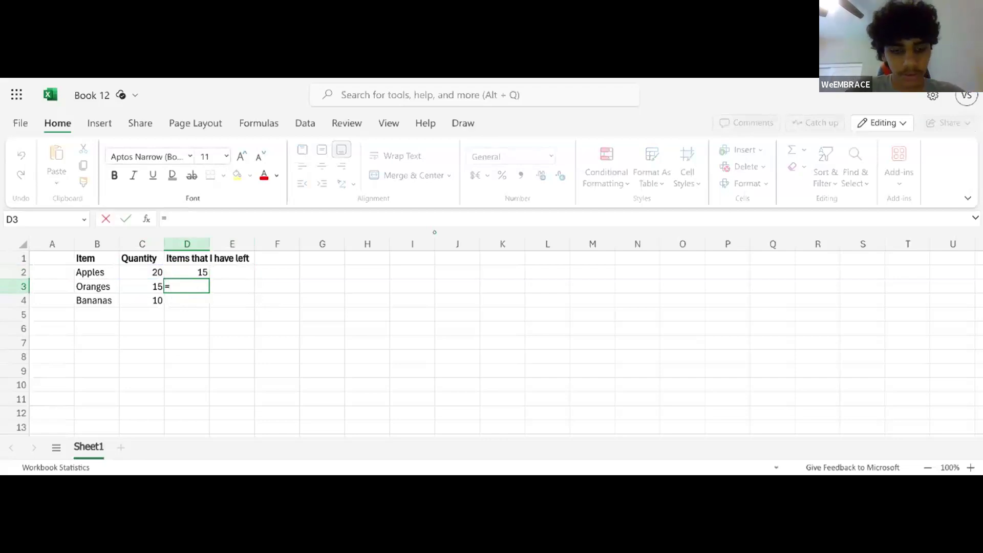
text(c)
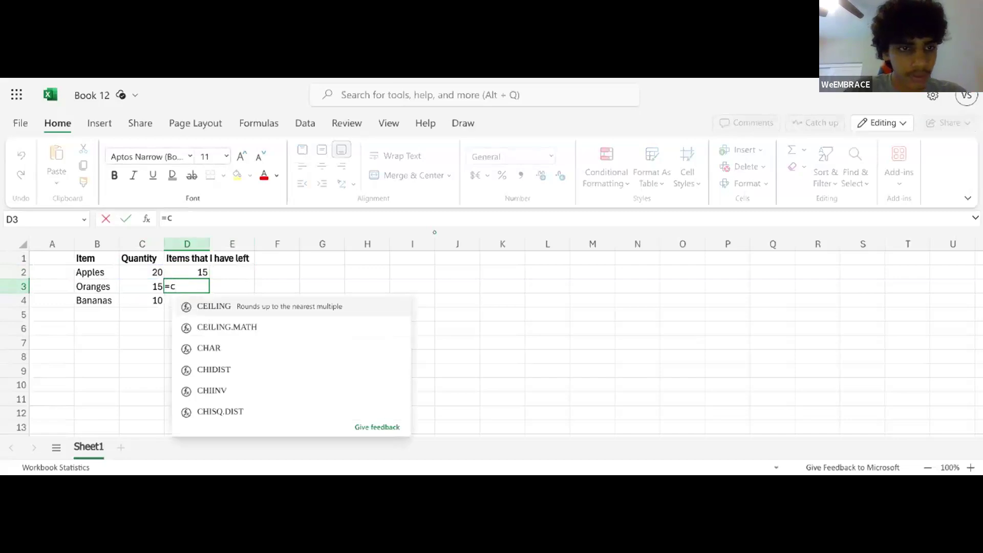
text(3)
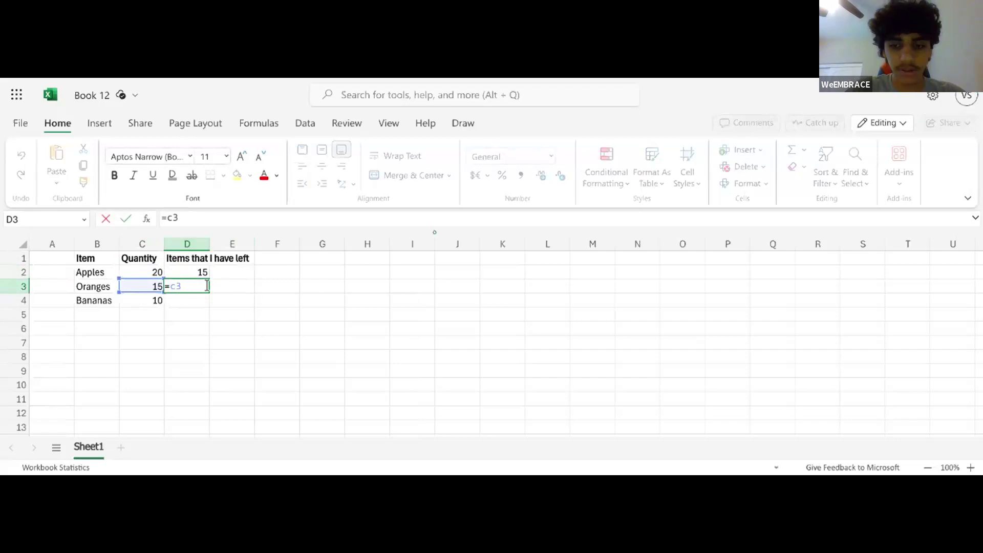
text(-)
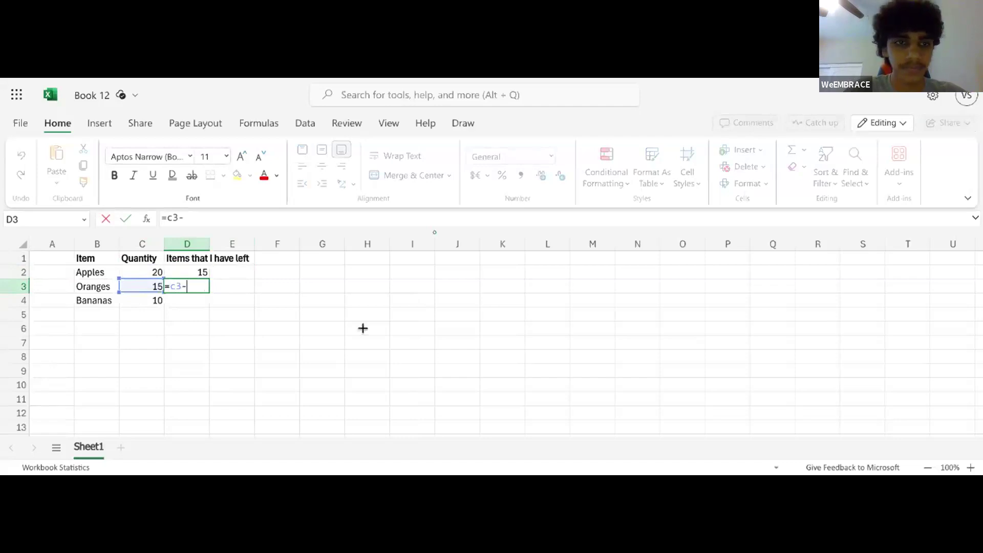
text(4)
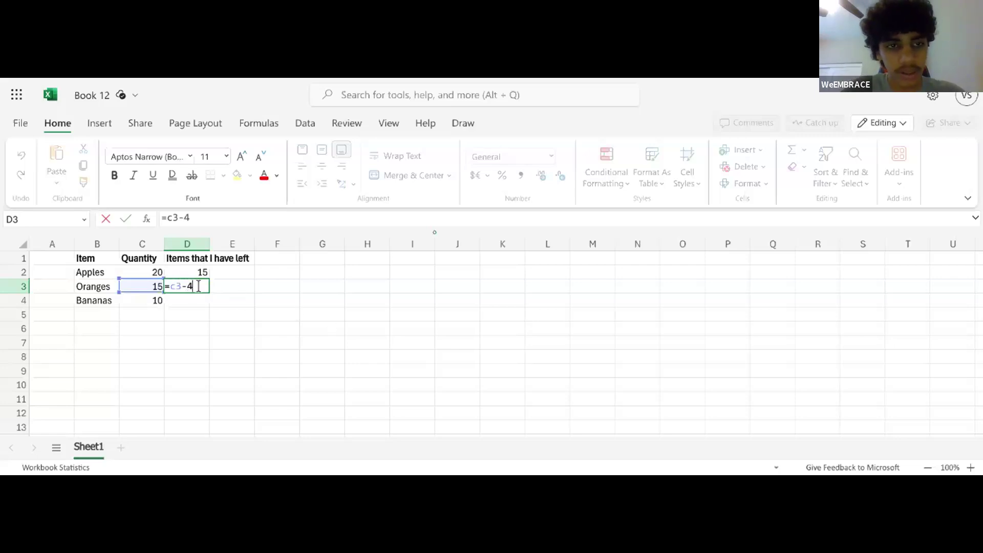
key(Return)
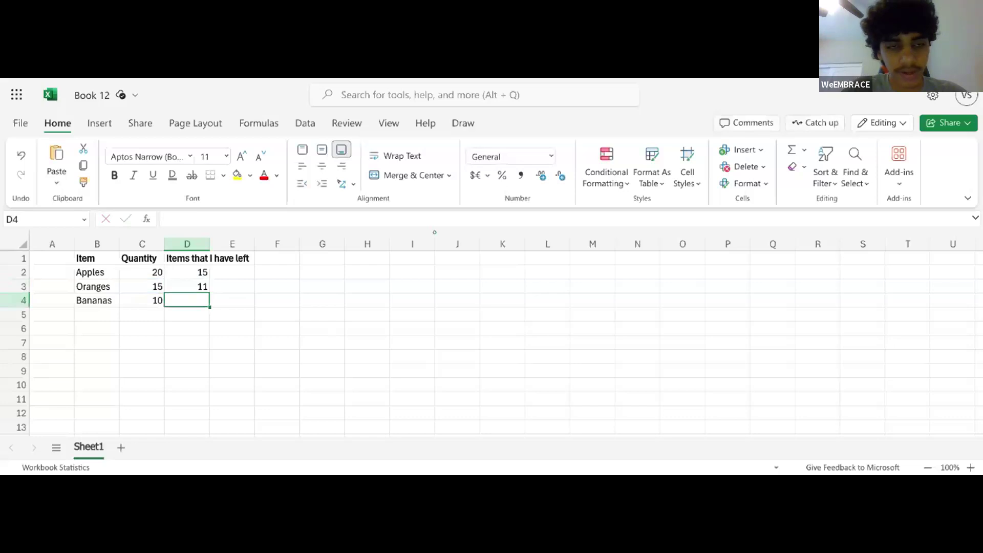
Enter the formula =c4-6 in cell D4 for the remaining Bananas
double_click(194, 300)
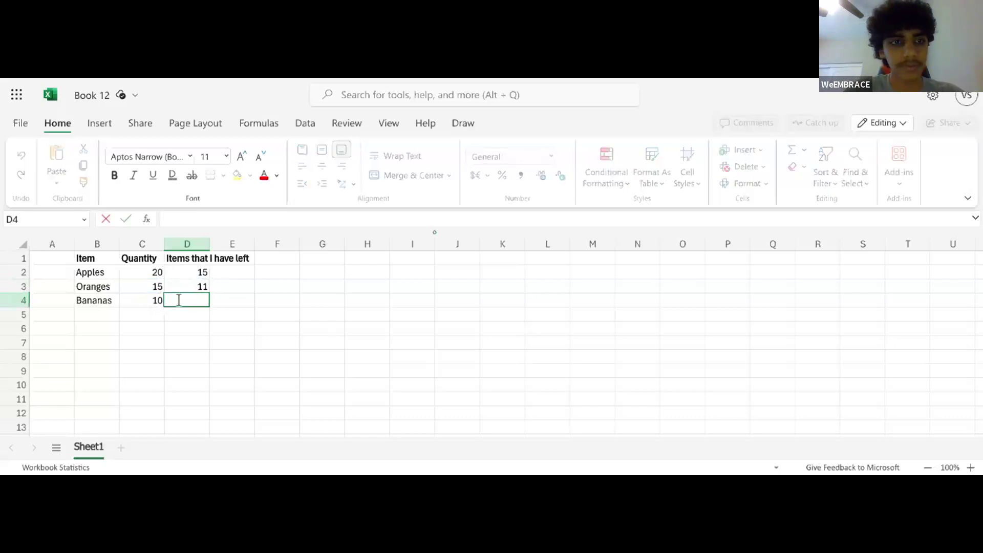
text(=)
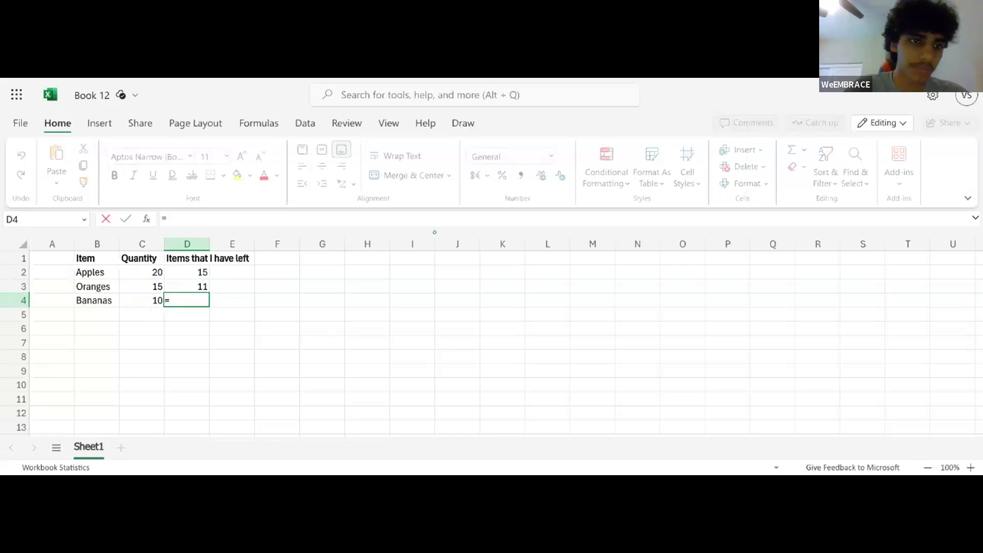
text(10)
key(BackSpace)
key(BackSpace)
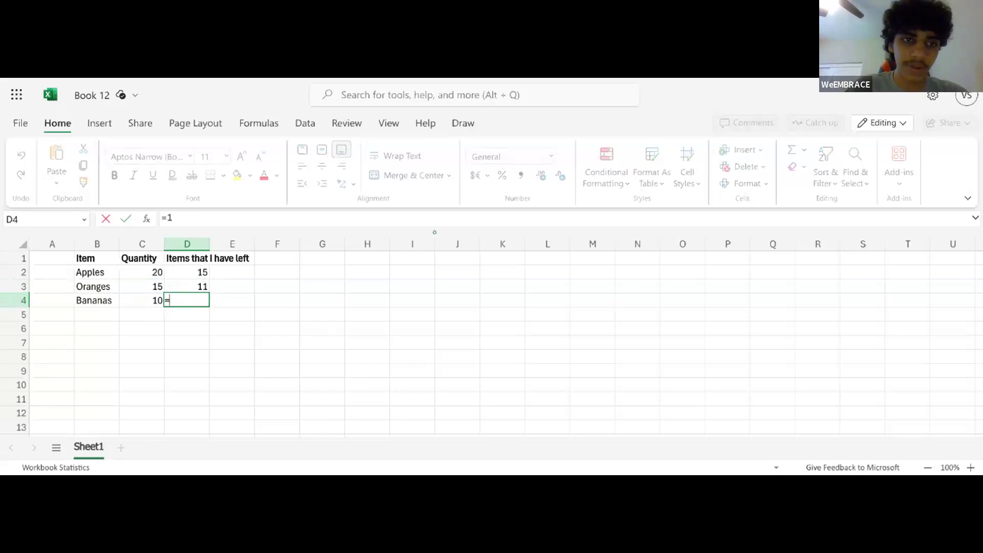
text(c)
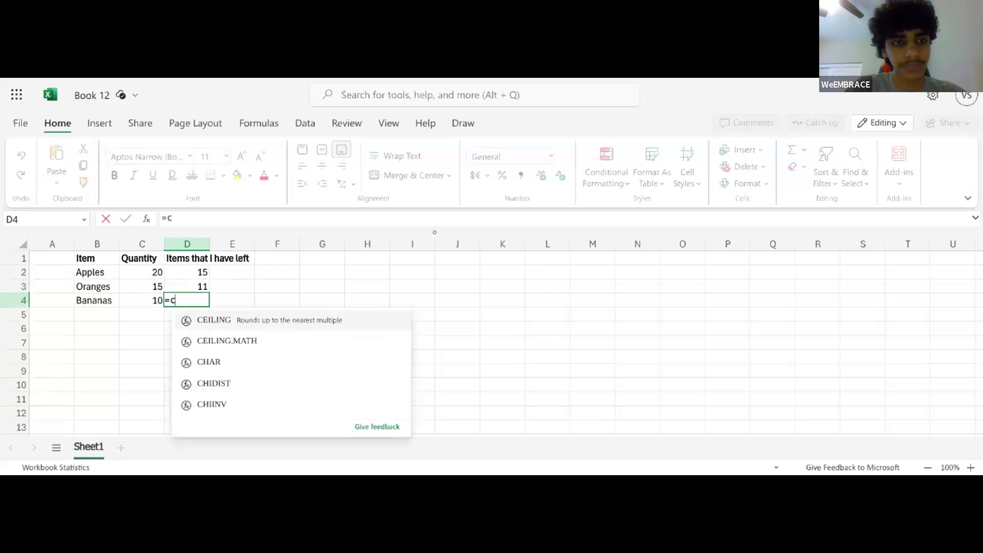
text(4)
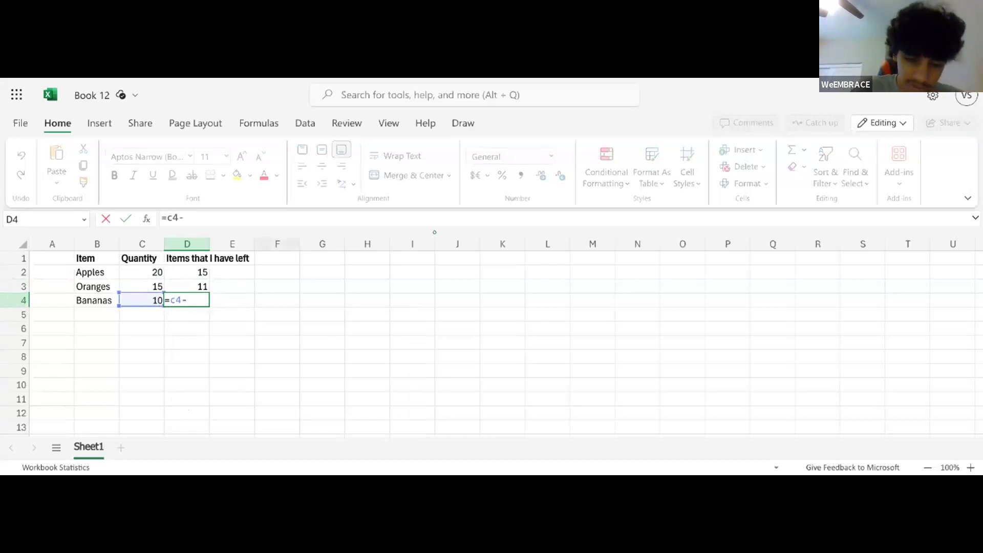
text(-6)
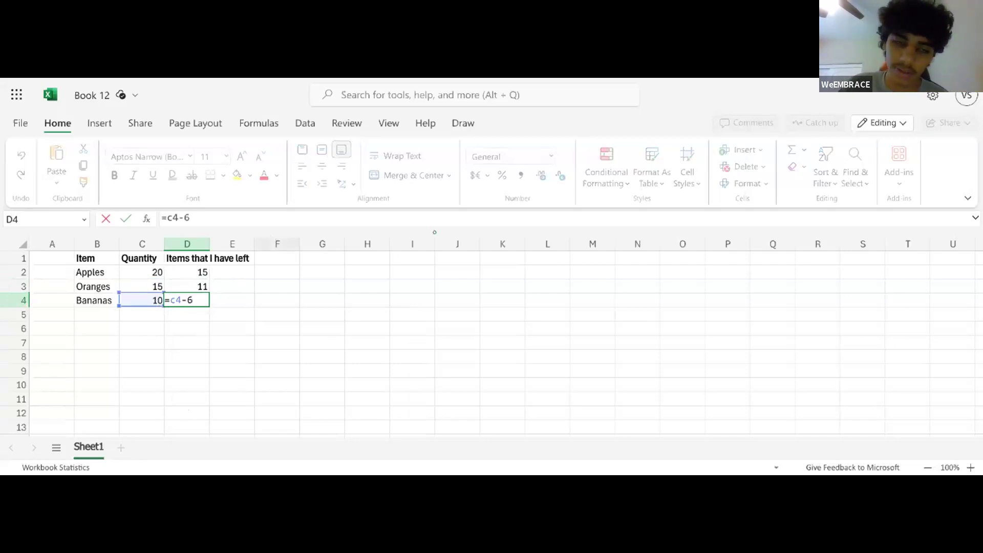
key(Return)
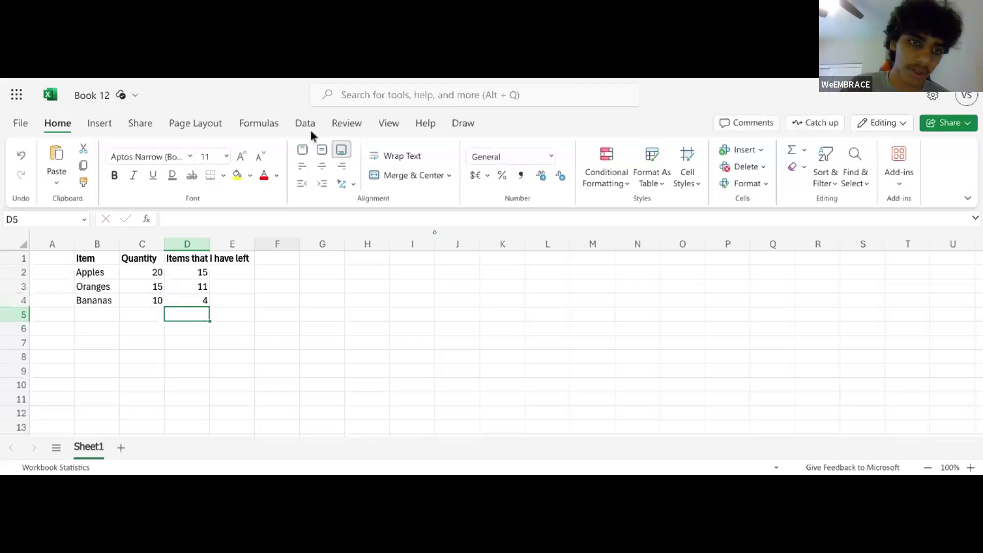
click(196, 302)
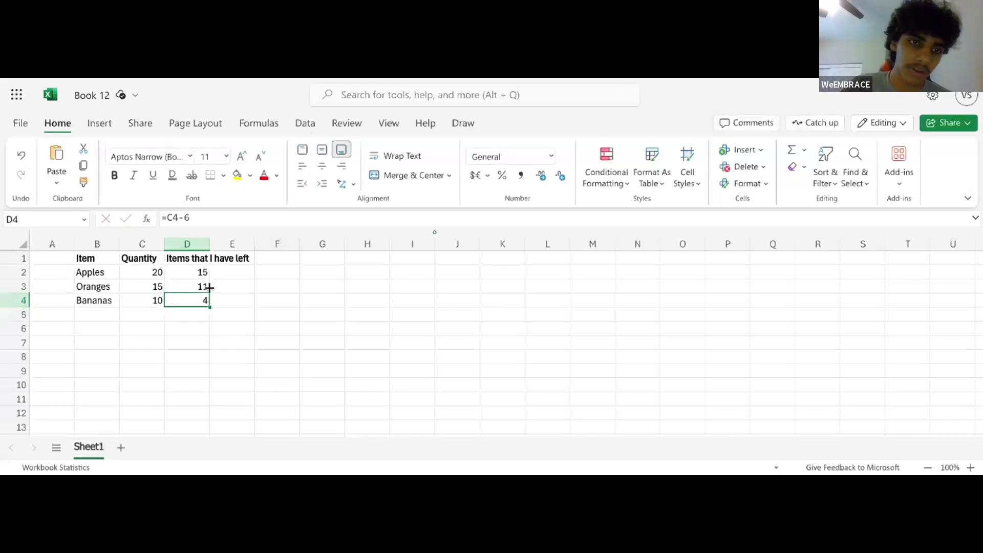
click(213, 318)
click(194, 313)
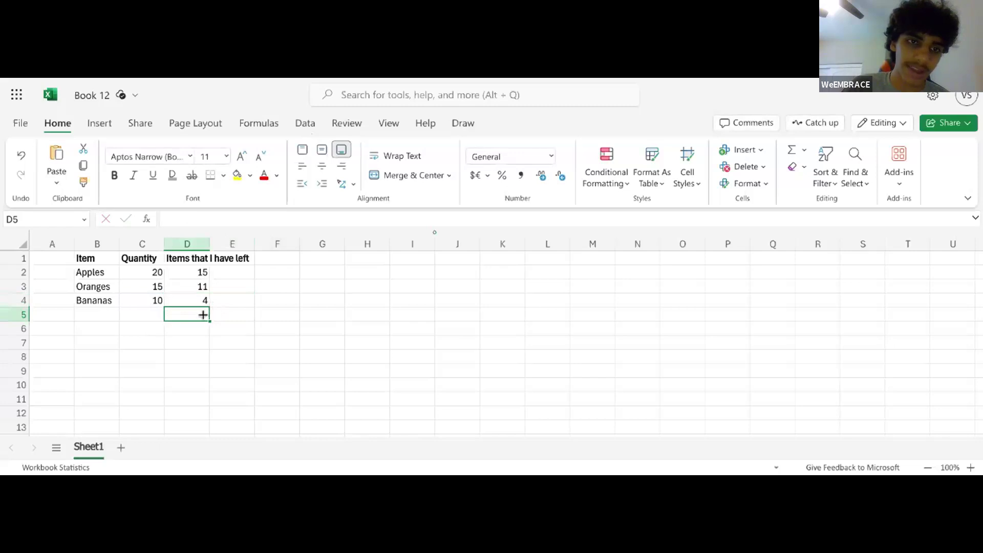
drag(202, 313, 190, 273)
click(228, 283)
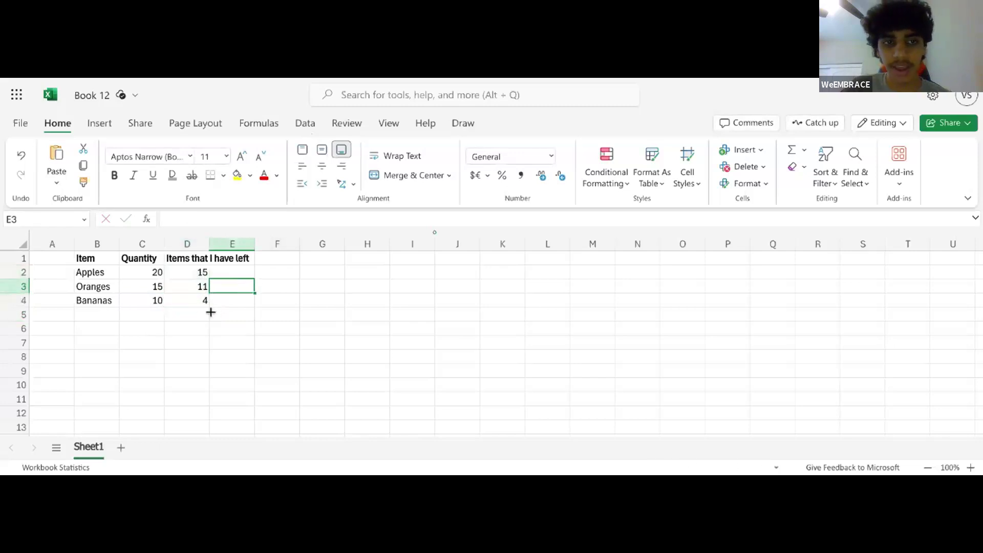
click(222, 311)
click(224, 302)
click(222, 289)
click(222, 273)
click(222, 299)
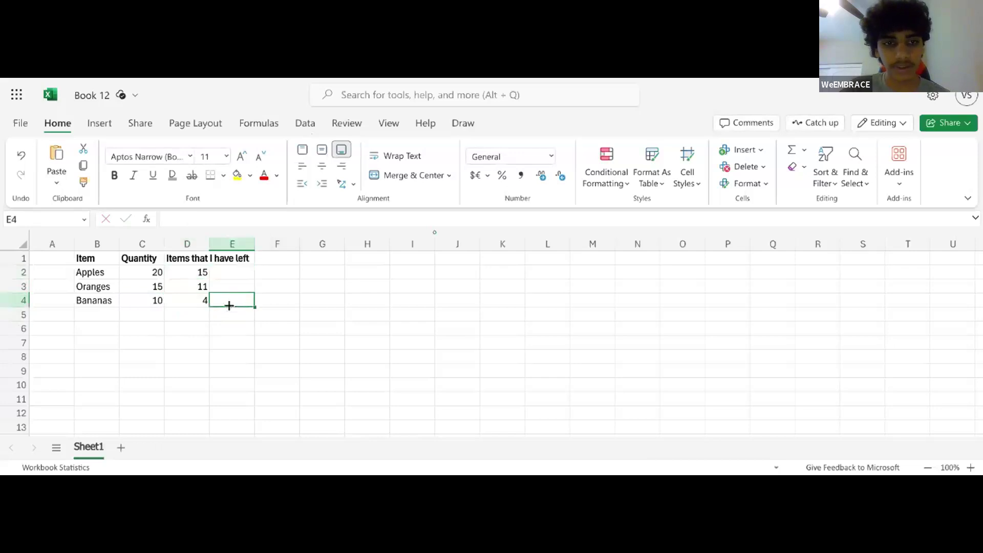
click(231, 287)
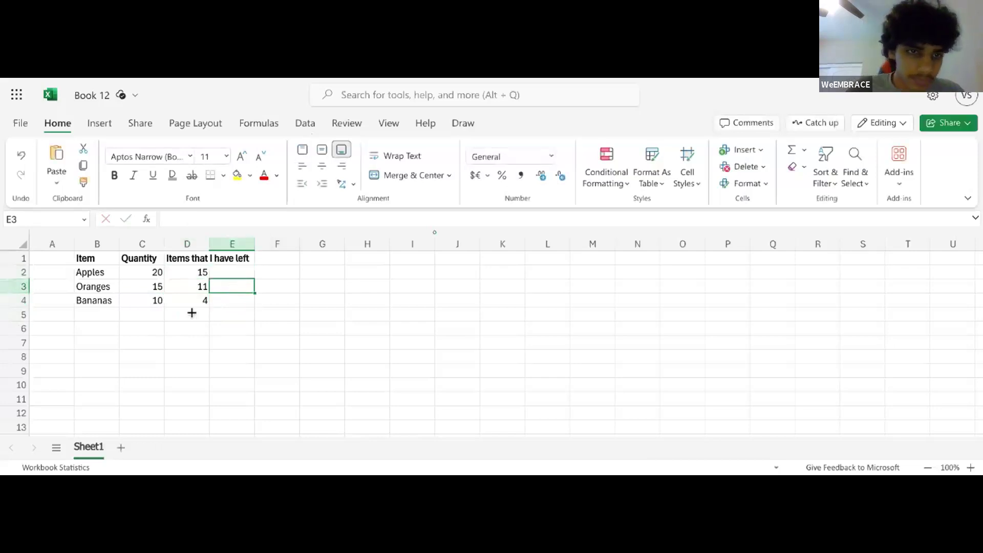
click(190, 314)
text(=)
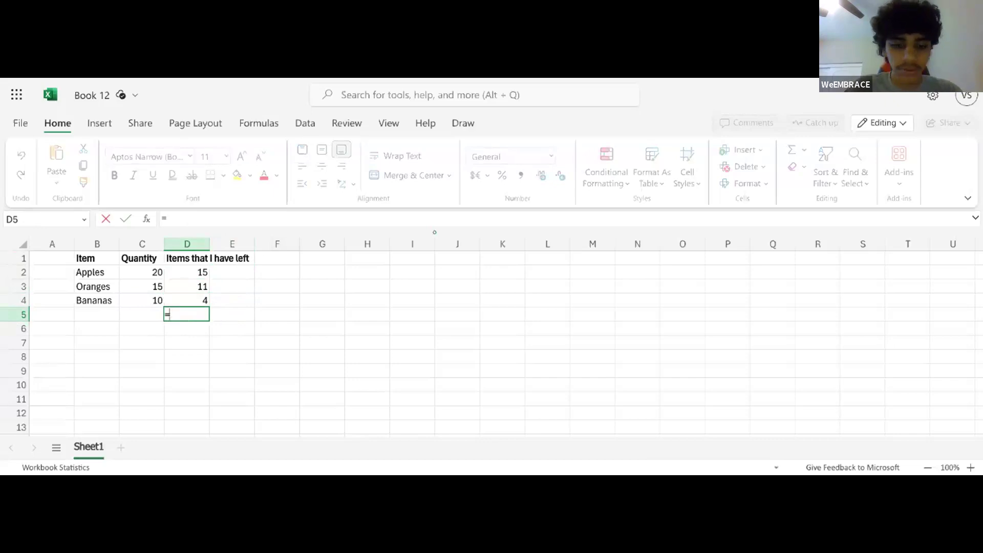
key(Escape)
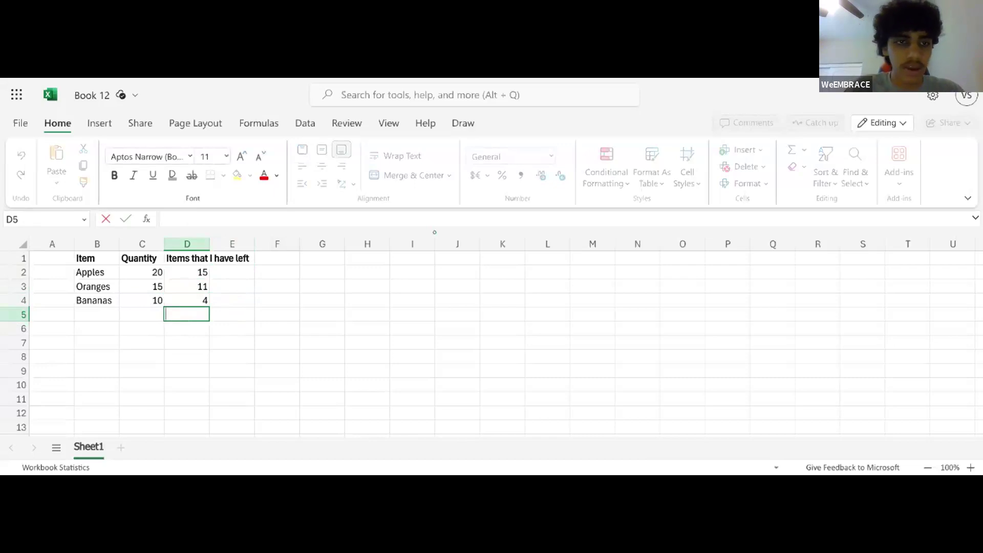
mouse_move(183, 272)
mouse_down()
mouse_move(188, 296)
mouse_move(213, 301)
mouse_move(178, 258)
mouse_up()
click(272, 303)
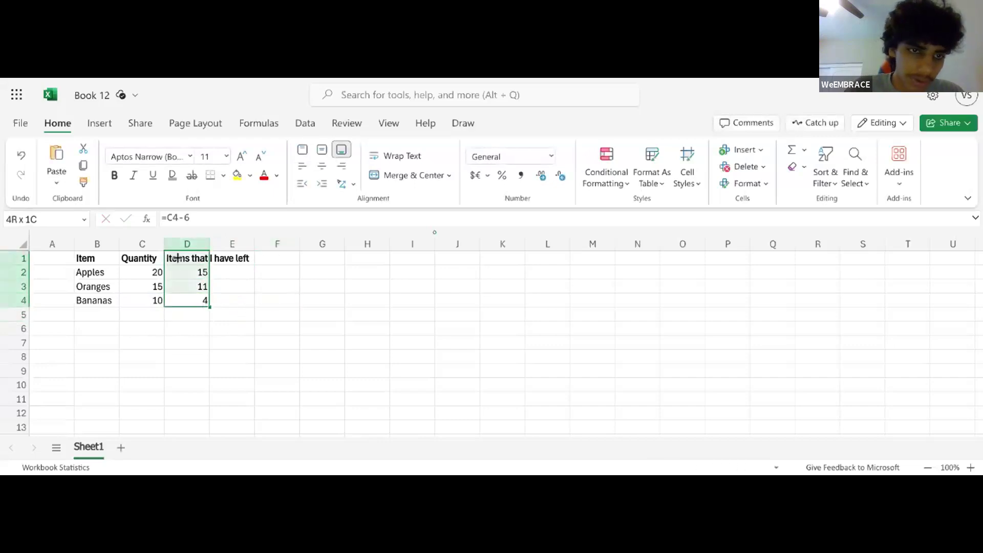
click(246, 300)
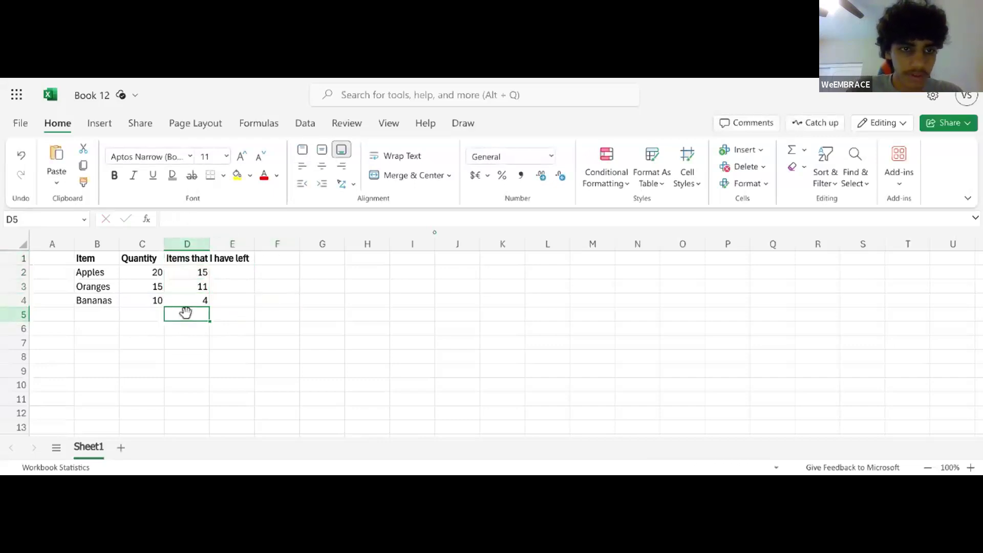
Enter the formula =sum(D2:D4) in cell D5 to total the remaining fruits
double_click(186, 314)
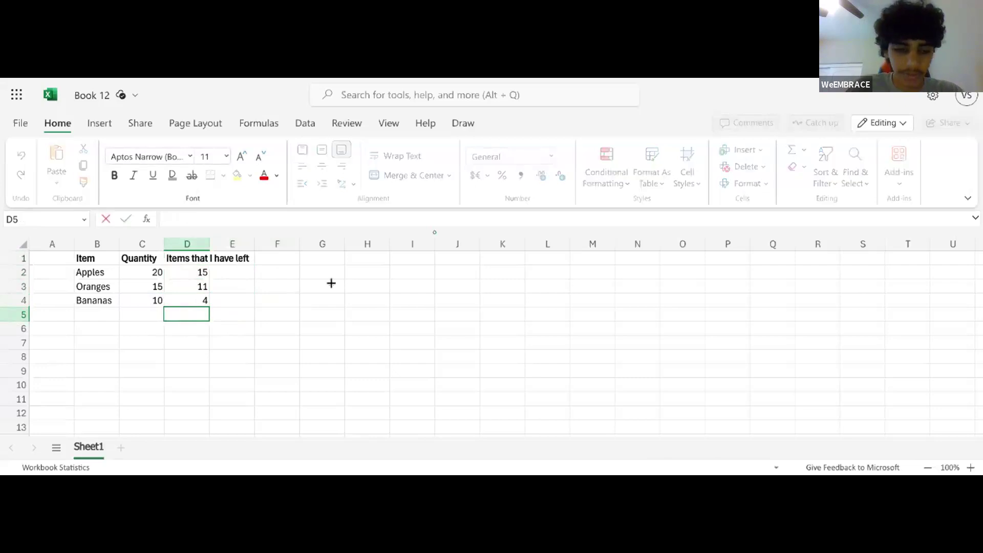
text(=sum)
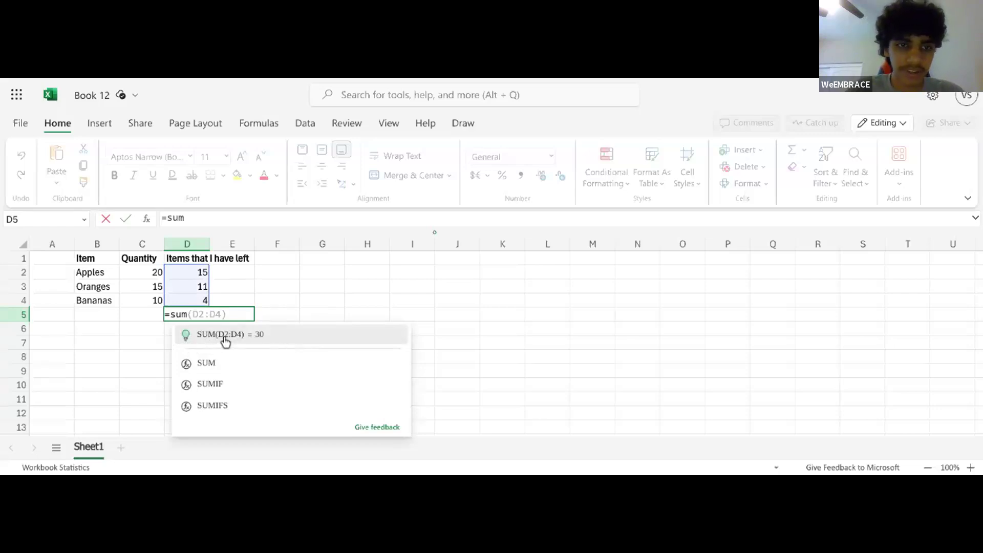
click(212, 302)
click(201, 315)
key(BackSpace)
key(BackSpace)
key(BackSpace)
key(BackSpace)
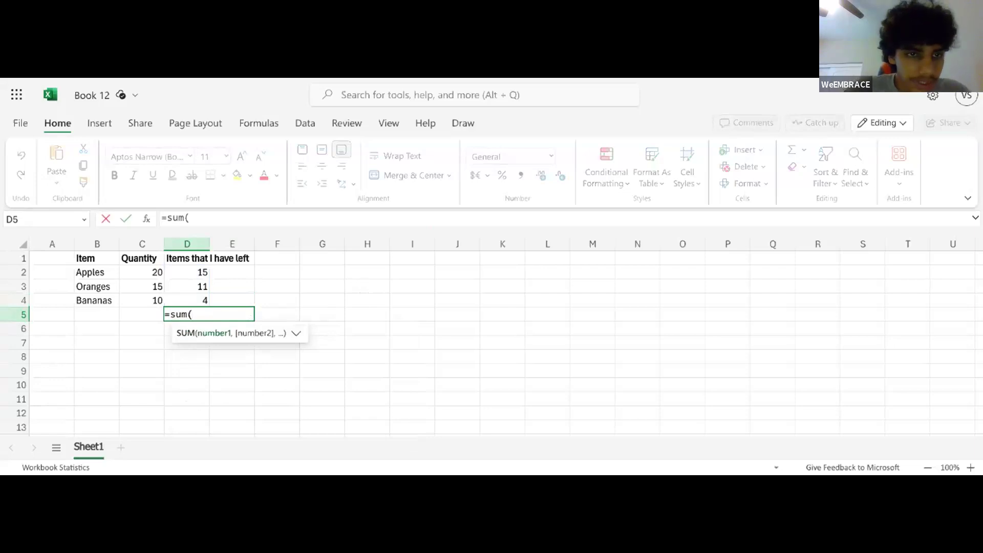
text(2)
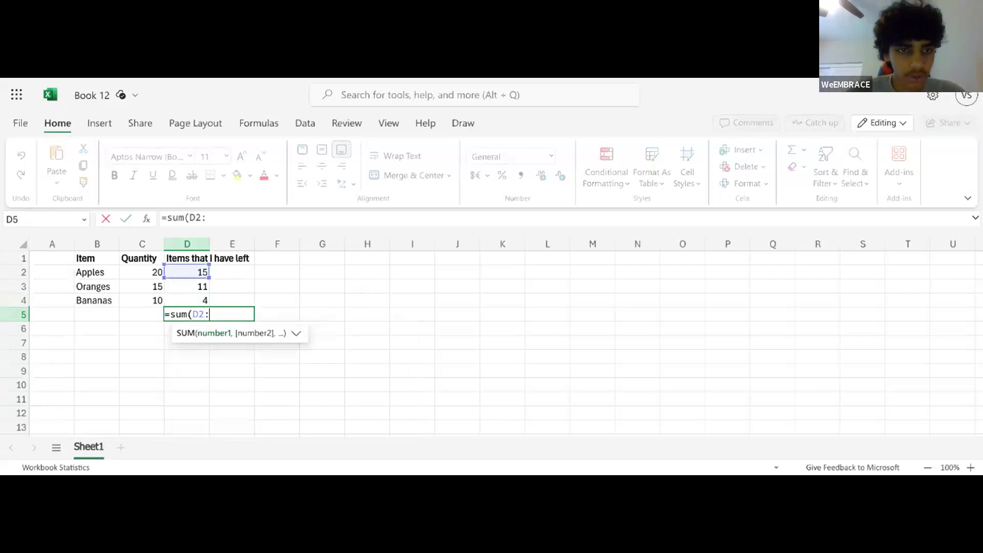
text(:D4)
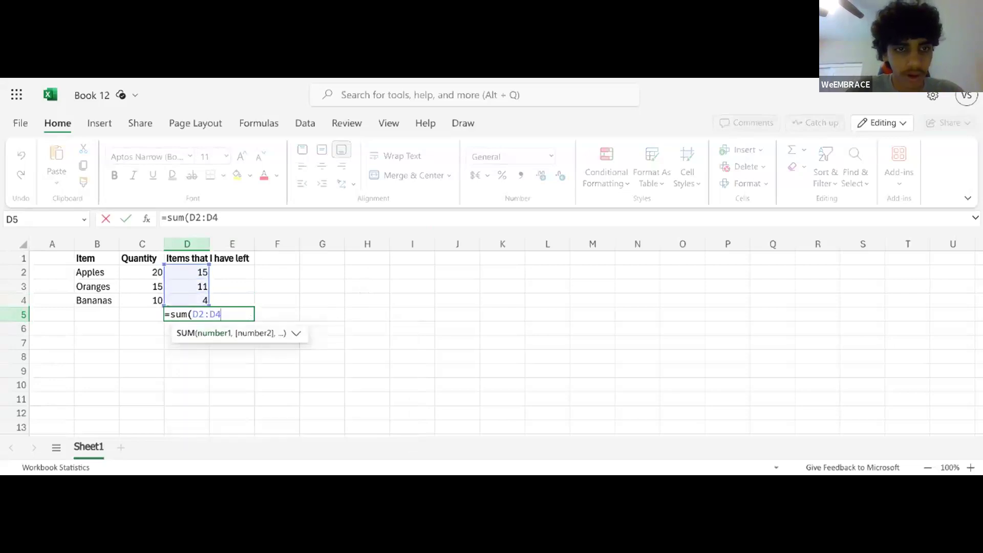
text())
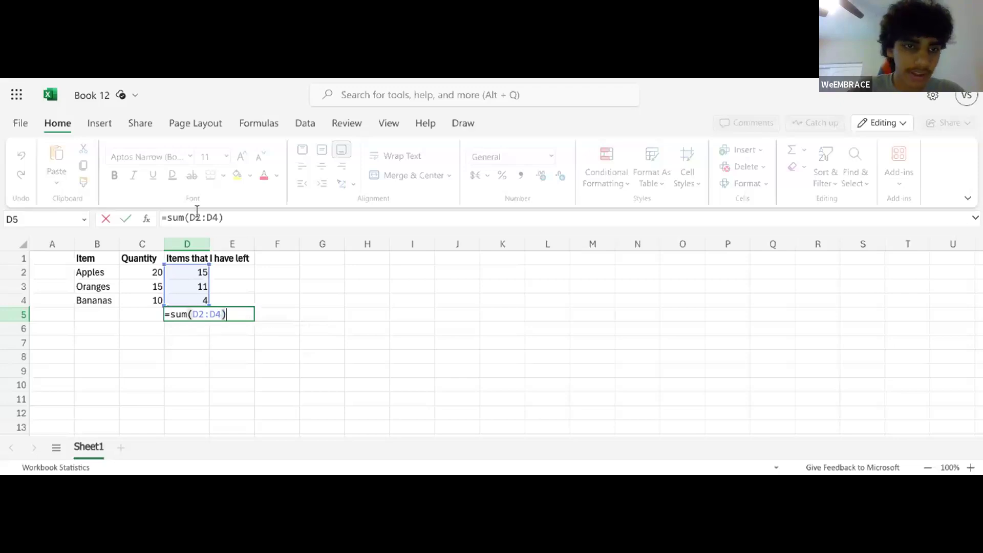
mouse_move(189, 311)
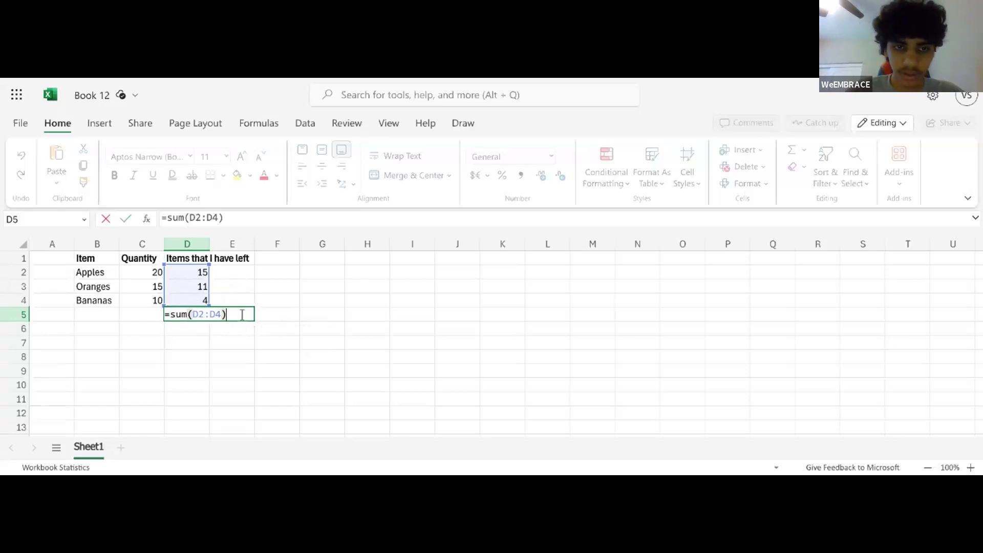
key(Return)
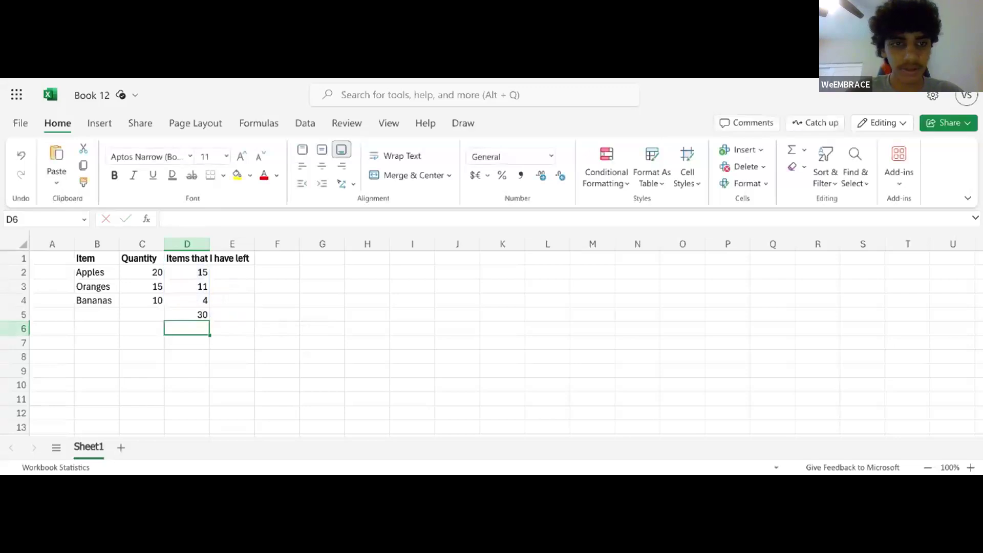
double_click(197, 314)
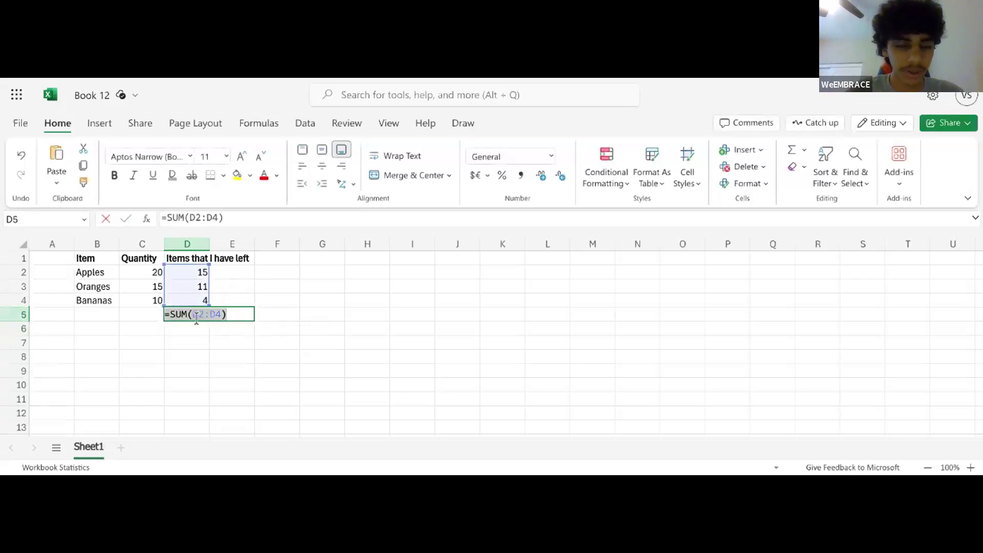
click(277, 325)
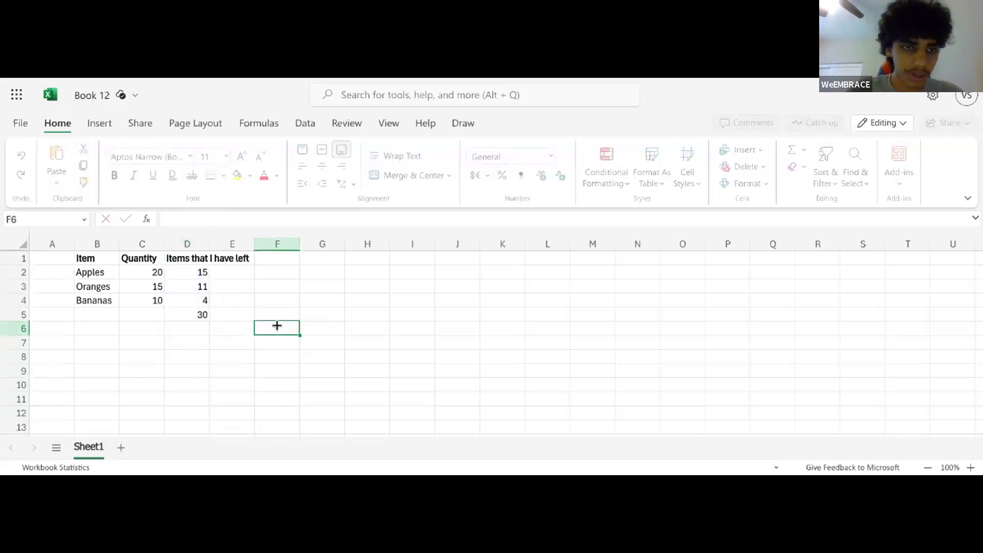
click(201, 314)
click(246, 299)
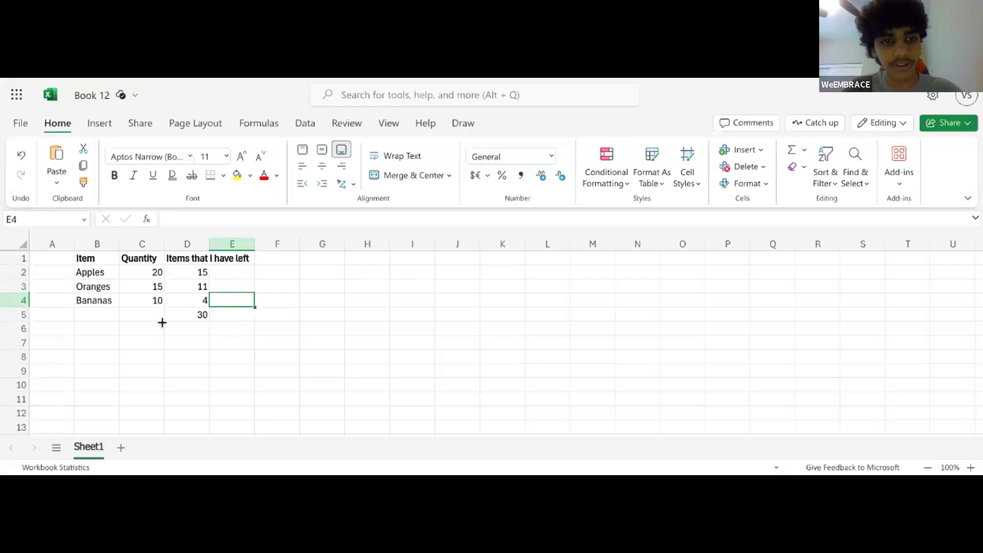
Enter the bold label Fruits in All in cell B5
click(124, 326)
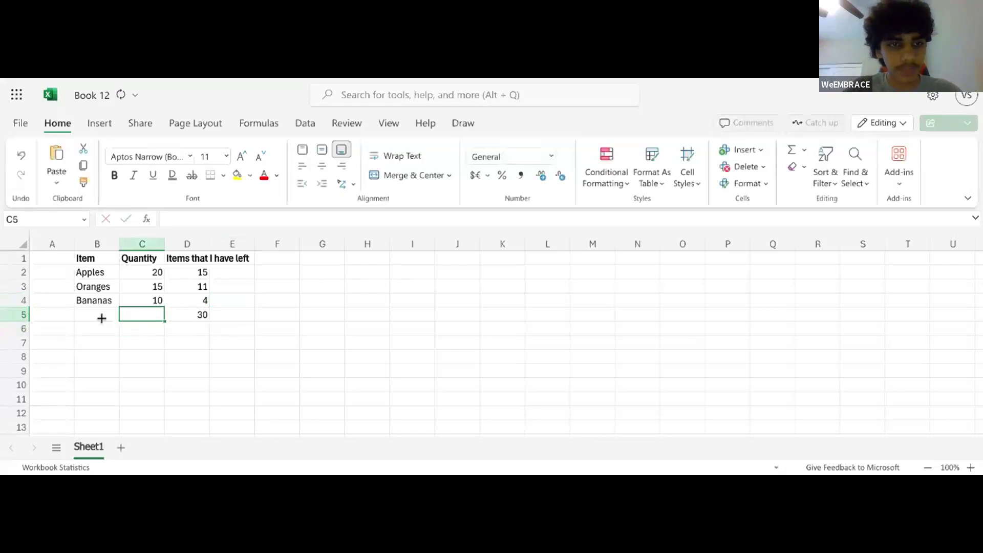
key(Left)
click(84, 314)
text(Frui)
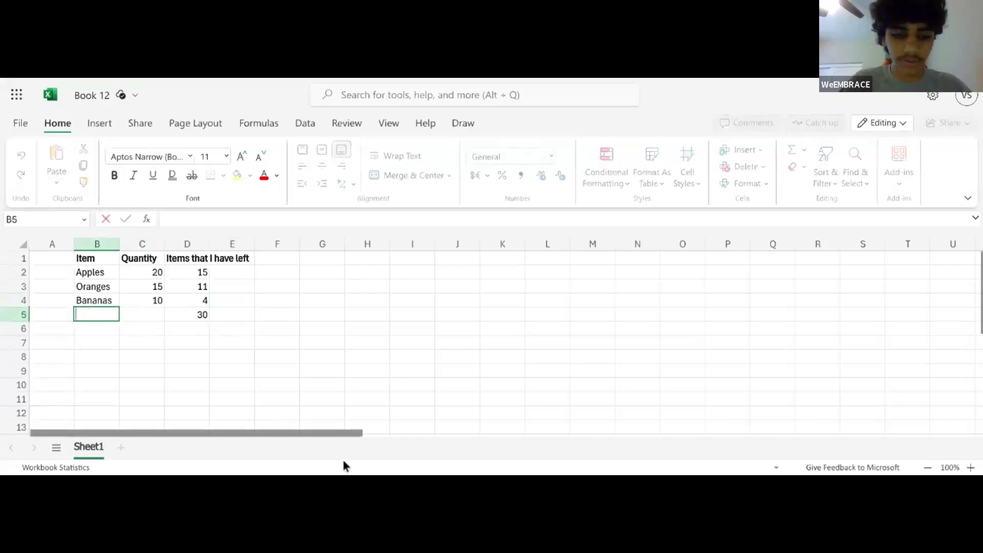
text(ts in To)
key(BackSpace)
text(ALL)
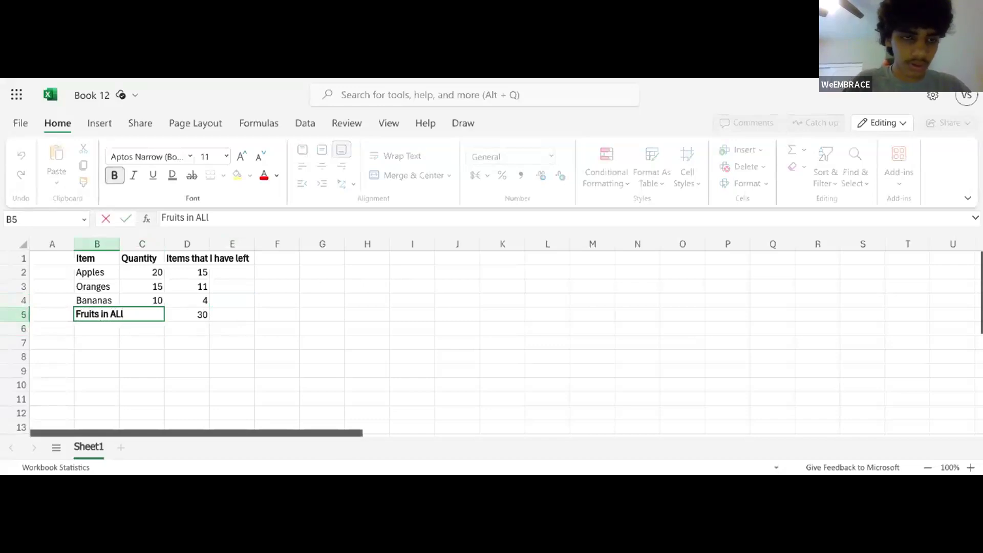
text(ll)
key(Return)
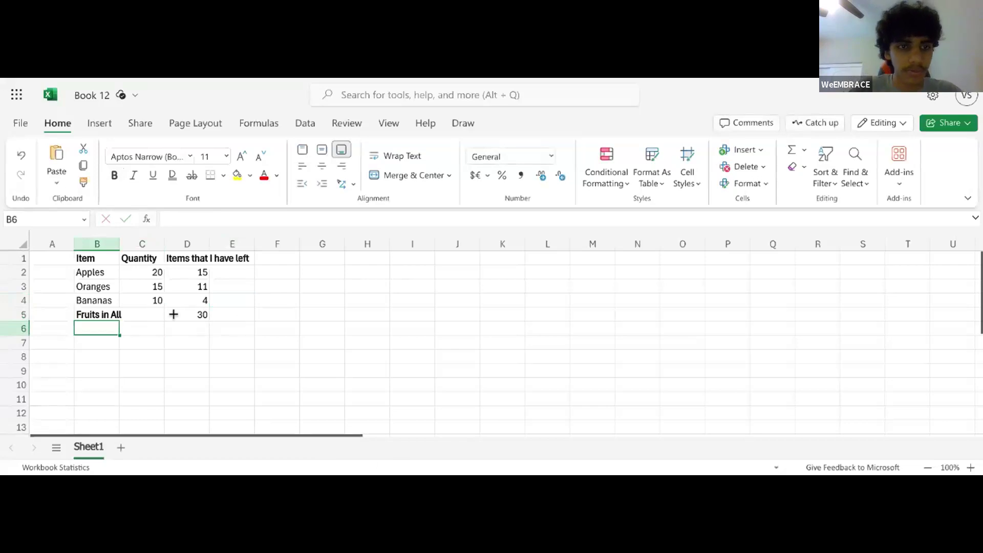
double_click(191, 315)
click(337, 326)
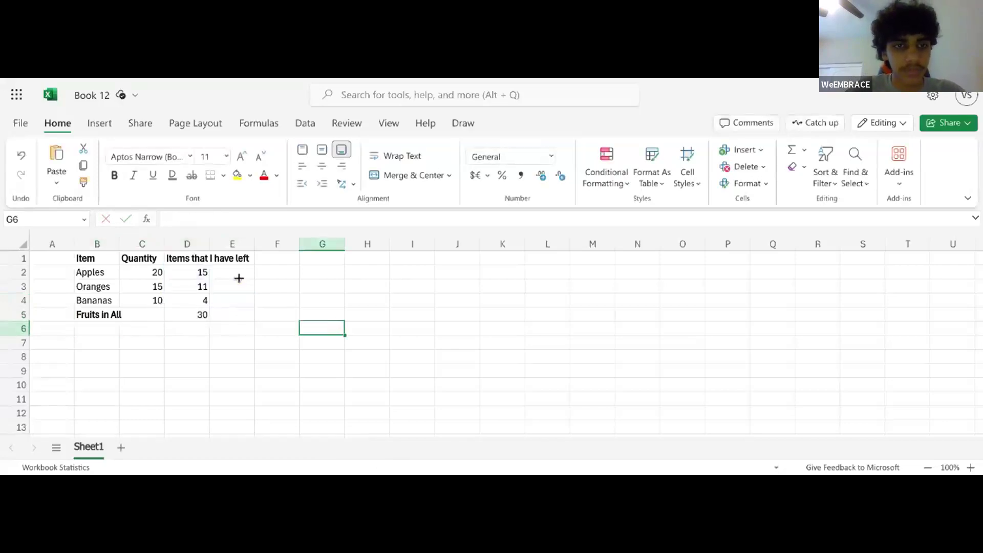
click(246, 314)
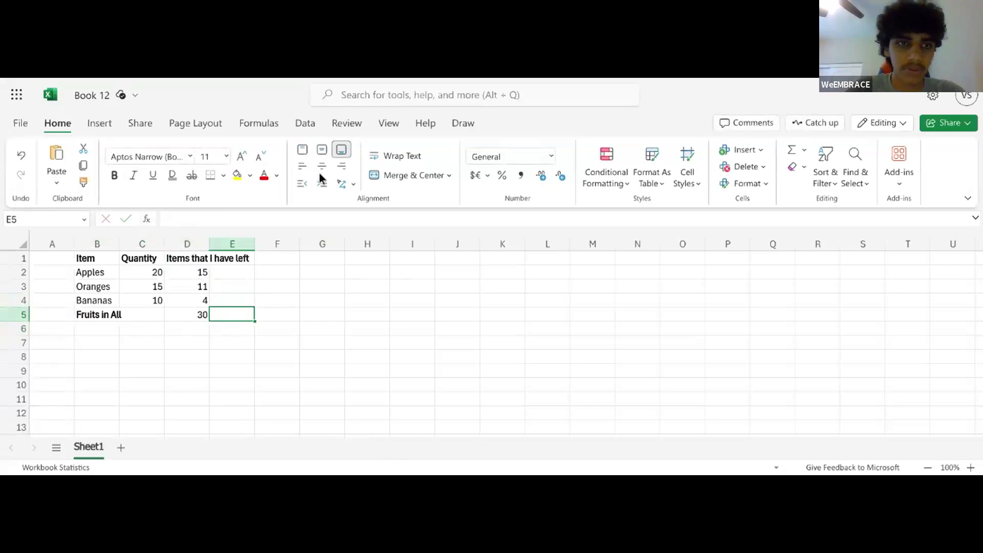
Select the whole fruit table from cell B1 to cell D5
drag(202, 314, 93, 259)
double_click(201, 313)
drag(226, 320, 80, 258)
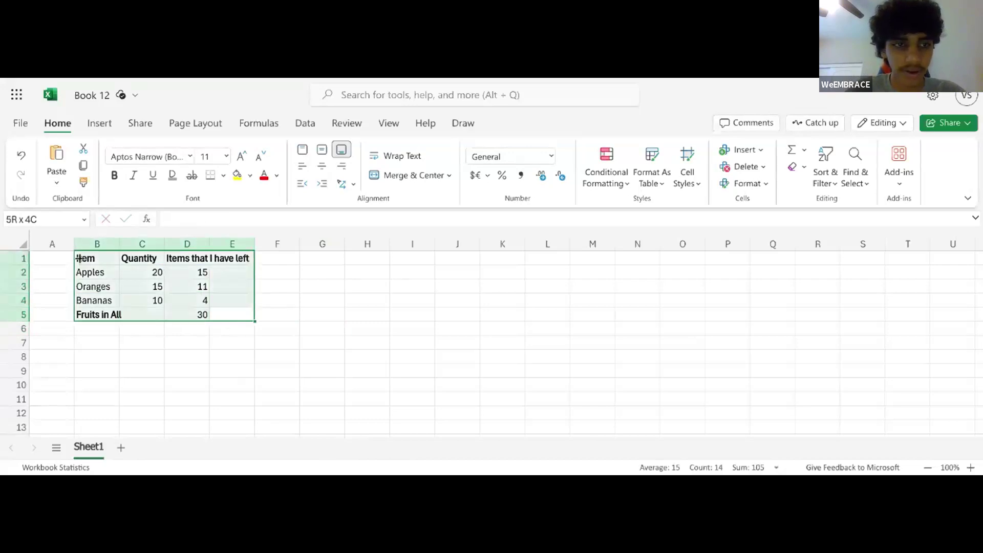
click(295, 304)
drag(201, 313, 102, 252)
click(66, 344)
drag(94, 314, 204, 260)
click(233, 287)
drag(191, 308, 112, 258)
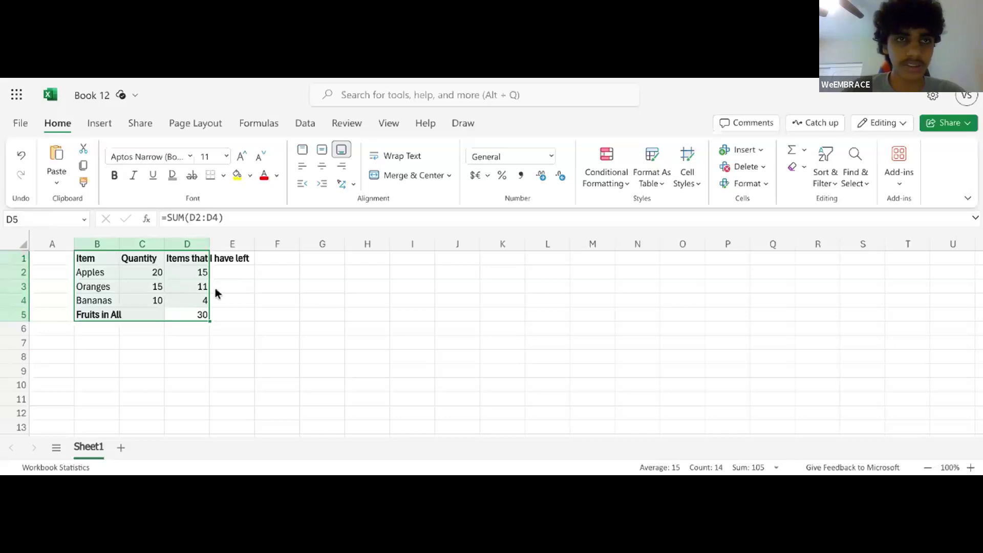
click(185, 317)
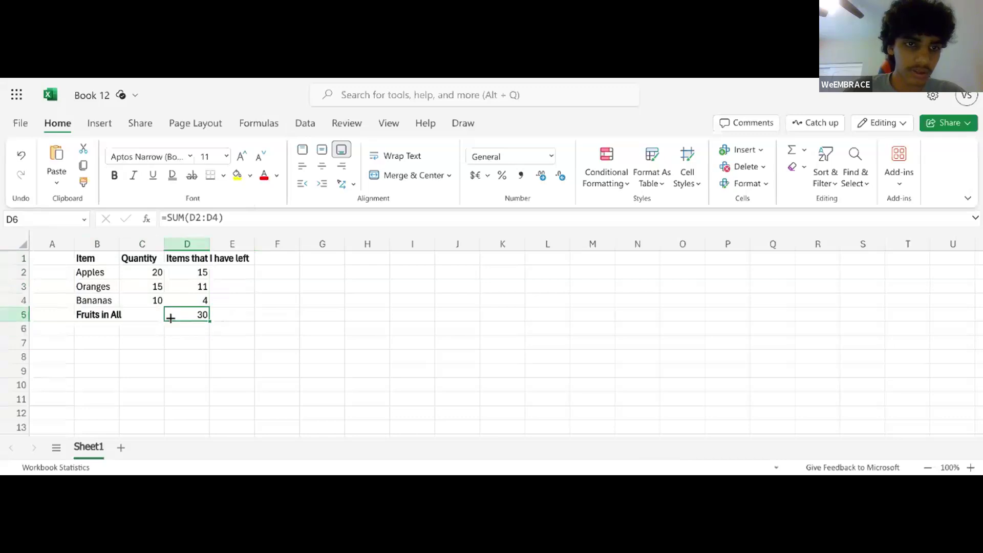
drag(196, 314, 101, 264)
click(233, 285)
click(237, 301)
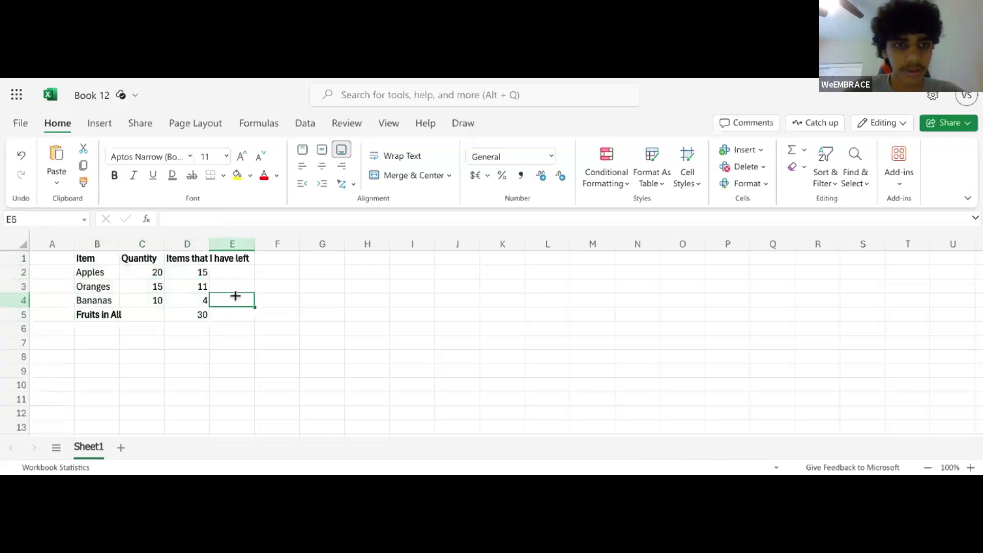
click(235, 287)
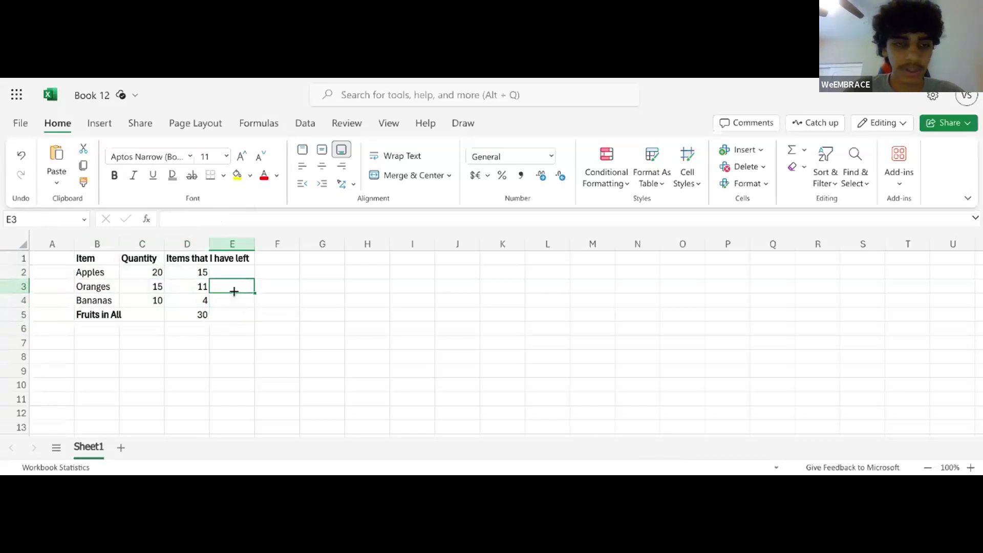
click(235, 297)
click(239, 314)
click(236, 300)
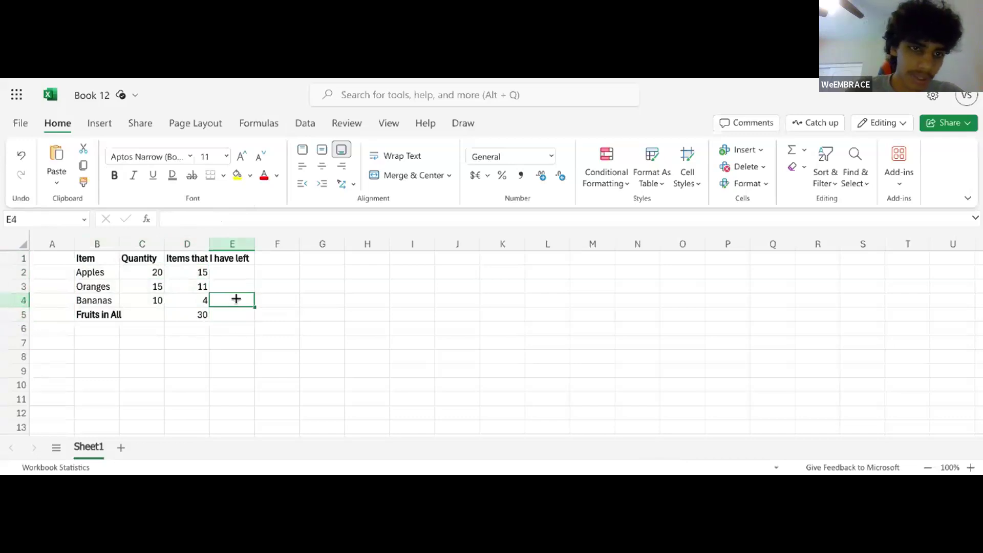
click(237, 287)
click(236, 274)
click(232, 262)
drag(187, 313, 100, 260)
click(275, 303)
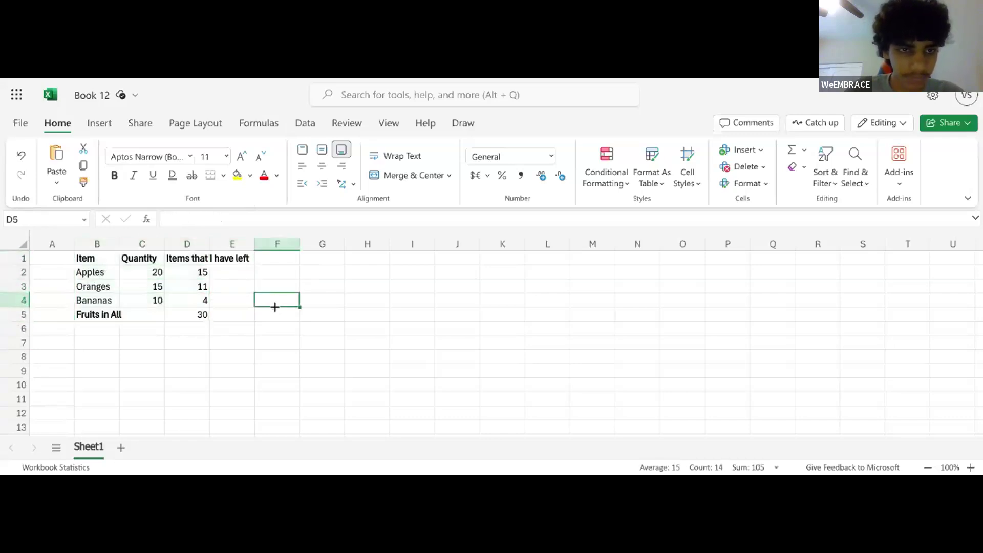
drag(179, 311, 105, 260)
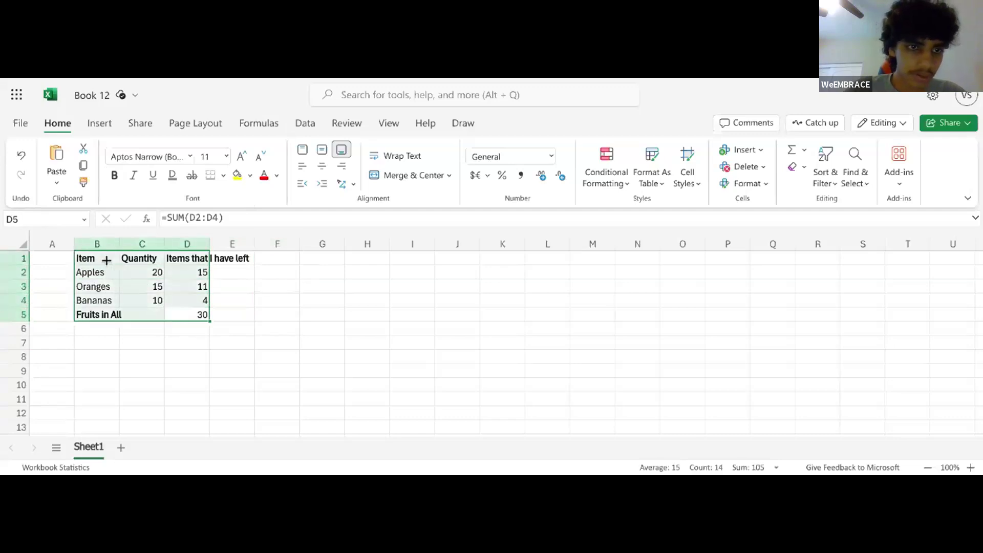
click(217, 313)
Clear the total formula from cell D5
click(169, 317)
key(BackSpace)
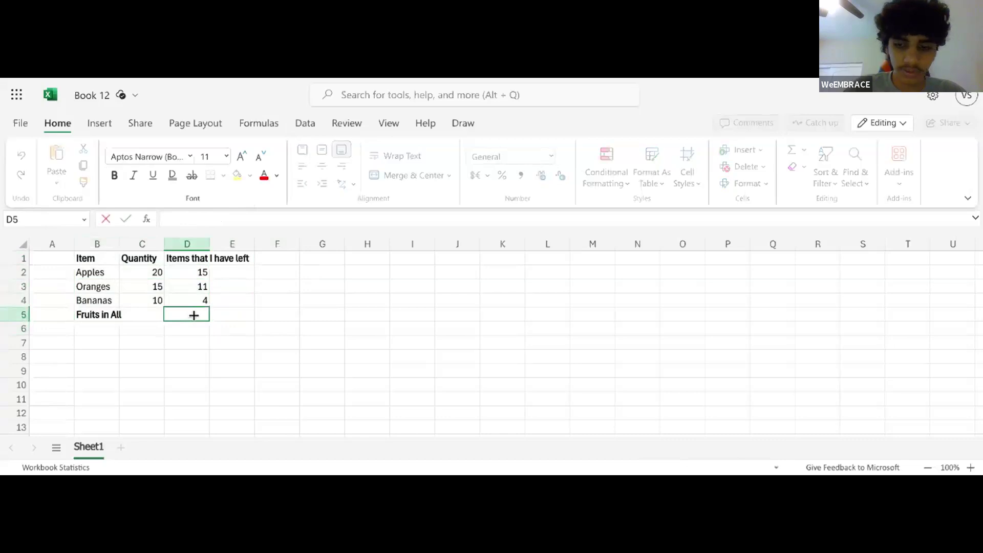
click(143, 300)
click(230, 314)
drag(195, 314, 90, 262)
click(263, 294)
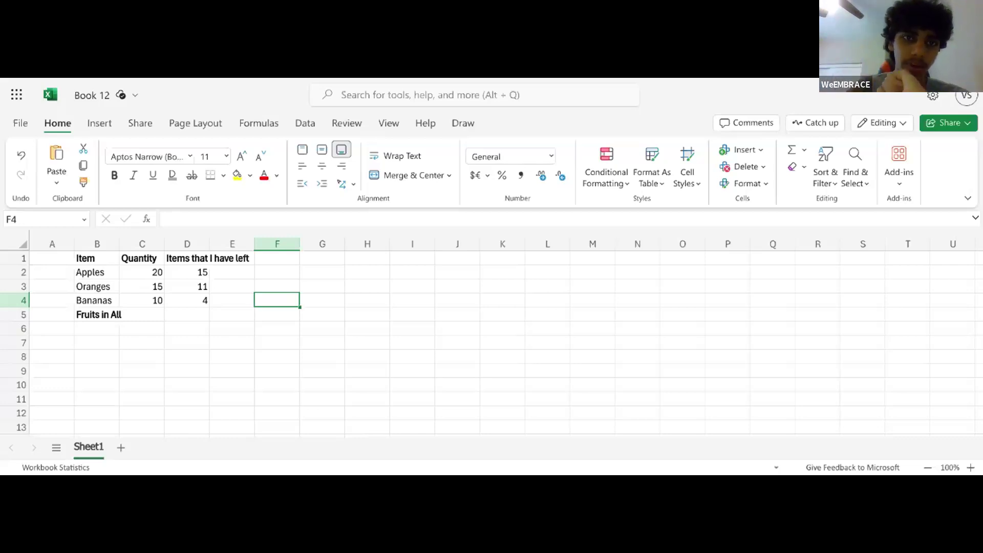
click(115, 314)
click(143, 313)
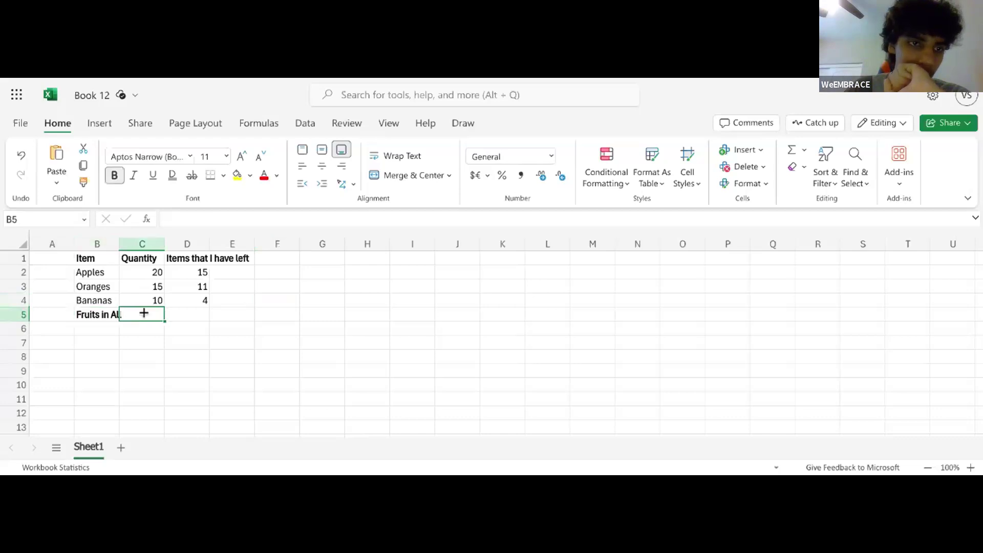
click(218, 317)
click(202, 316)
drag(187, 317, 97, 263)
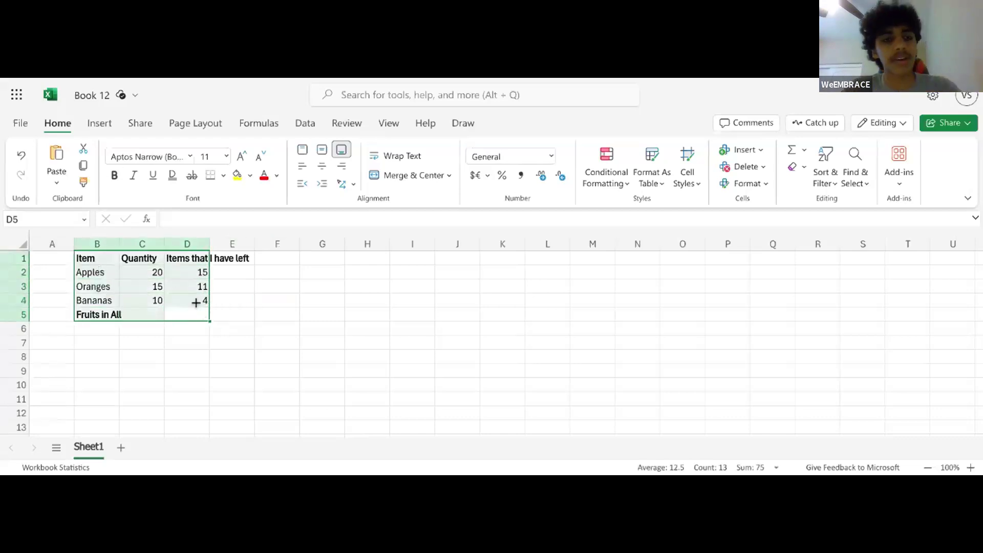
right_click(112, 274)
click(23, 237)
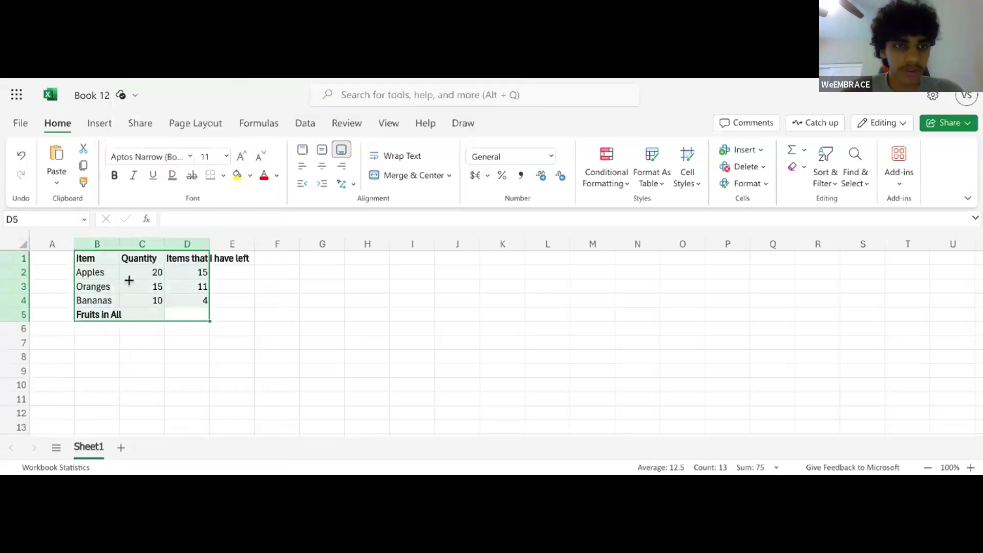
click(225, 318)
drag(177, 315, 79, 256)
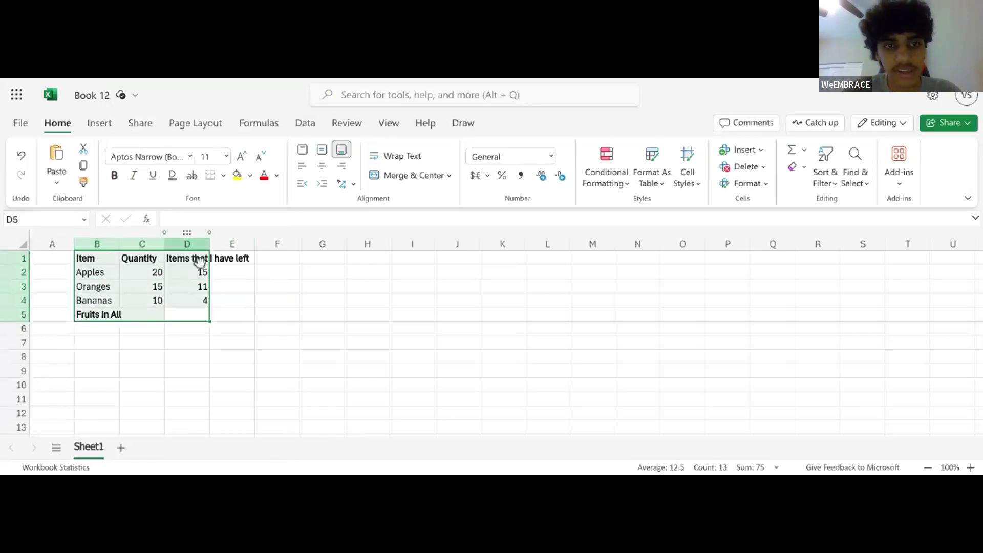
click(214, 287)
drag(195, 317, 81, 263)
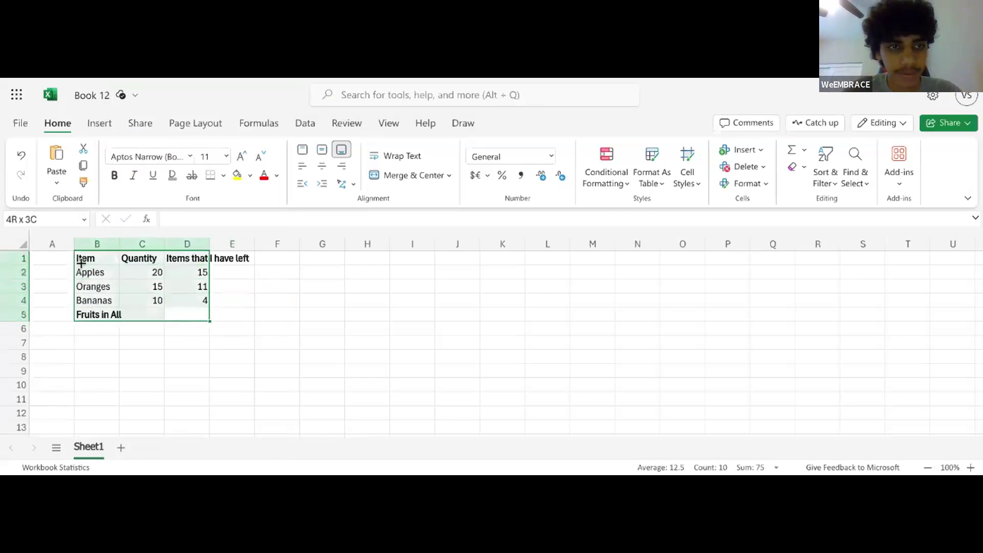
Select the fruit table from B1 to D5 and delete columns B to D
click(202, 314)
key(ctrl+End)
drag(202, 314, 91, 258)
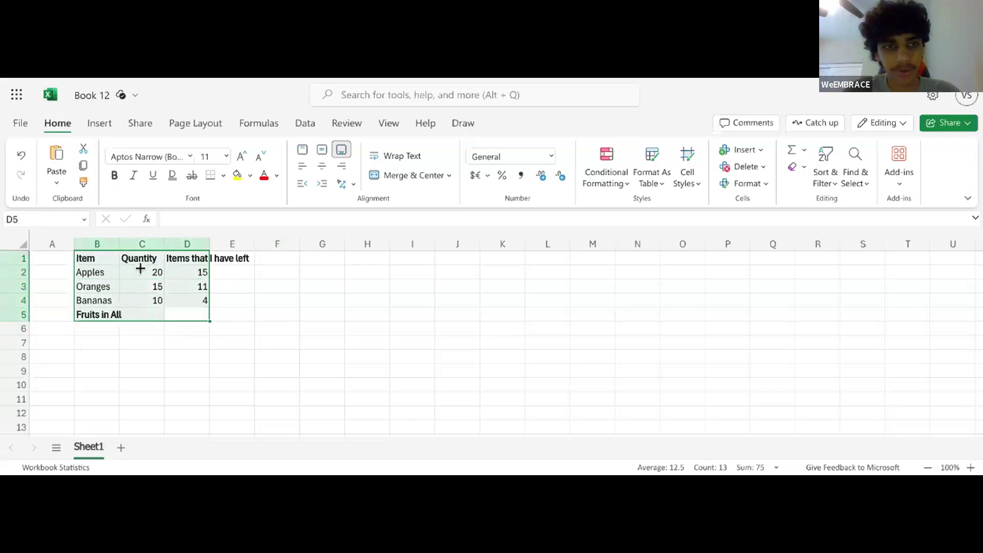
right_click(143, 287)
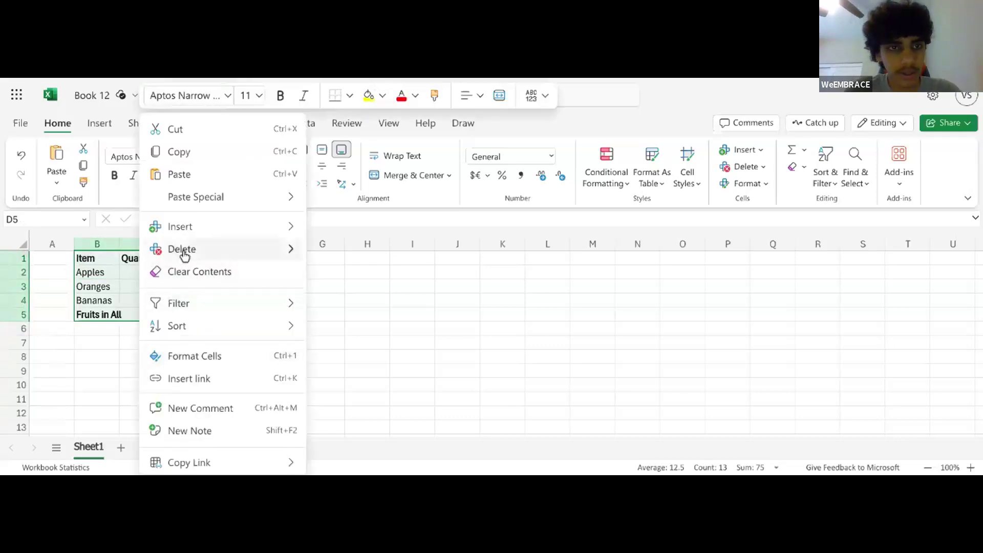
mouse_move(182, 255)
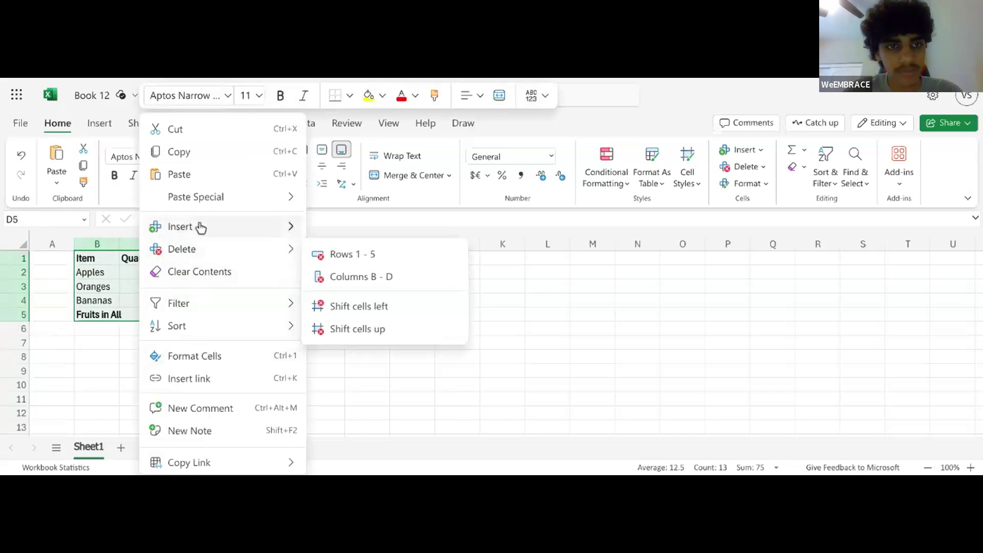
click(358, 277)
click(202, 289)
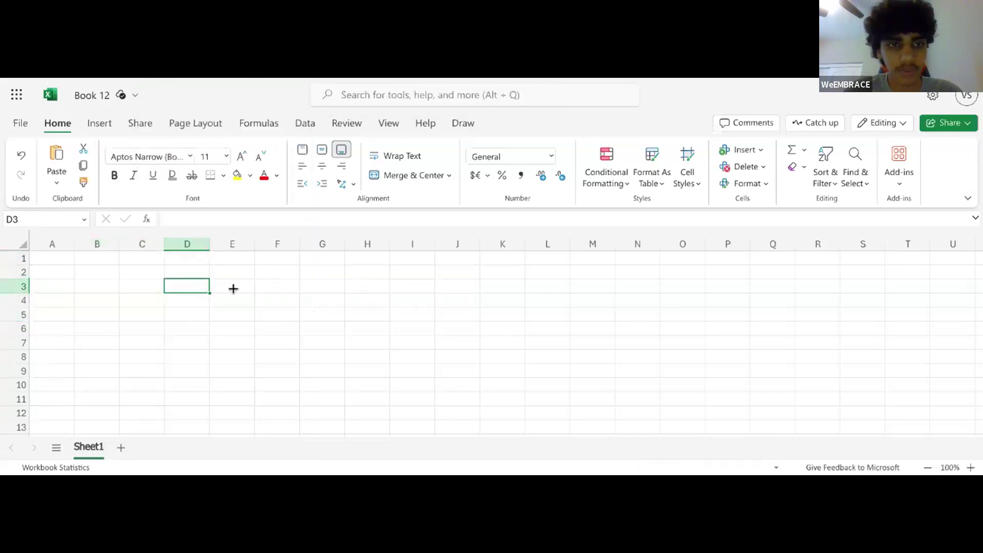
click(131, 257)
click(215, 272)
click(123, 257)
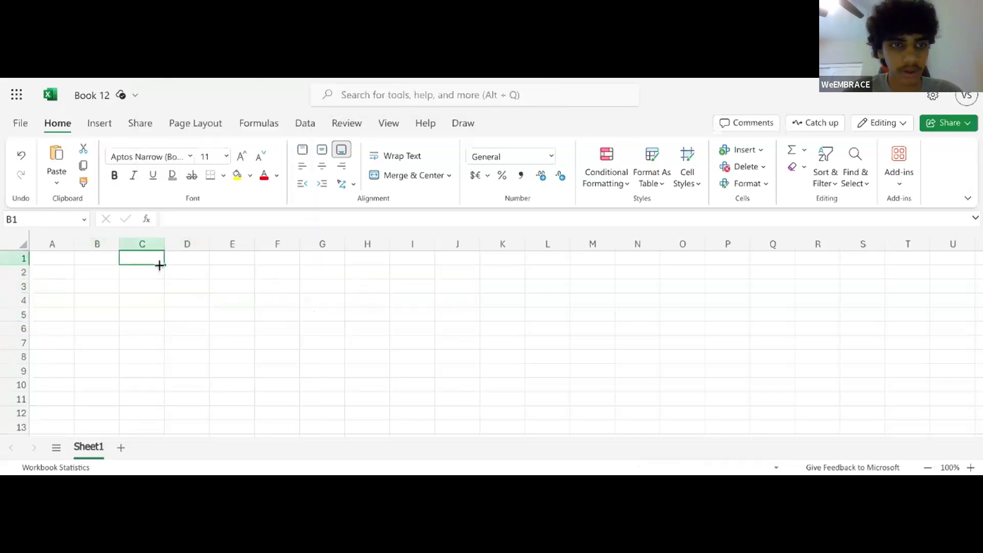
click(176, 259)
click(143, 259)
click(88, 256)
click(160, 261)
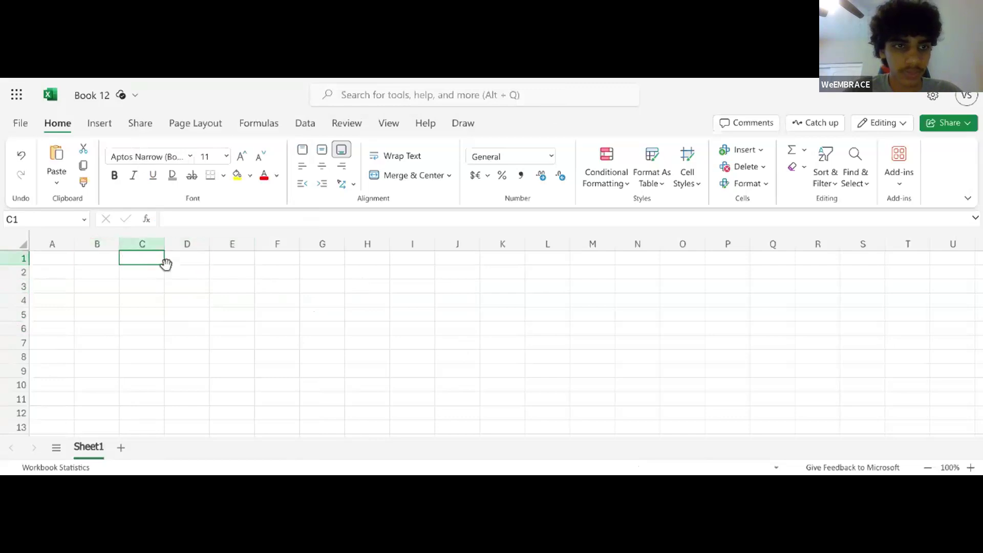
click(186, 259)
click(98, 258)
click(156, 264)
click(176, 263)
click(157, 261)
click(72, 260)
click(137, 263)
click(181, 262)
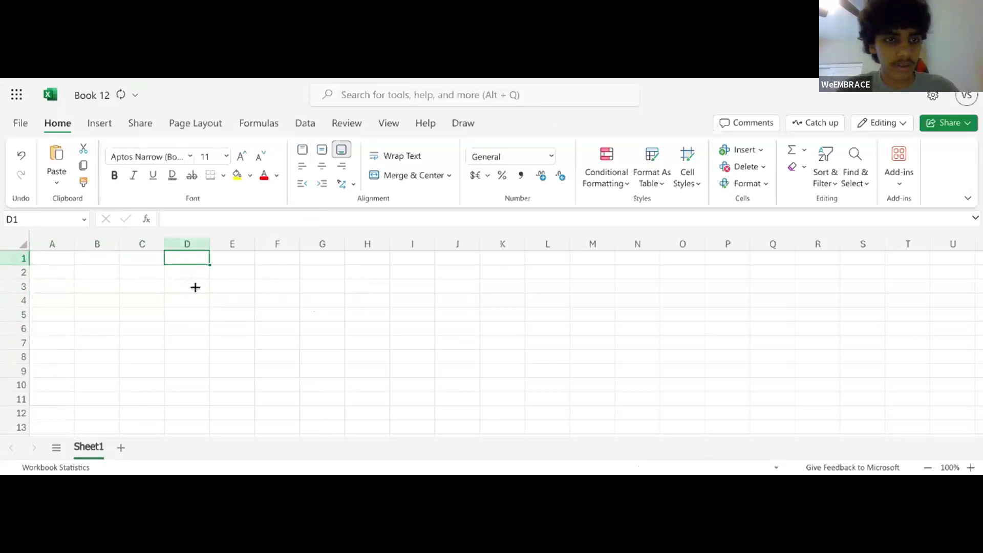
Undo the column deletion to bring back the fruit table
key(ctrl+z)
click(200, 315)
click(235, 314)
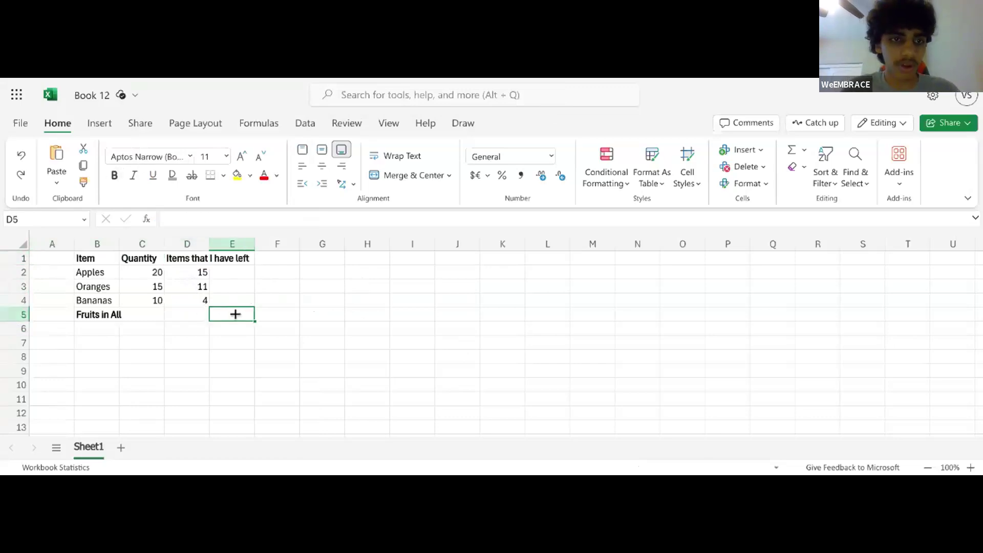
click(199, 314)
click(229, 317)
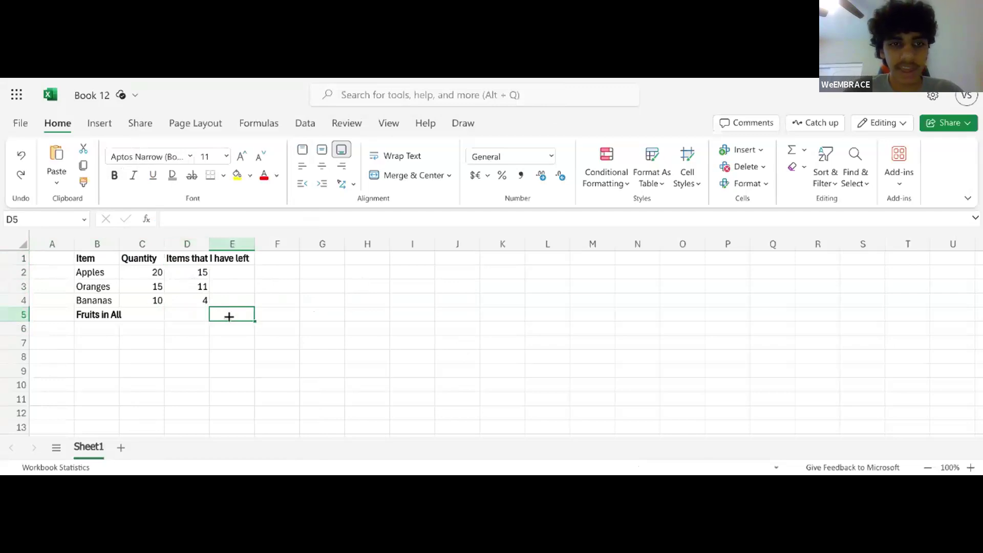
double_click(181, 315)
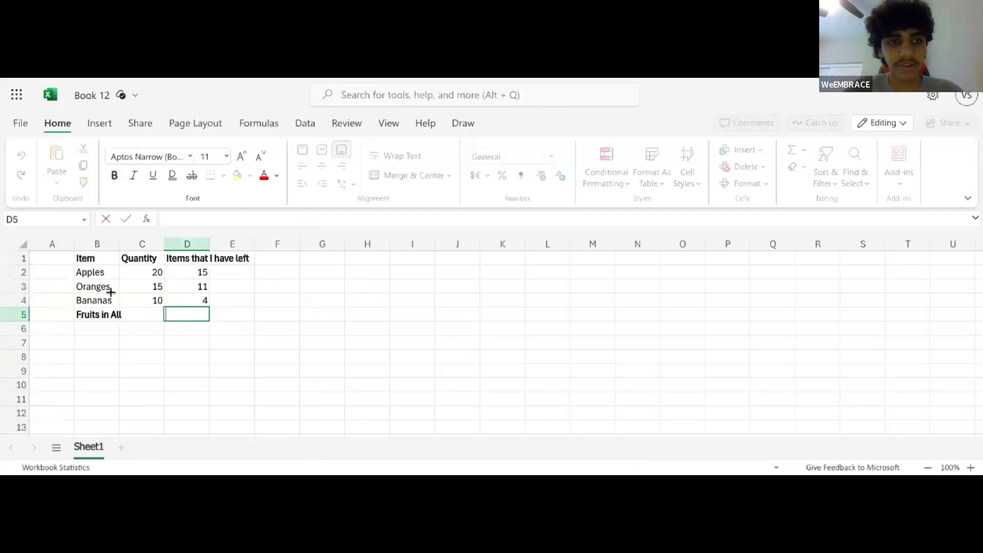
click(252, 314)
Remove the whole fruit table from the sheet by deleting columns B to D
drag(184, 312, 105, 256)
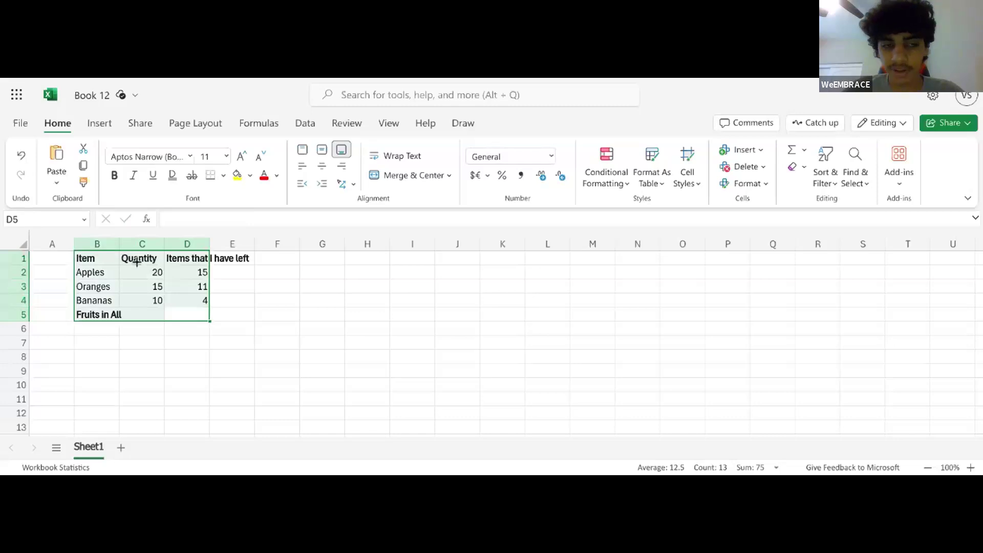
right_click(152, 285)
mouse_move(264, 211)
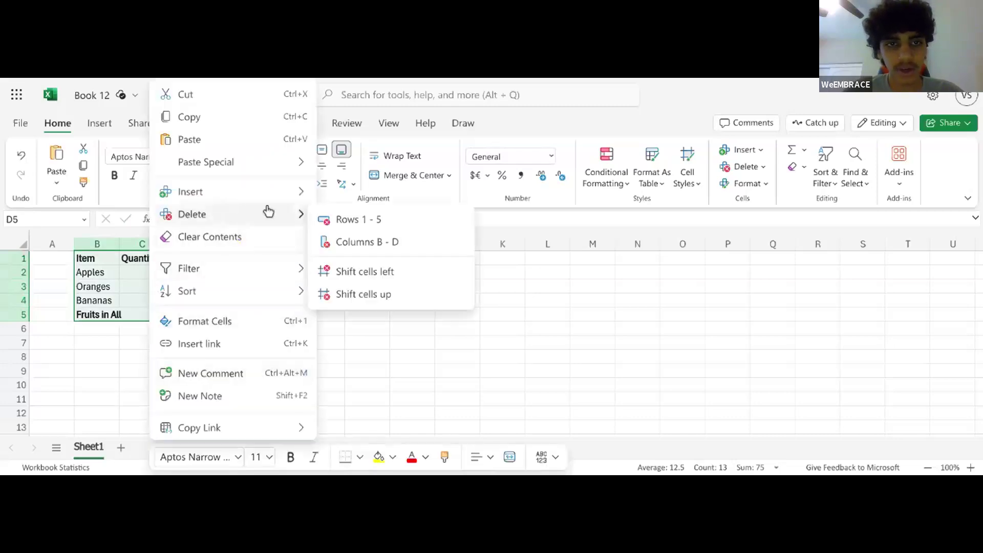
click(352, 241)
click(48, 274)
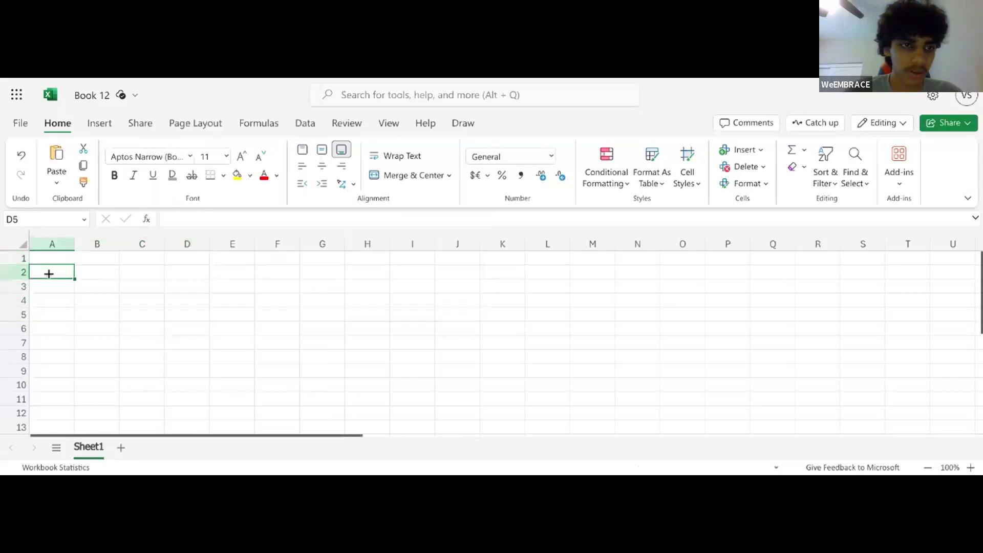
click(99, 259)
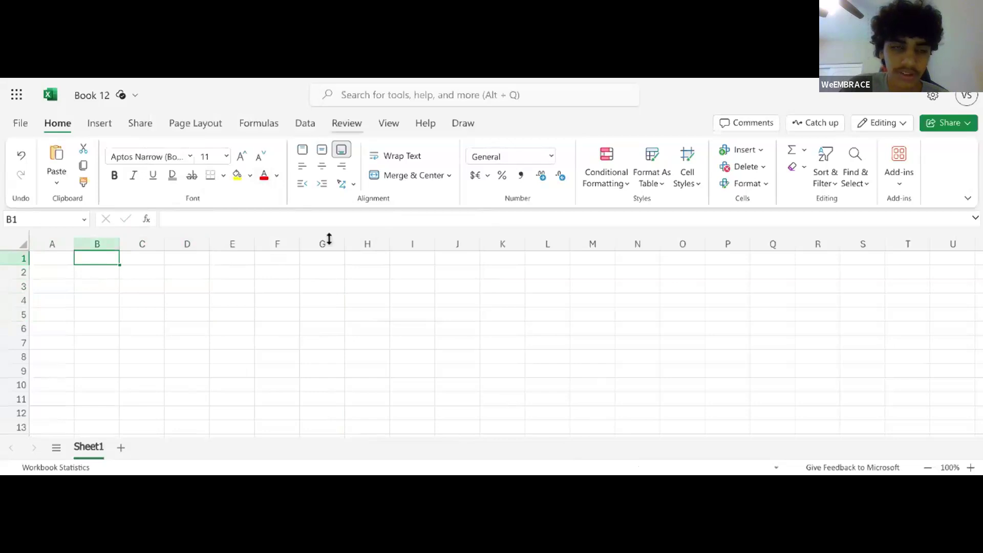
click(60, 274)
click(84, 274)
click(87, 257)
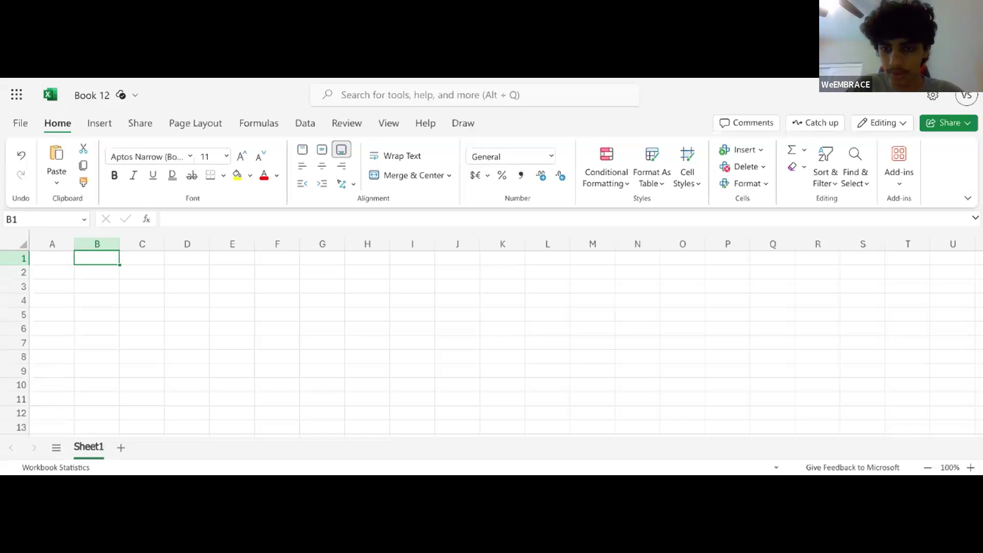
click(22, 329)
click(232, 343)
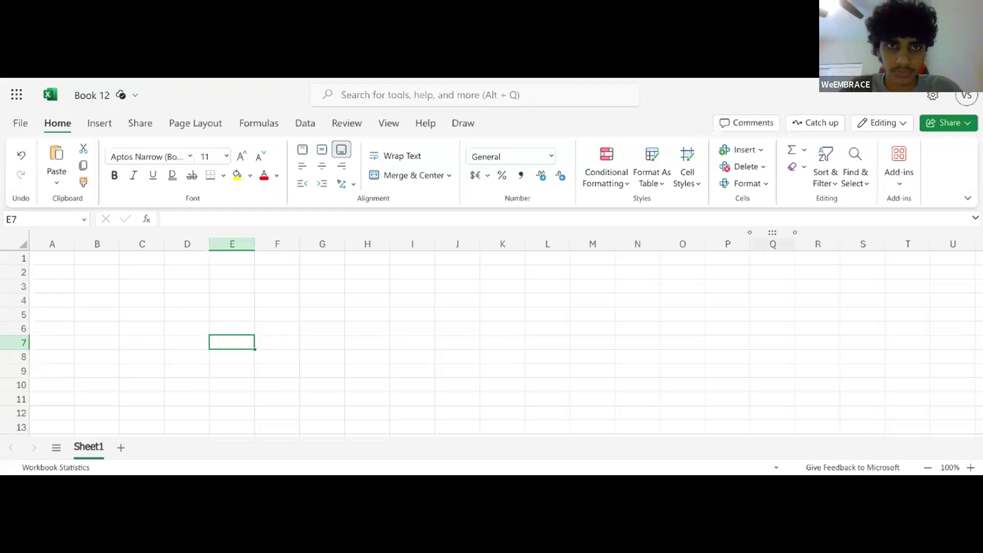
click(336, 298)
click(102, 279)
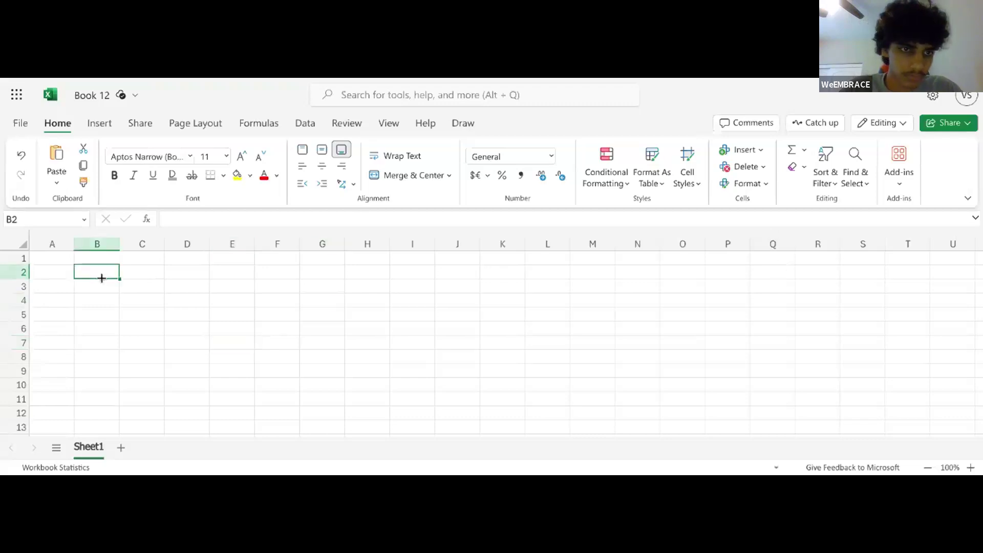
Enter the formula =10-5 in cell A1
click(49, 262)
double_click(49, 262)
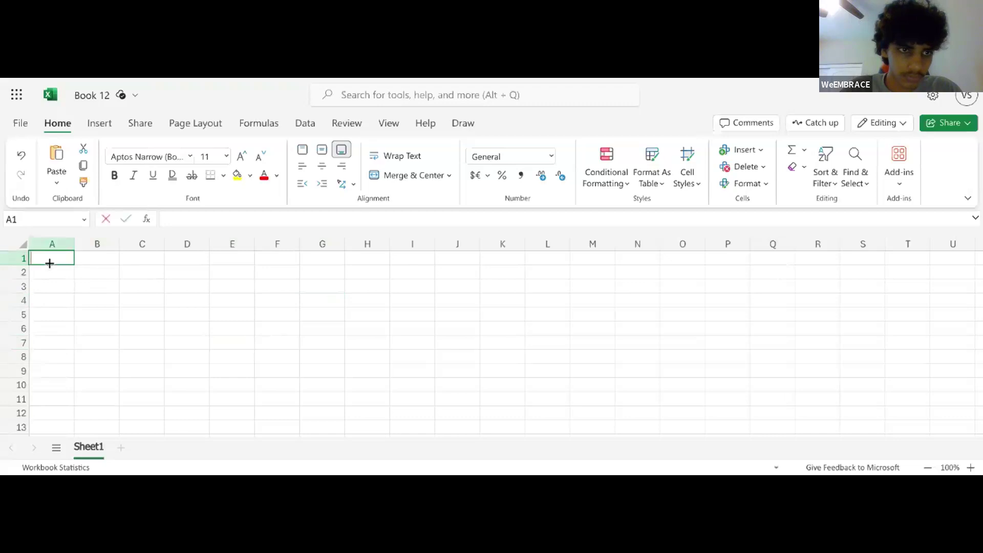
text(=)
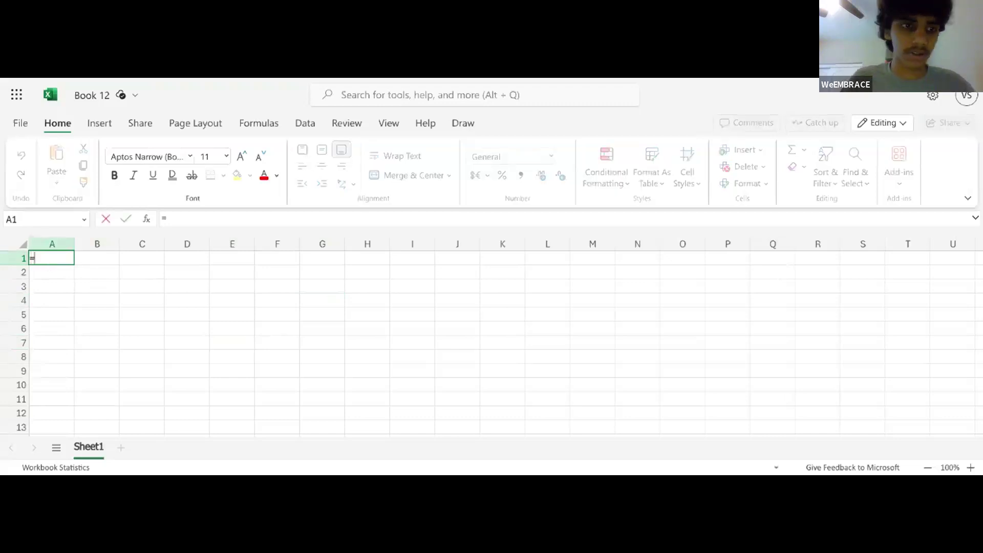
text(10-5)
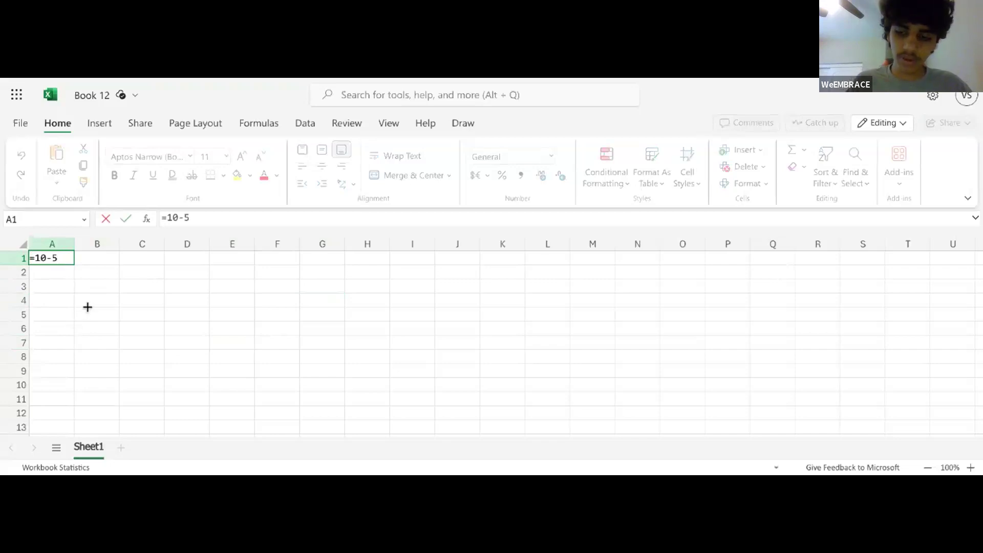
key(Return)
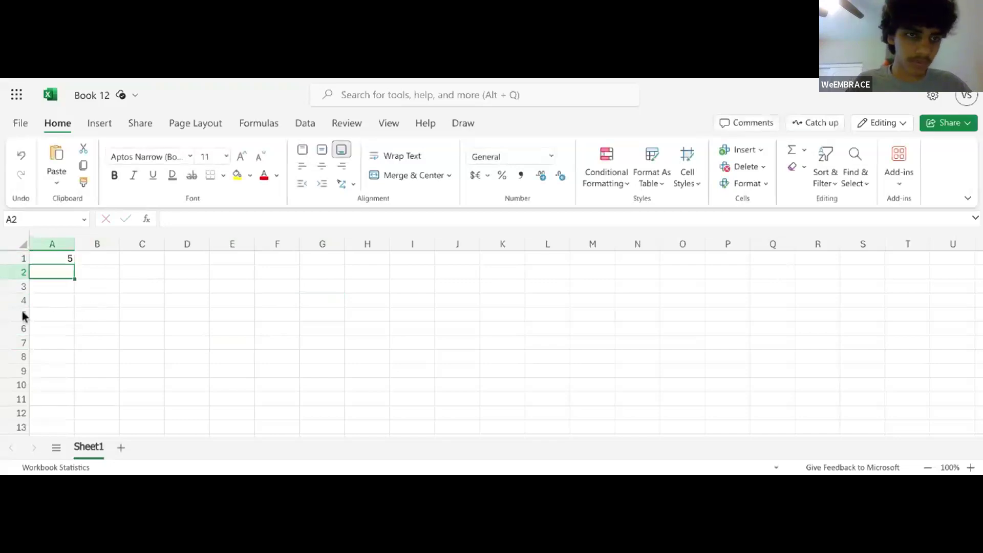
Reopen the formula in cell A1 and erase it so the cell is empty
double_click(66, 257)
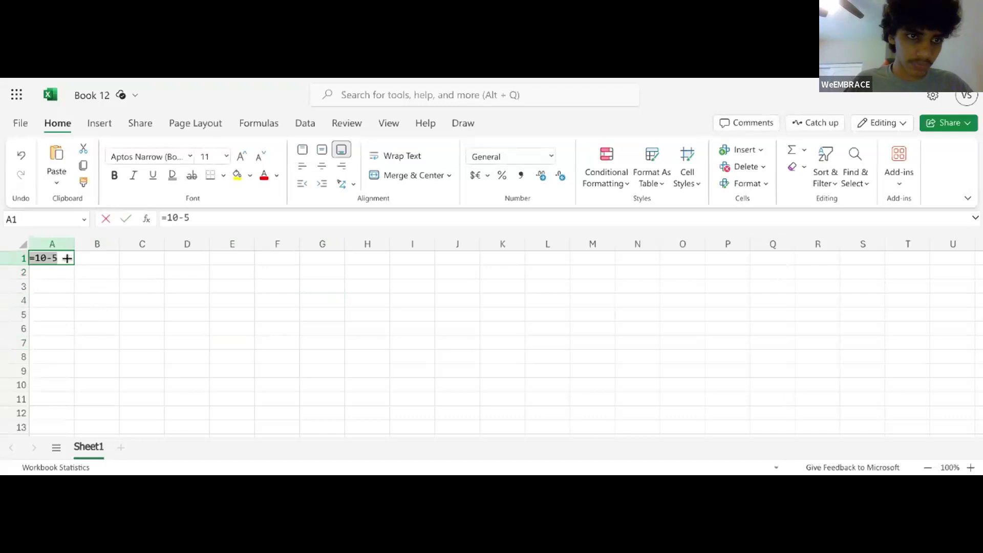
click(97, 258)
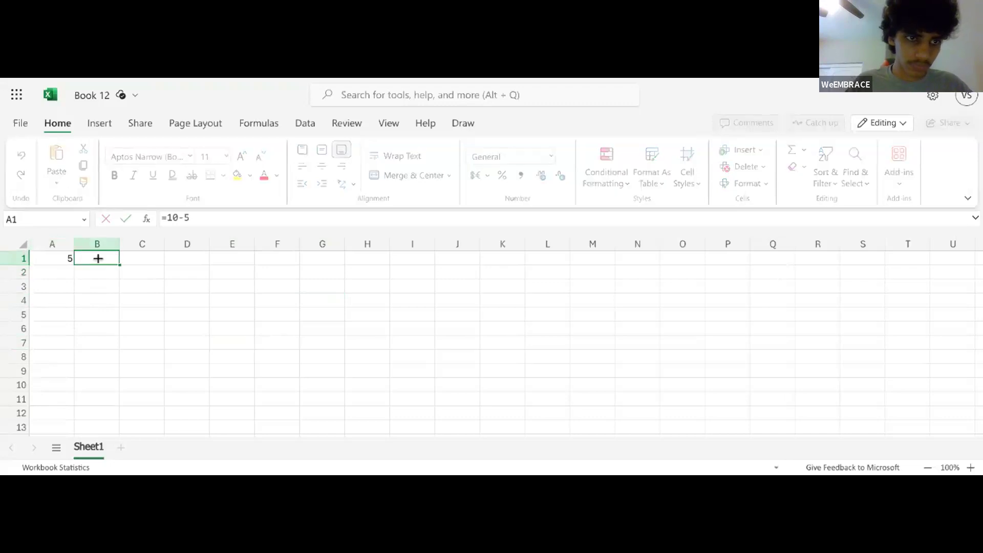
click(46, 258)
double_click(47, 258)
key(BackSpace)
key(BackSpace)
key(BackSpace)
key(BackSpace)
key(BackSpace)
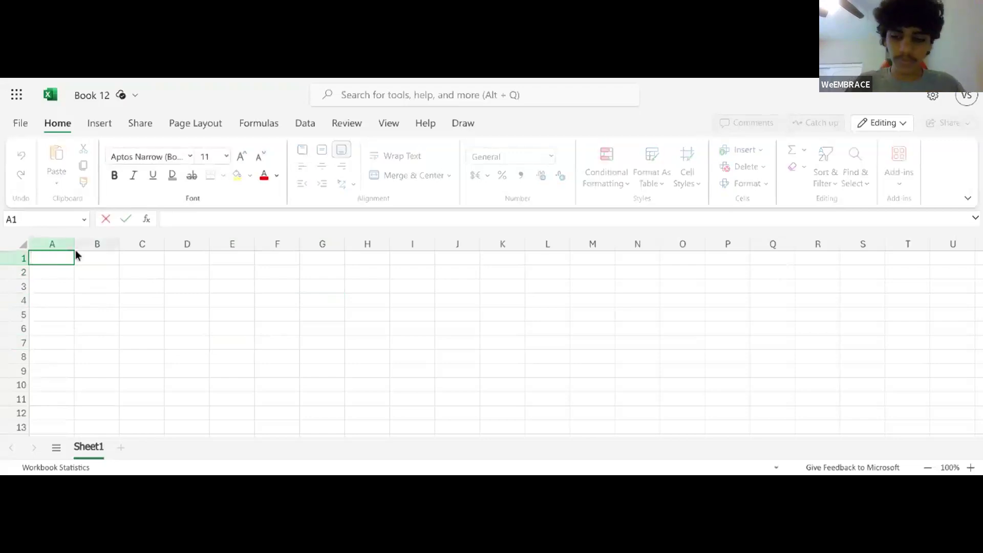
Enter the value 10 in cell A1
text(=(Su)
key(Escape)
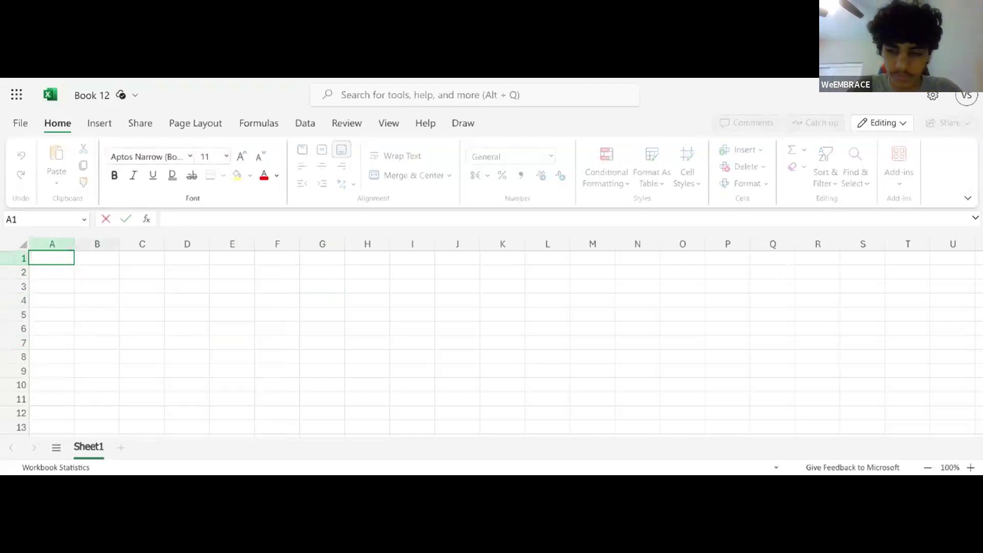
text(10)
key(Return)
key(Return)
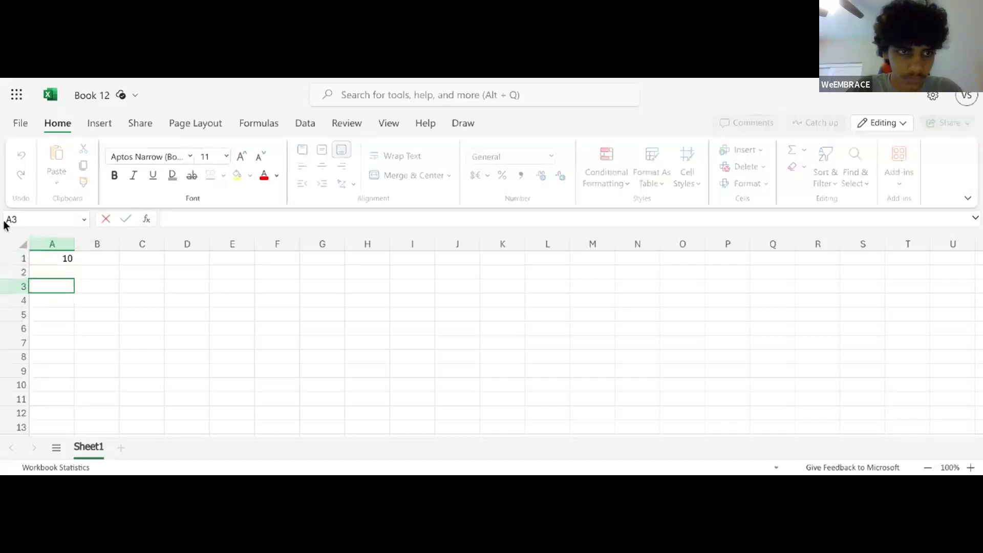
Fill cells A2 to A7 with the numbers 2, 3, 4, 5, 7 and 8
click(53, 273)
text(2)
key(Return)
text(3)
key(Return)
text(4)
key(Return)
text(5)
key(Return)
text(7)
key(Return)
text(8)
key(Return)
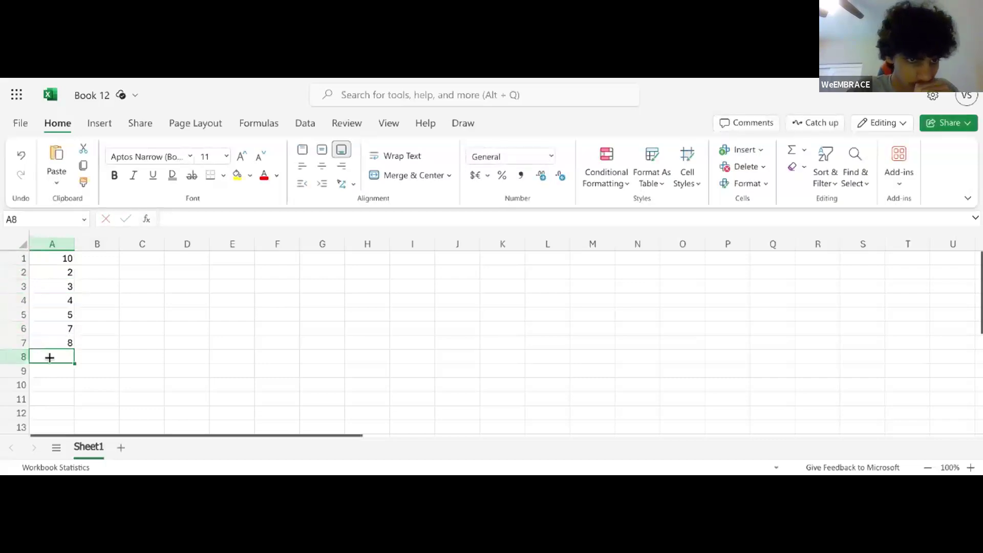
text(=)
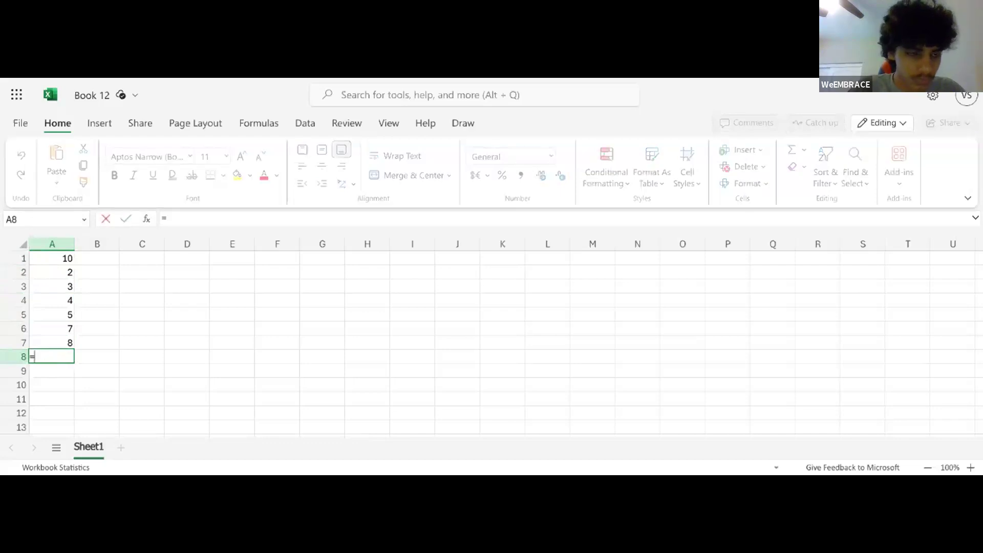
text(sum)
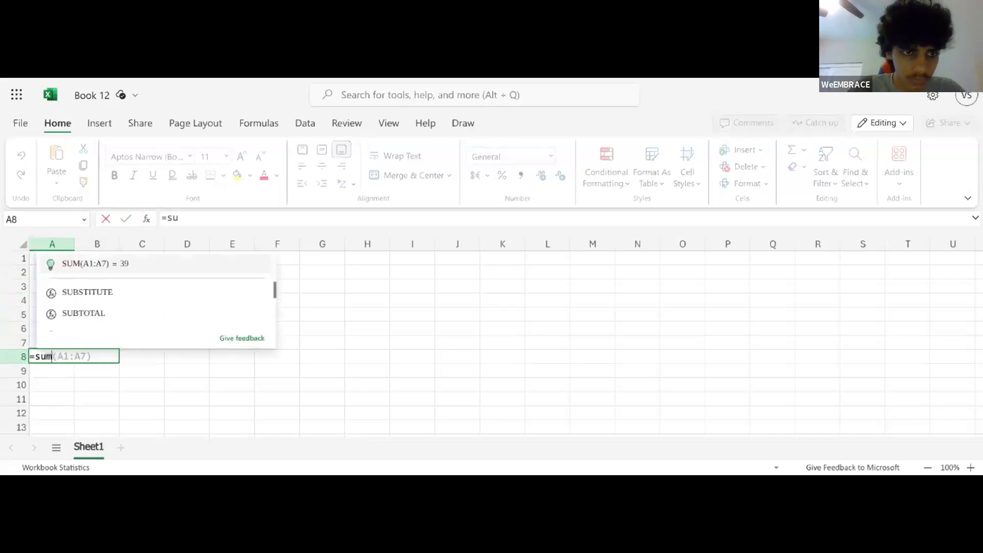
key(BackSpace)
key(BackSpace)
key(BackSpace)
text(diff)
key(BackSpace)
key(BackSpace)
key(BackSpace)
key(BackSpace)
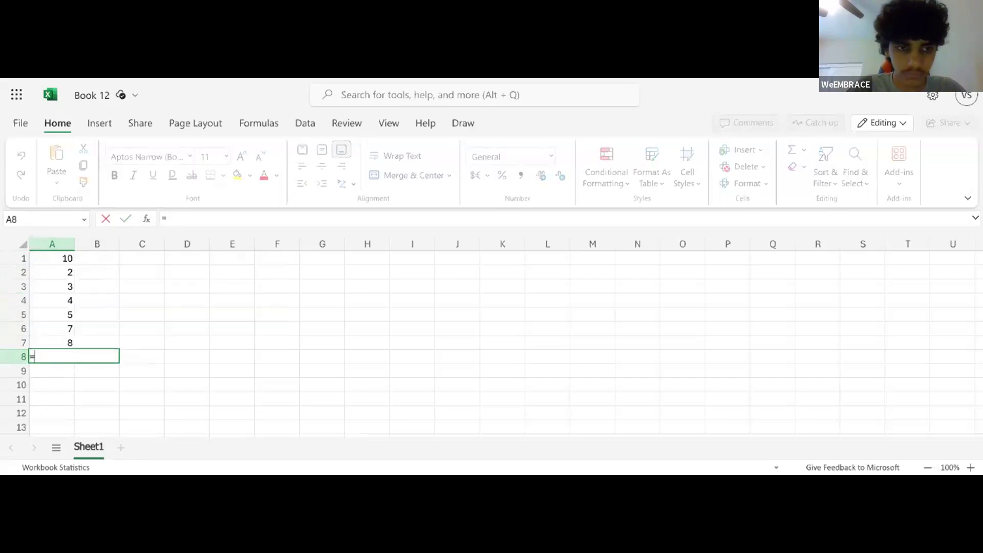
Enter the formula =A1-A7 in cell A8, below the number list
text(A1-)
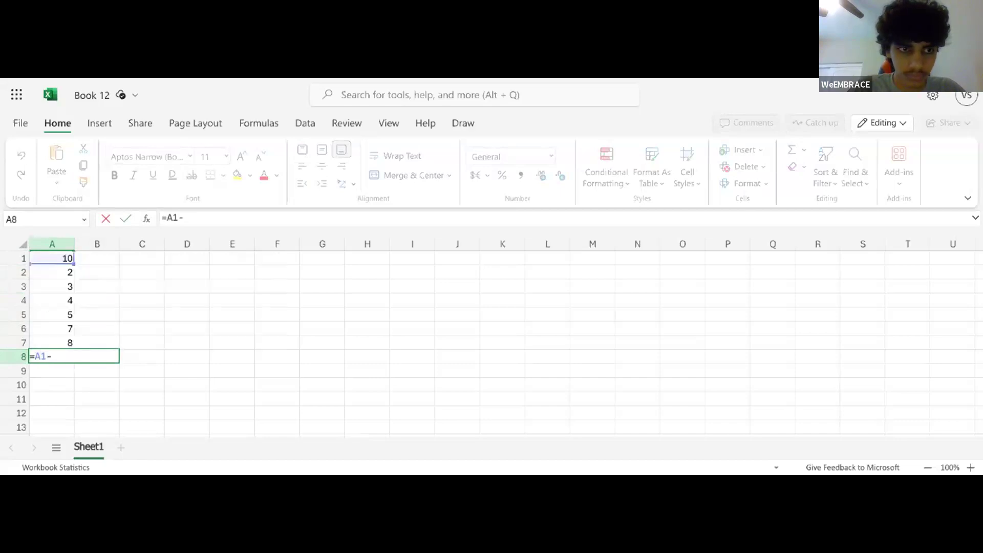
text(A7)
key(Return)
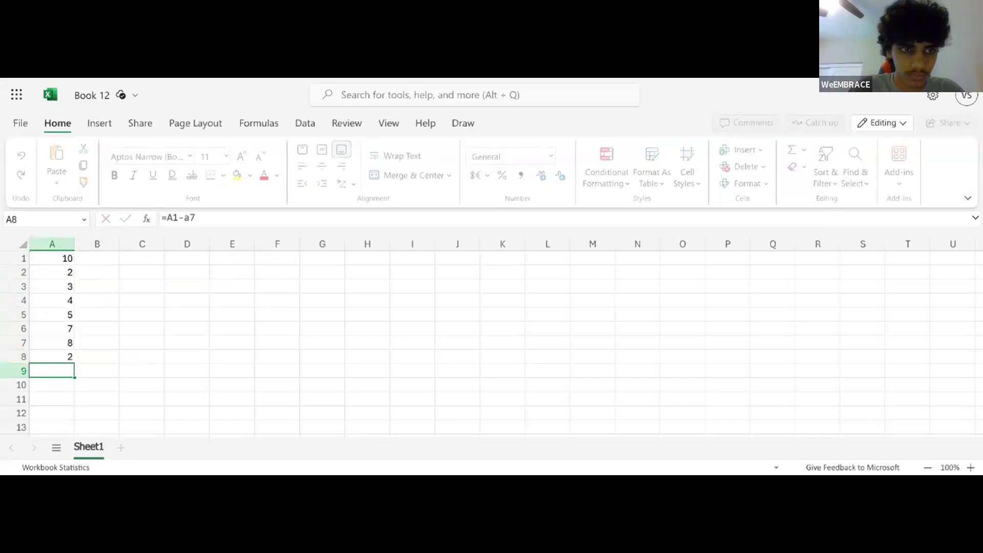
Replace the subtraction formula in cell A8 with =MIN(A1:A7)
double_click(69, 356)
key(BackSpace)
key(BackSpace)
key(BackSpace)
key(BackSpace)
key(BackSpace)
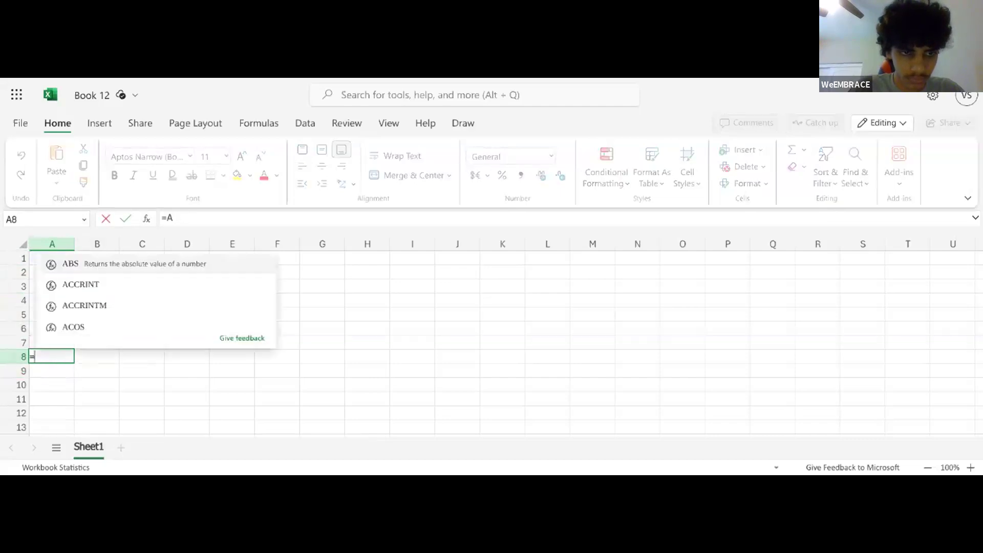
text(min)
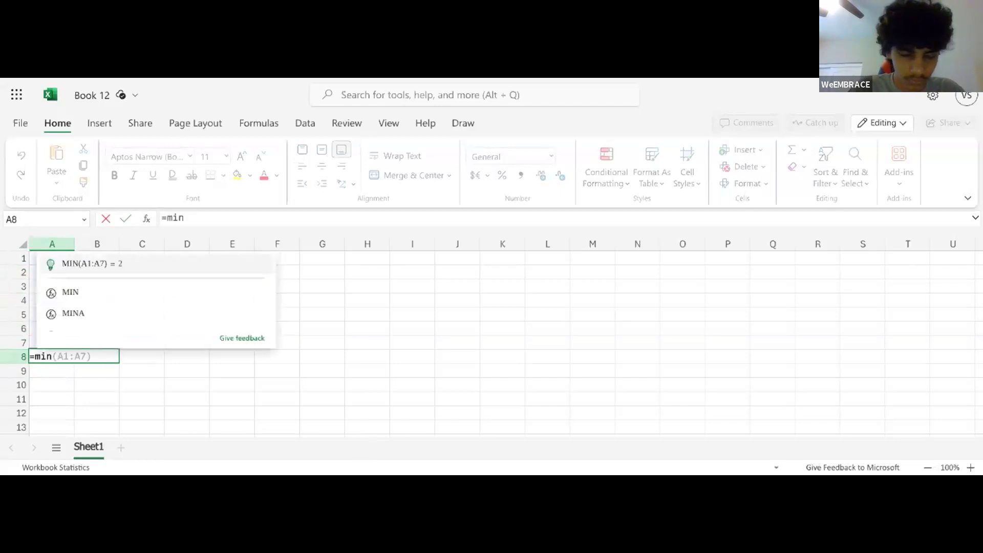
key(Return)
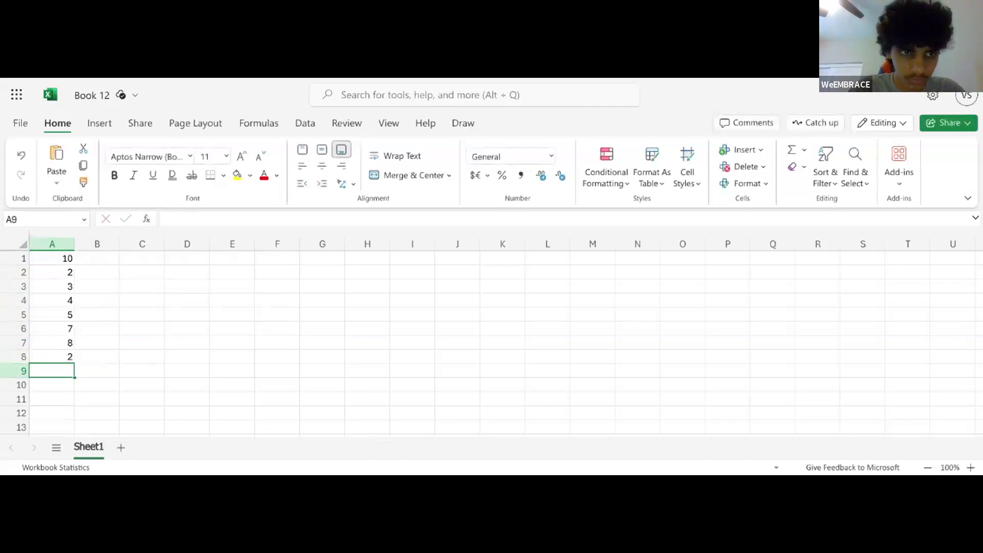
Clear the MIN formula in cell A8 and the value in cell A1
click(60, 356)
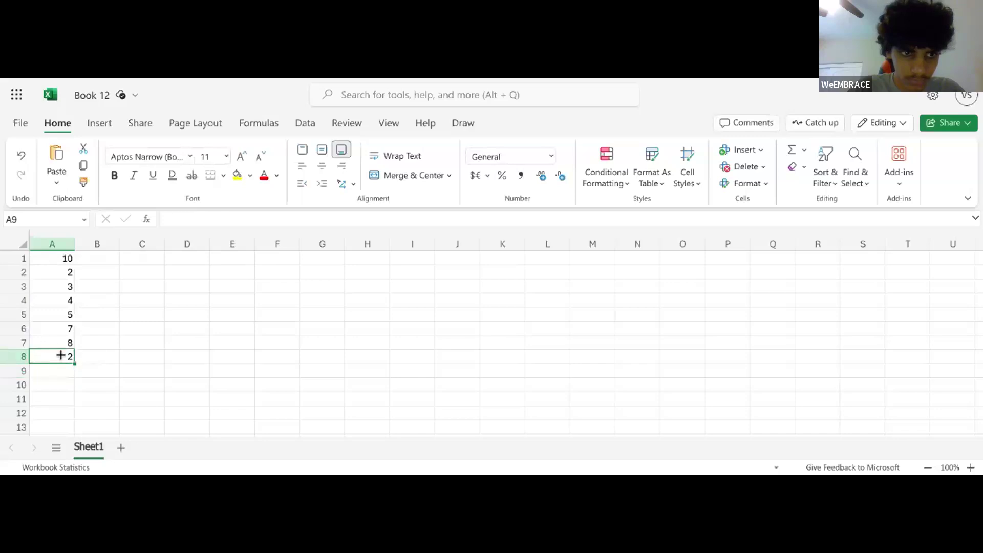
key(BackSpace)
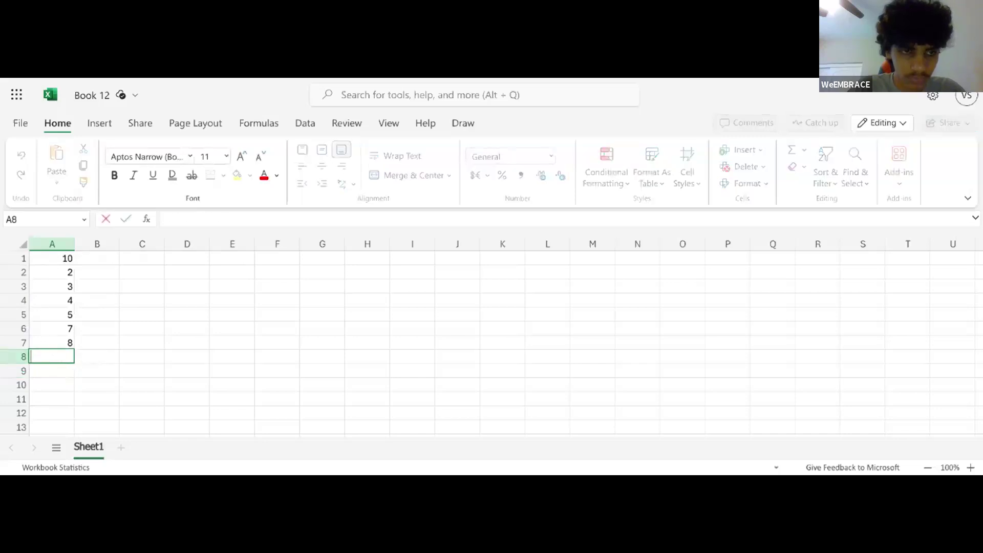
click(129, 328)
click(90, 341)
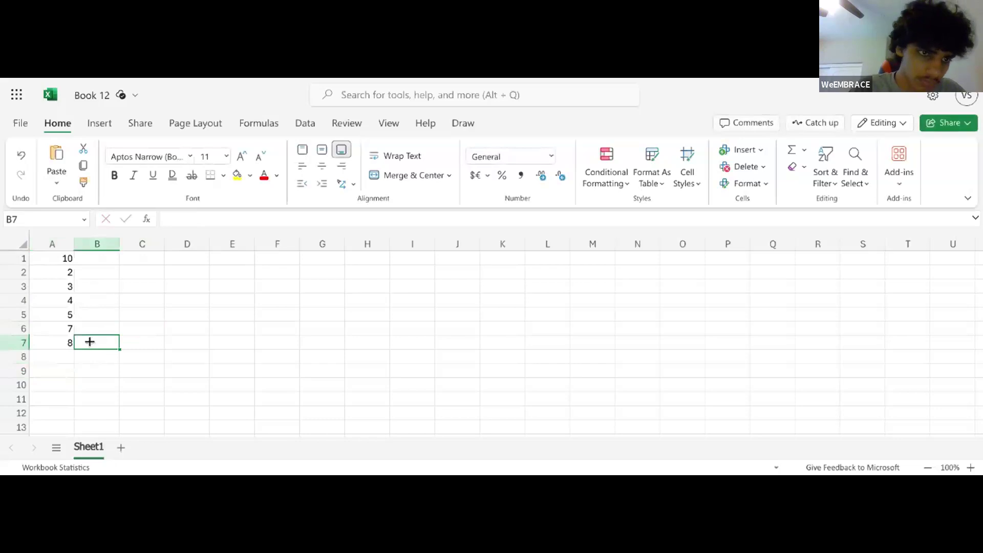
drag(35, 255, 64, 353)
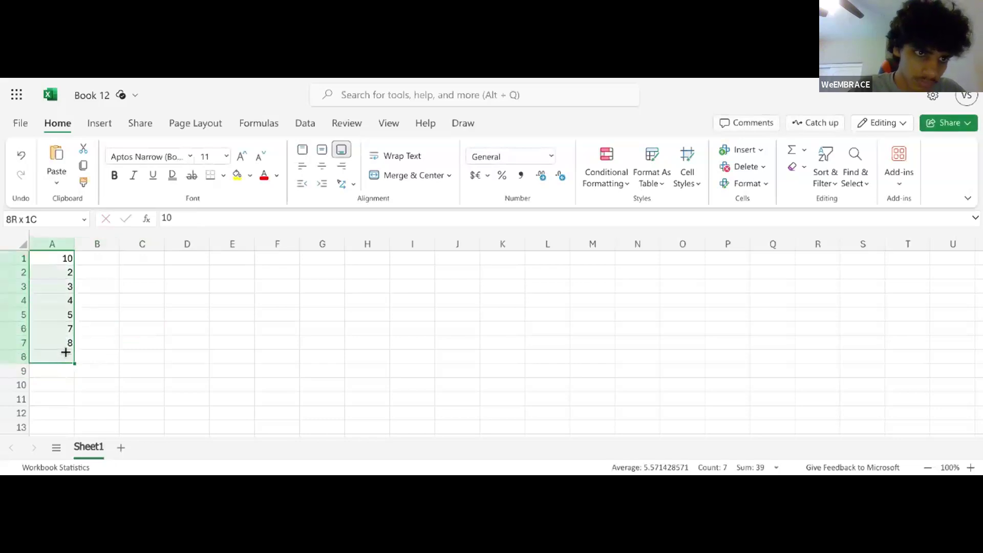
key(BackSpace)
click(82, 332)
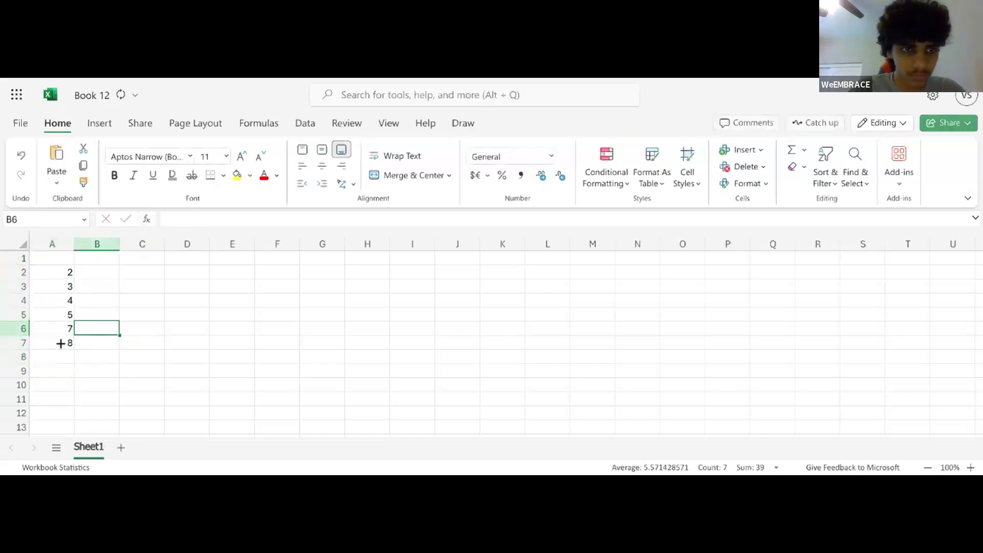
Enter the suggested formula =MAX(A2:A7) in cell A8
click(61, 343)
click(53, 359)
text(=sm)
key(BackSpace)
key(BackSpace)
text(max)
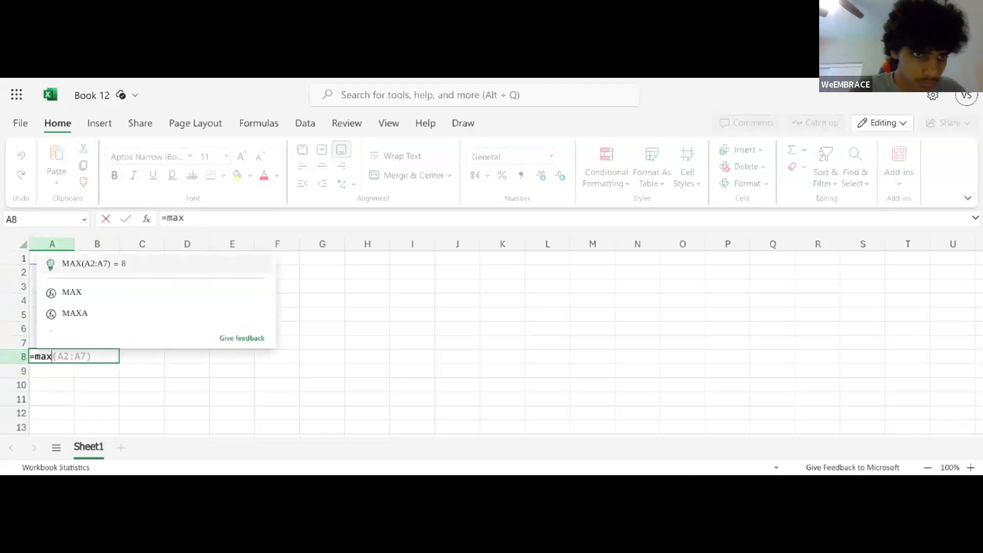
key(Return)
Remove the number list by selecting A1 to A8 and deleting column A
click(65, 345)
drag(64, 356, 36, 253)
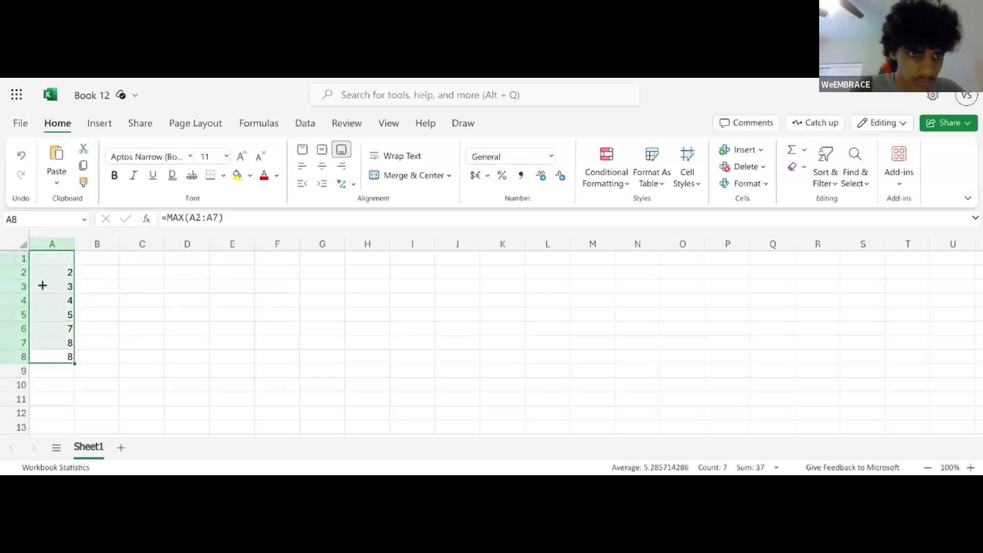
right_click(42, 285)
mouse_move(204, 214)
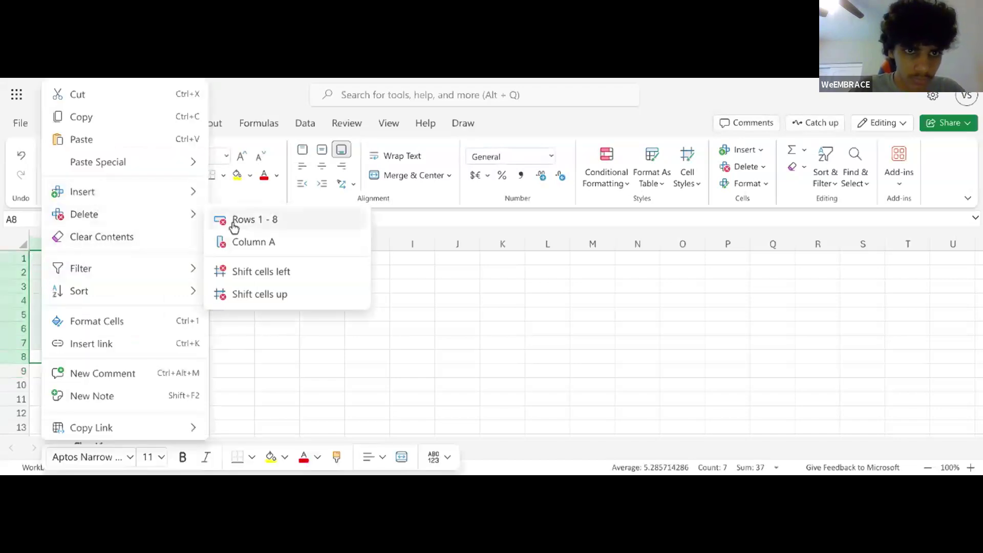
click(220, 239)
click(235, 296)
click(69, 261)
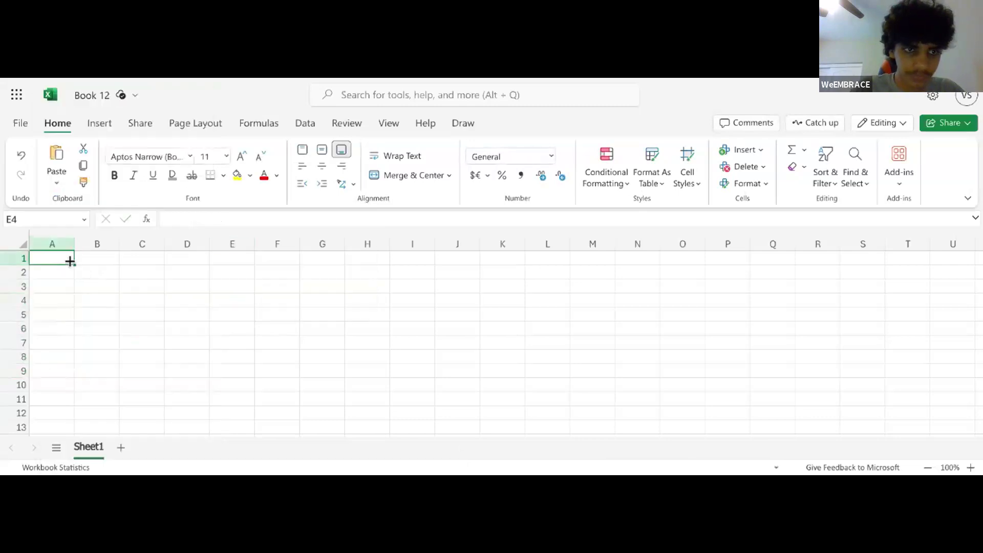
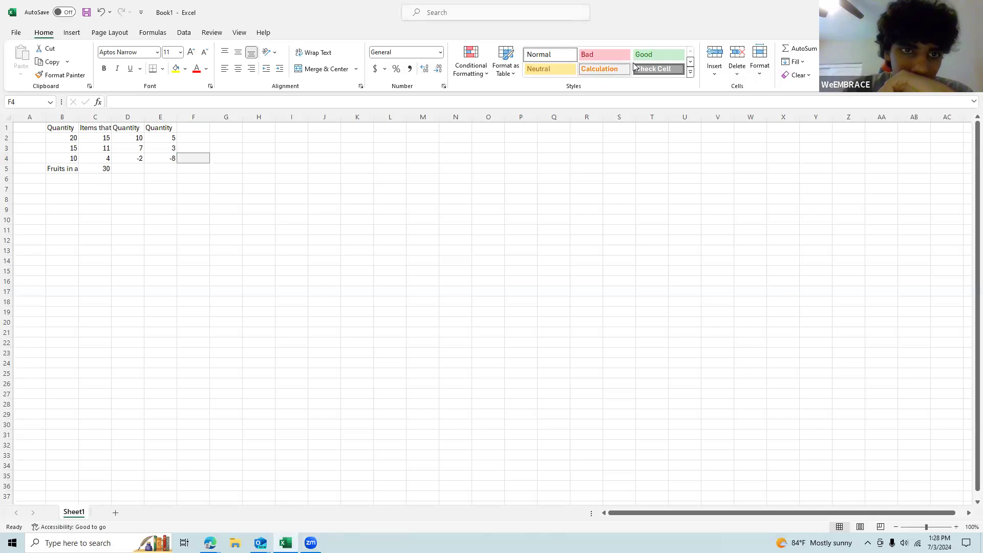
Apply the Good cell style to the empty cell F4 beside the fruit table in Book1
click(659, 54)
click(169, 159)
click(199, 158)
click(164, 160)
click(195, 159)
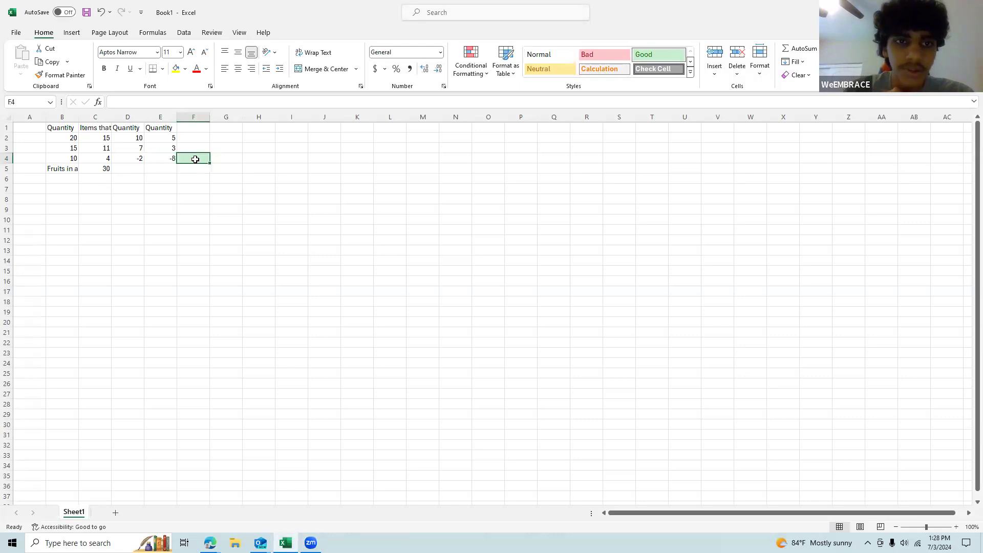
double_click(196, 160)
key(Return)
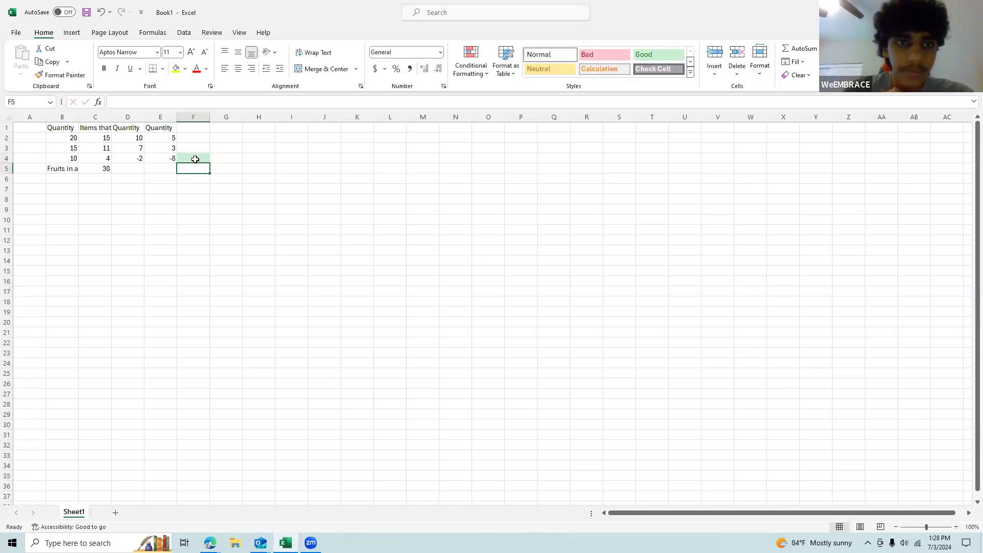
click(196, 158)
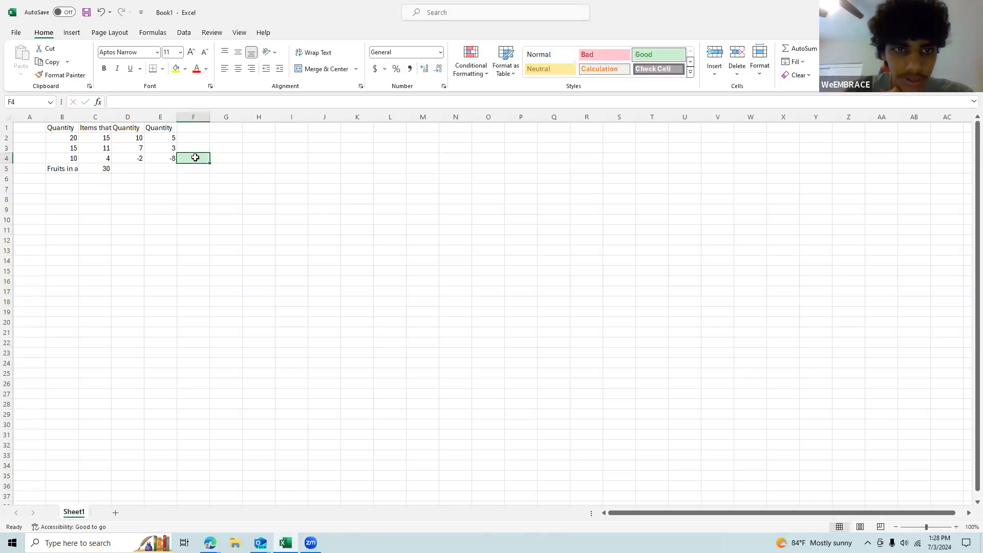
click(653, 56)
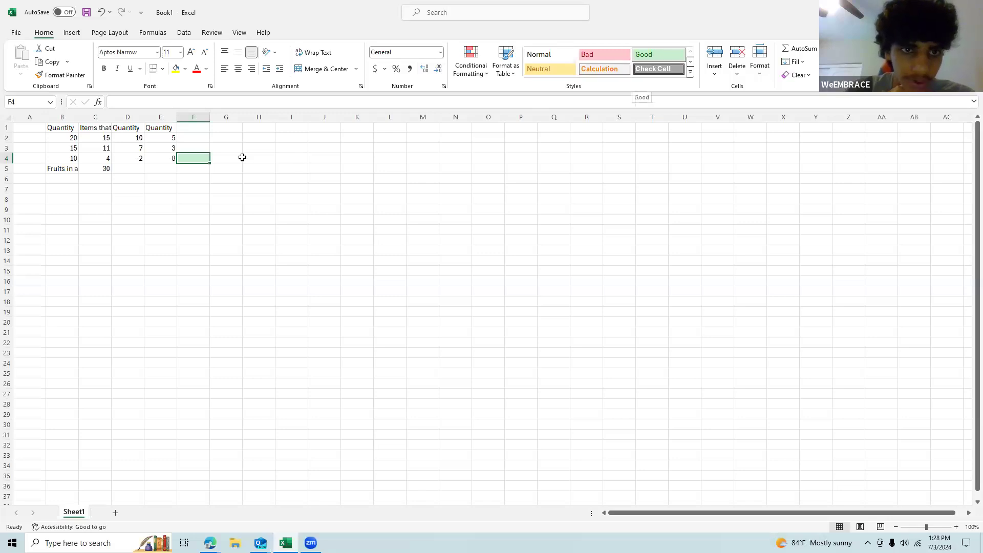
Delete the two extra Quantity columns, E and D, from the fruit table
click(164, 103)
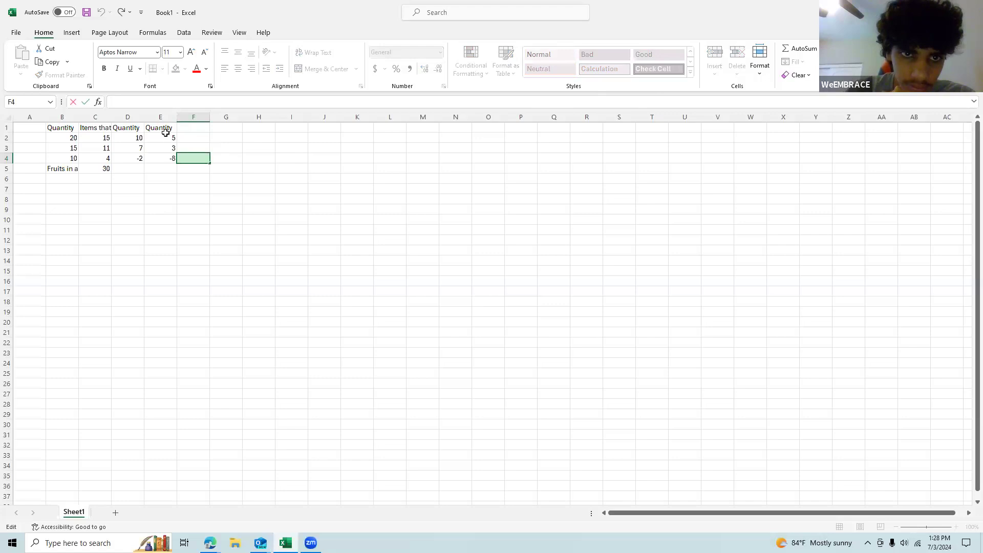
click(162, 117)
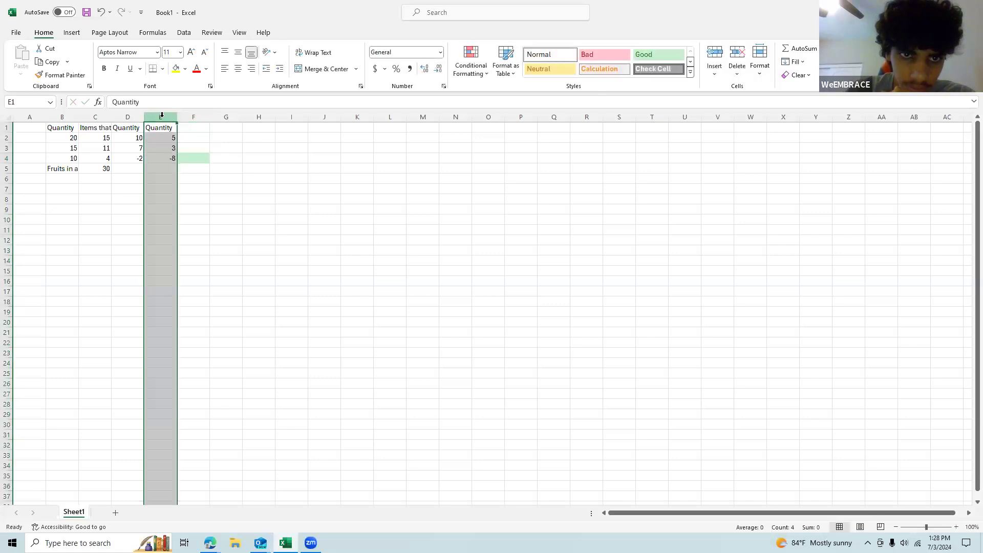
right_click(162, 116)
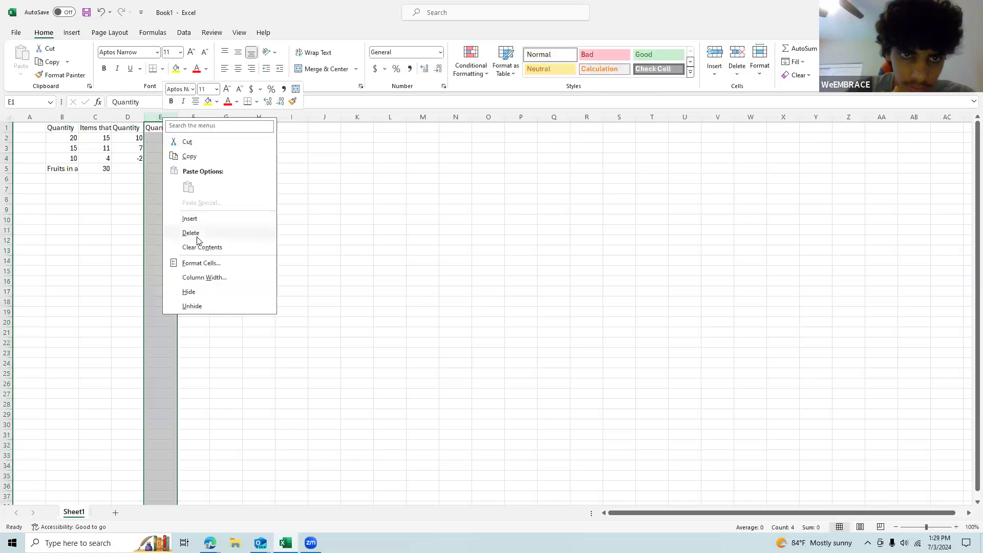
click(198, 234)
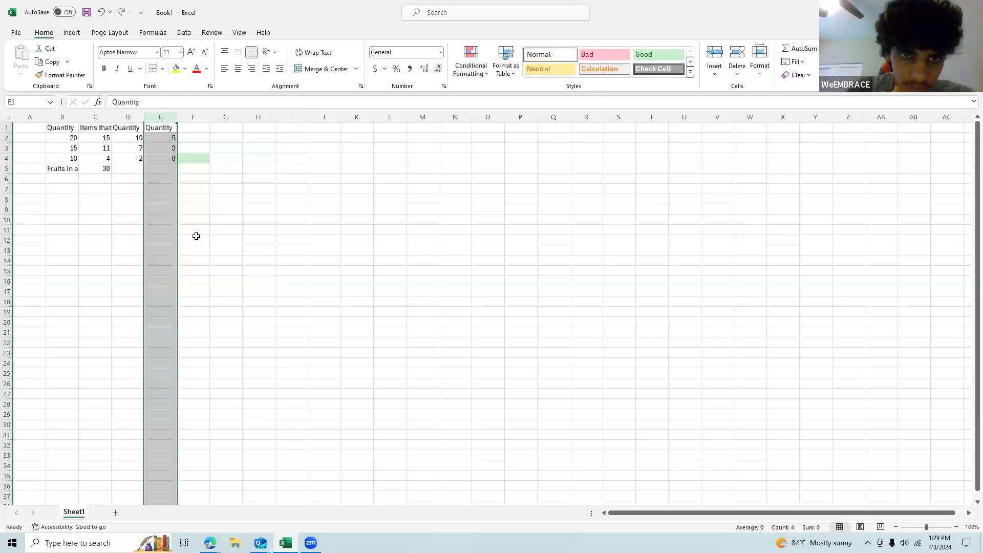
click(131, 118)
right_click(131, 119)
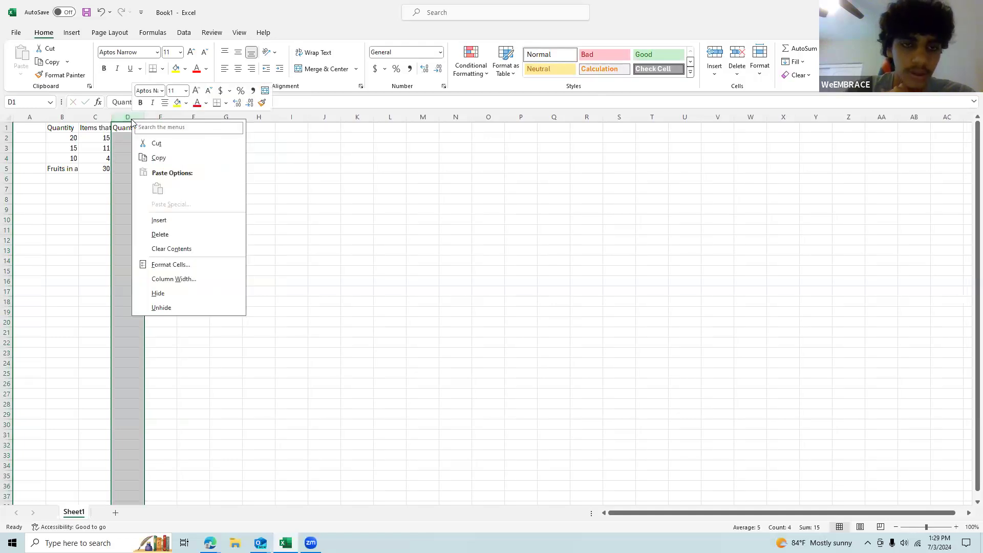
click(175, 233)
click(105, 221)
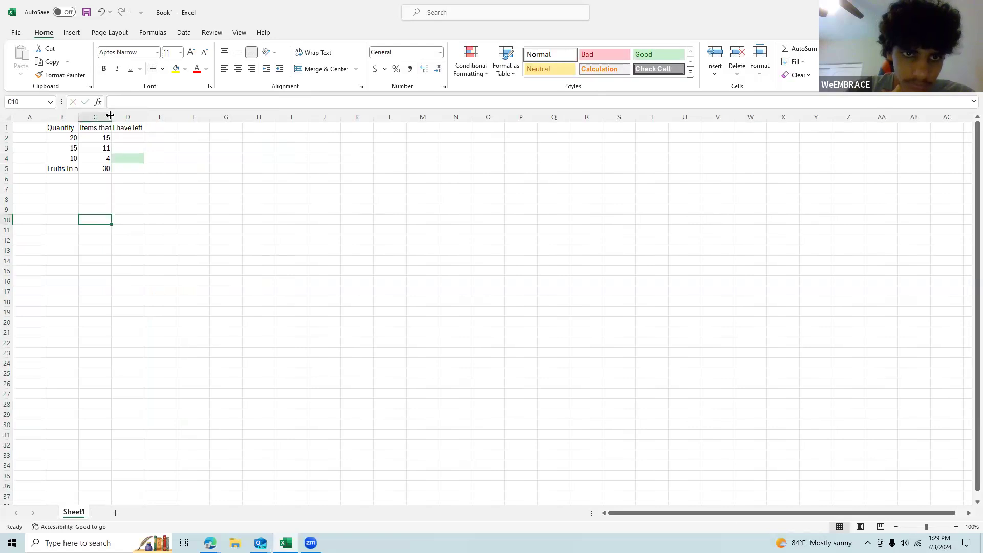
Widen columns C and B so that "Items that I have left" and "Fruits in all" fit within their columns
drag(109, 109, 218, 129)
drag(79, 128, 145, 134)
click(123, 182)
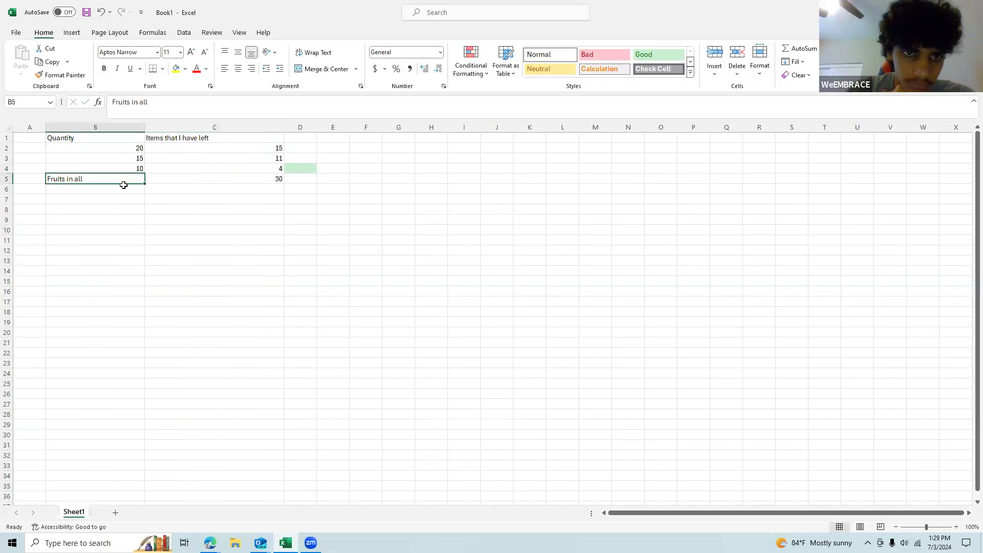
Clear the "Fruits in all" label from cell B5 beneath the Quantity values
double_click(93, 177)
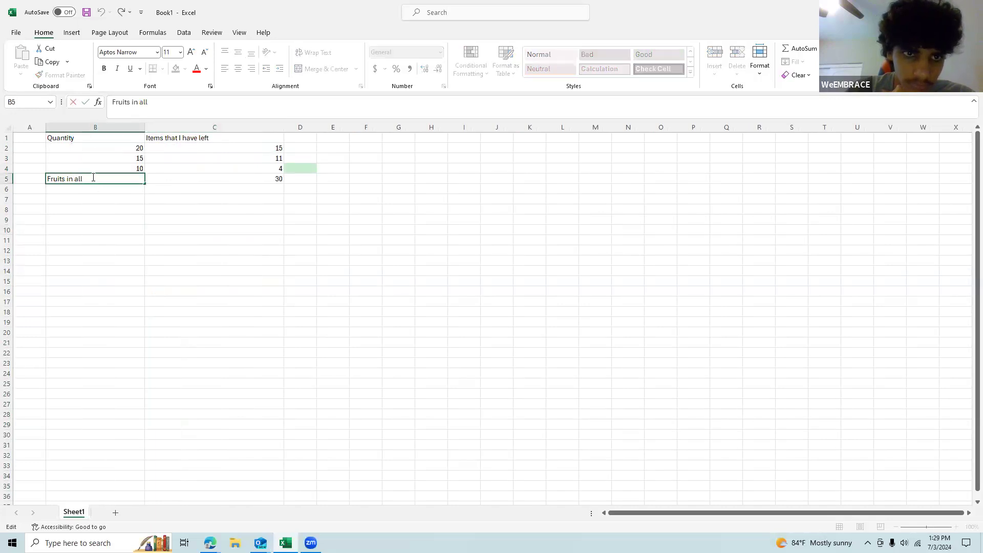
drag(93, 177, 13, 165)
key(BackSpace)
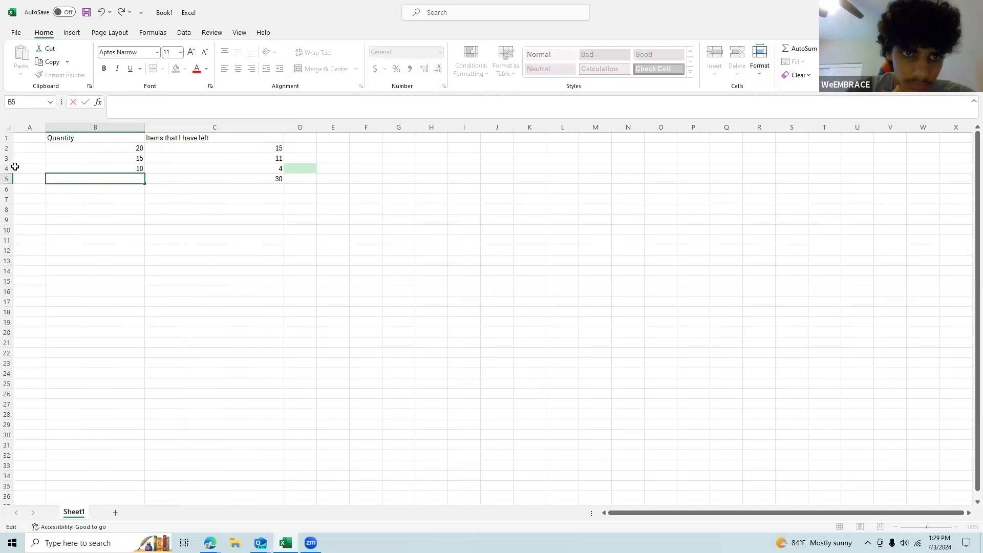
click(206, 274)
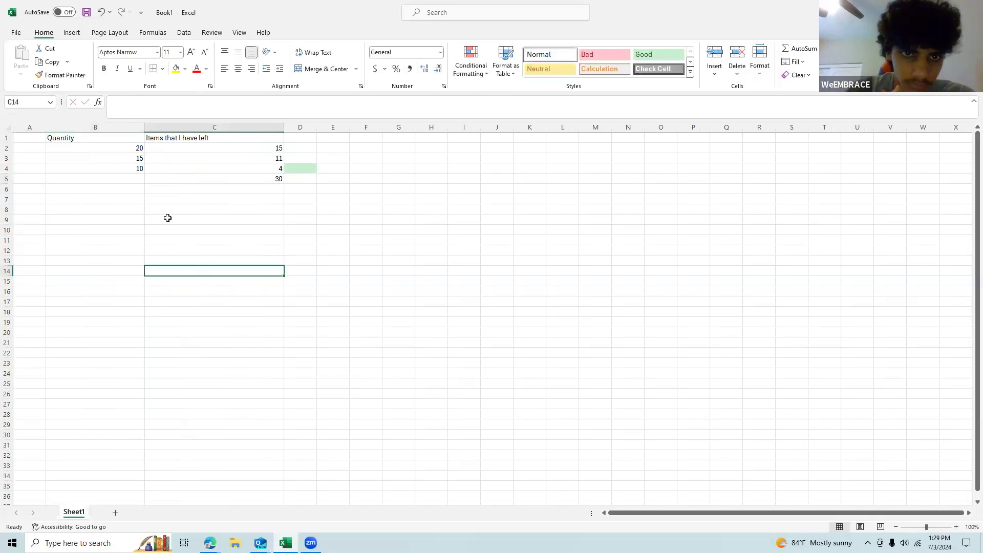
Remove the green Good style from cell D4 by copying D5's plain formatting onto it with Format Painter
click(307, 172)
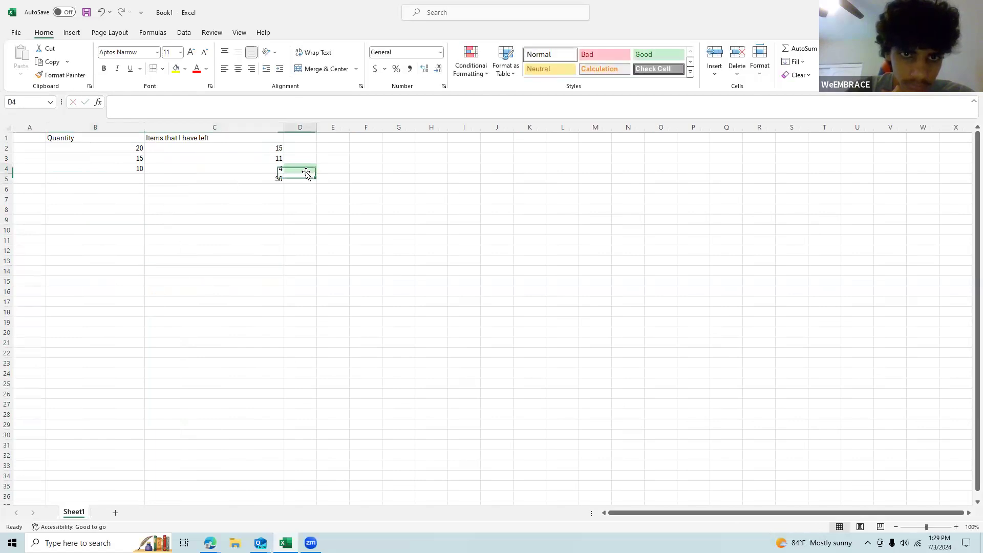
click(642, 58)
click(369, 242)
click(307, 171)
click(302, 179)
click(53, 76)
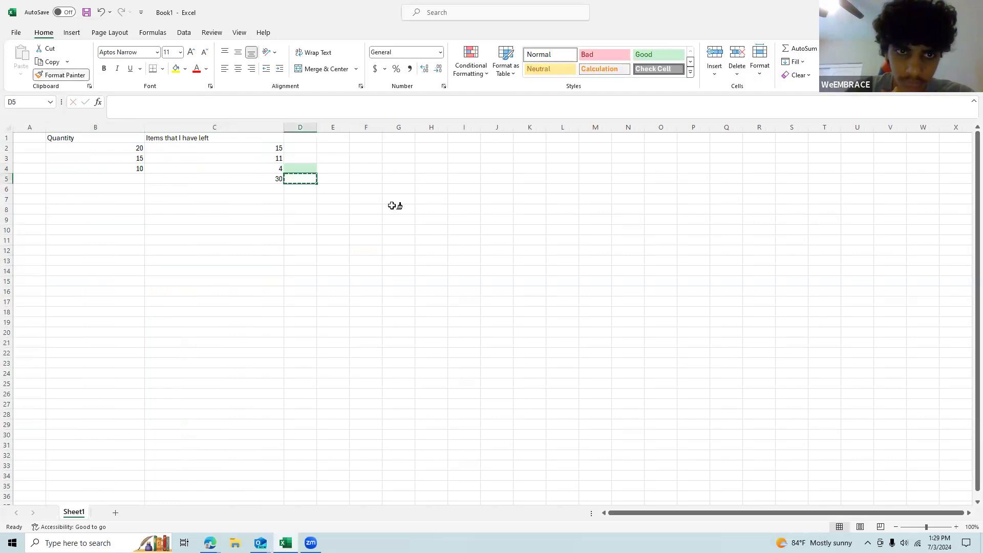
click(315, 173)
click(303, 199)
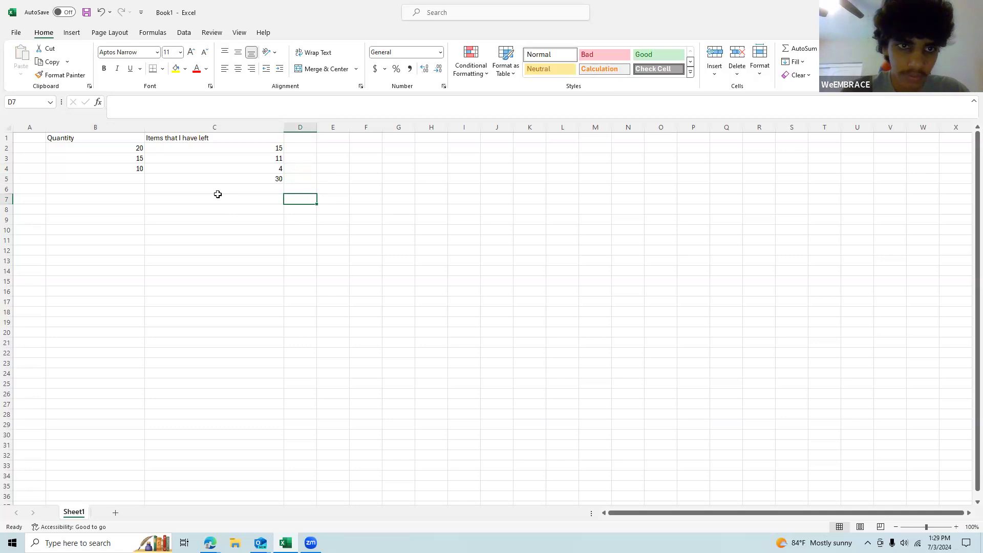
Enter the formula =B2-C2 in cell E2 to subtract the items left from the first quantity
click(370, 148)
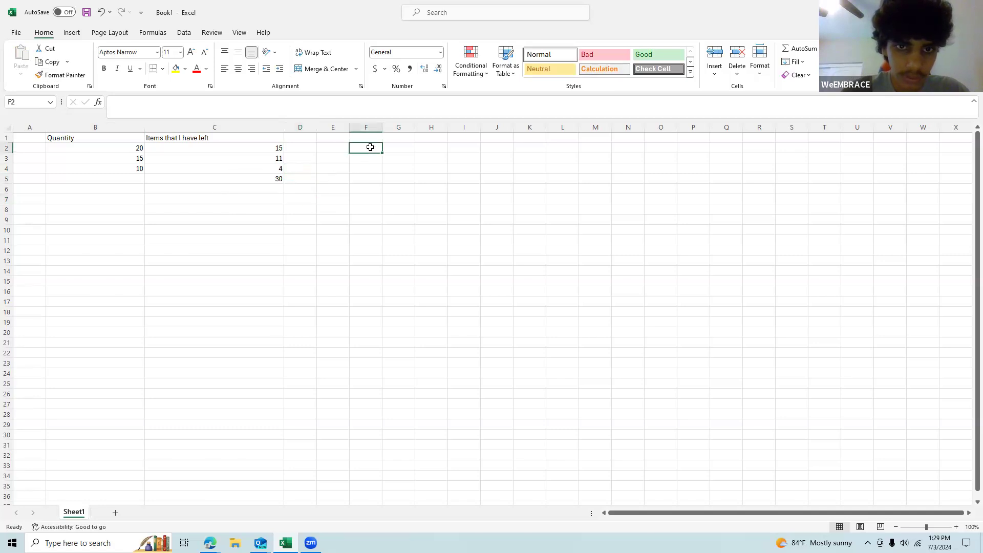
click(328, 149)
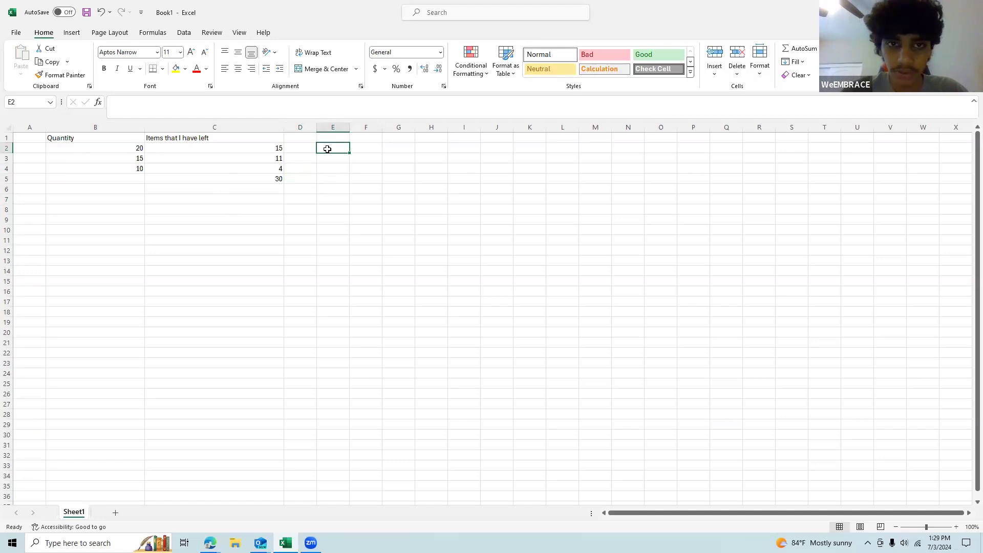
text(=)
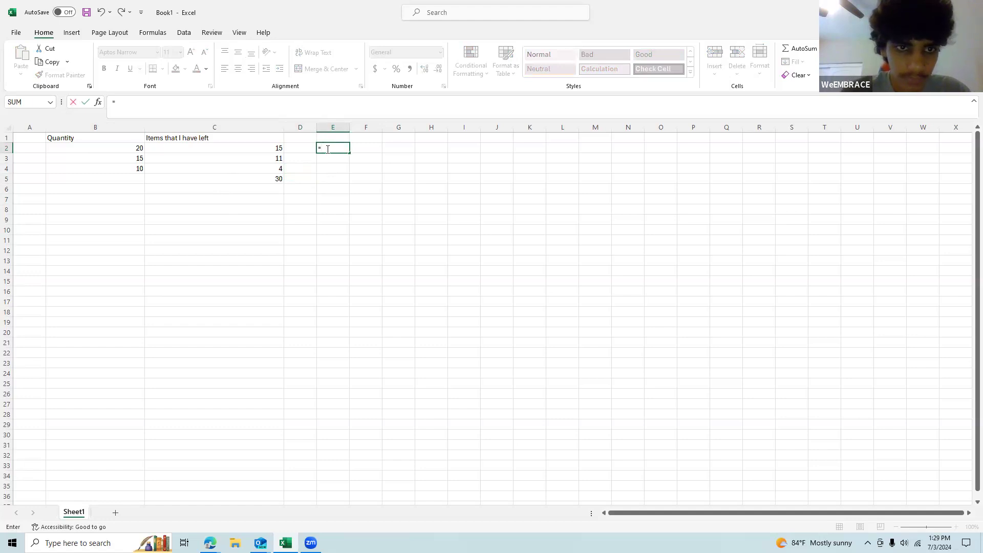
click(71, 150)
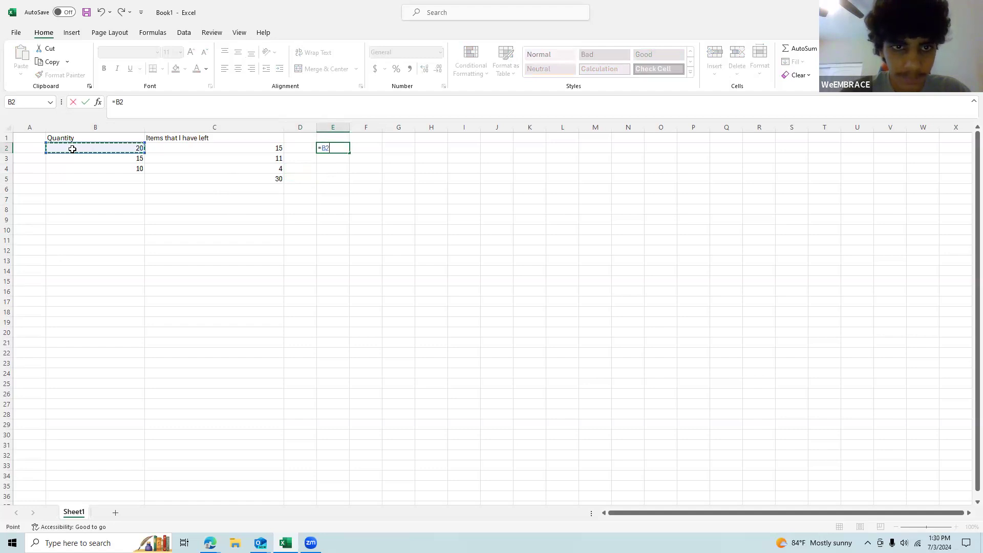
text(-)
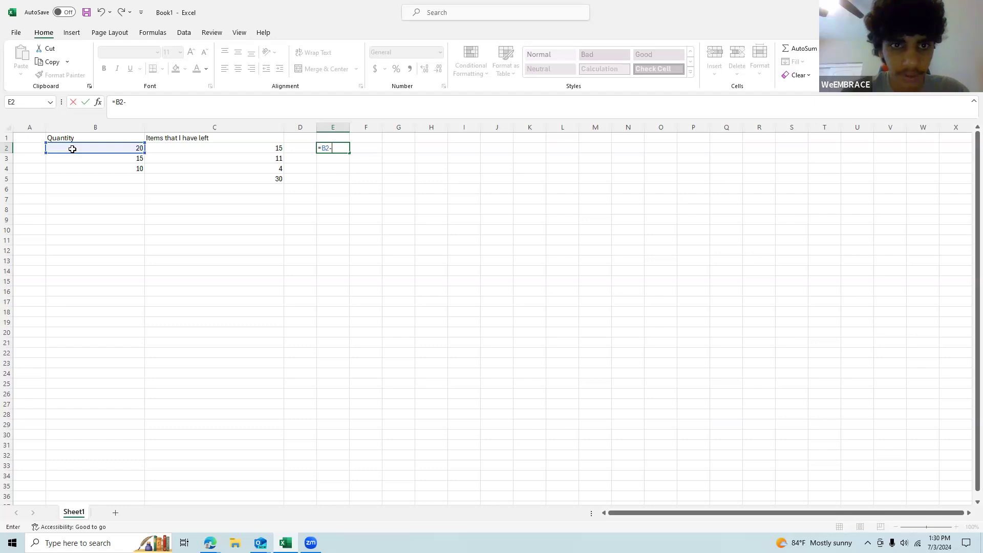
text(c2)
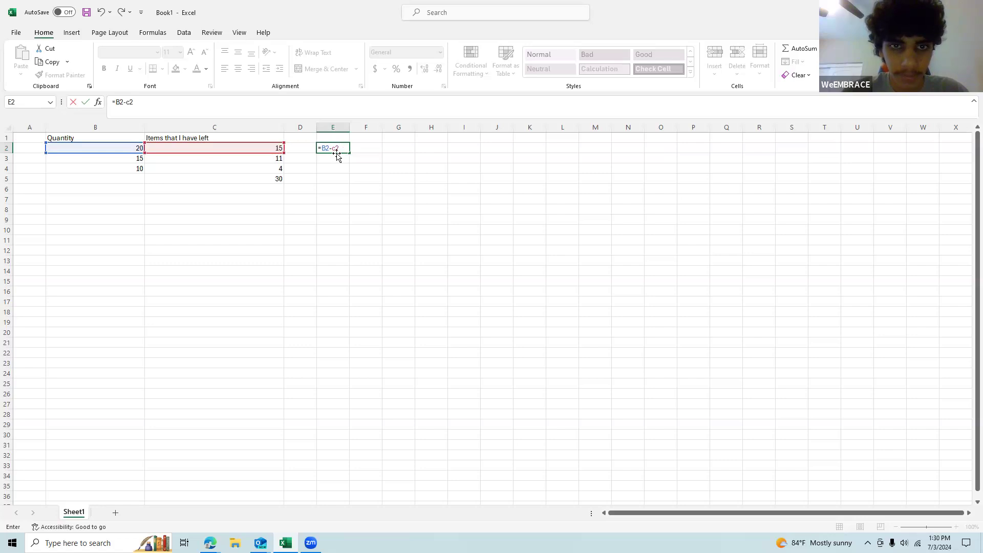
key(Return)
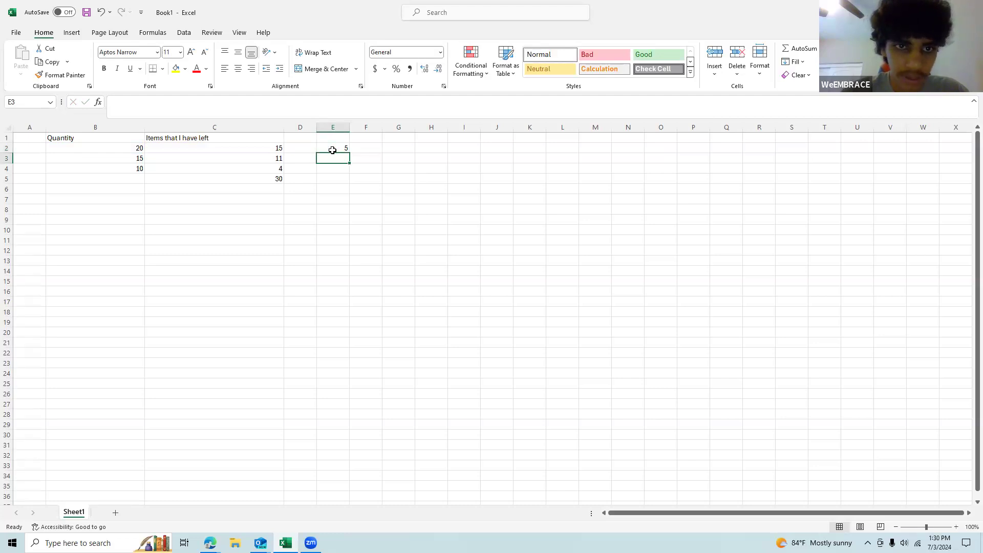
click(69, 158)
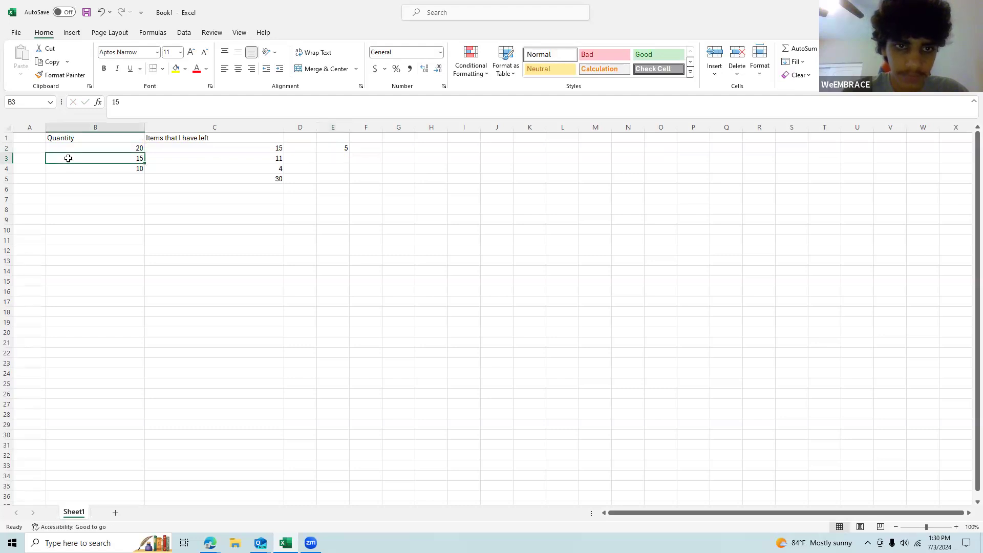
text(=)
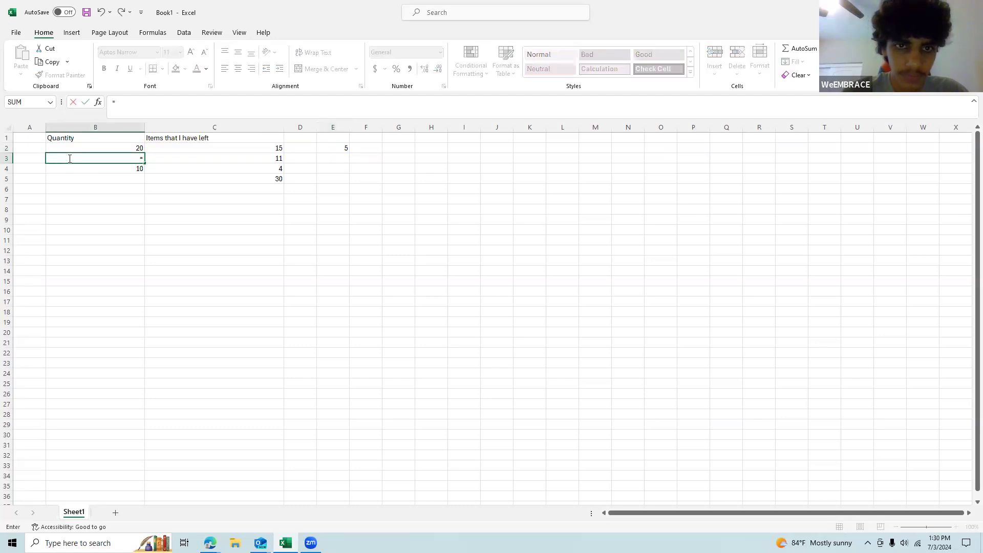
key(BackSpace)
text(15)
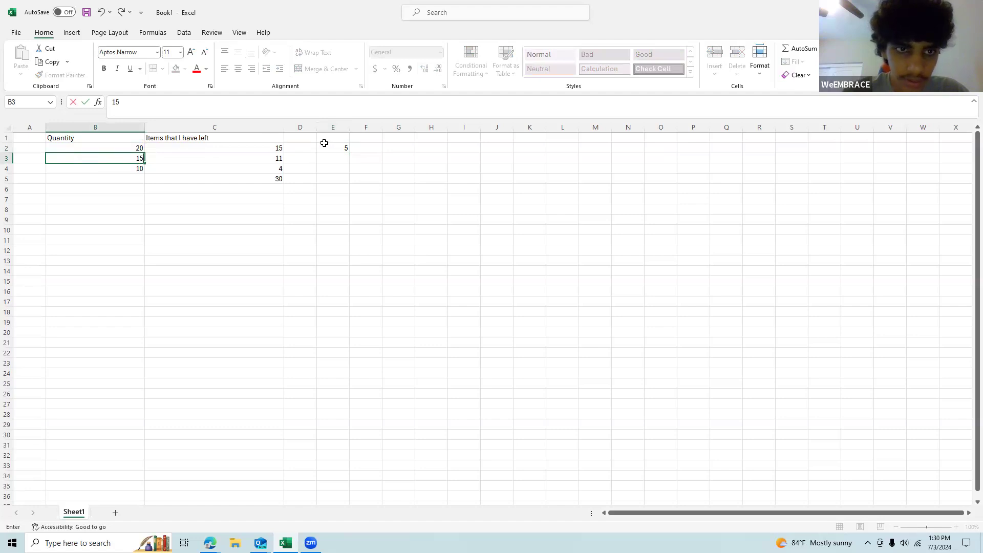
Enter the formula =b3-c3 in cell E3 to subtract the items left from the second quantity
click(331, 158)
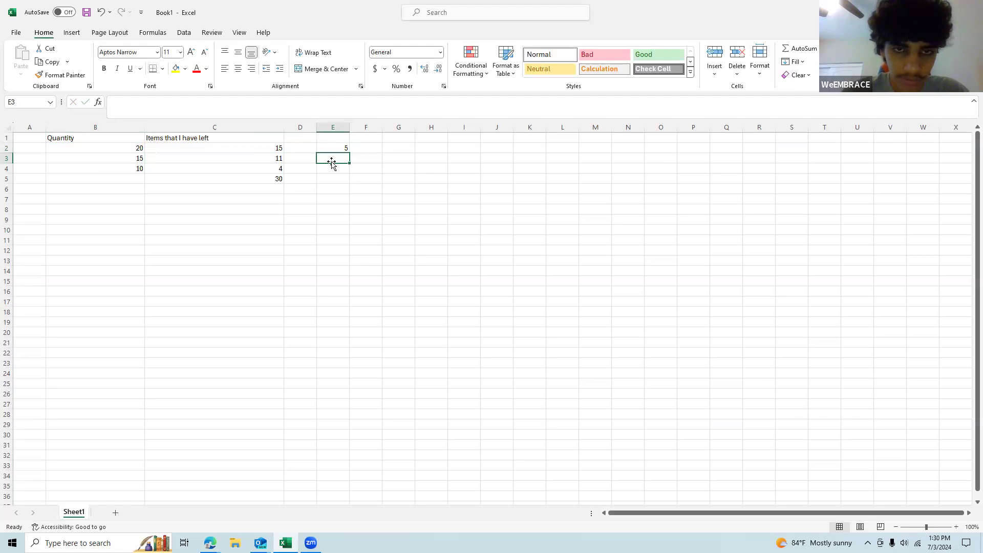
text(=)
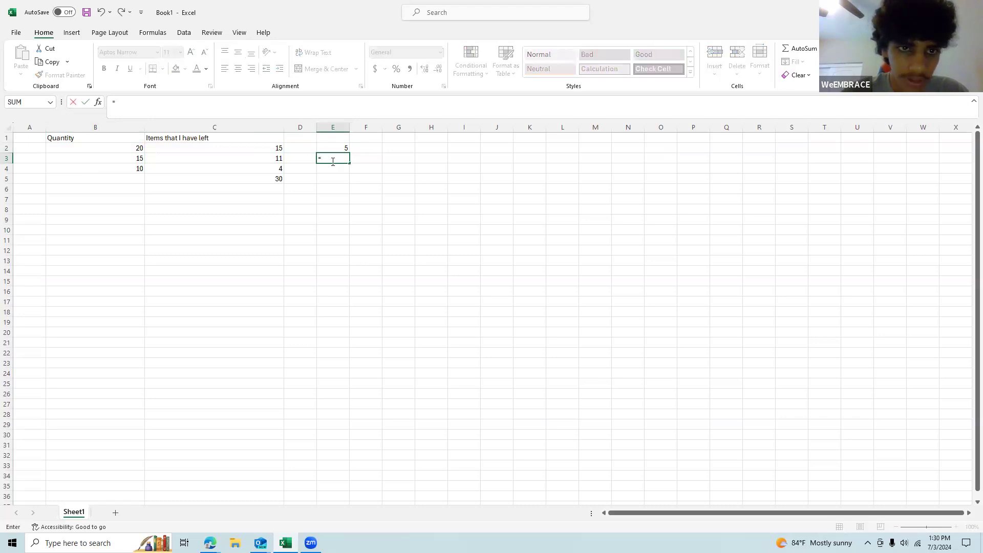
text(b3-)
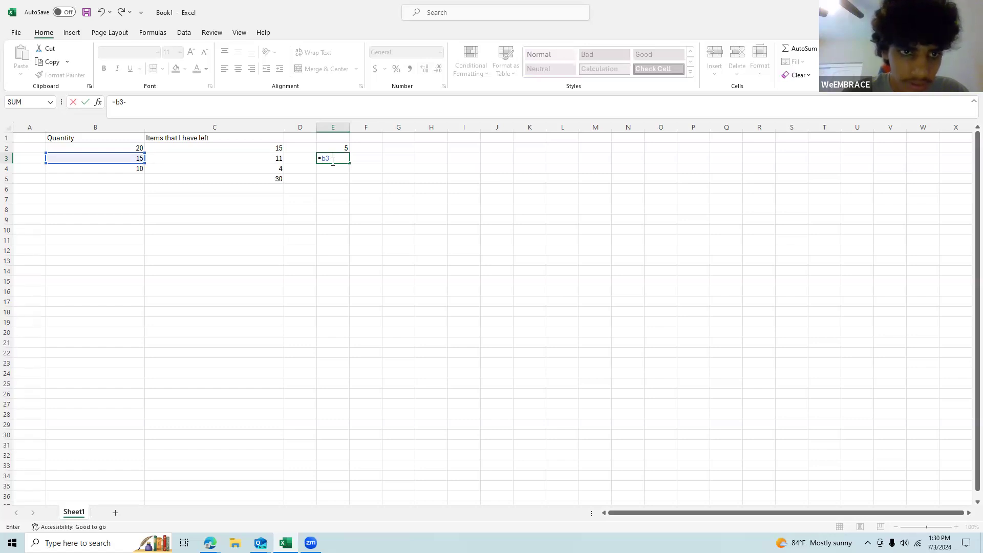
text(c)
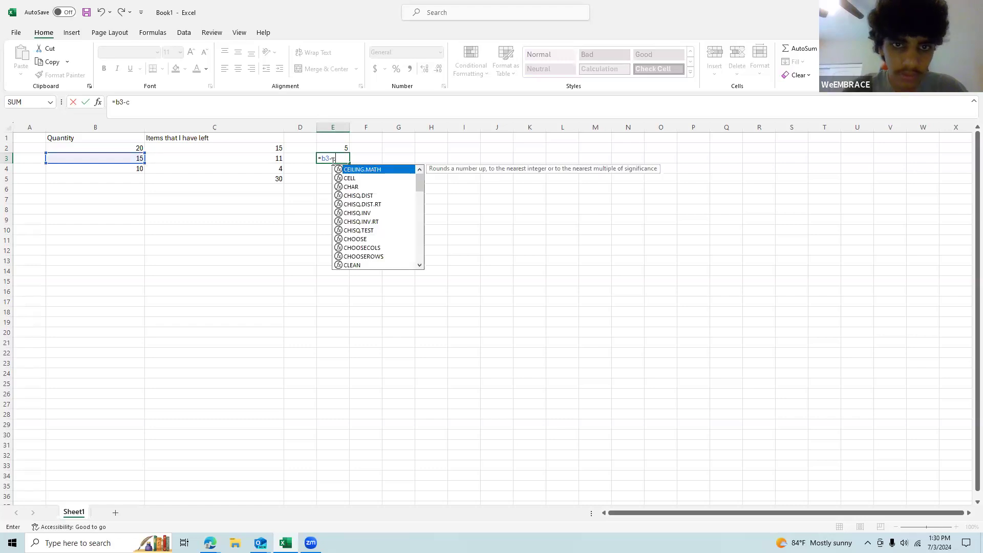
text(3)
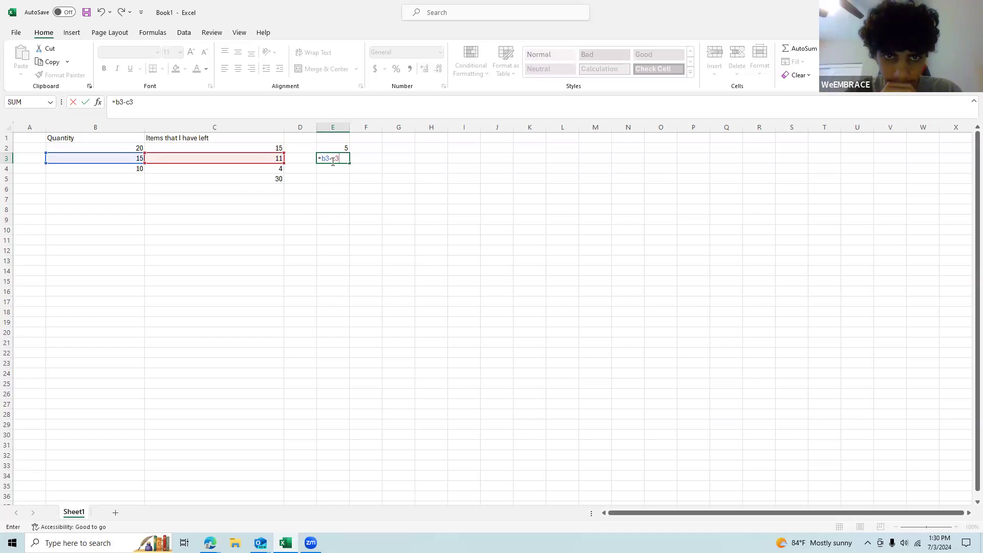
key(Return)
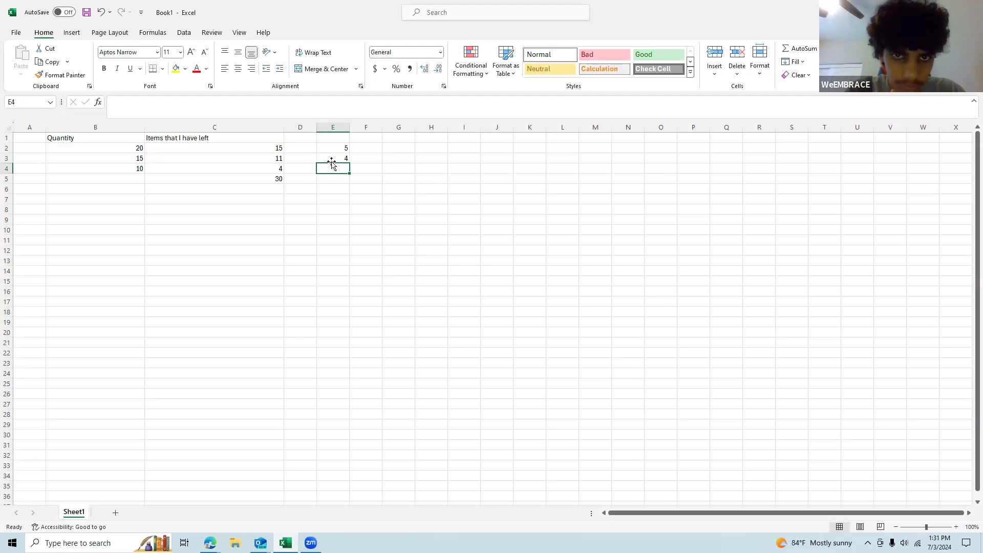
Enter the formula =b4-c4 in cell E4, accepting the proposed correction for the extra equals sign
text(=)
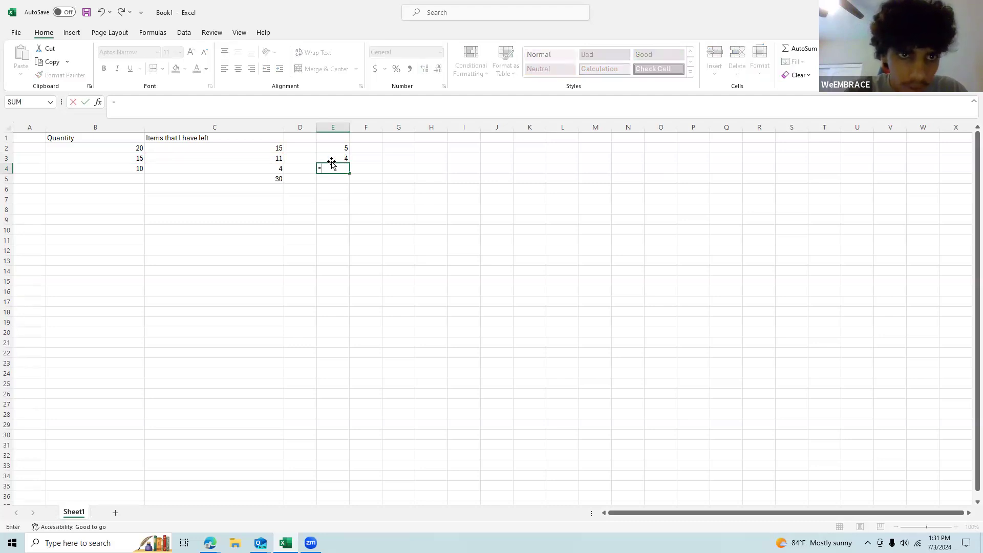
text(b4)
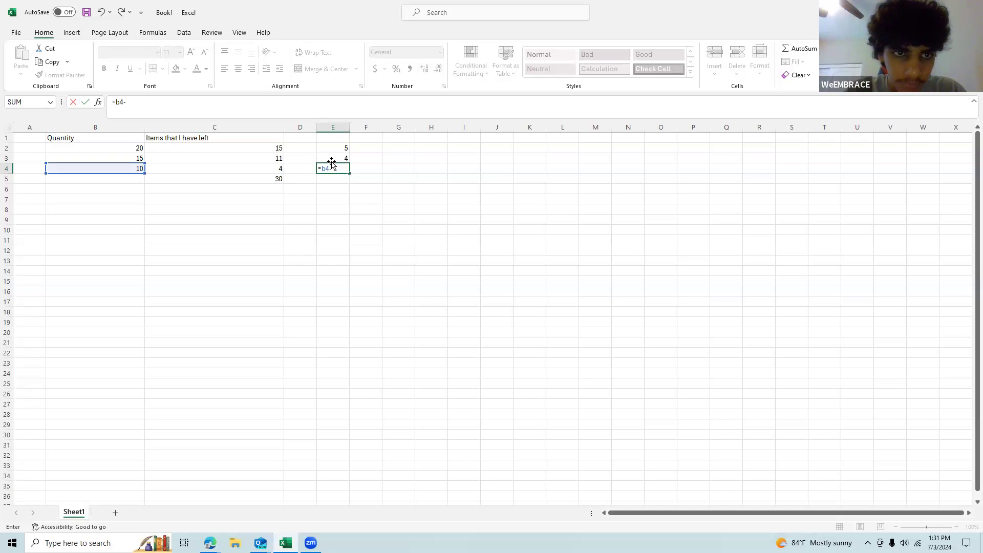
text(-c4=)
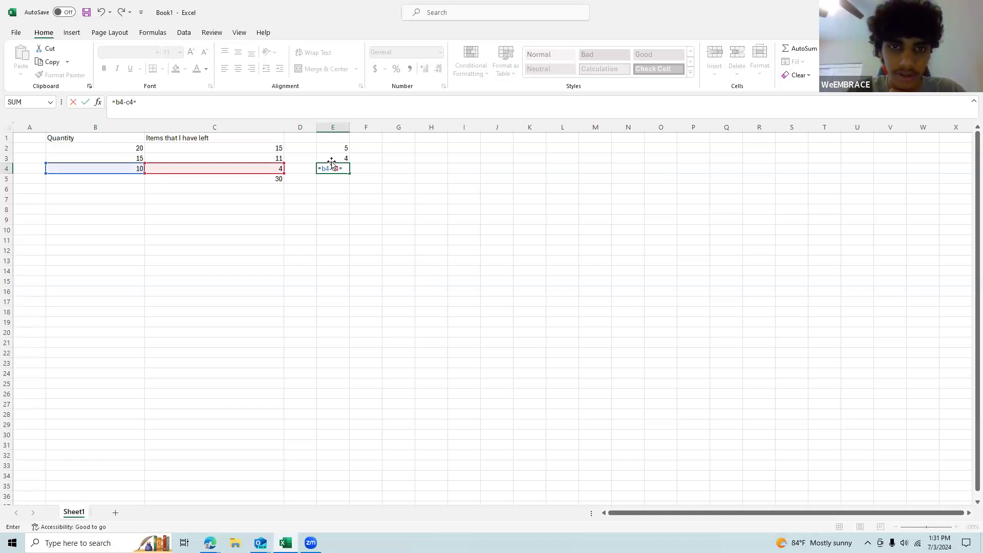
key(Return)
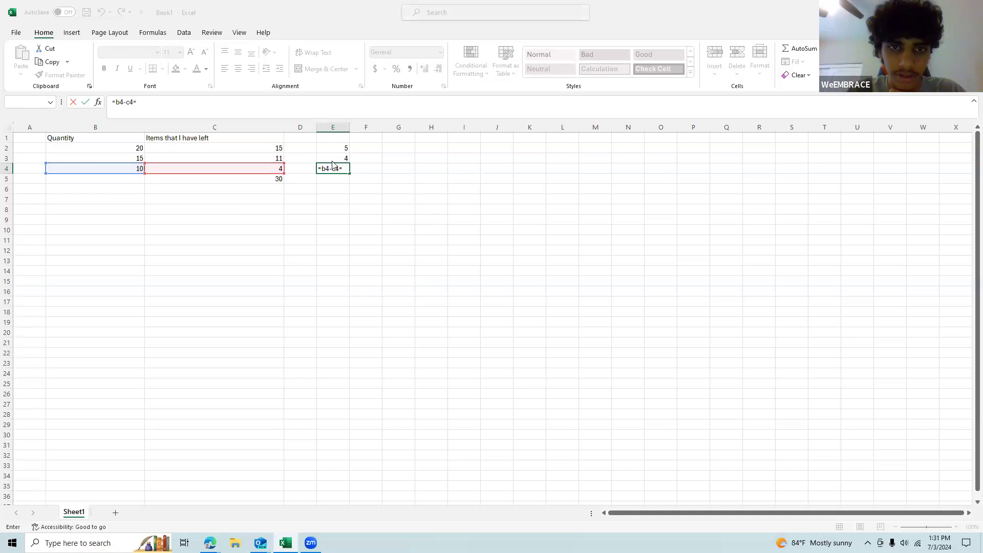
click(476, 310)
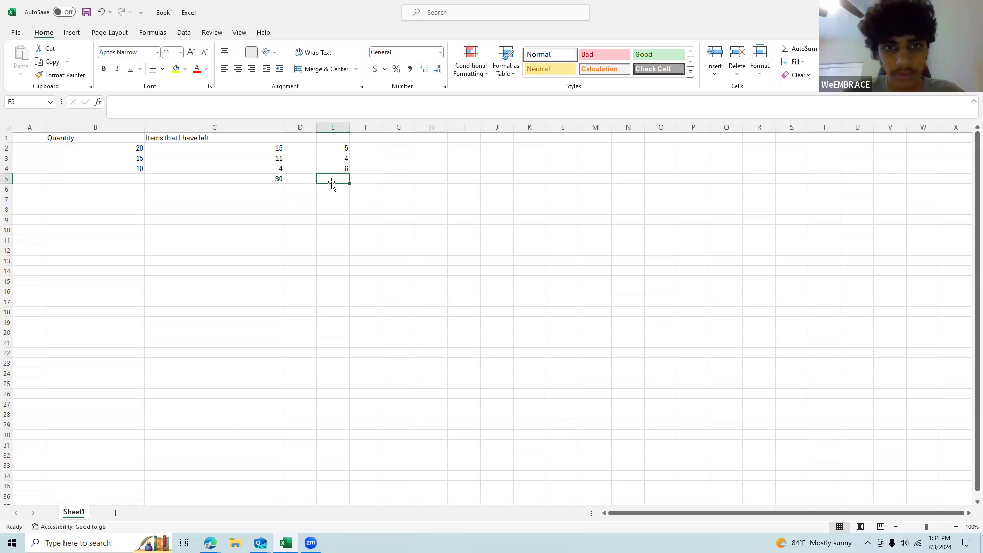
Try to enter a SUM formula in cell E5 beneath the three differences
text(=)
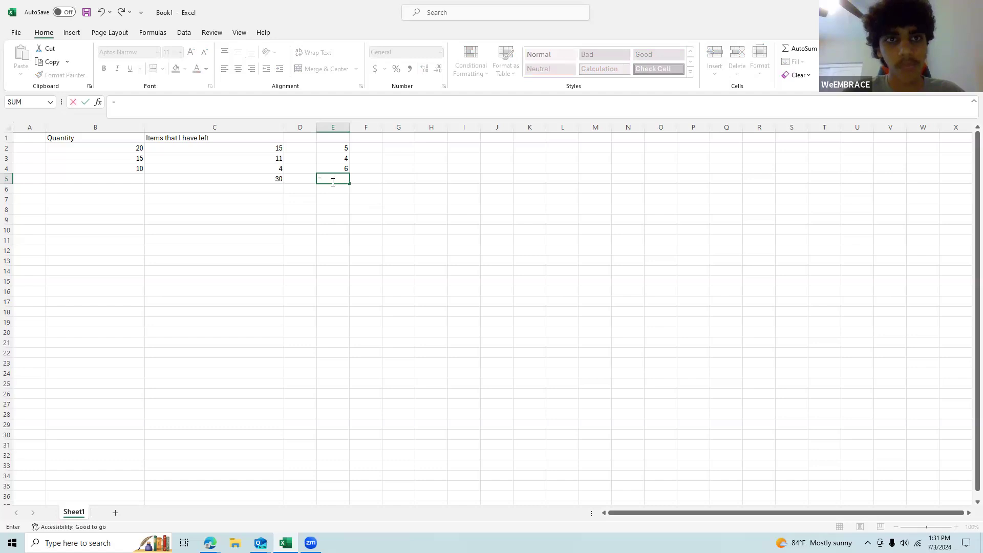
text(w)
key(BackSpace)
text(s)
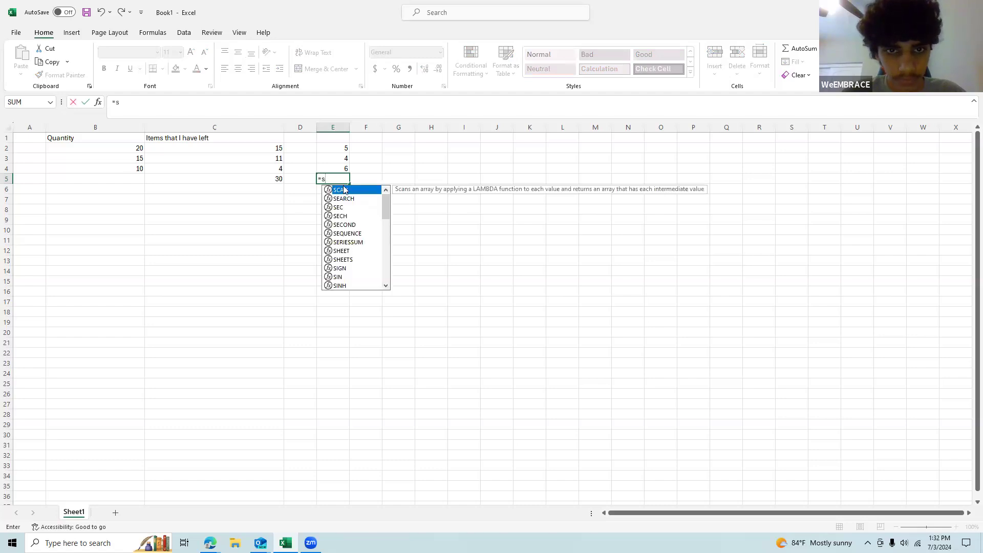
text(u)
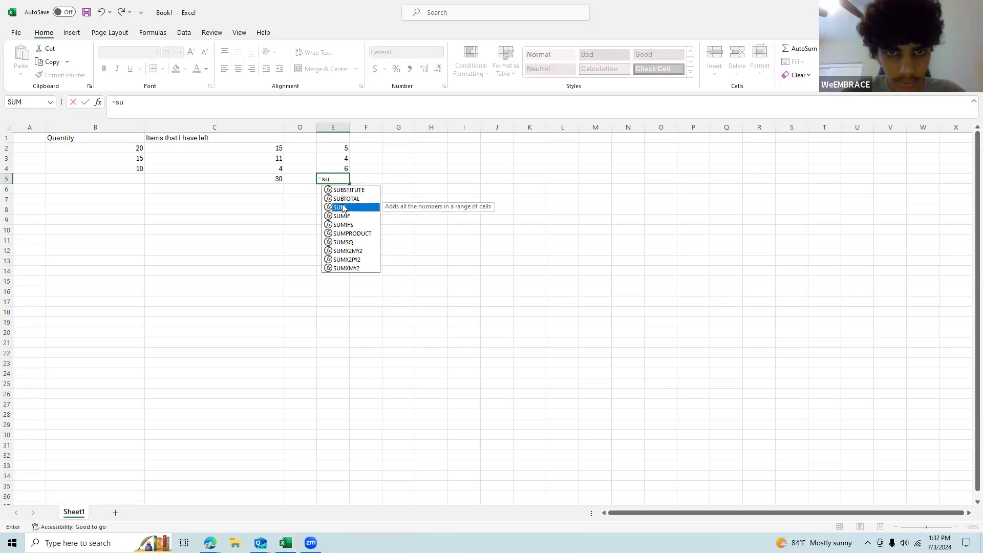
key(Return)
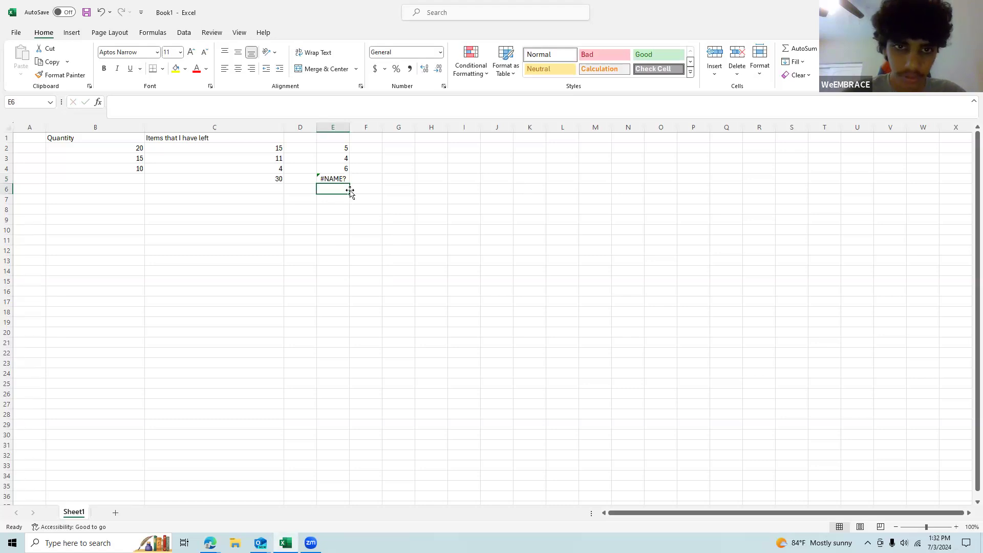
Try copying the blank cell E6's formatting onto E5, and clear the incomplete =su formula from E5
click(333, 179)
click(338, 189)
click(334, 180)
click(338, 190)
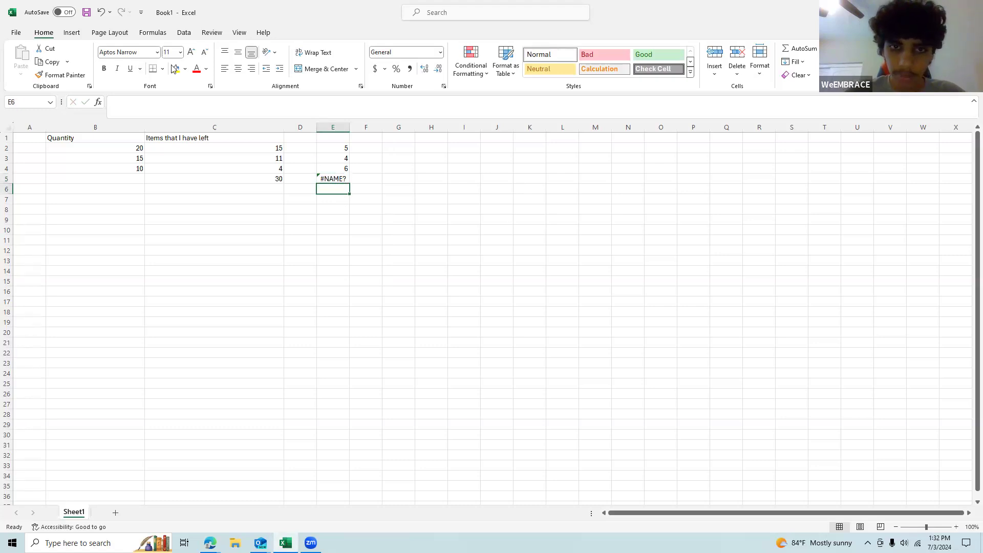
click(62, 75)
click(333, 182)
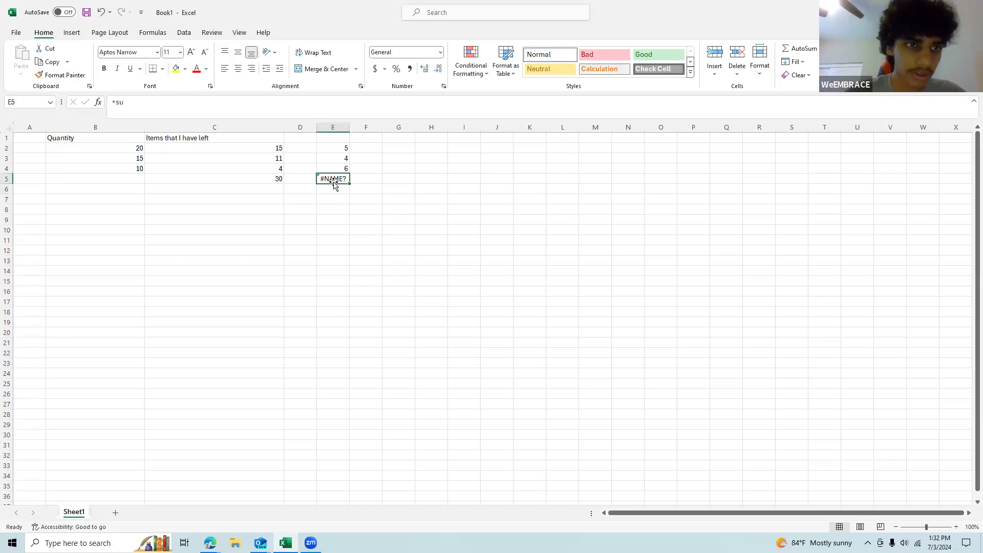
click(339, 197)
click(342, 182)
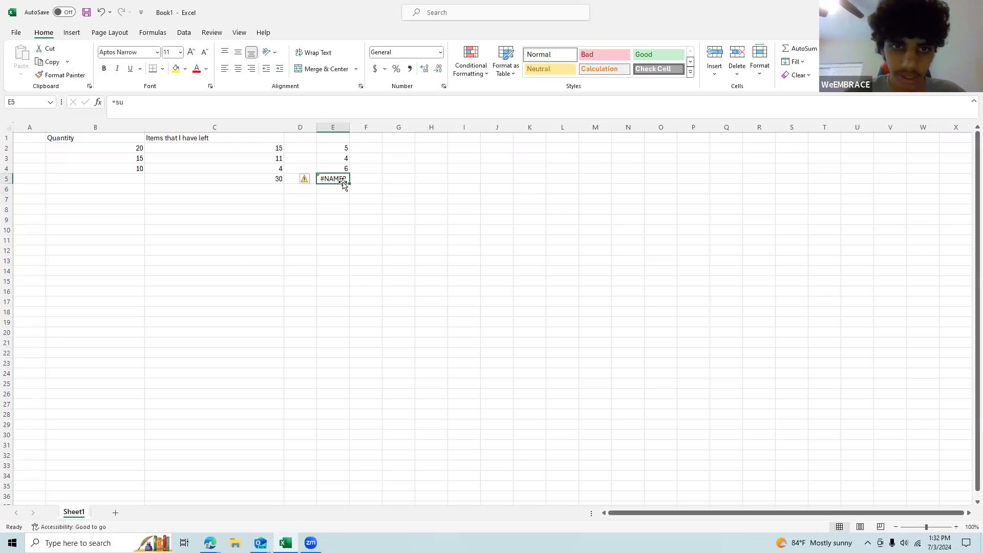
key(BackSpace)
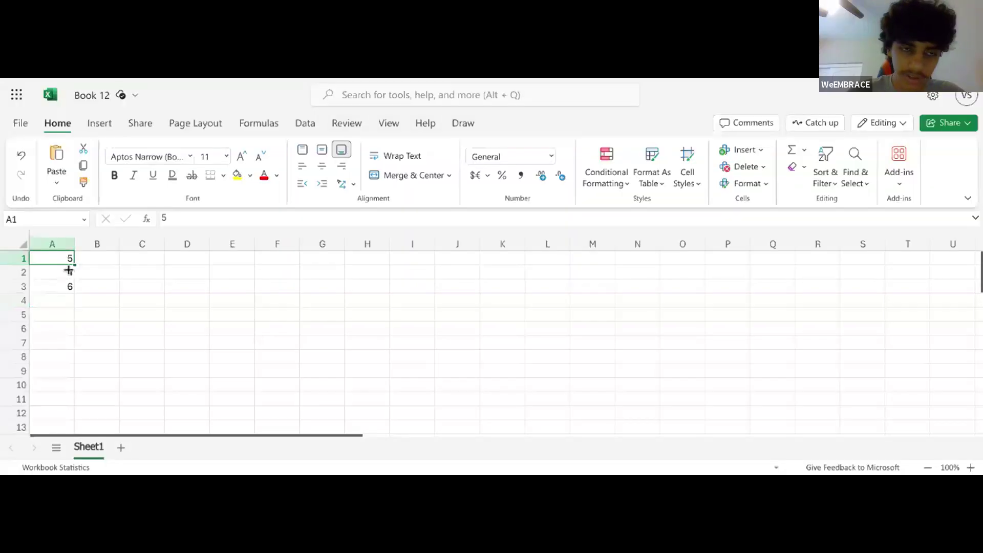
Enter the formula =sum(a1:a3) in cell A4 to total the three values above it
click(67, 273)
click(68, 285)
click(63, 301)
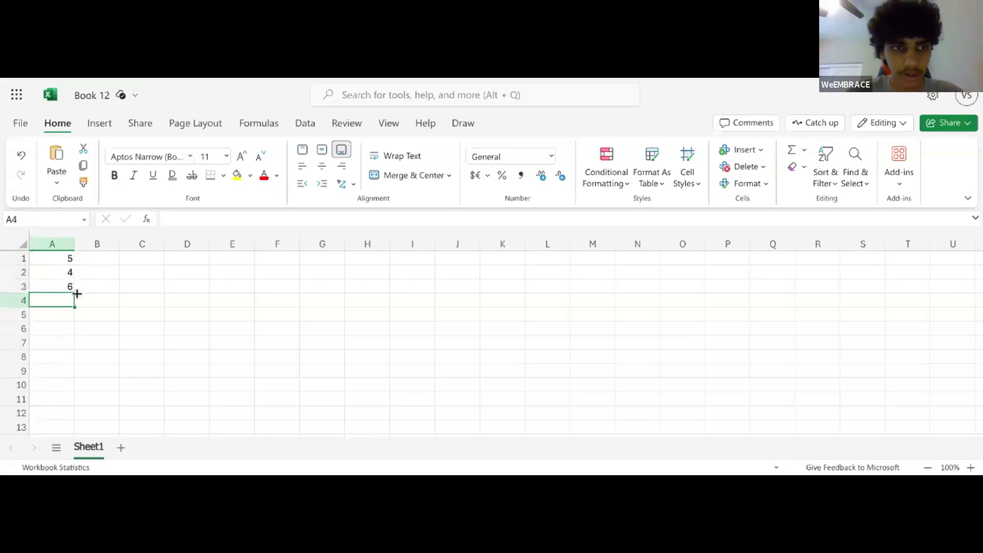
text(=(su)
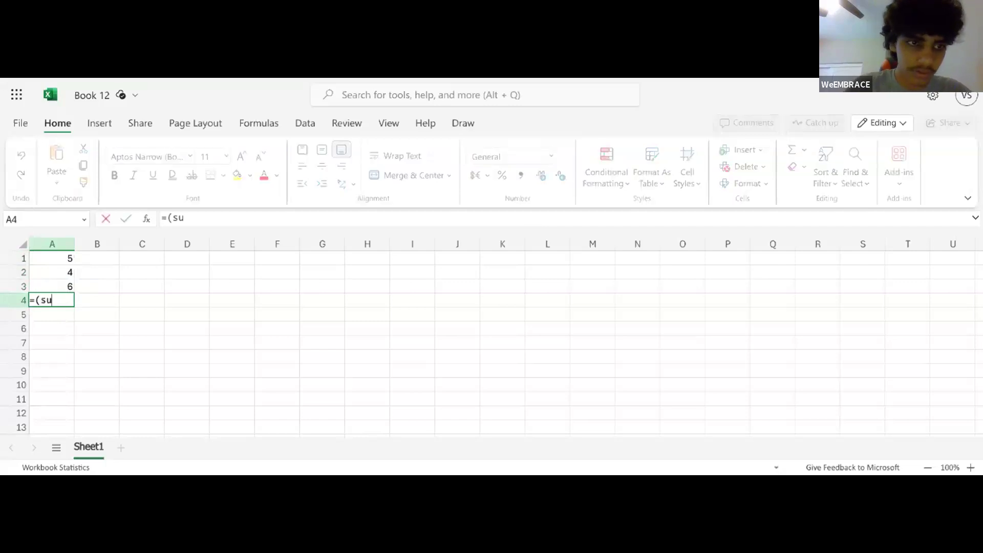
key(BackSpace)
key(BackSpace)
text(sum)
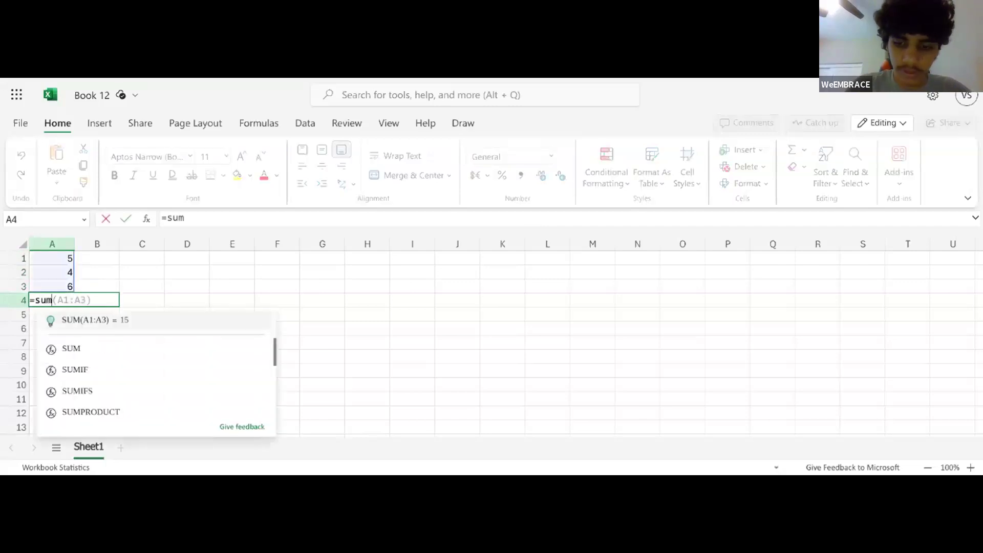
text(()
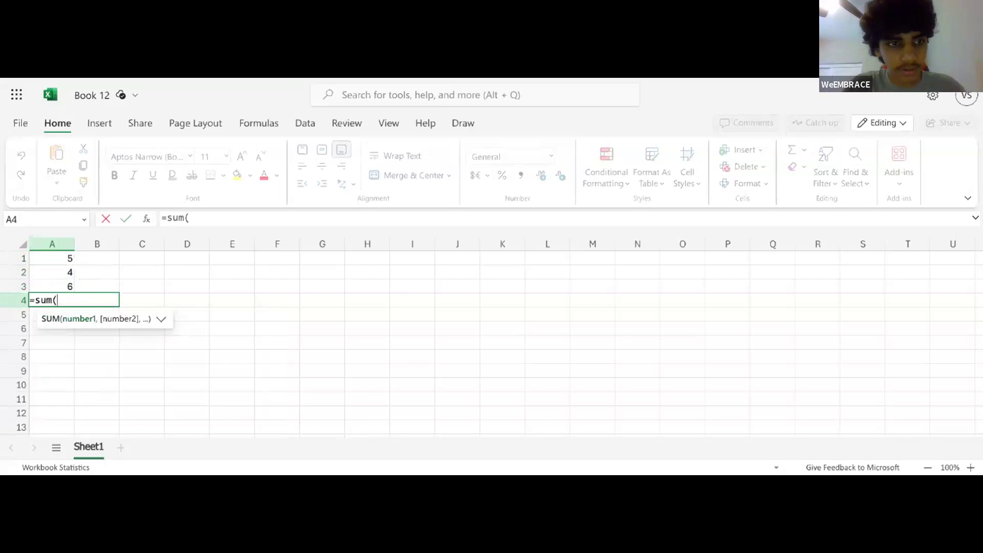
text(a1)
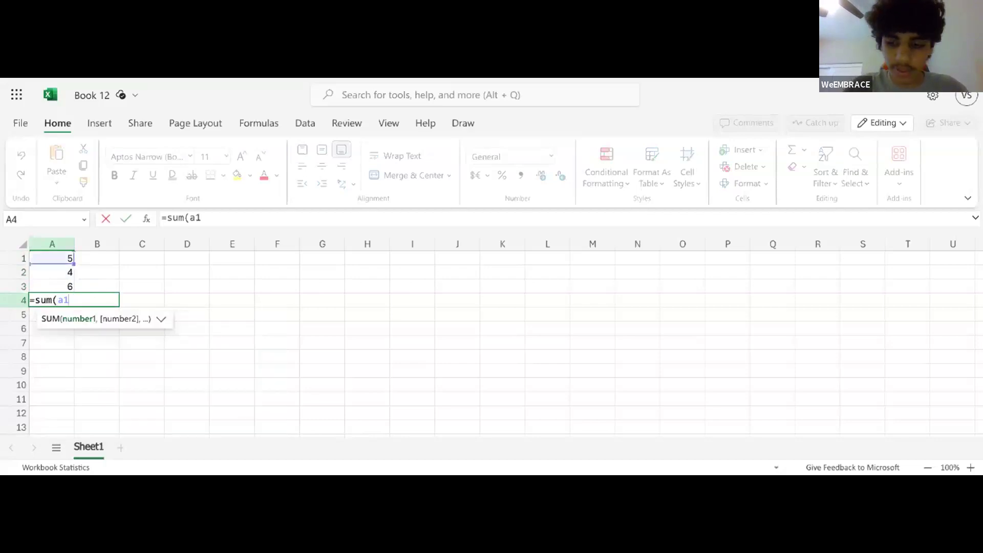
text(:a)
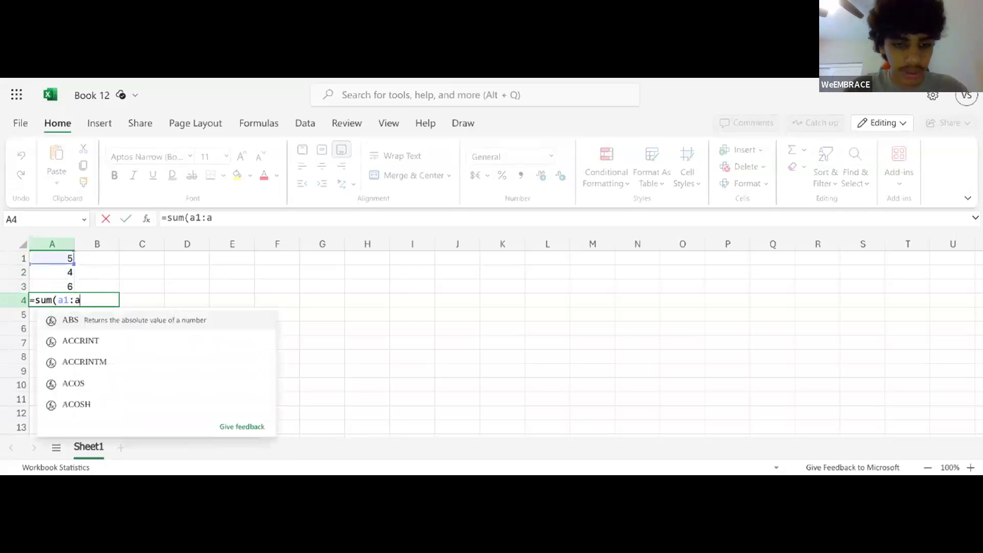
text(3))
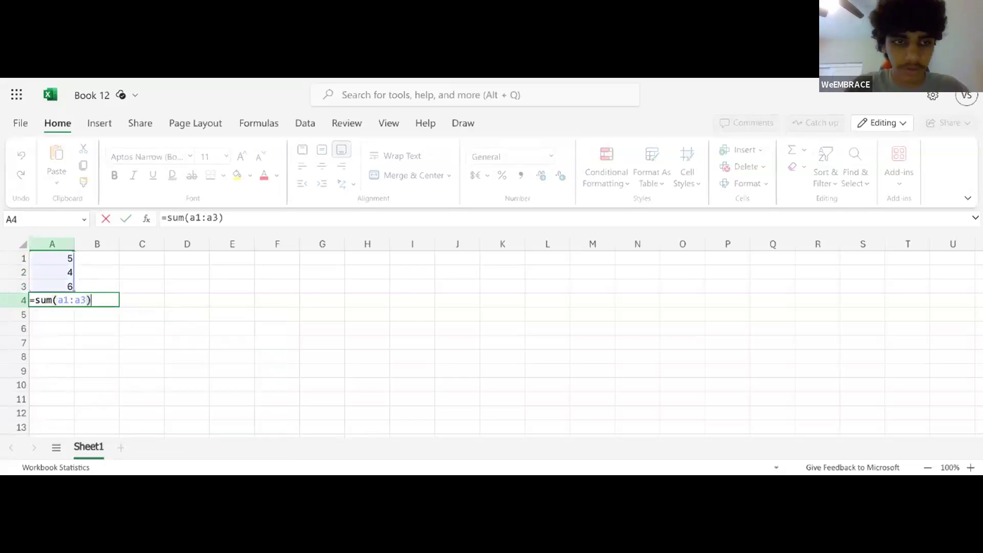
Inspect the first value in cell A1 and the cell range used by the SUM formula in cell A4
click(70, 260)
text(5)
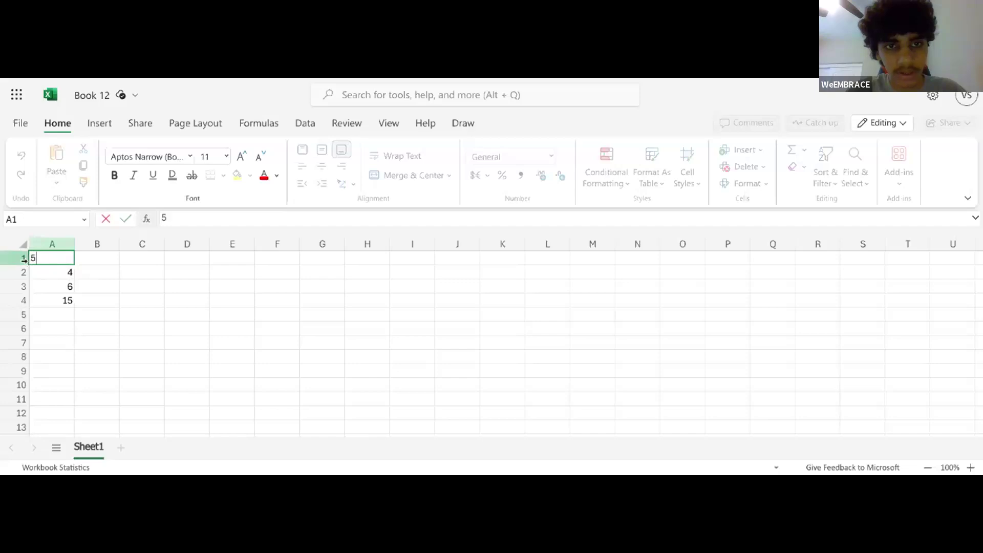
click(208, 298)
click(95, 285)
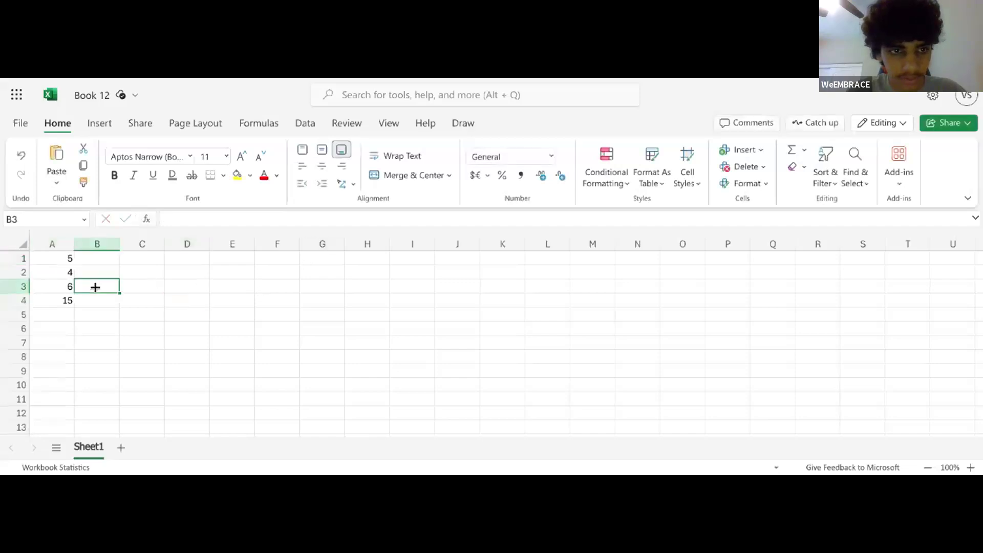
click(48, 302)
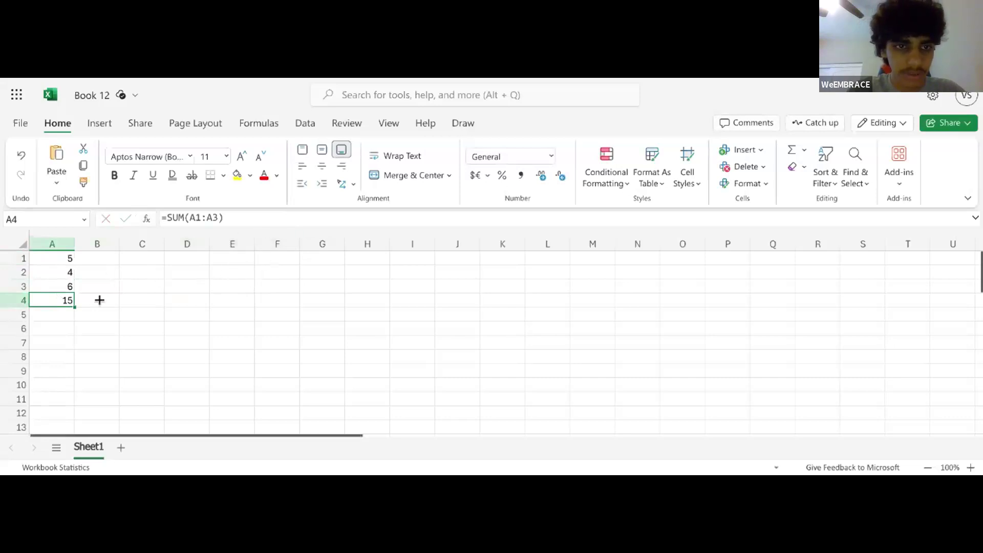
double_click(65, 300)
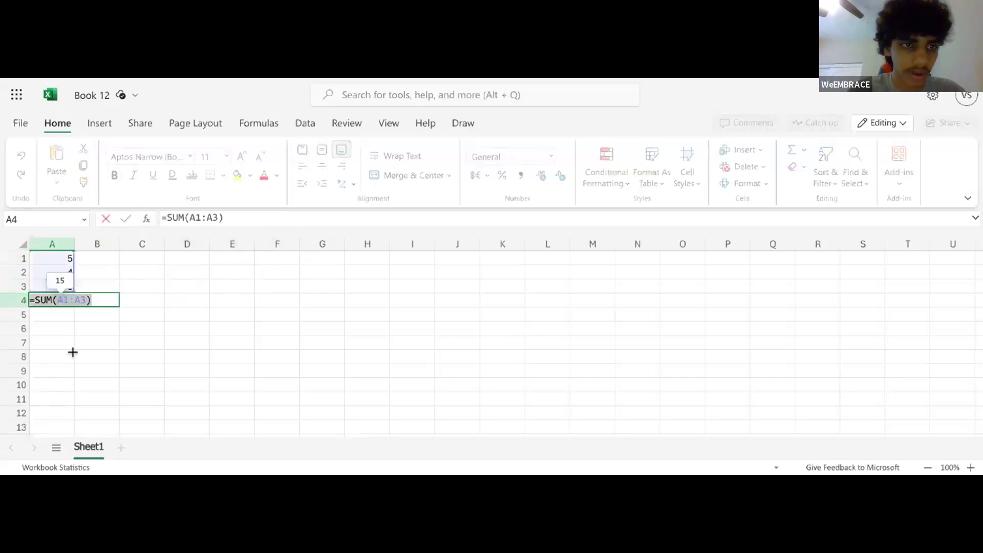
click(67, 300)
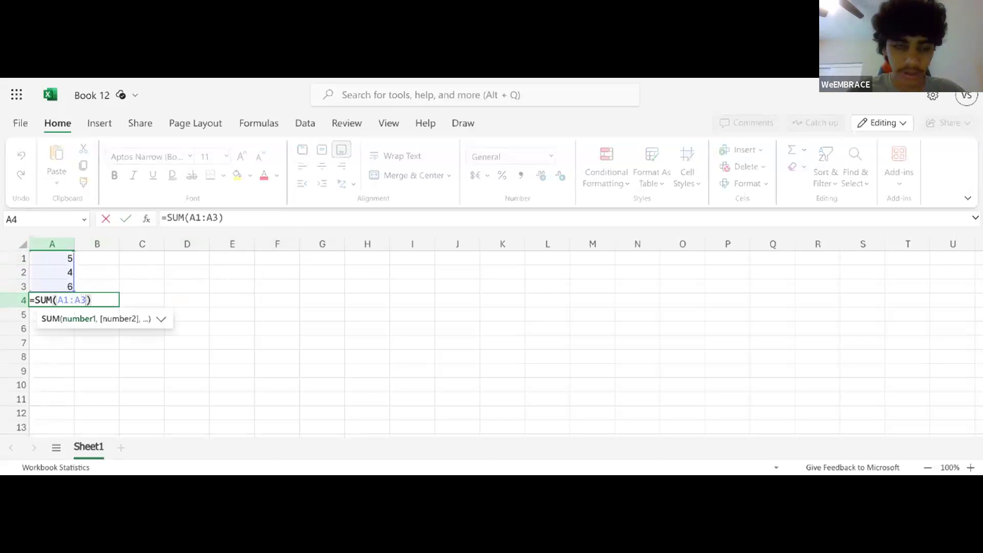
key(Return)
drag(54, 262, 53, 300)
click(130, 302)
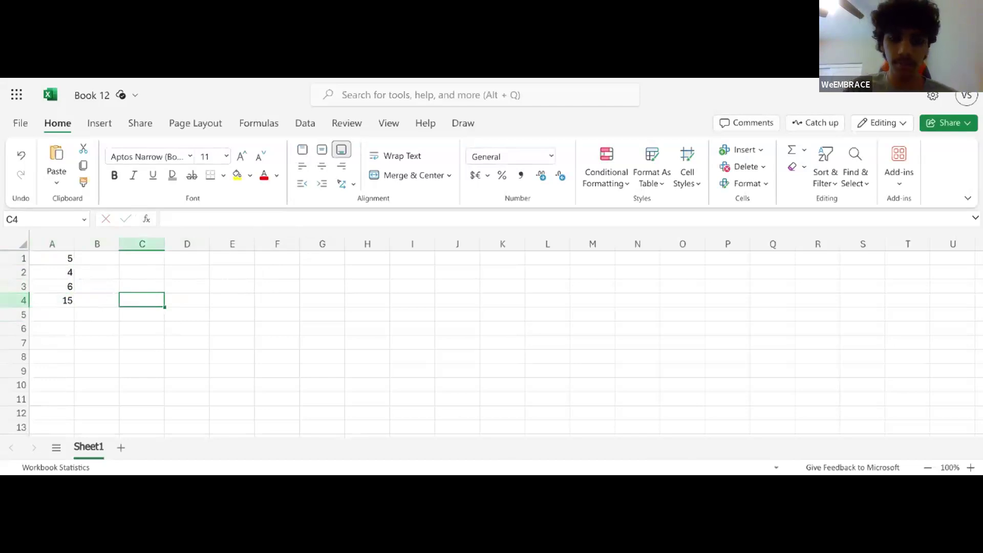
Clear the SUM formula from cell A4
drag(78, 306, 46, 259)
drag(49, 300, 48, 259)
key(BackSpace)
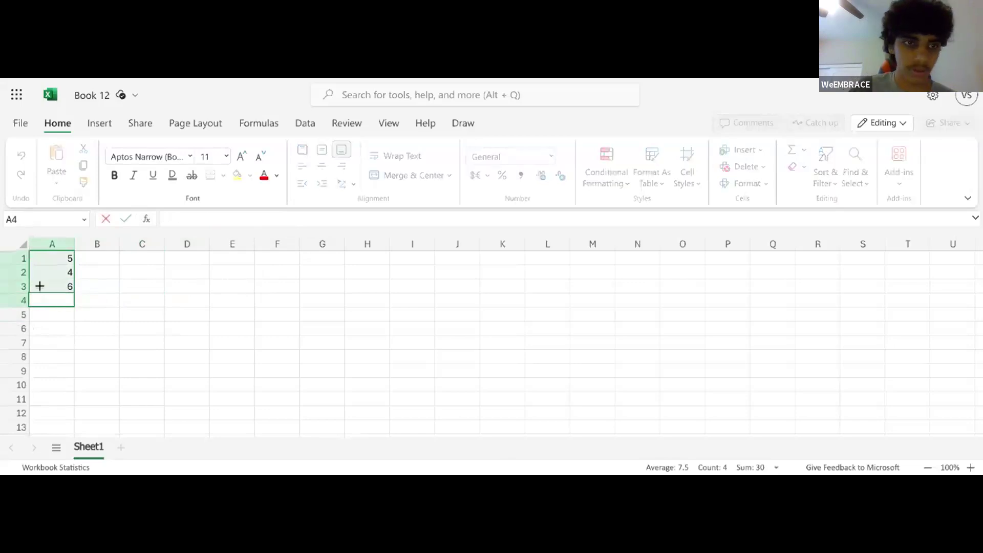
right_click(37, 276)
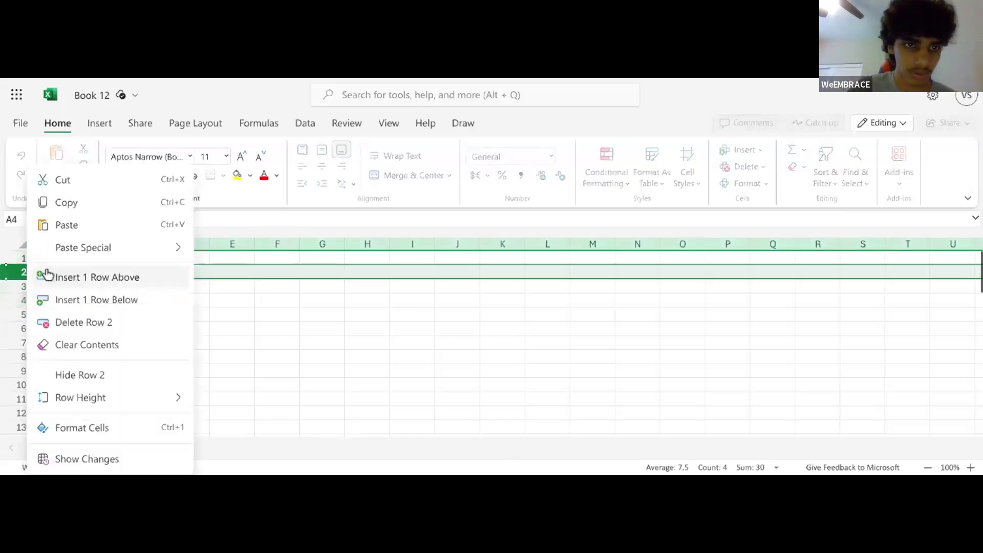
key(Escape)
Delete cells A1 to A3, shifting the cells below up
drag(70, 287, 70, 257)
text(6)
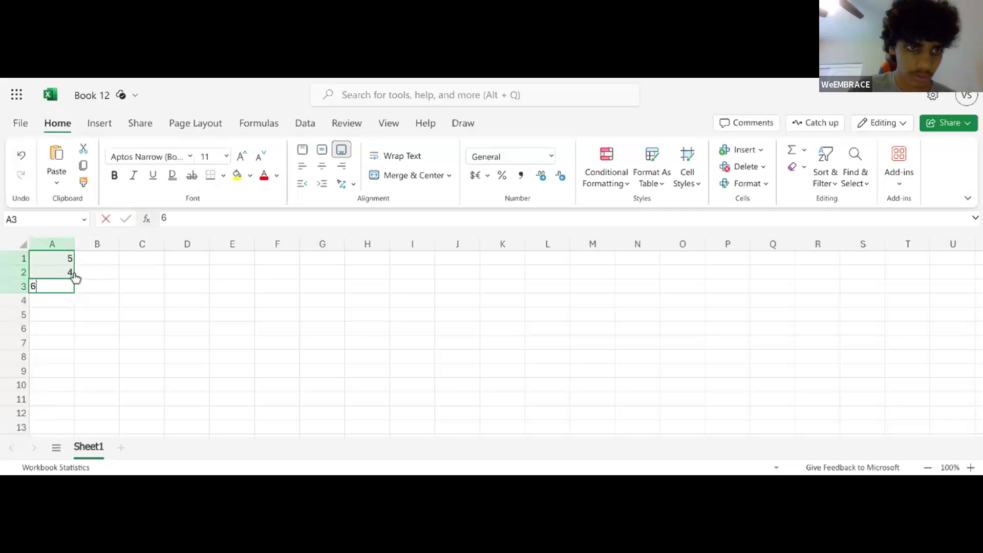
right_click(75, 277)
mouse_move(154, 249)
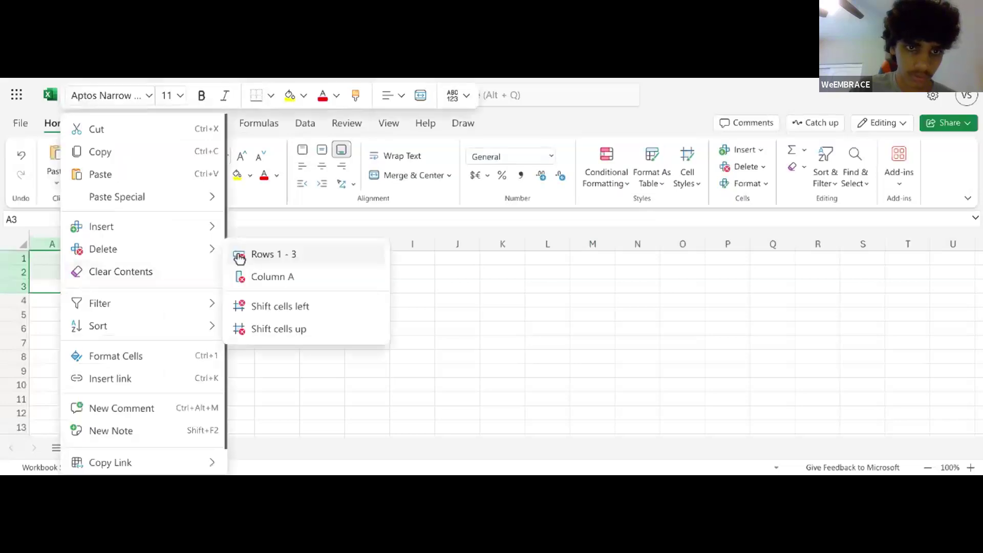
click(308, 333)
click(321, 356)
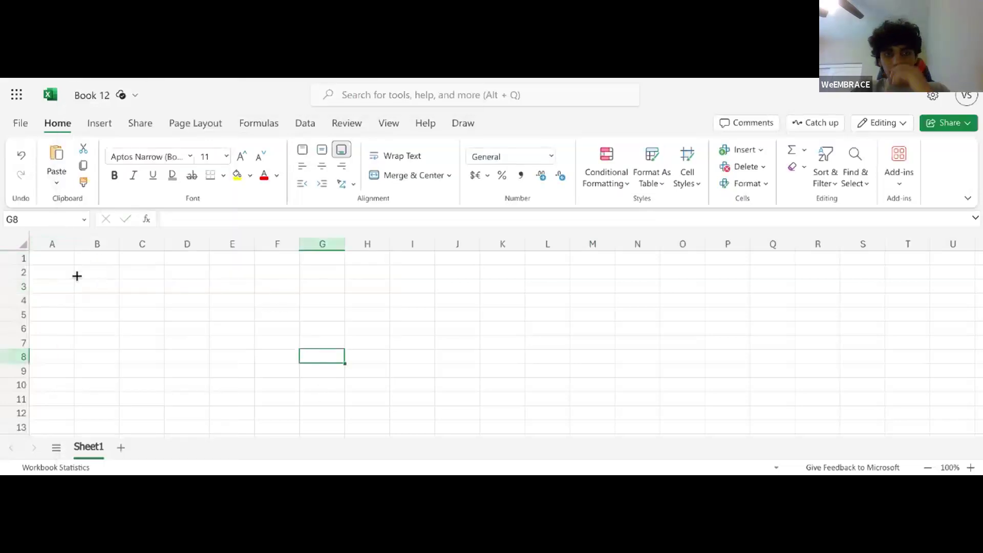
click(65, 261)
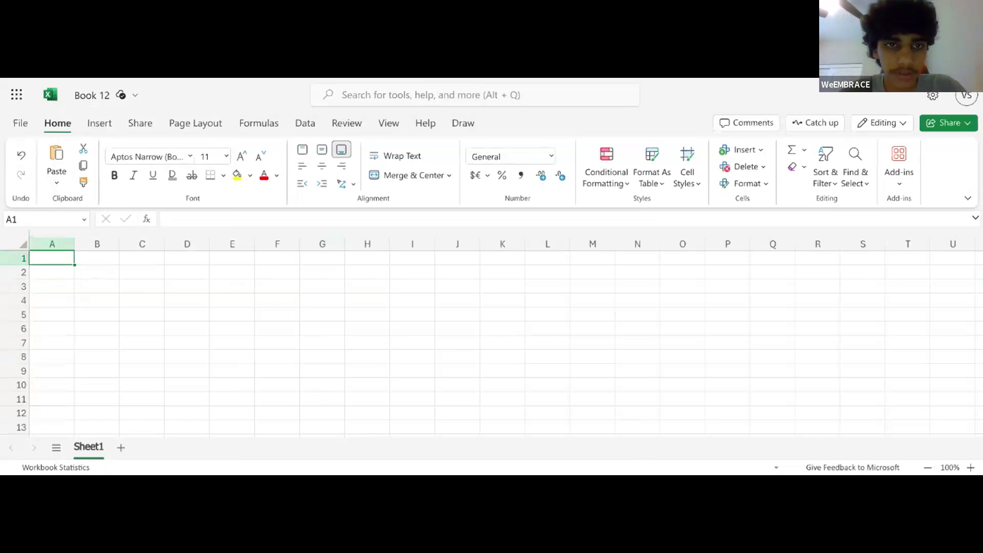
double_click(63, 257)
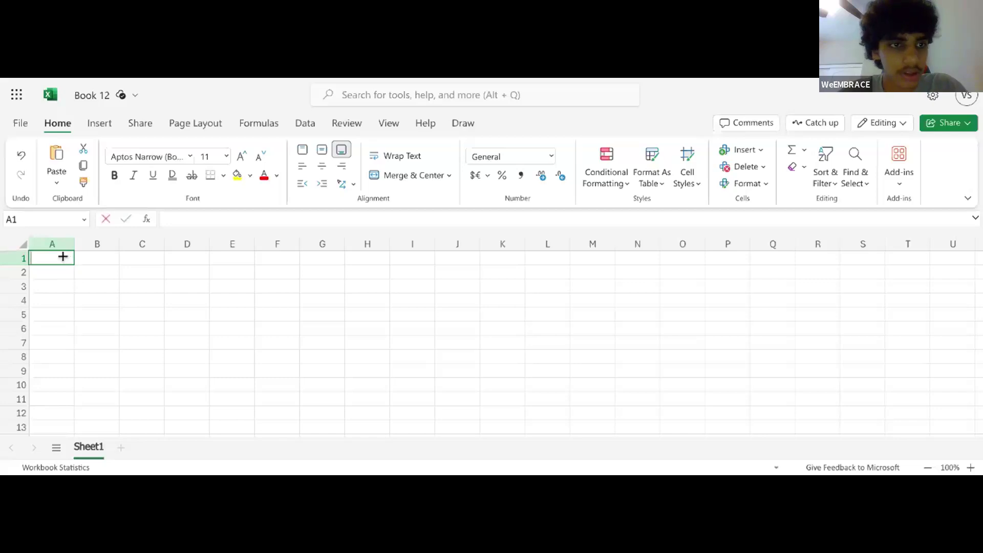
key(Escape)
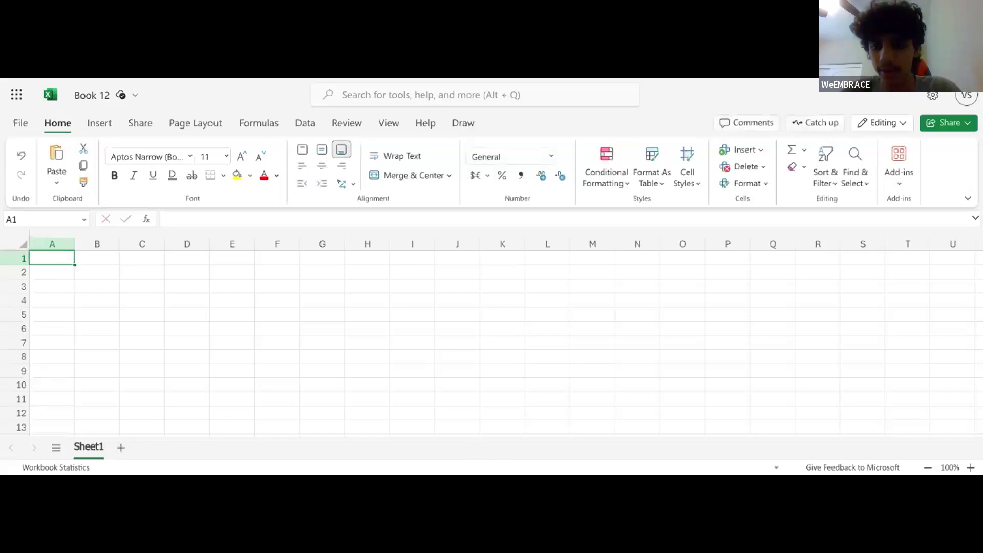
double_click(66, 255)
key(Escape)
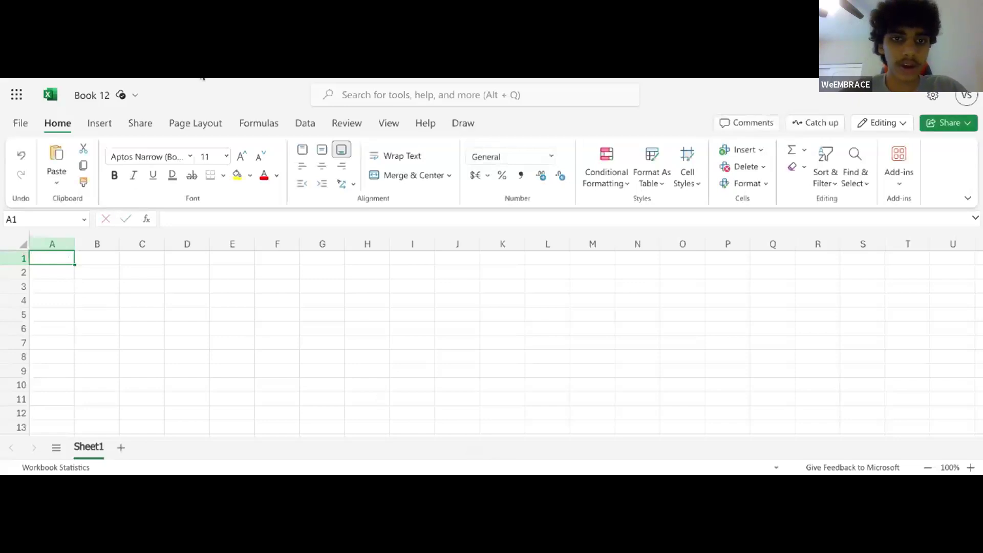
Enter the heading "Values" in bold in cell A1
double_click(40, 259)
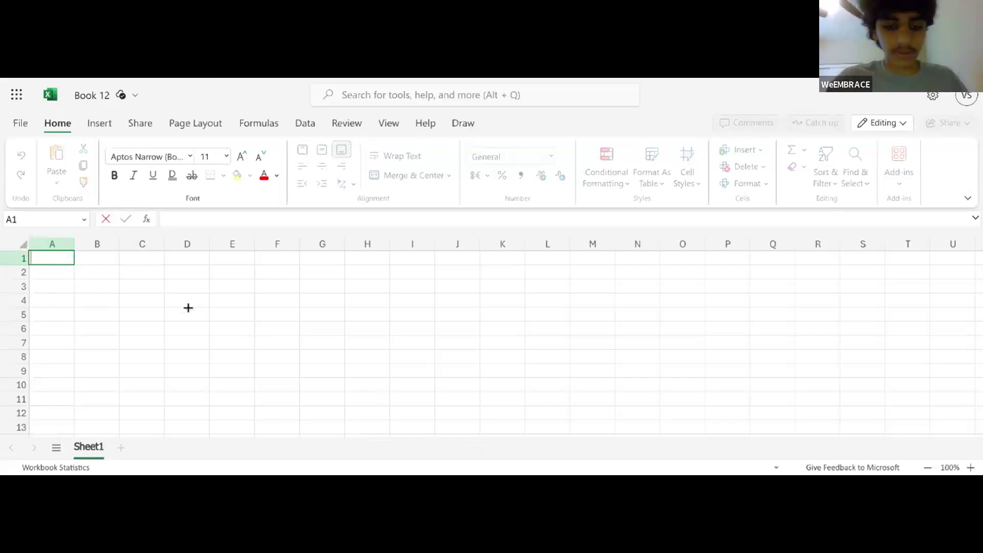
text(Valu)
key(BackSpace)
key(BackSpace)
key(BackSpace)
key(BackSpace)
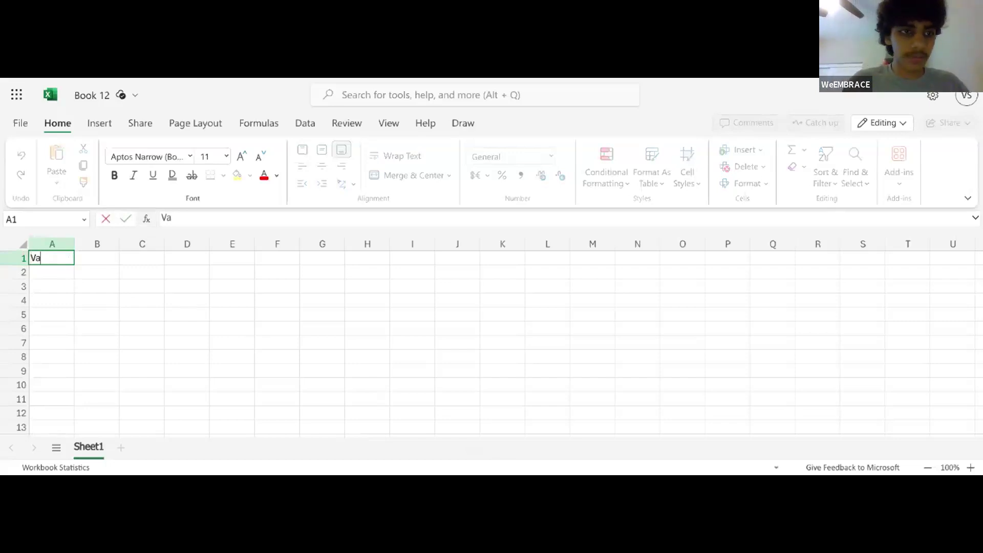
key(ctrl+b)
text(Values)
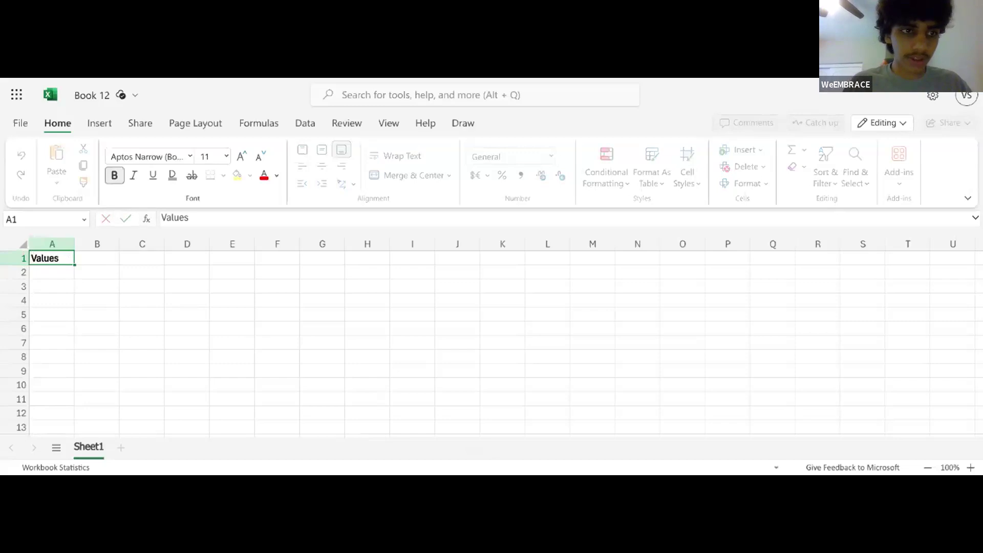
key(Return)
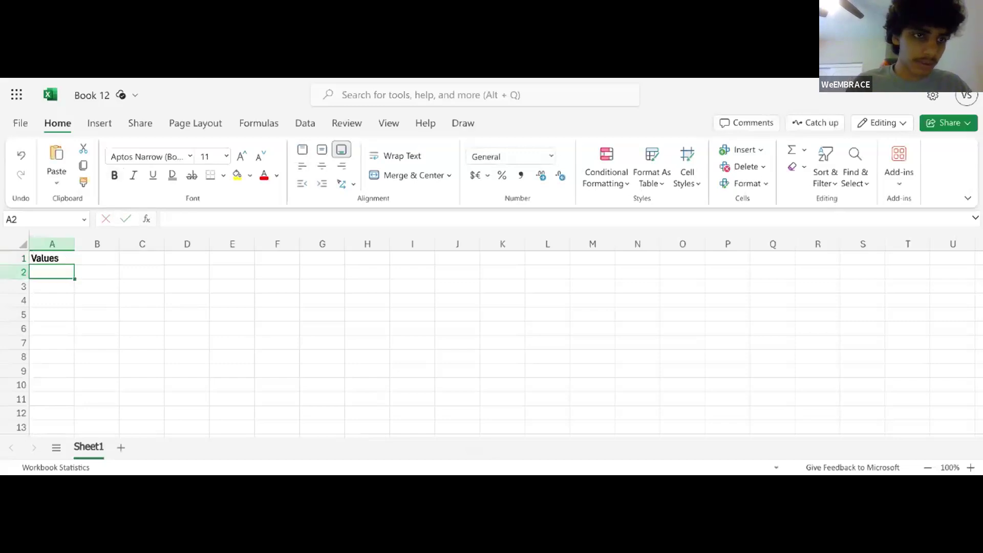
Enter 19 in cell A2 and 17 in cell A3 beneath the Values heading
double_click(47, 275)
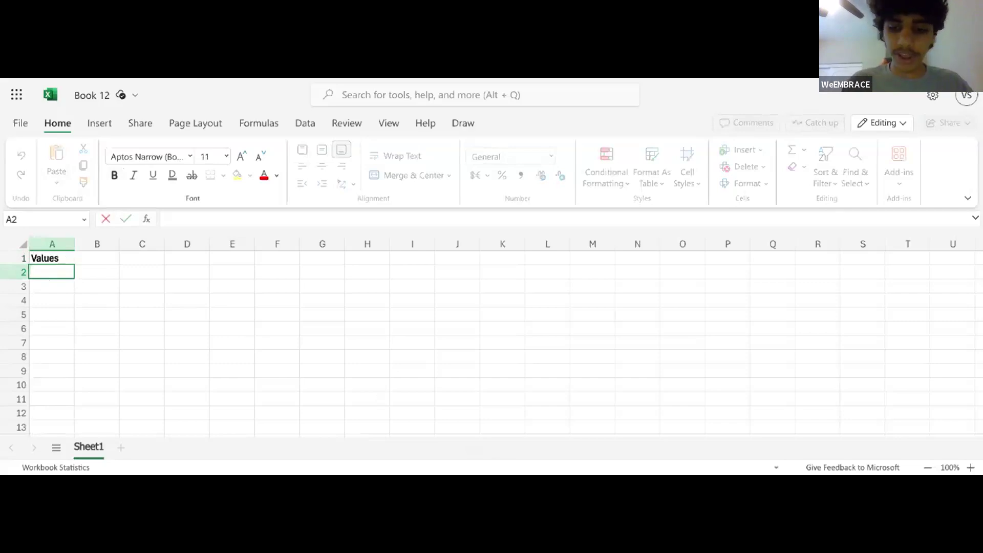
text(19)
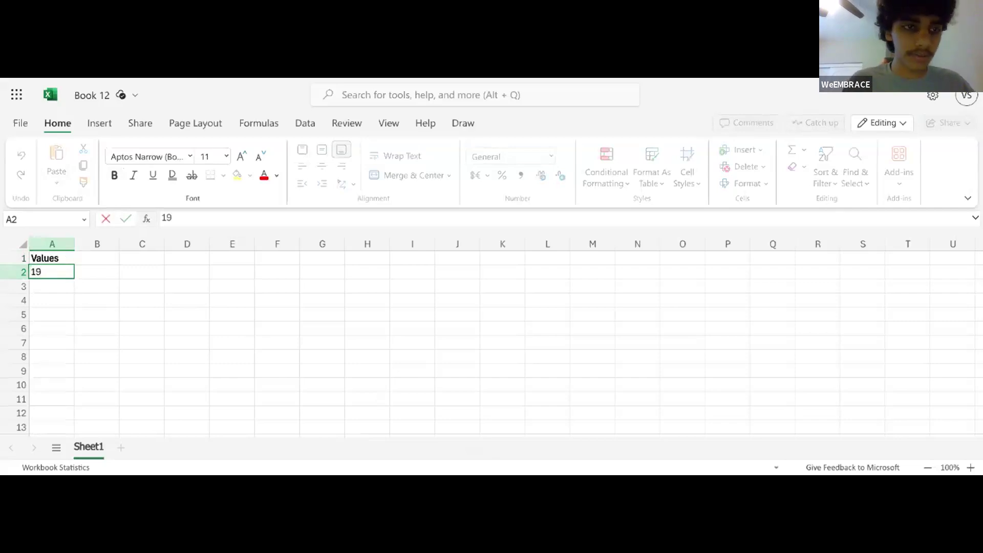
key(Return)
text(17)
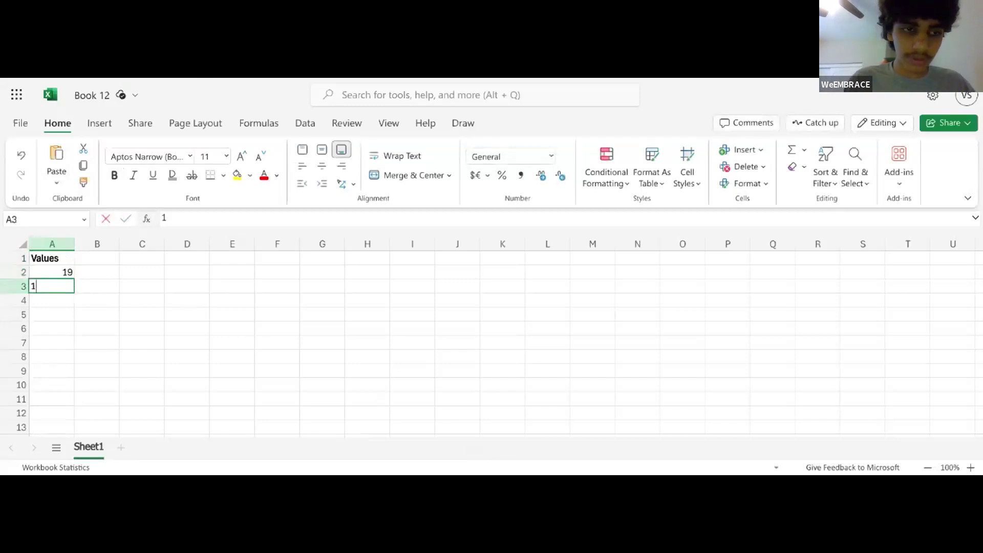
Fill cells A3 through A9 under the Values heading with 17, 20, 15, 4, 10, 18 and 16
key(Return)
text(20)
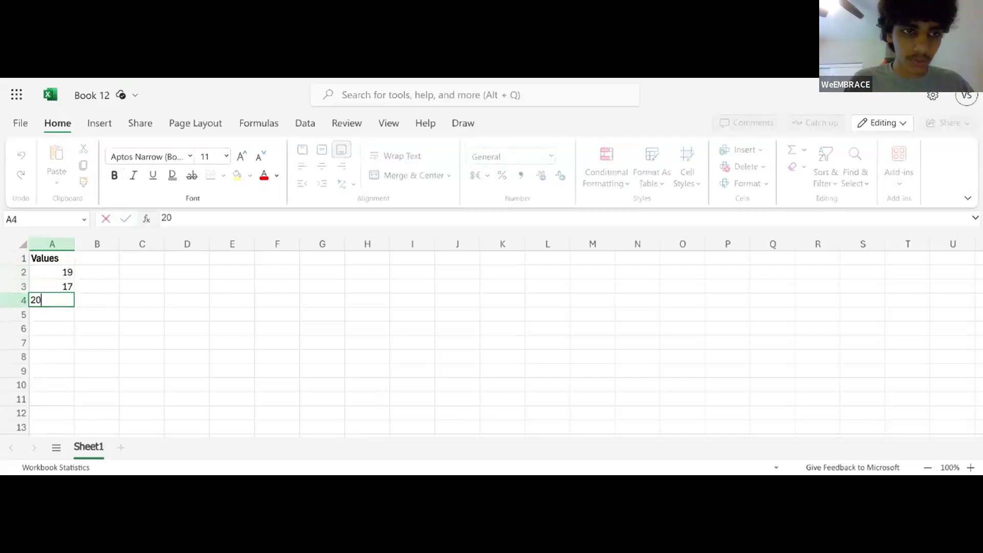
key(Return)
text(15)
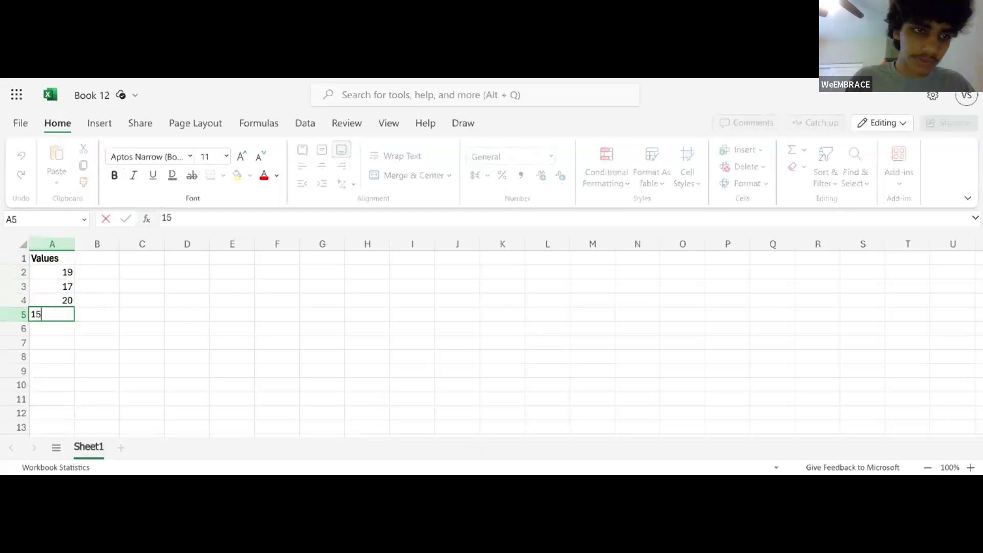
key(Return)
text(4)
key(Return)
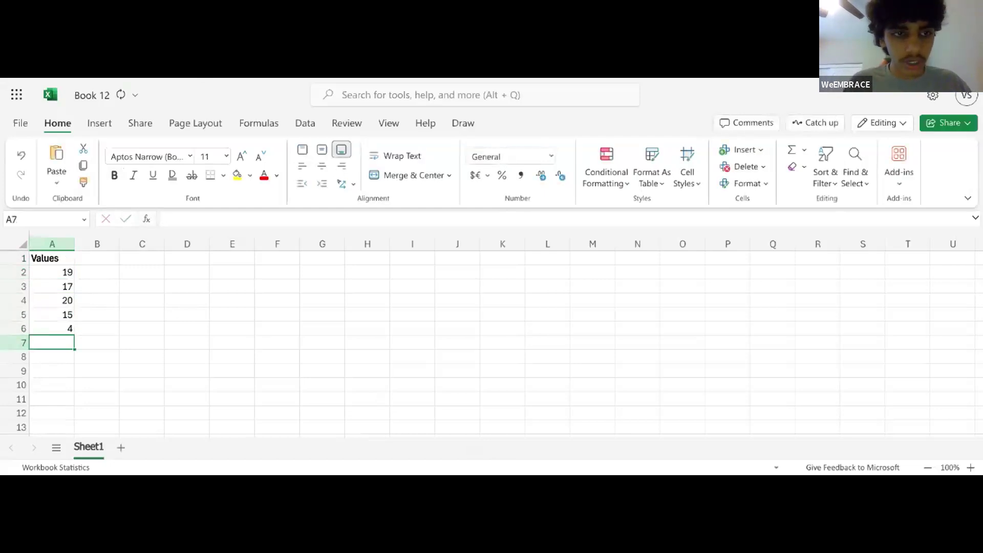
text(10)
key(Return)
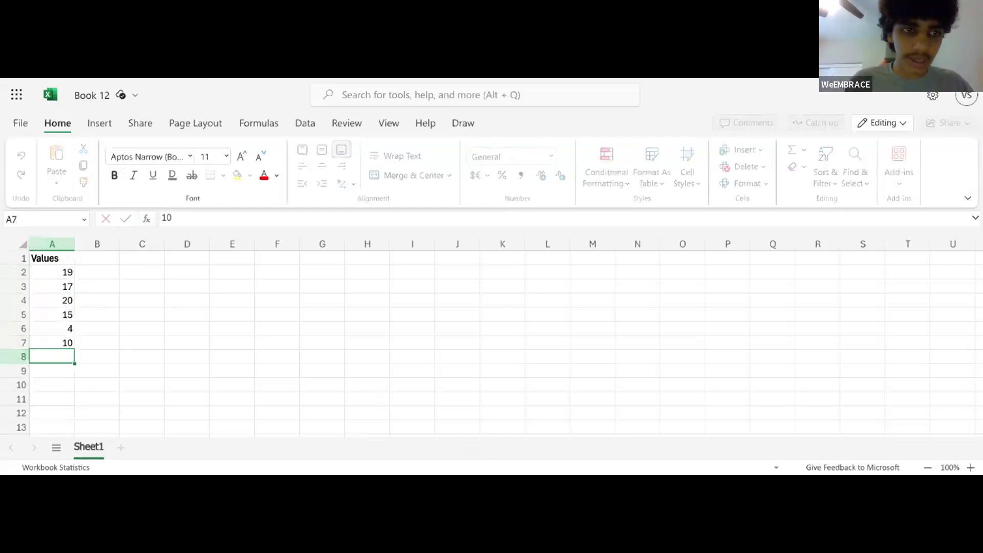
text(18)
key(Return)
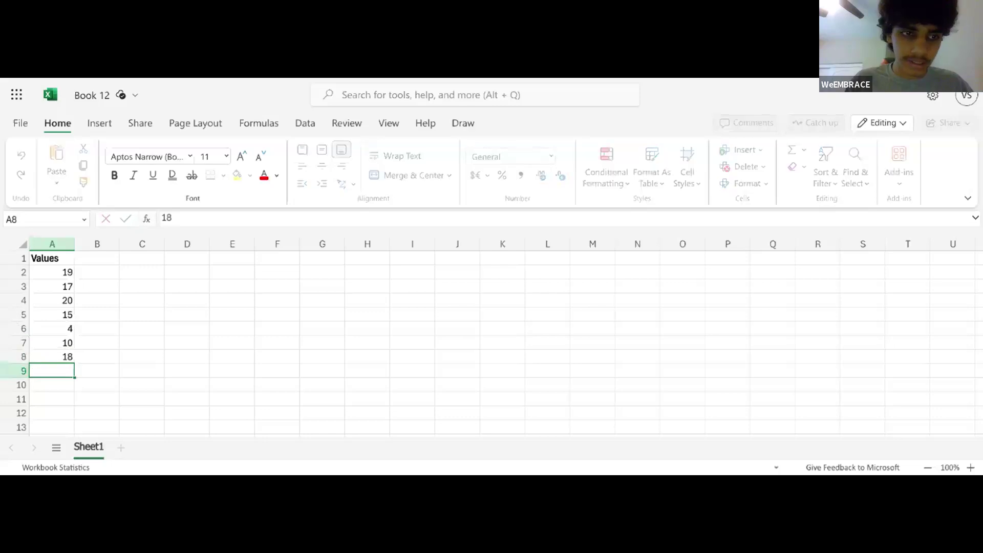
text(16)
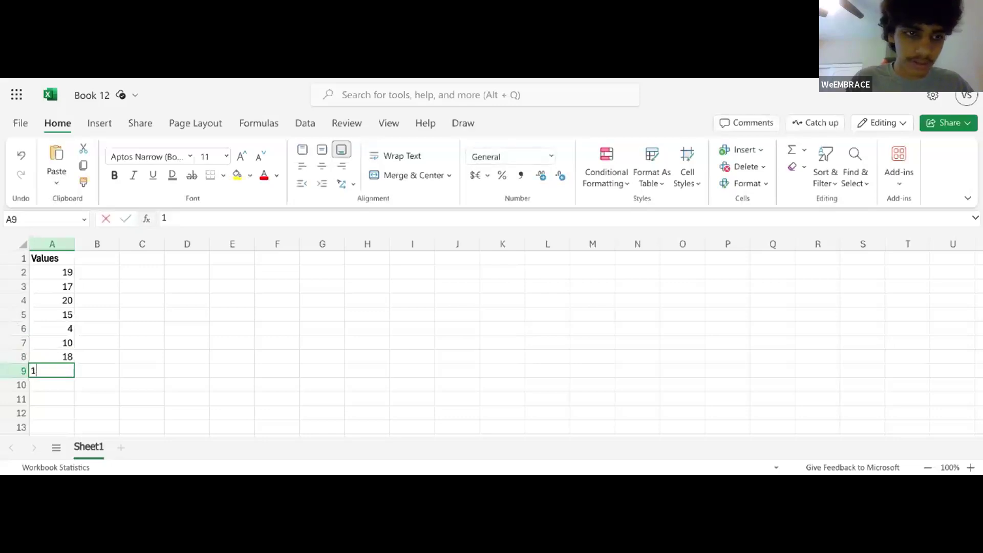
key(Return)
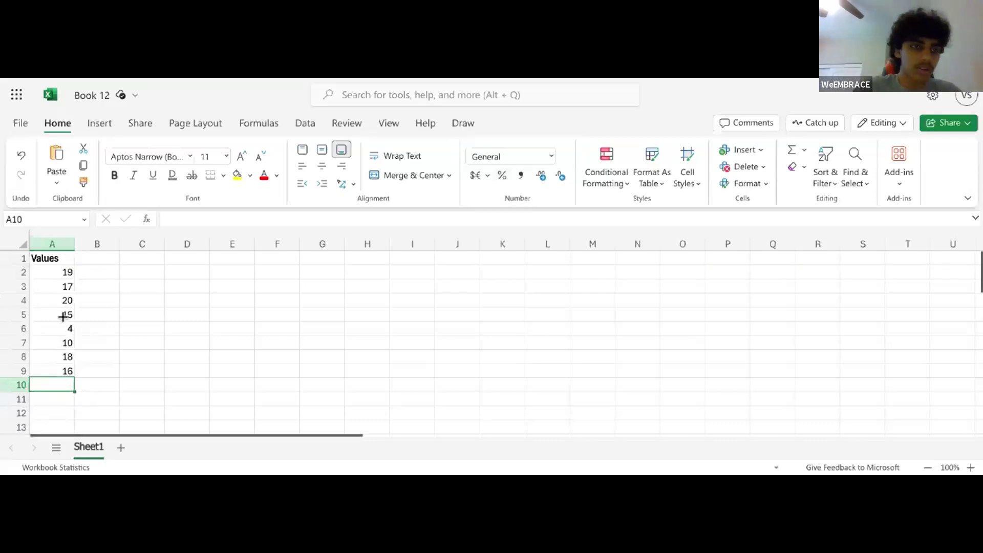
click(46, 273)
drag(47, 273, 59, 372)
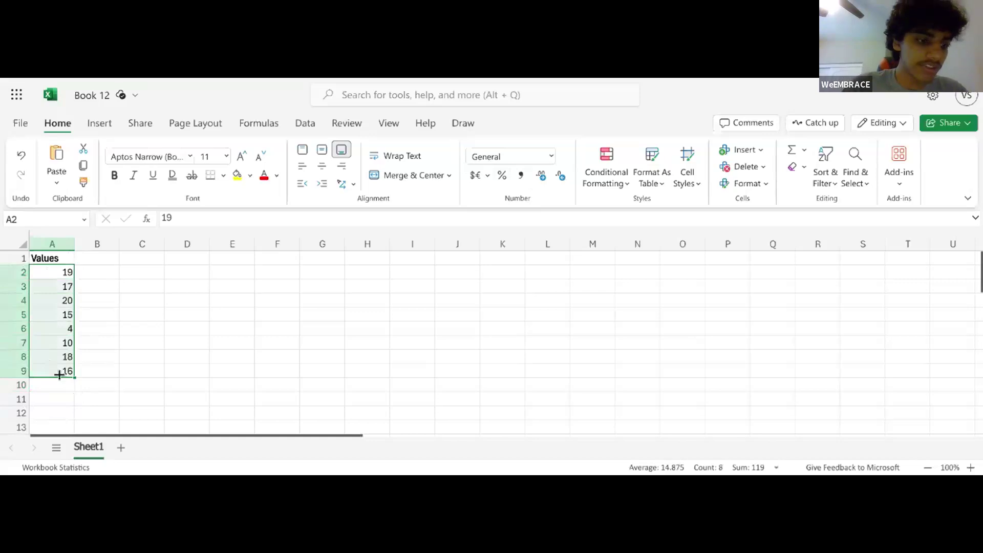
click(66, 256)
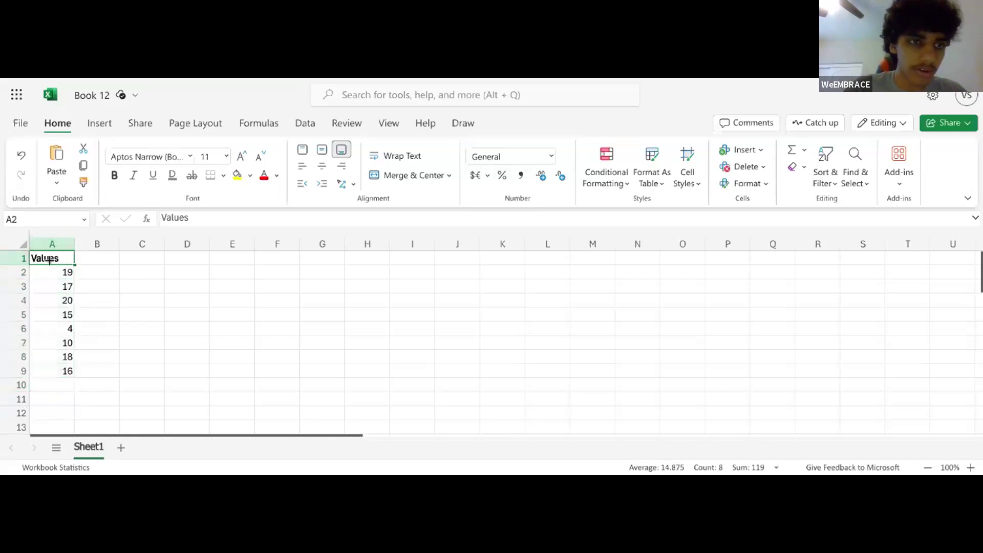
drag(59, 273, 61, 373)
Enter the formula =min(a2:a9) in cell A10, directly below the list of values
click(66, 384)
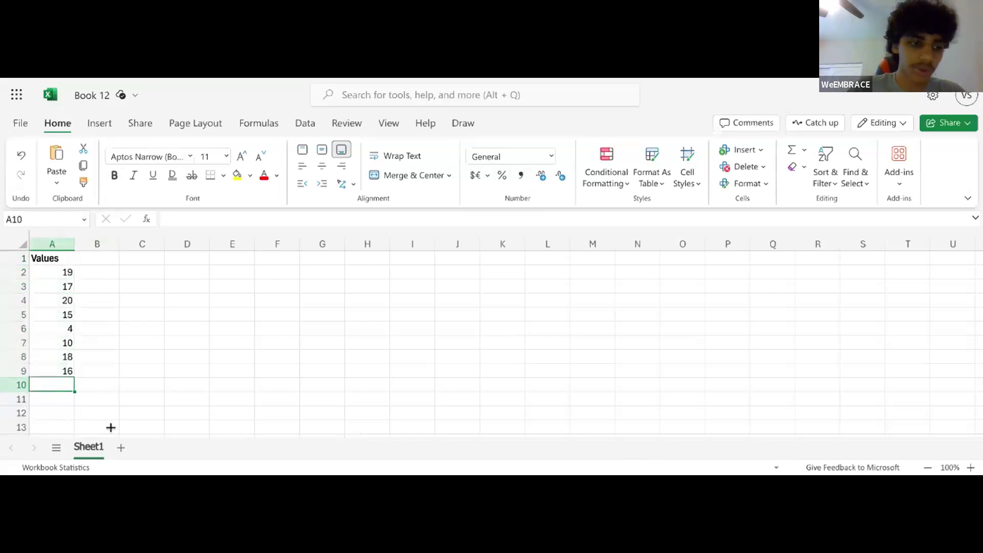
text(=)
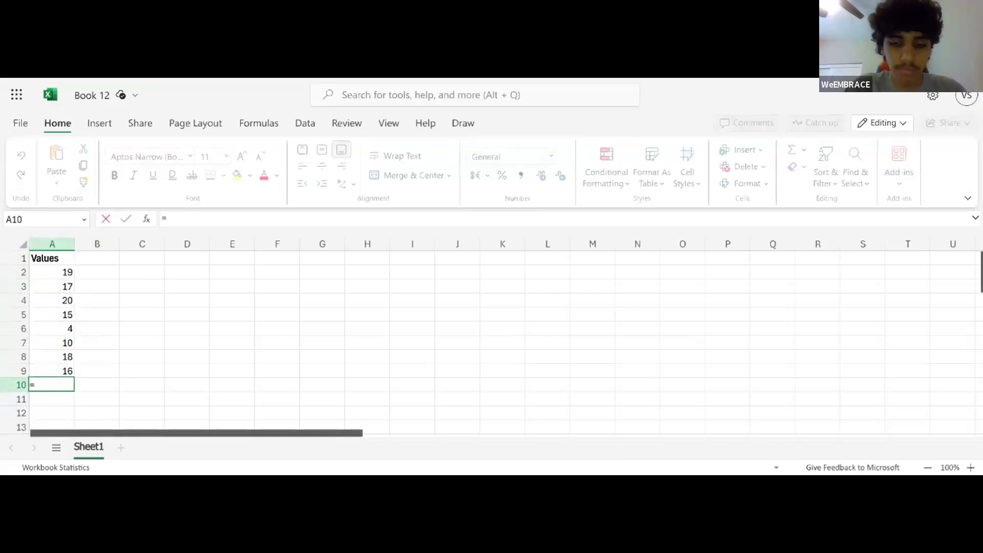
text(min)
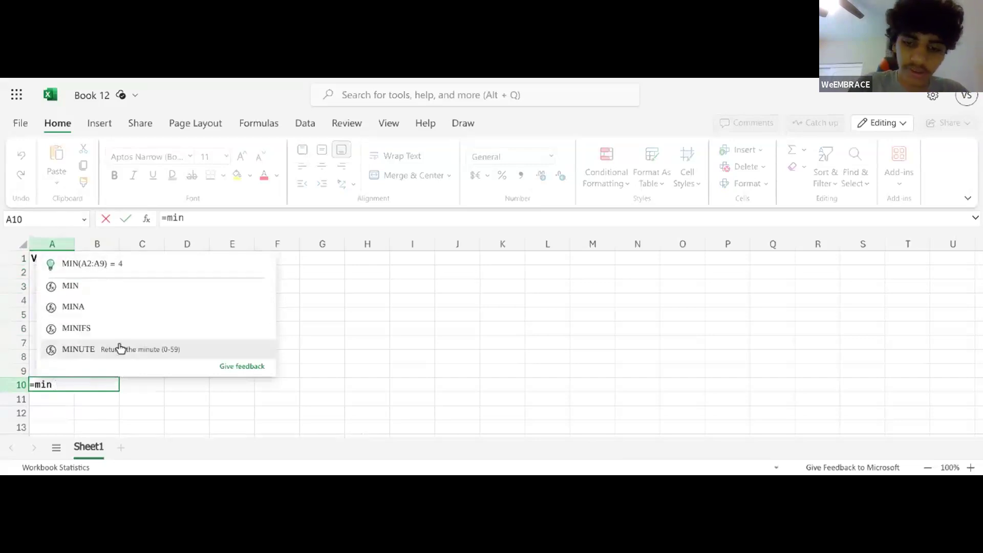
text((a2:)
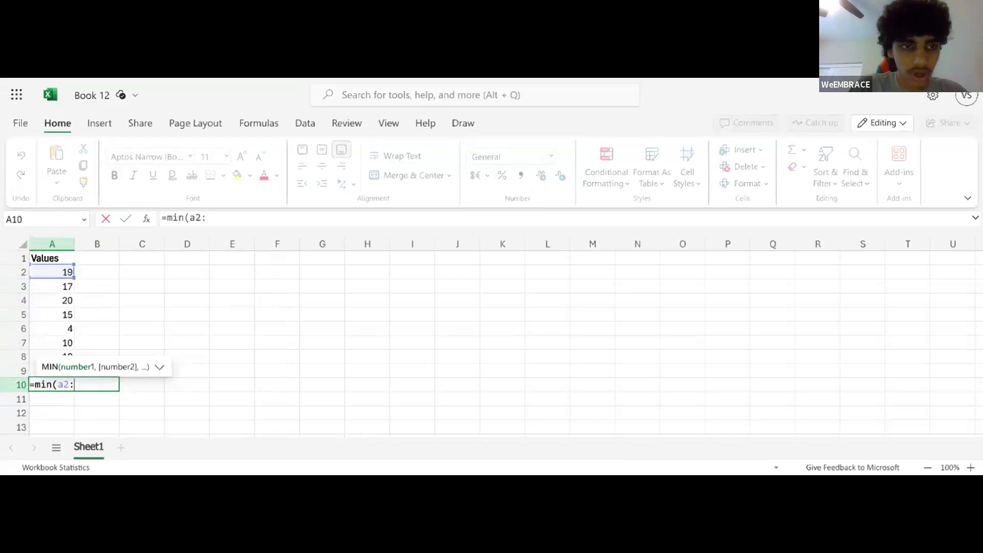
text(a9)
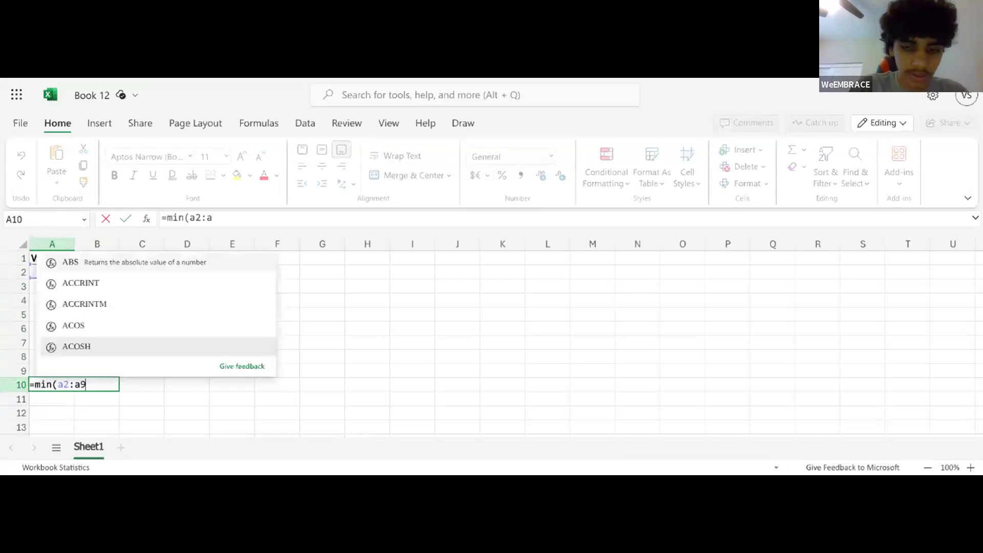
text())
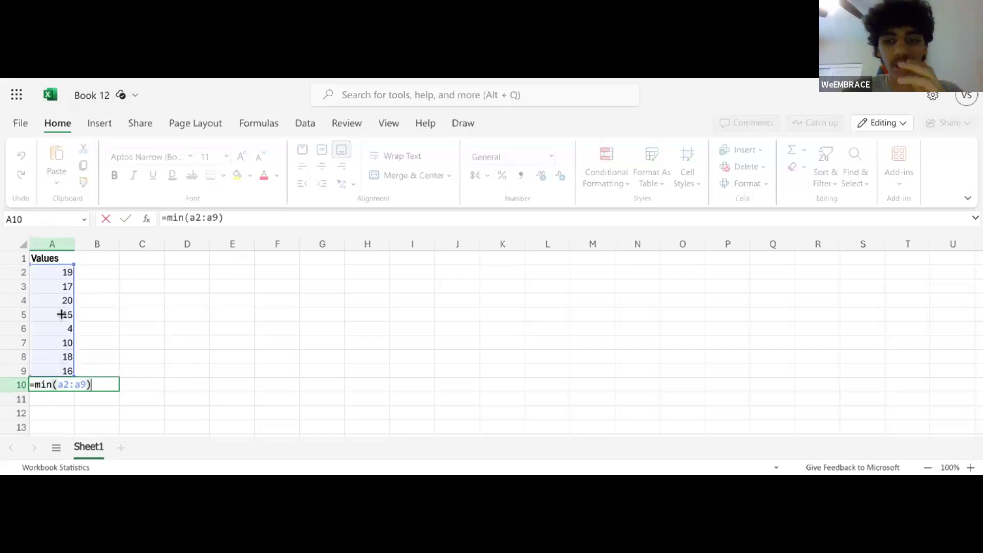
drag(93, 386, 1, 385)
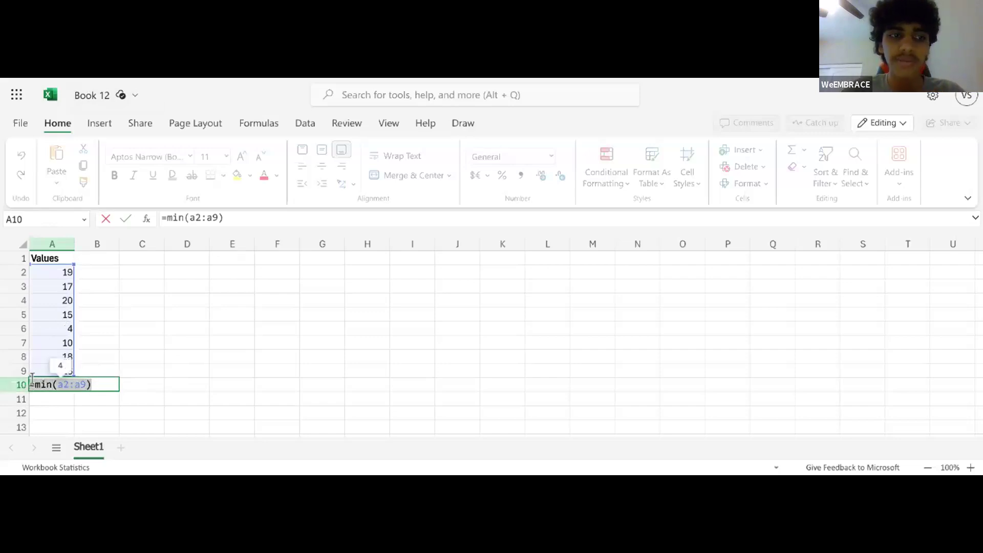
click(105, 389)
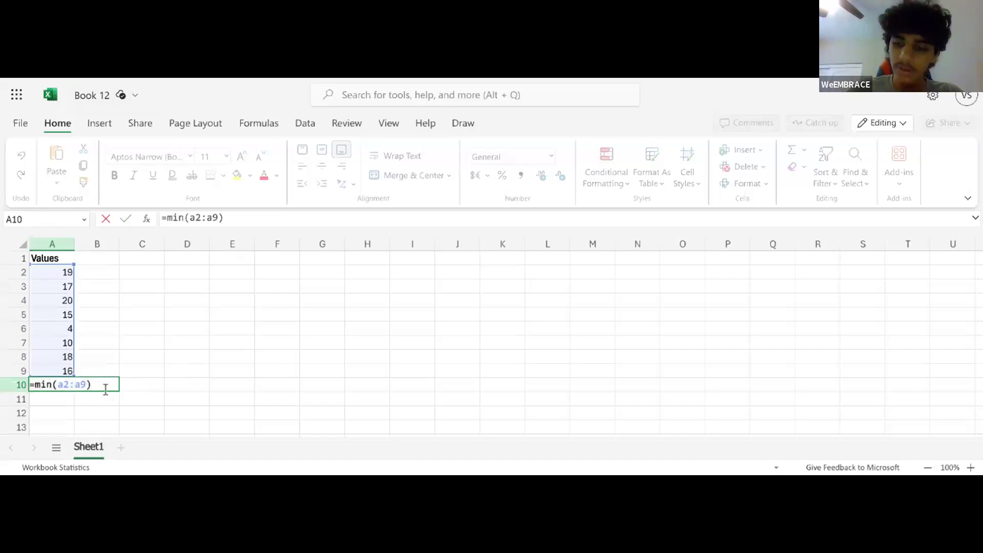
key(Return)
Check the minimum in cell A10 against the individual numbers in the Values column
click(60, 385)
double_click(60, 385)
click(125, 344)
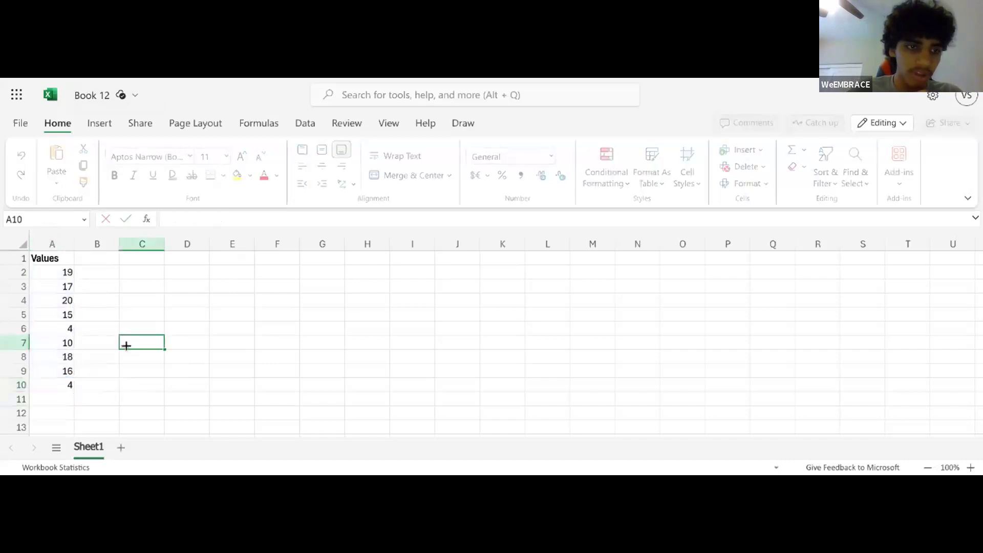
click(50, 331)
key(shift+space)
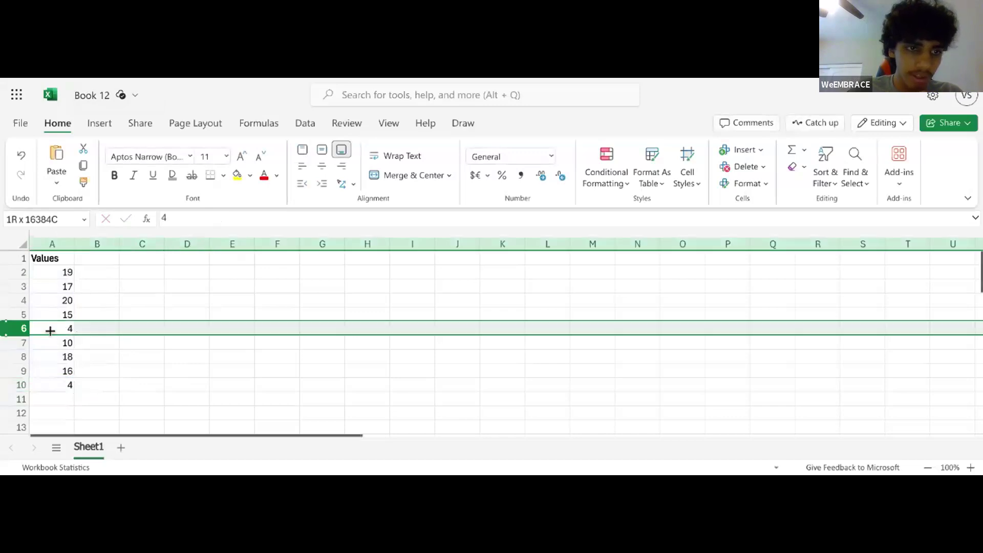
click(115, 326)
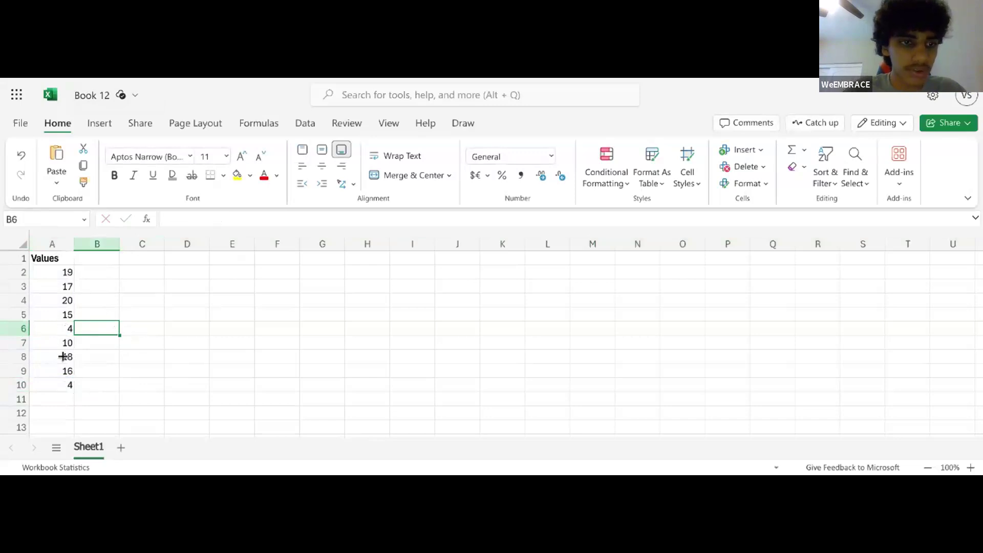
click(63, 312)
click(68, 301)
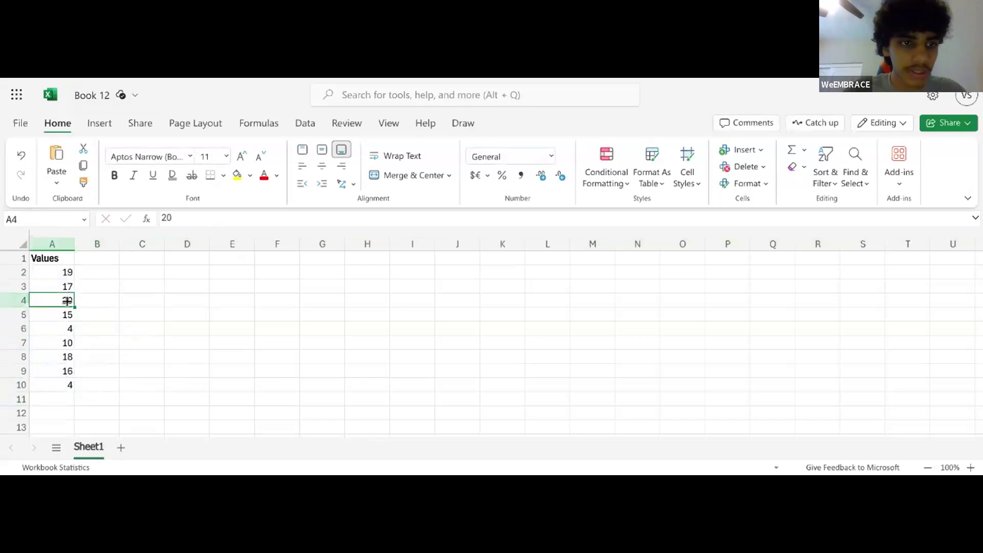
Remove the MIN formula from cell A10 so the cell below the values is empty
click(70, 386)
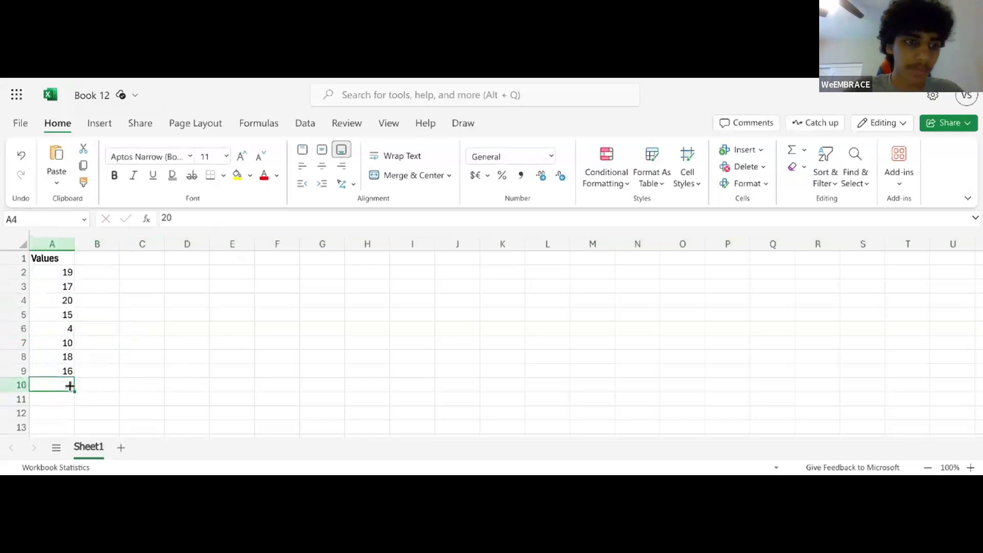
text(=MIN(A2:A9))
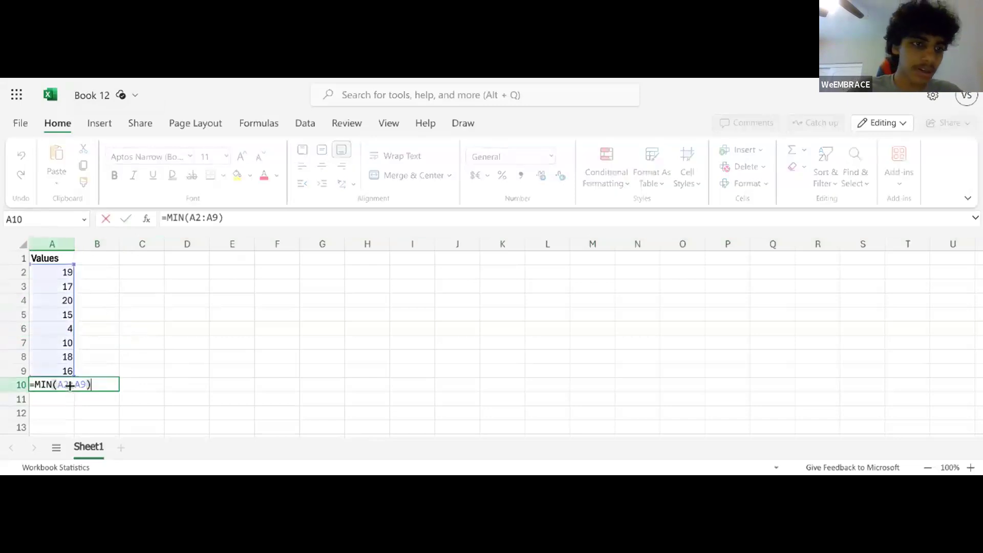
triple_click(106, 384)
key(BackSpace)
key(Escape)
Enter the bold heading "Min & Max" in cell D1
click(146, 339)
click(192, 326)
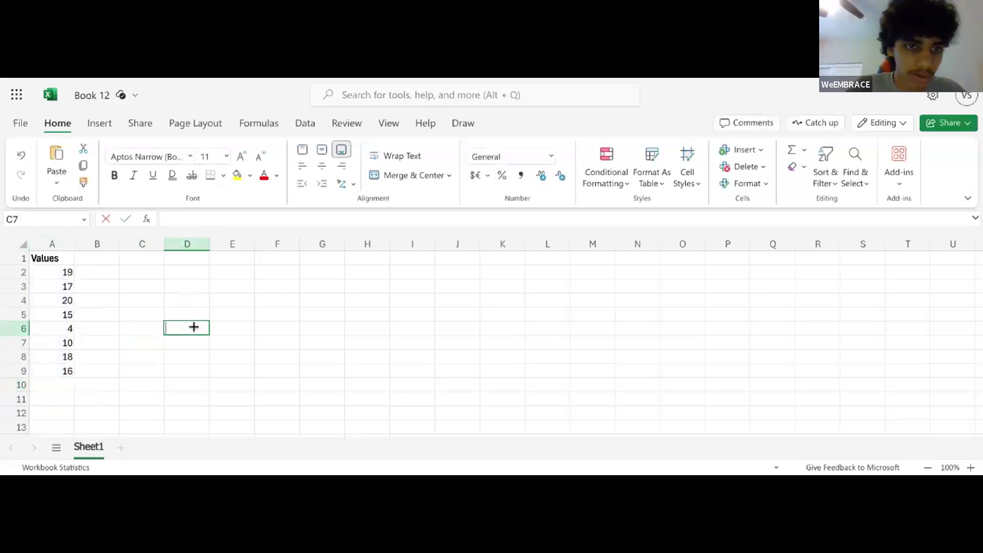
click(191, 297)
click(187, 284)
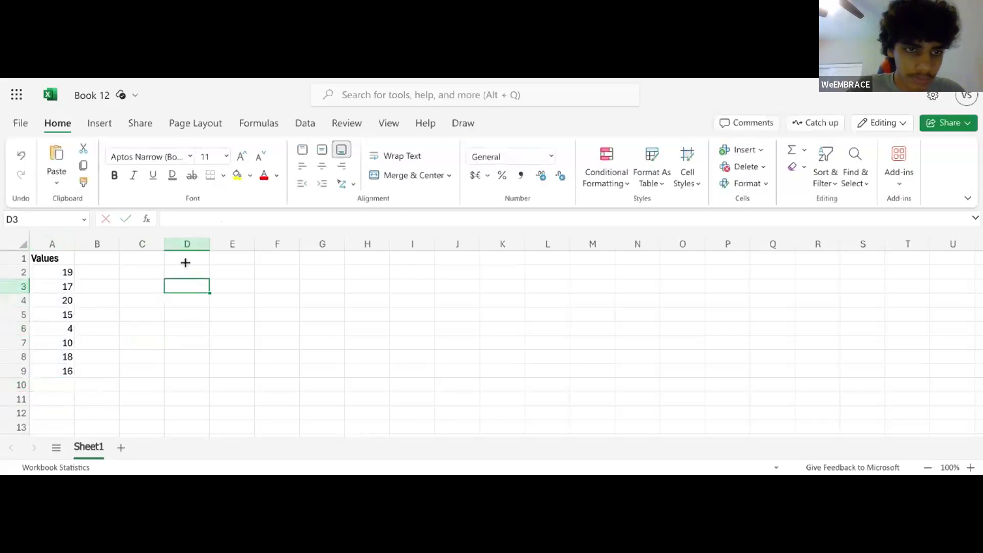
double_click(186, 259)
text(Max)
key(BackSpace)
key(BackSpace)
key(BackSpace)
key(ctrl+b)
text(Min)
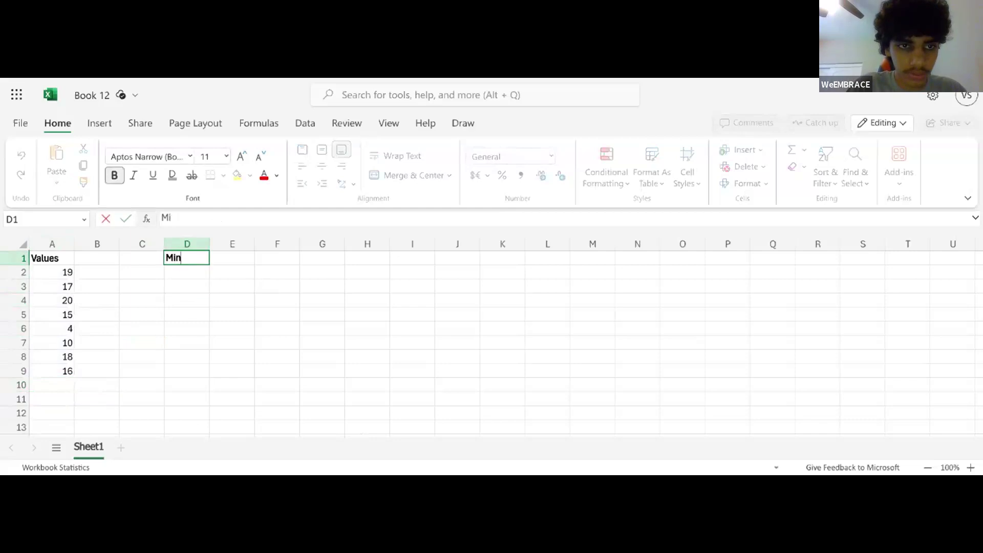
text( & Max)
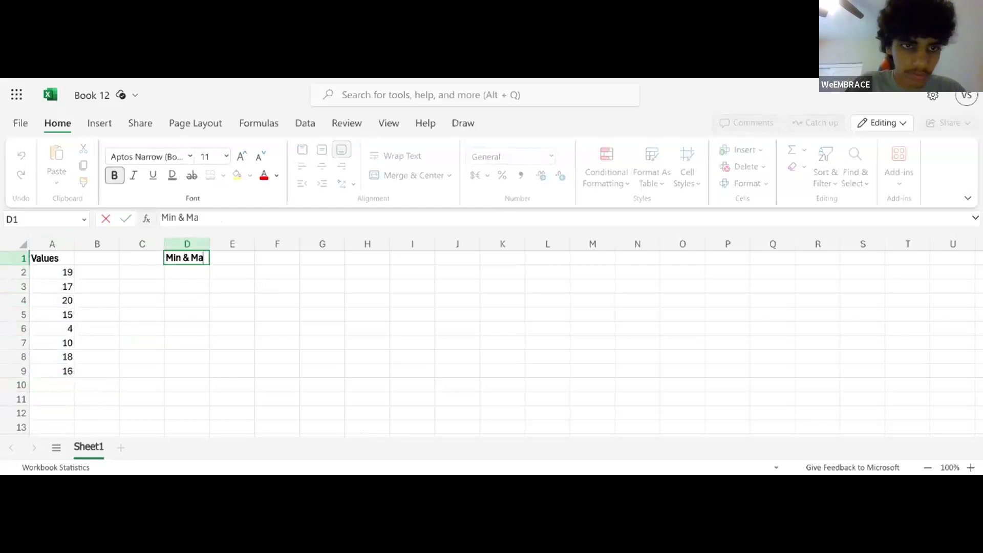
key(Return)
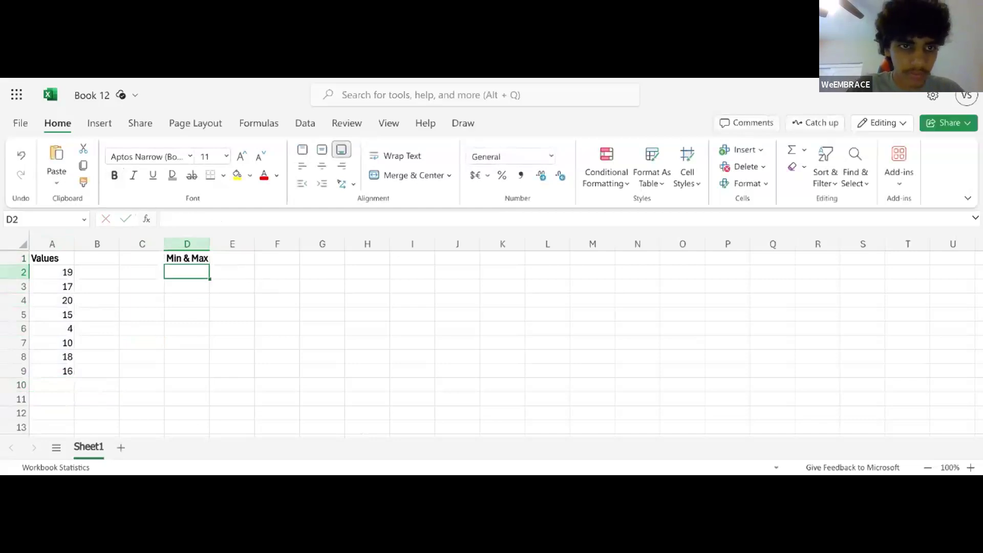
Enter the formula =MIN(A2:A9) in cell D2, under the Min & Max heading
double_click(175, 273)
text(=MIN(A2:A9))
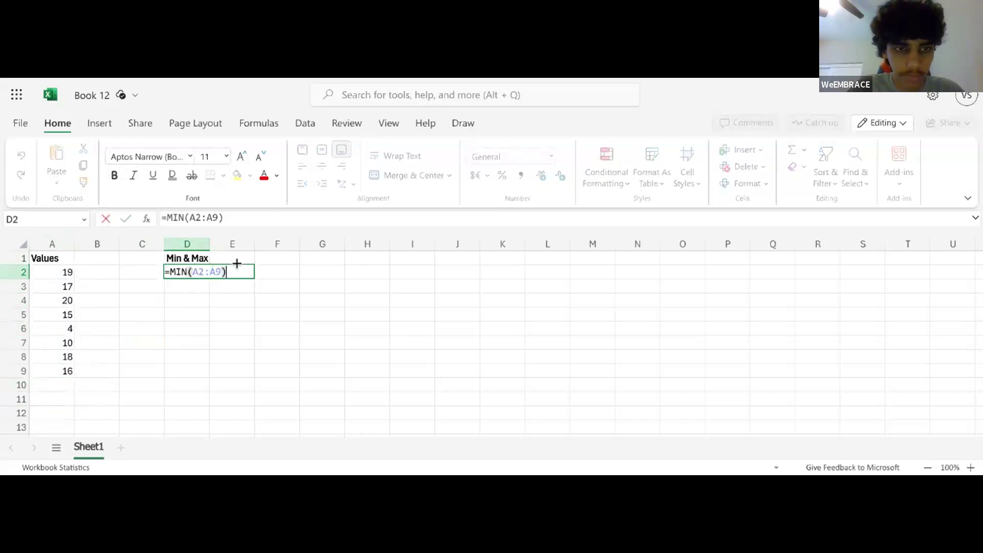
key(Return)
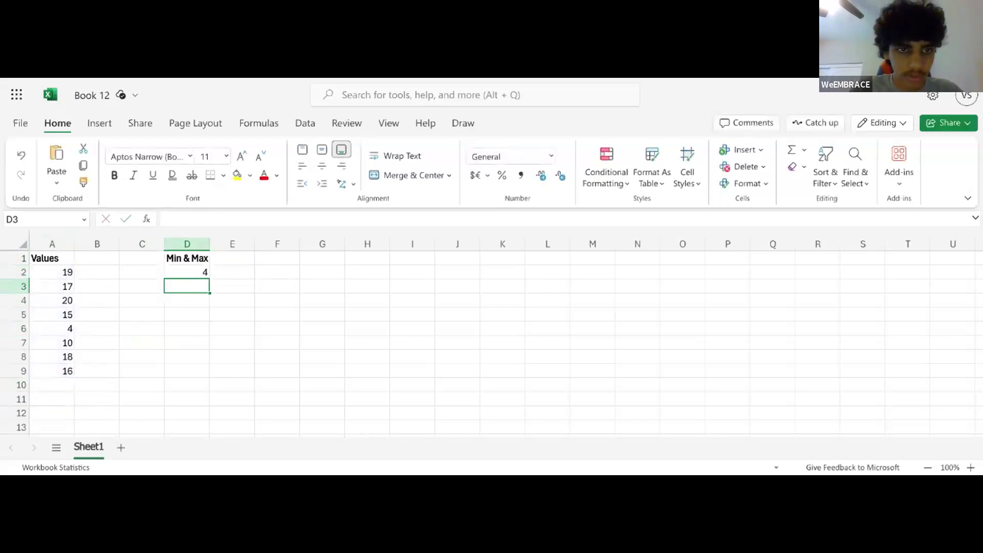
Add the label "Min:" in bold in cell C2, beside the minimum result
click(186, 272)
double_click(148, 277)
text(Min:)
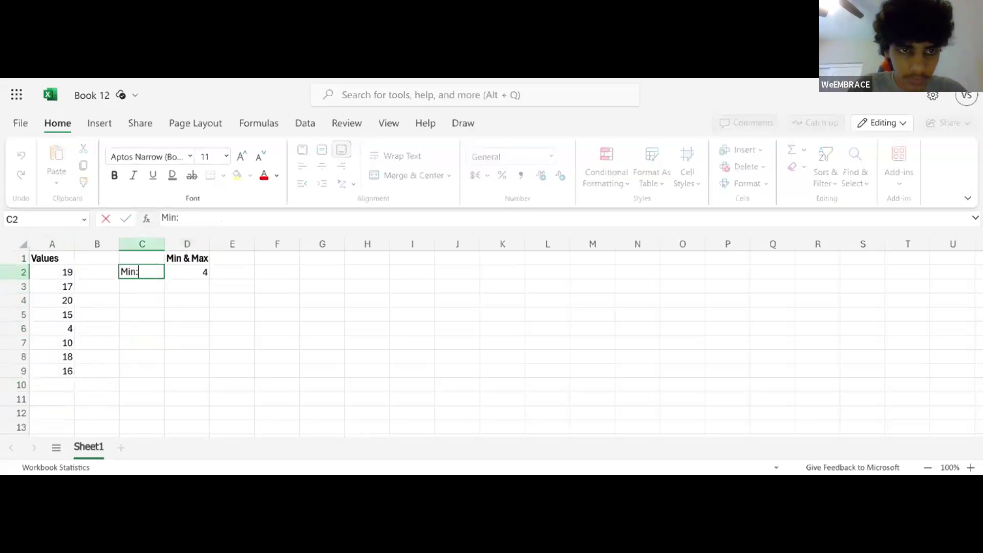
key(shift+Left)
key(shift+Left)
key(Right)
key(Right)
key(Left)
key(Left)
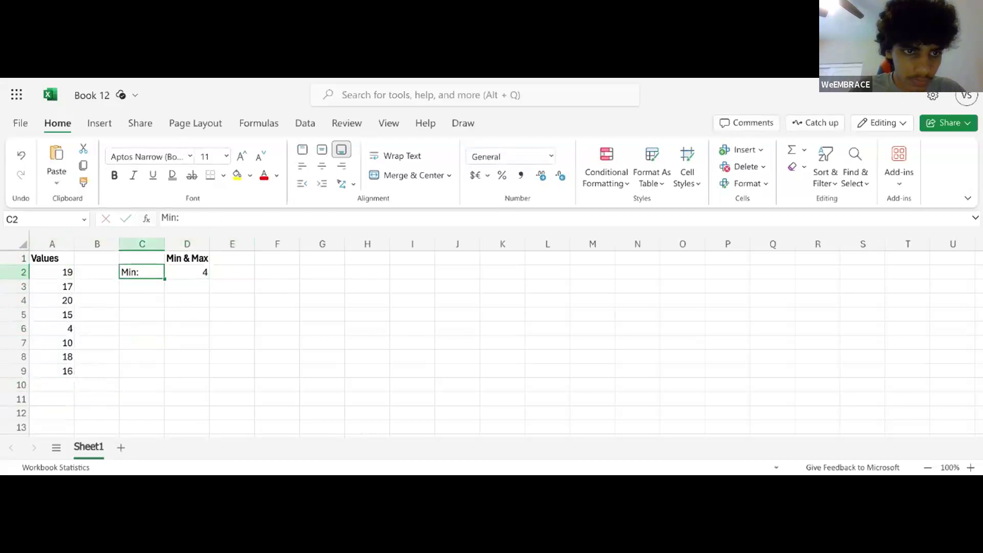
double_click(154, 270)
key(ctrl+b)
Add the label "Max:" in bold in cell C3, below the Min: label
click(146, 288)
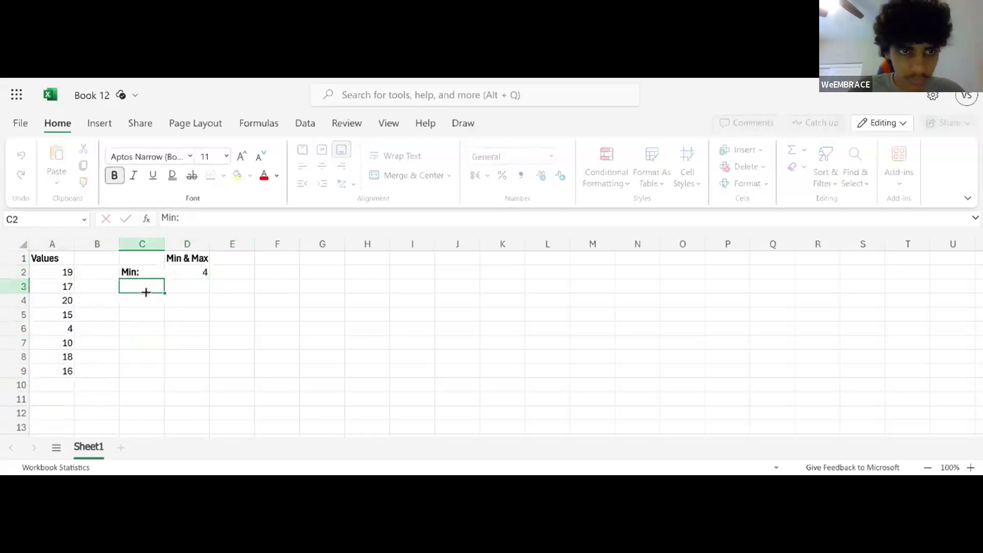
key(ctrl+b)
text(Max:)
Enter the formula =MAX(A2:A9) in cell D3, beside the Max: label
click(181, 282)
double_click(180, 281)
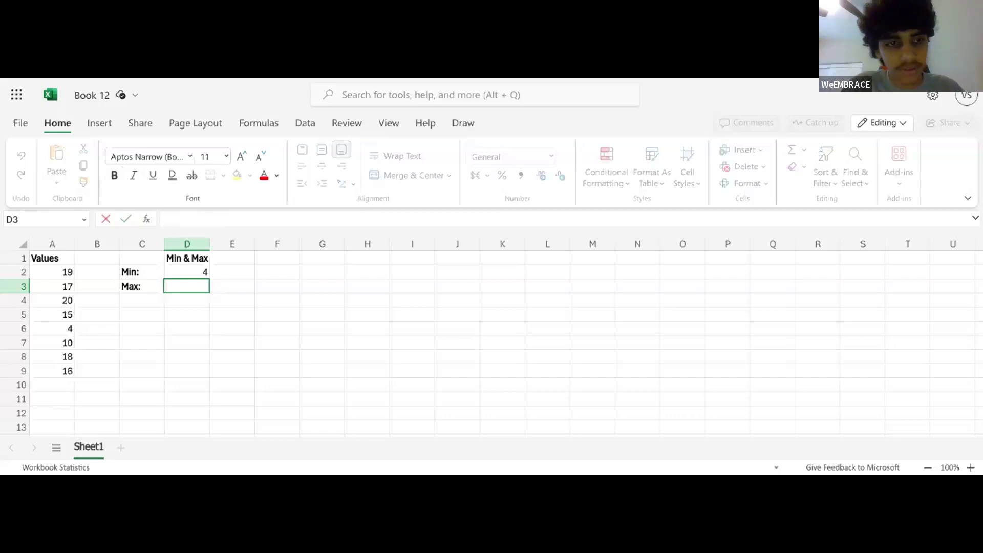
text(=sum)
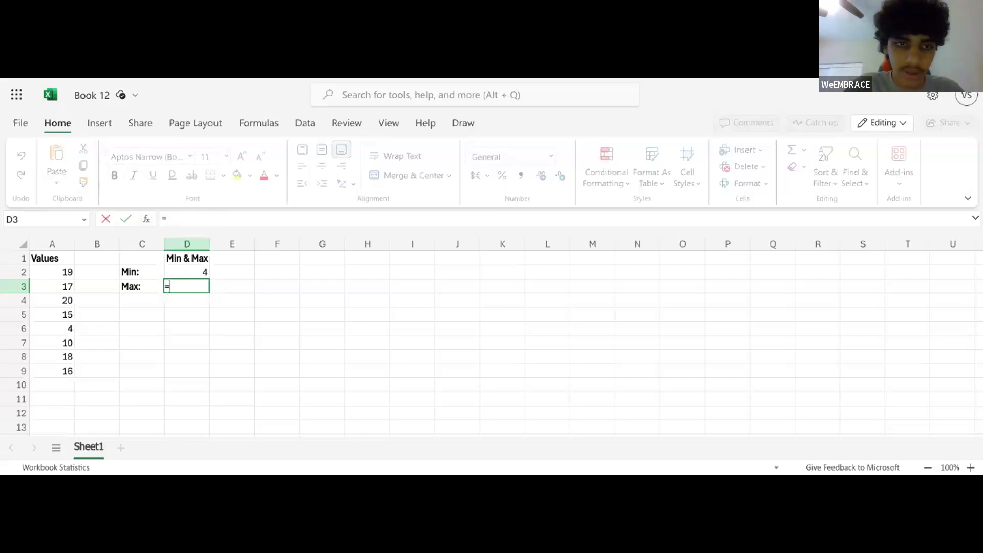
key(BackSpace)
key(BackSpace)
key(BackSpace)
text(max)
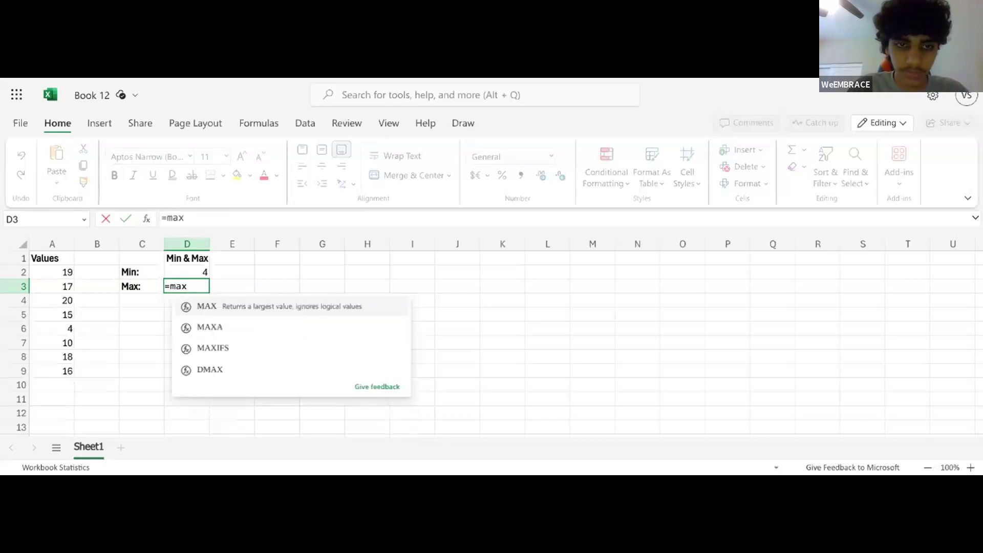
key(Tab)
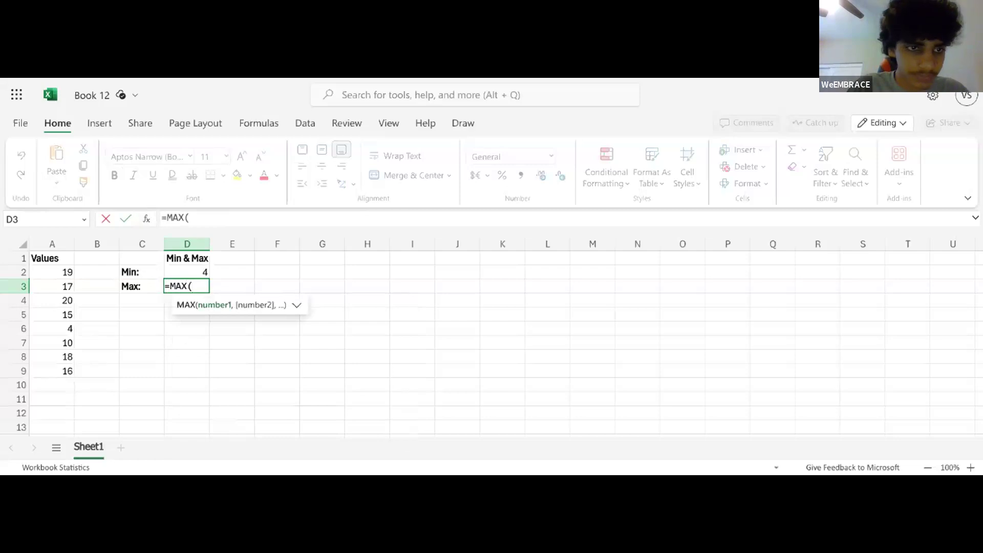
text(a2)
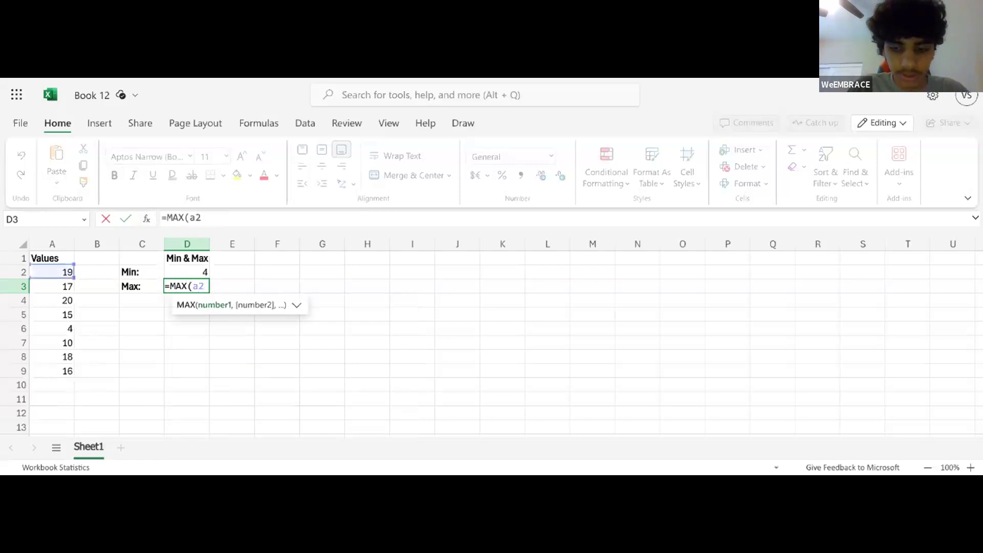
text(:)
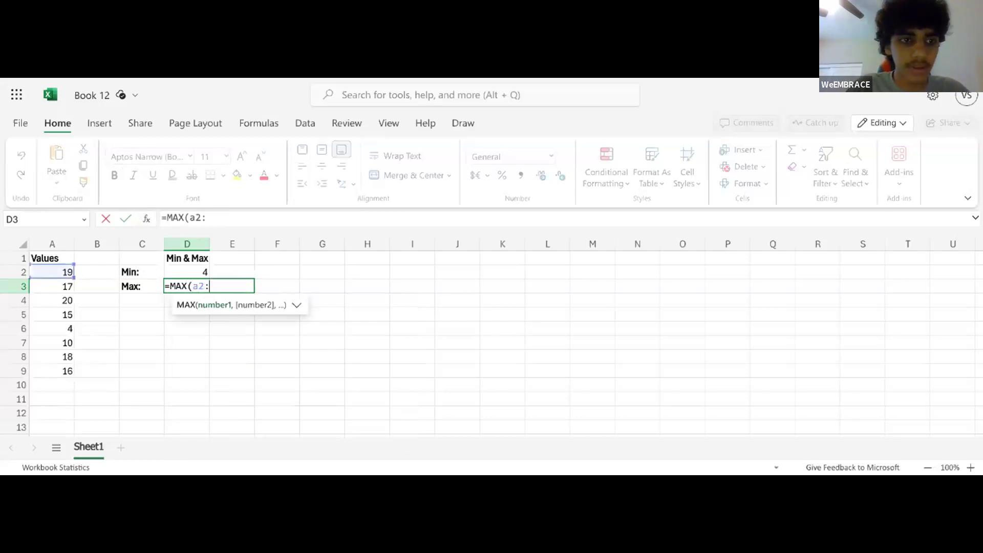
text(a9))
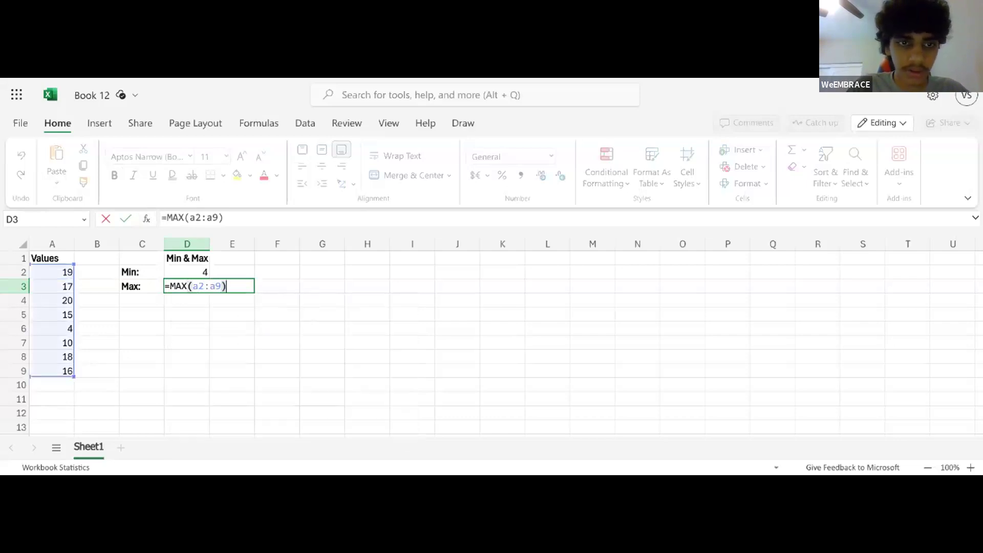
key(BackSpace)
key(BackSpace)
key(BackSpace)
key(BackSpace)
text(:a9)
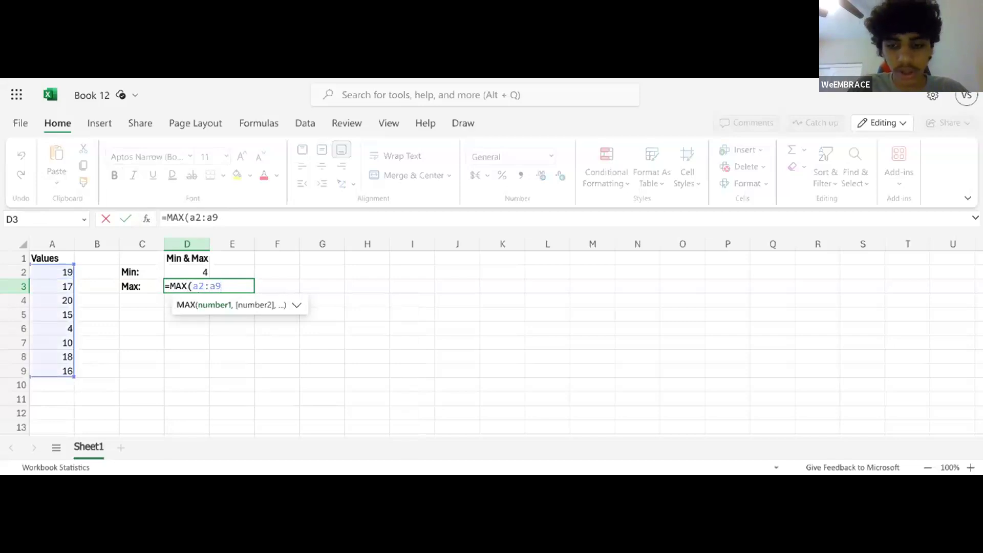
text())
key(Return)
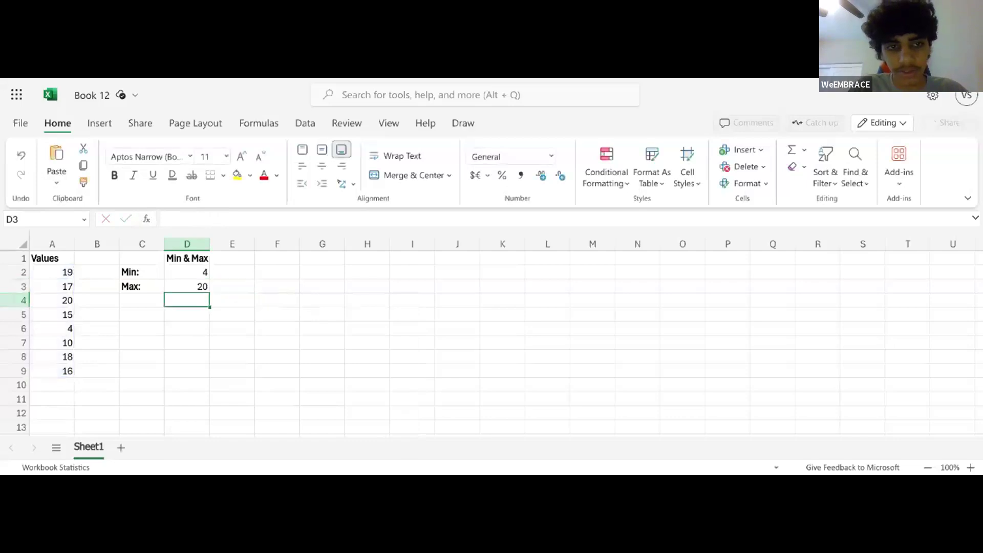
Check the maximum formula in cell D3 against the list of values in column A
click(205, 284)
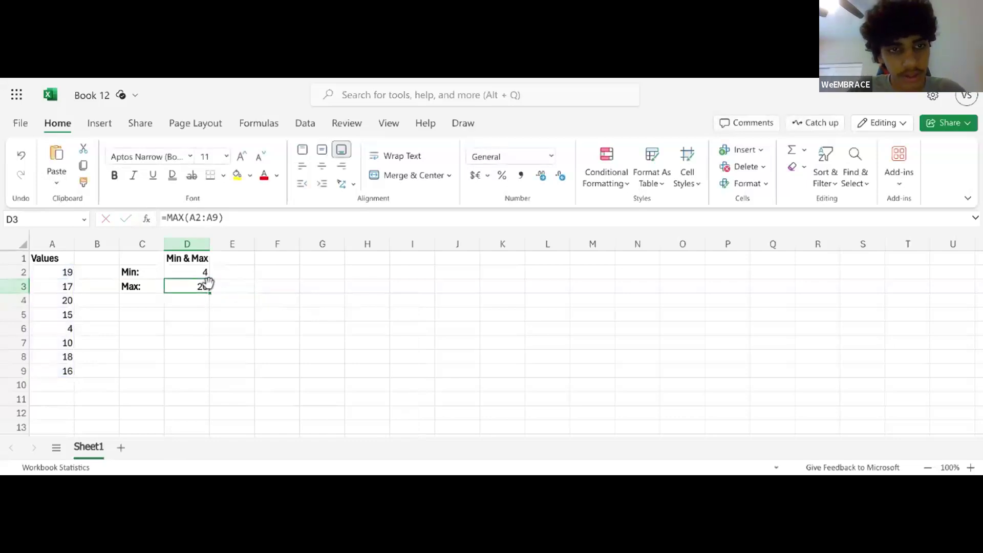
click(204, 277)
click(201, 282)
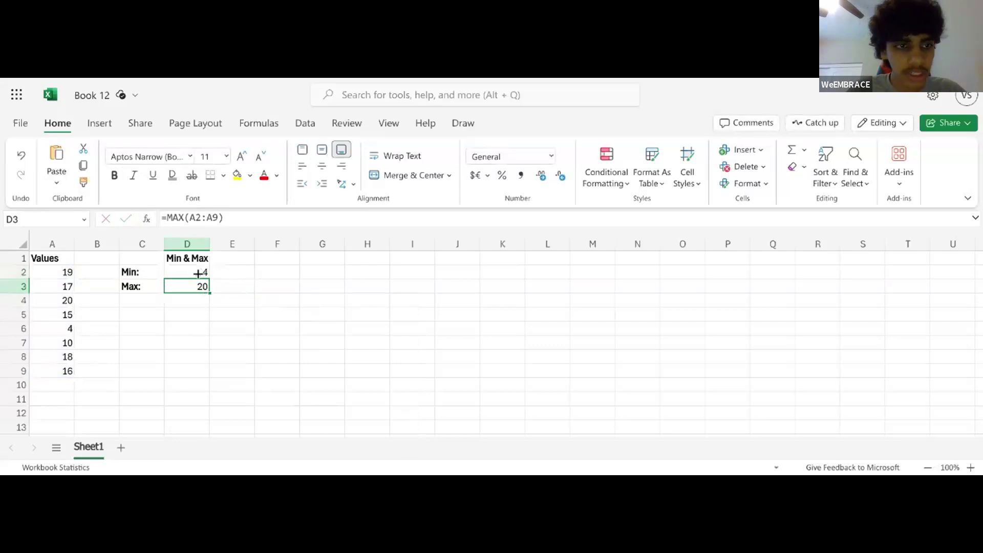
click(51, 304)
double_click(52, 302)
click(101, 305)
drag(56, 271, 61, 371)
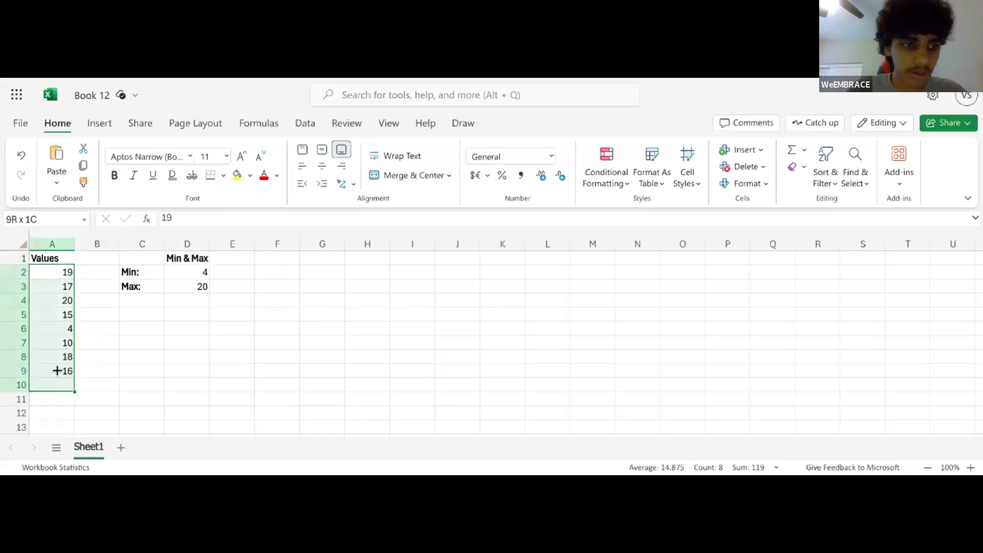
click(87, 345)
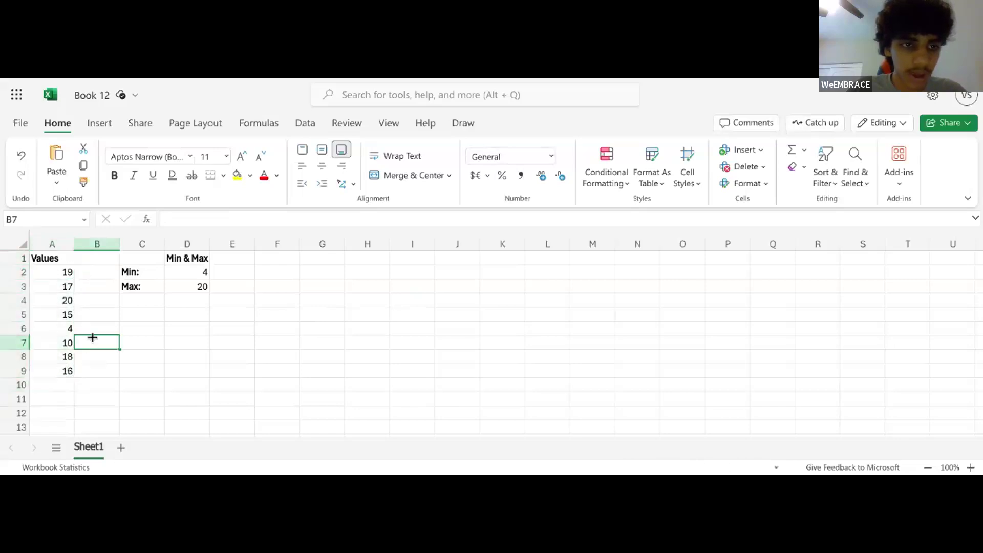
click(190, 293)
double_click(196, 296)
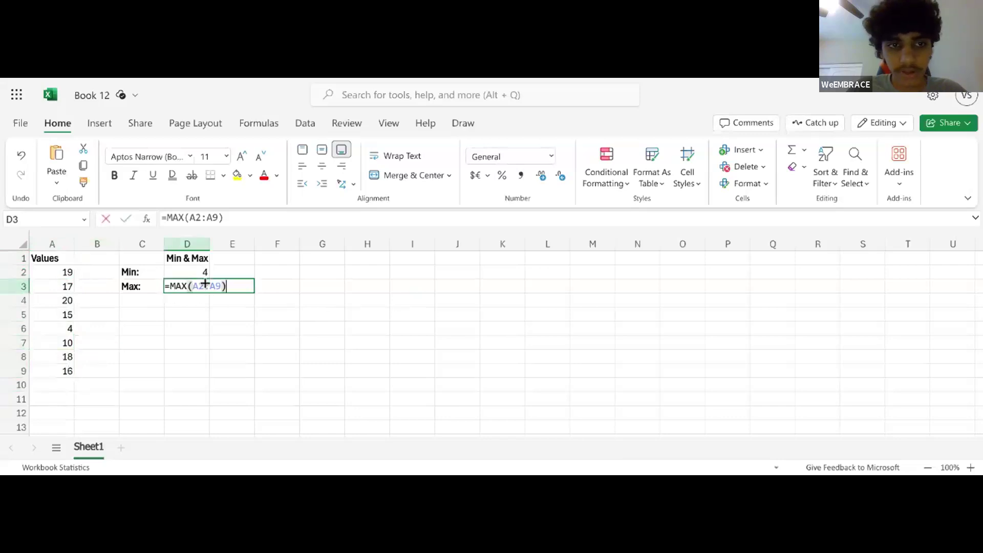
click(282, 286)
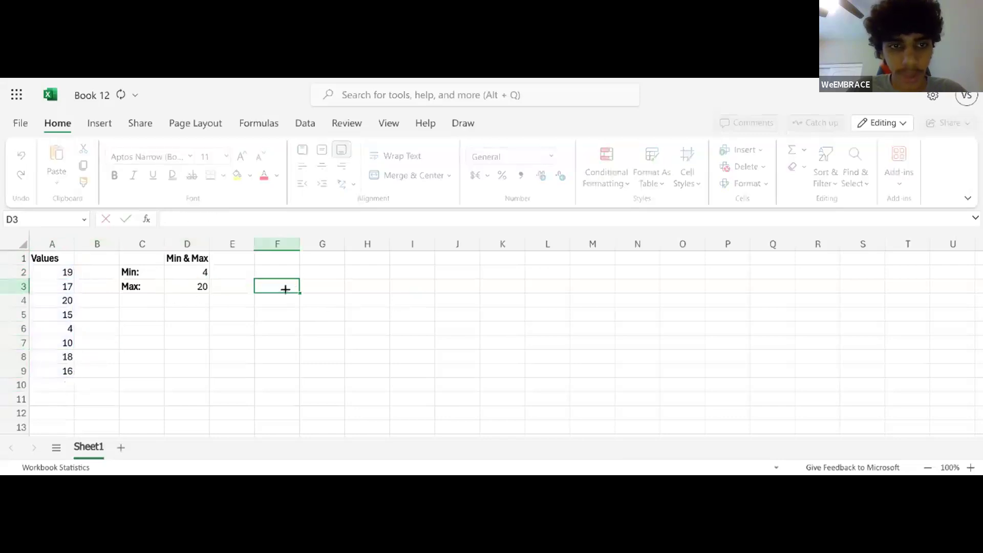
double_click(205, 286)
click(337, 299)
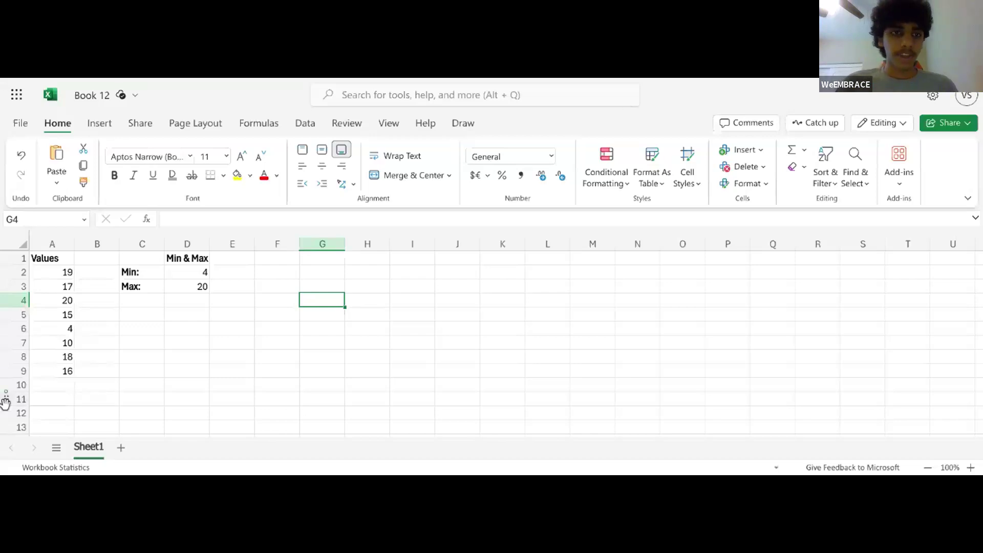
click(198, 385)
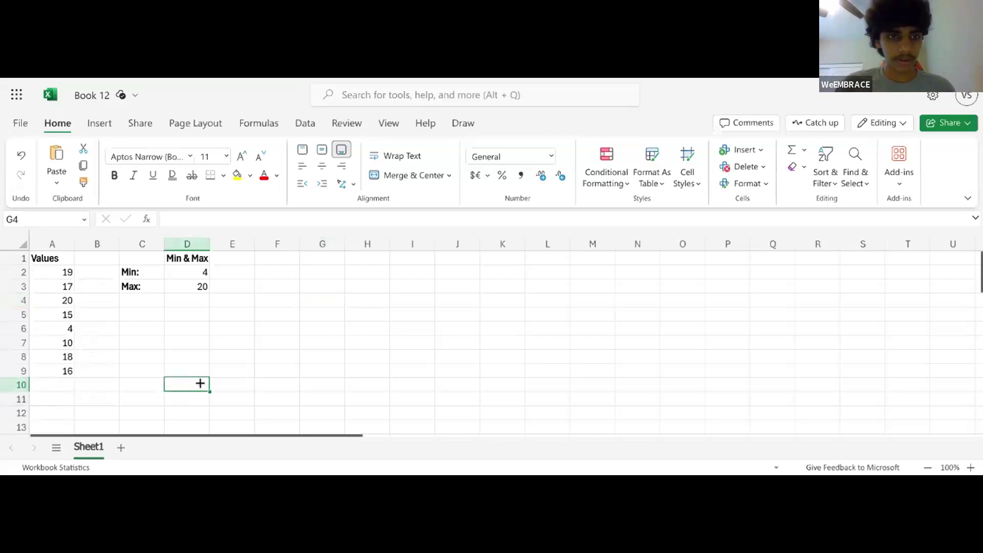
click(225, 374)
drag(208, 376, 70, 269)
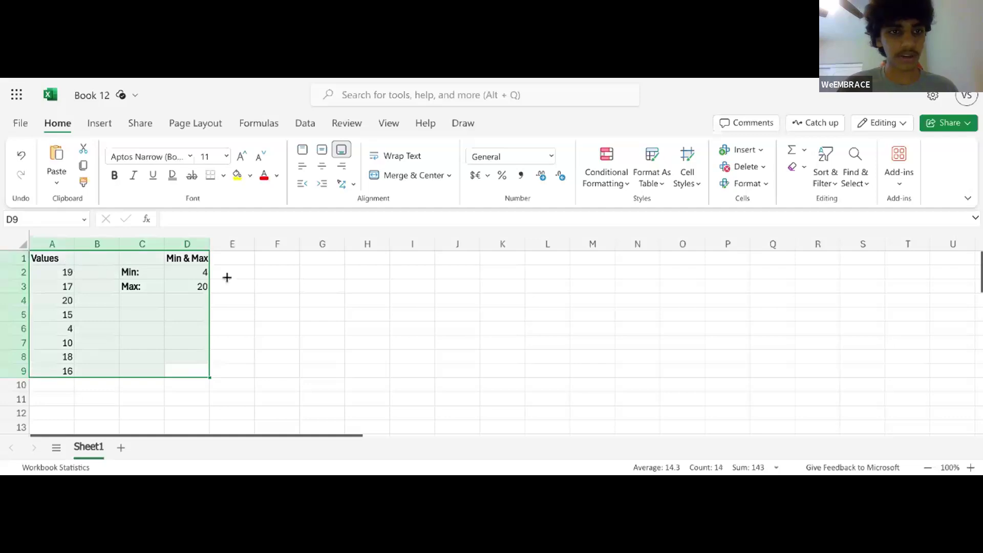
click(226, 275)
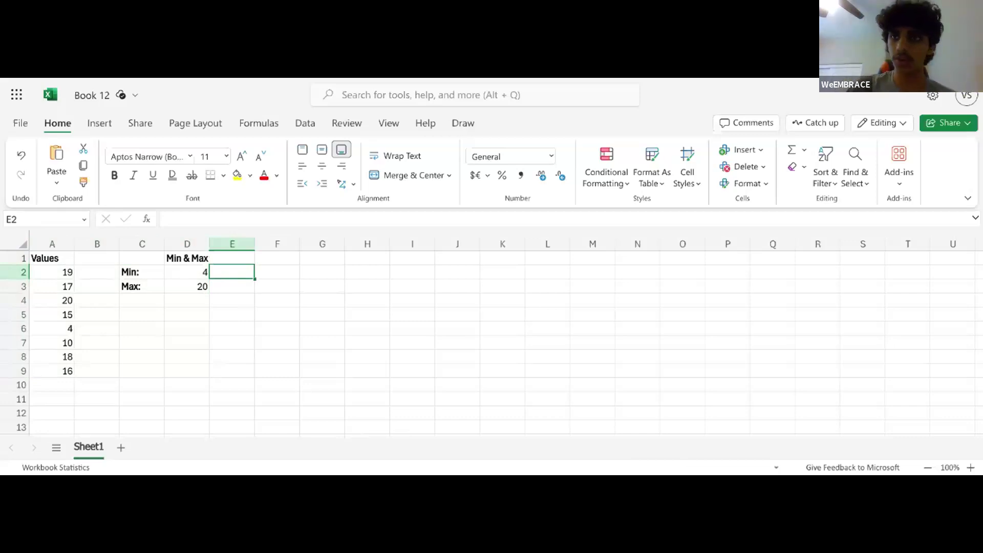
Add a second blank worksheet to the workbook
click(121, 449)
right_click(128, 450)
click(223, 456)
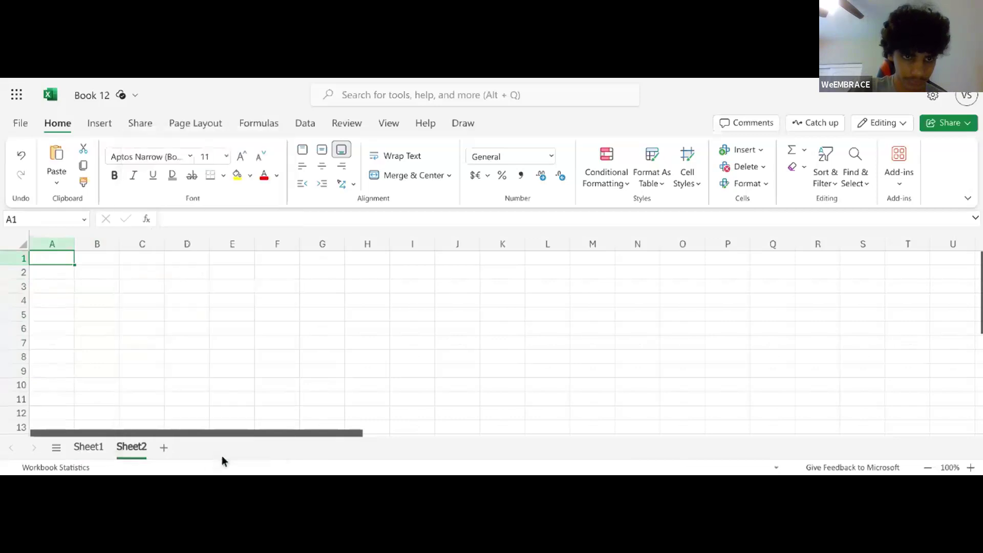
Insert an extra worksheet directly after Sheet1 and delete it again
click(85, 449)
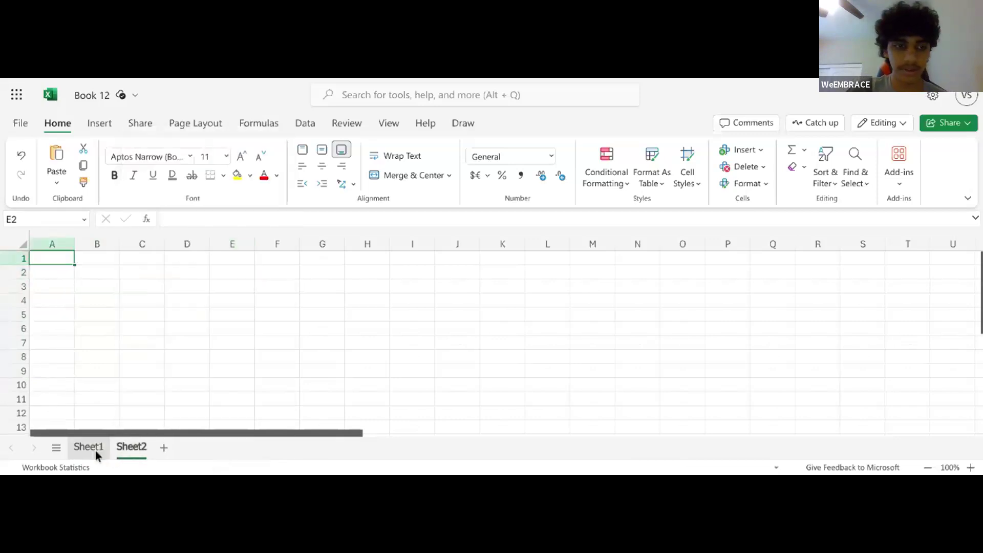
click(107, 450)
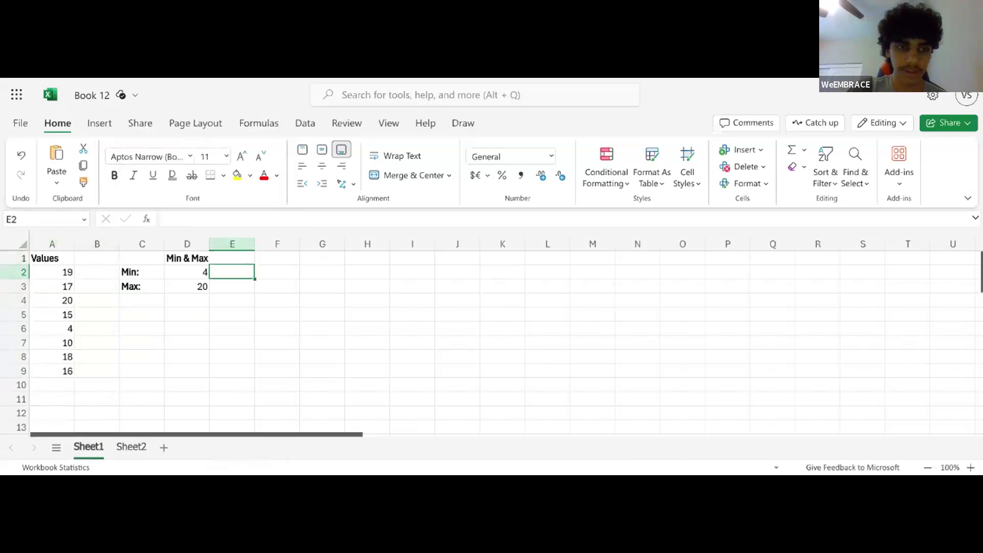
click(162, 449)
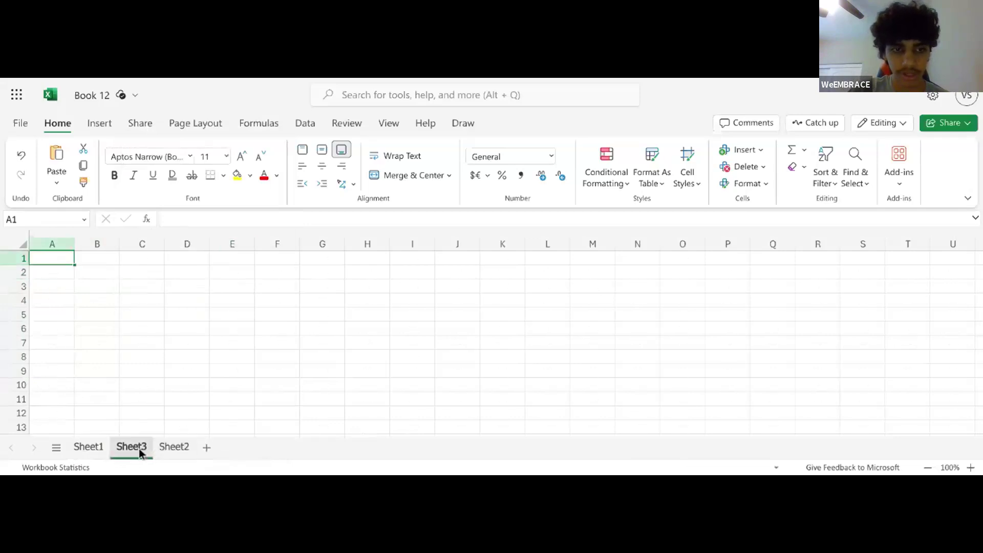
right_click(140, 448)
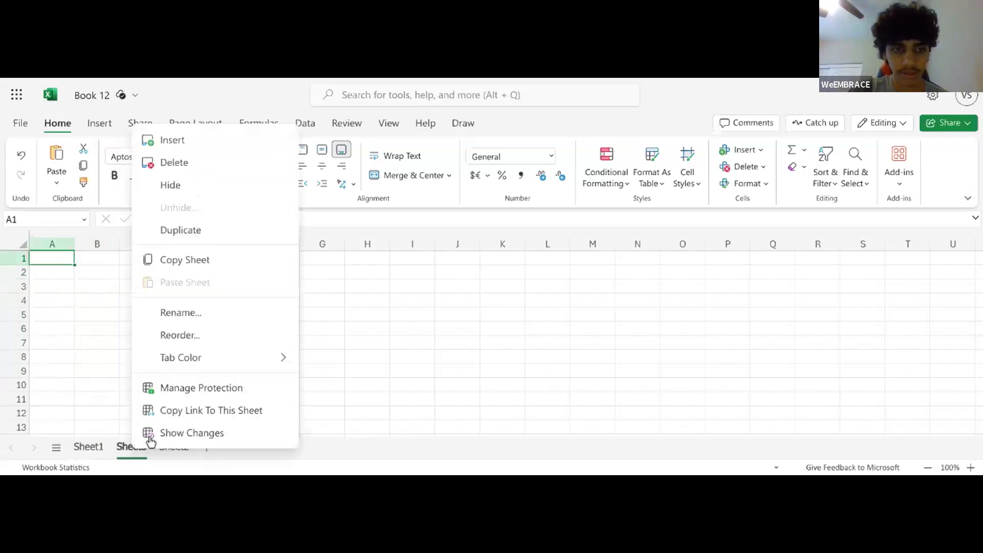
click(177, 163)
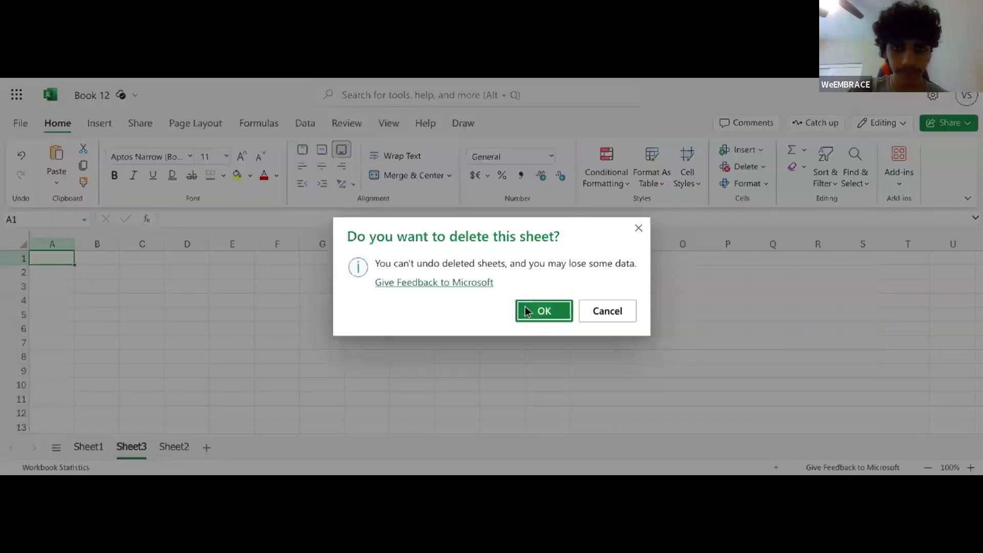
click(544, 310)
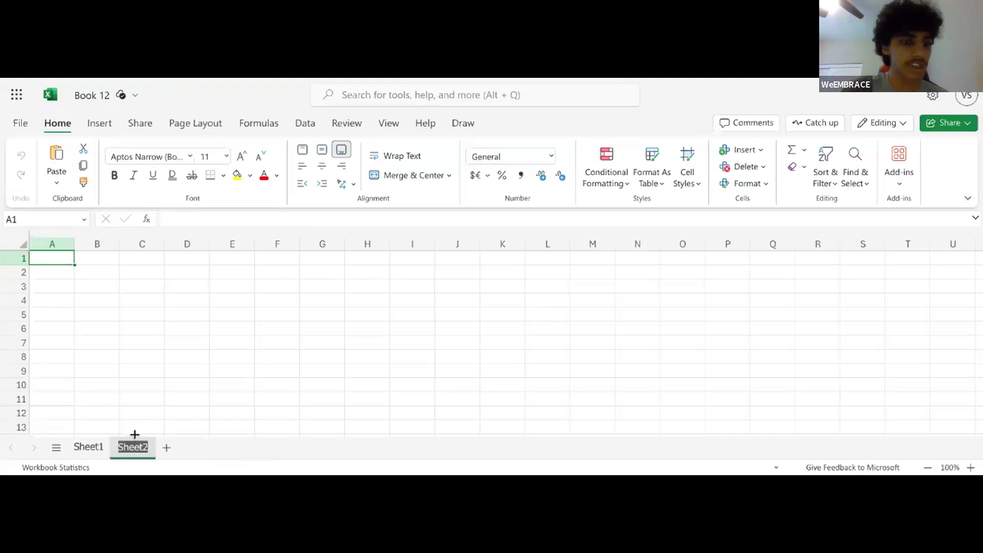
click(135, 446)
click(88, 447)
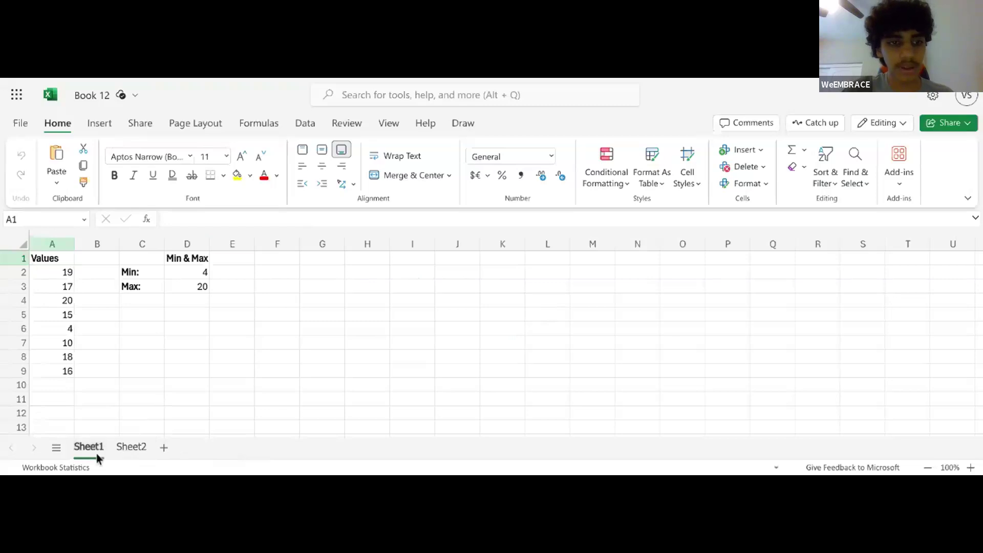
click(187, 343)
drag(187, 369, 26, 258)
click(225, 328)
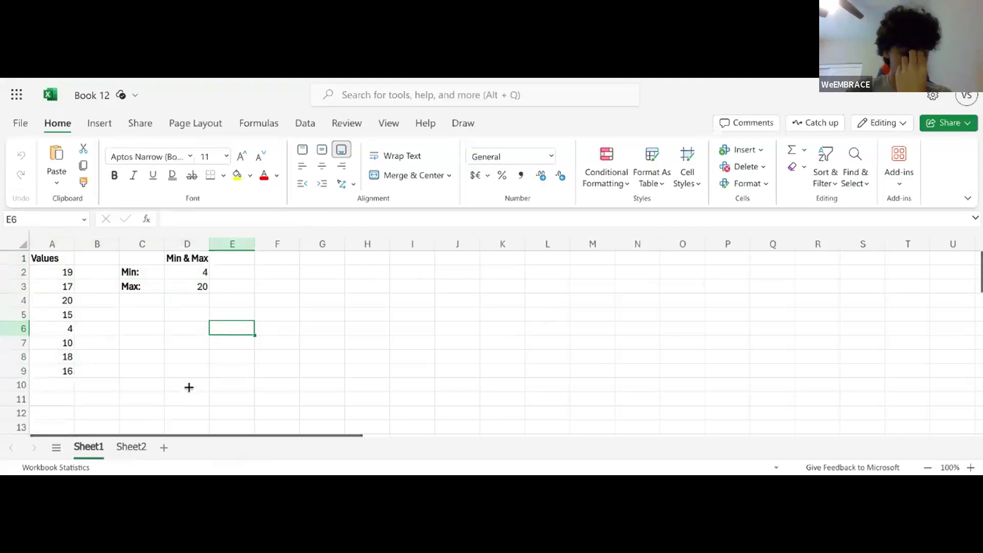
Switch to the blank Sheet2 worksheet and select cell E3
click(132, 447)
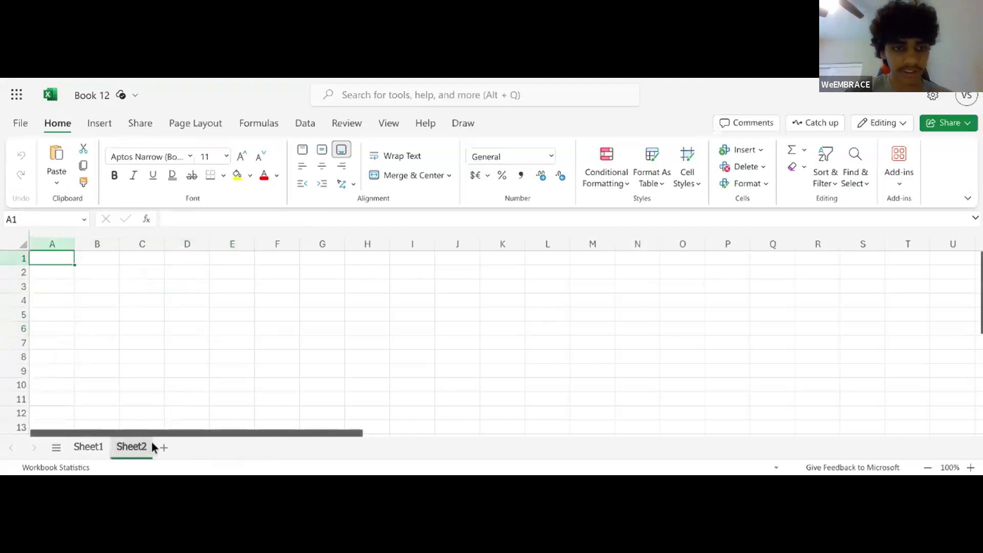
double_click(46, 262)
click(139, 299)
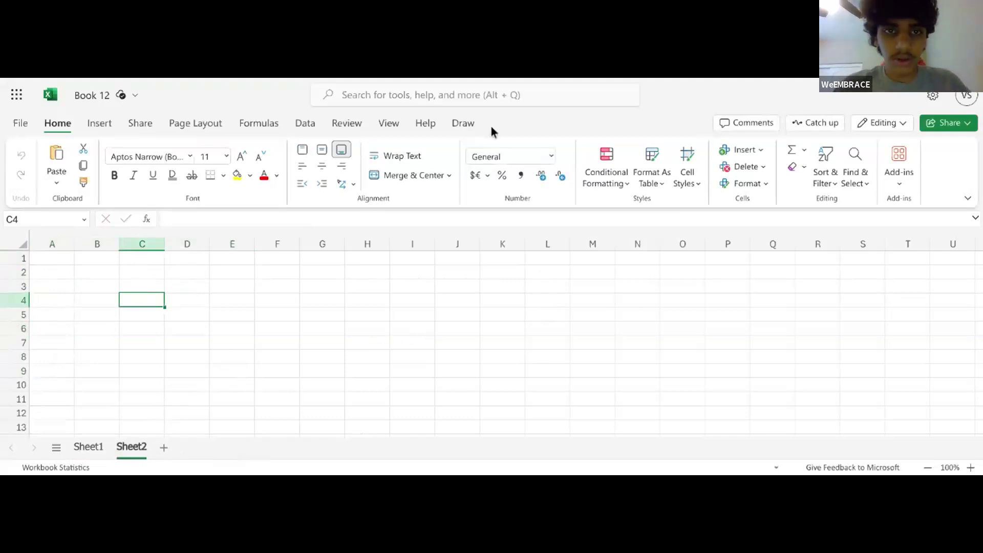
click(359, 299)
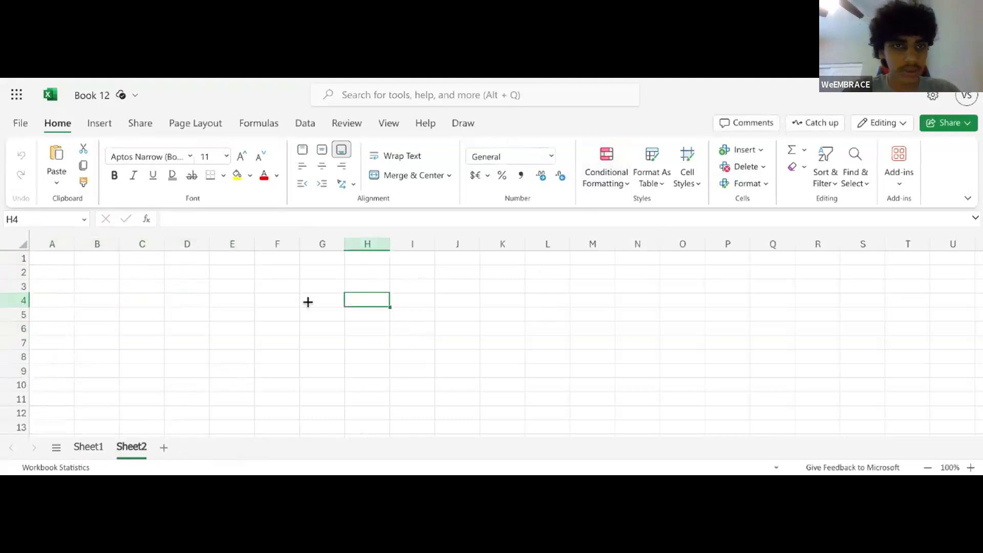
click(250, 286)
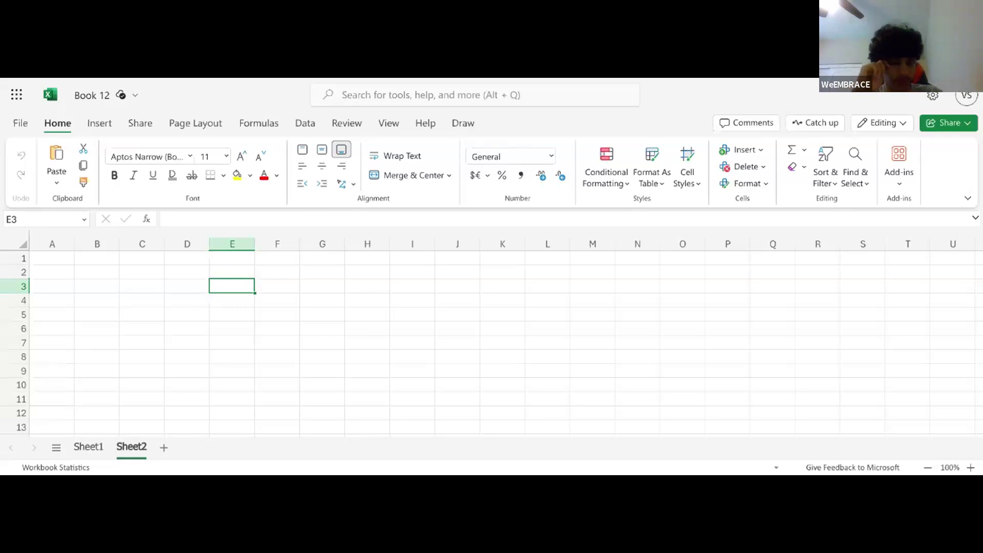
click(344, 241)
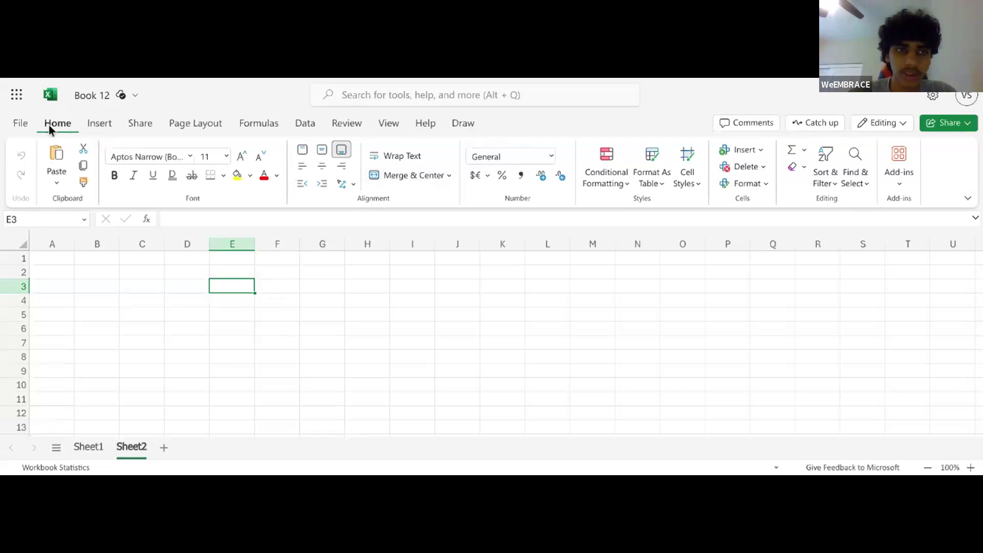
Browse the shapes available for insertion and add a cloud thought-bubble callout to Sheet2
click(99, 124)
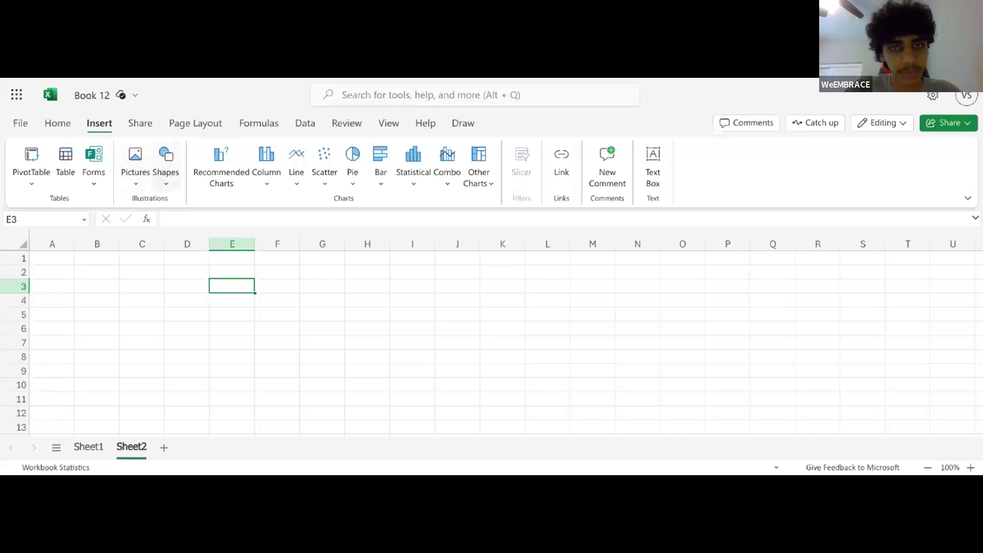
click(165, 171)
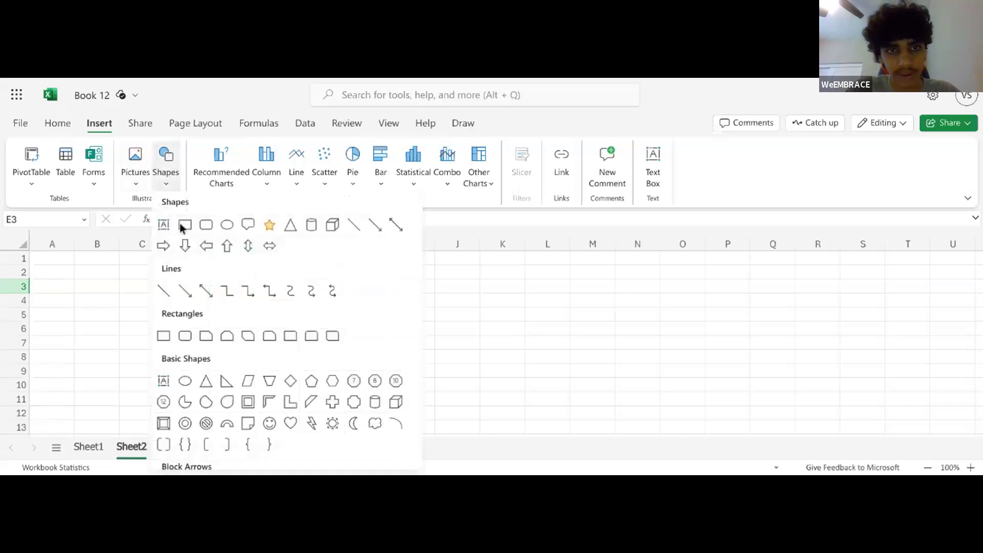
click(169, 159)
click(168, 163)
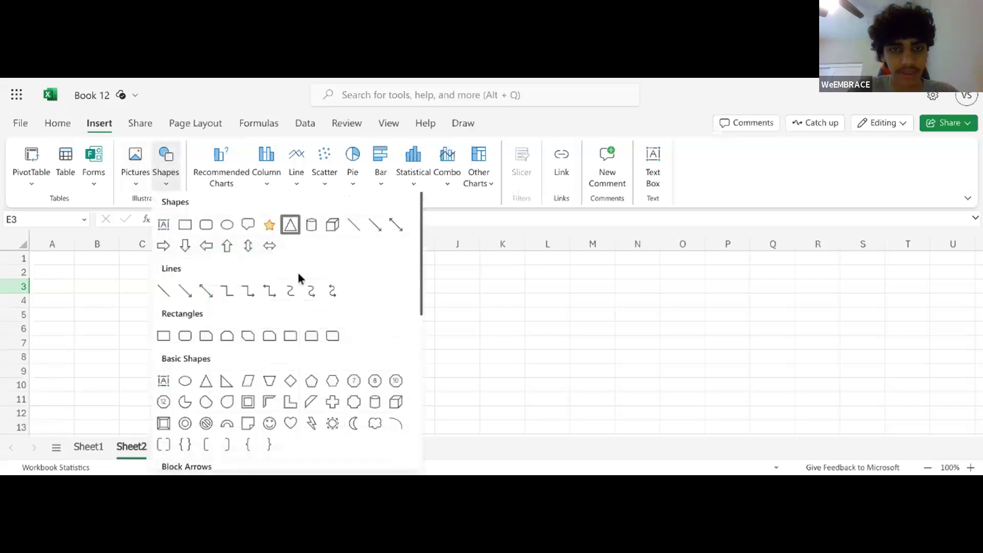
scroll(301, 267, down, 5)
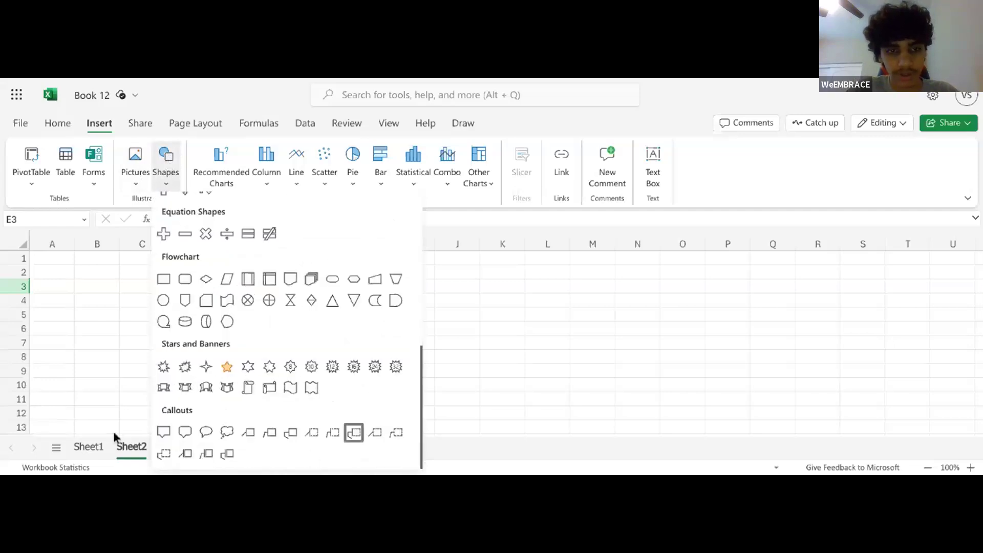
scroll(234, 410, up, 3)
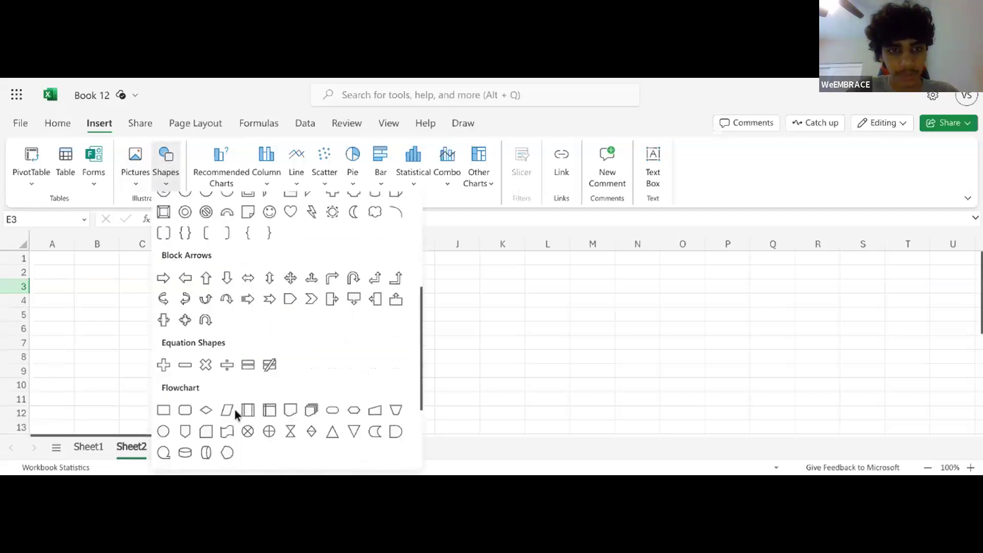
scroll(399, 398, down, 3)
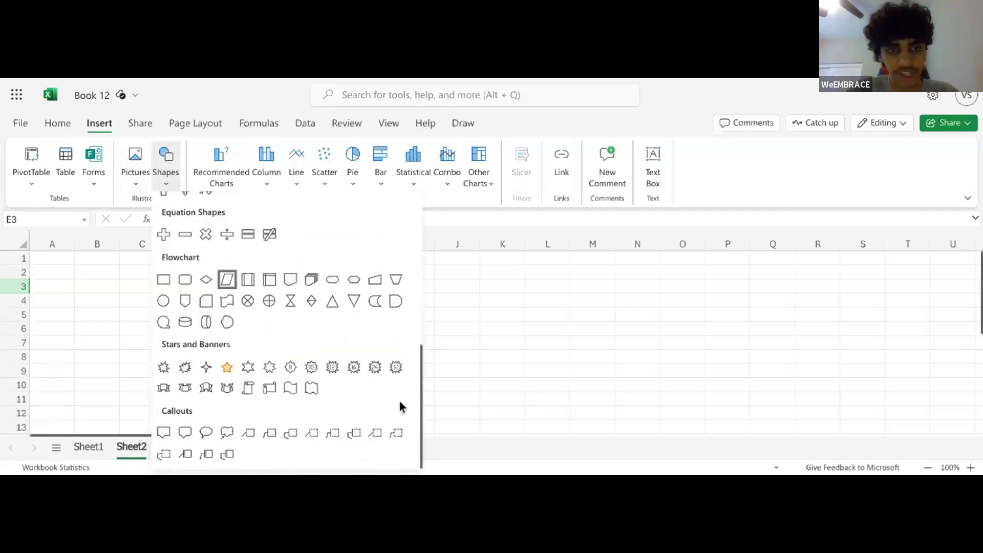
click(229, 436)
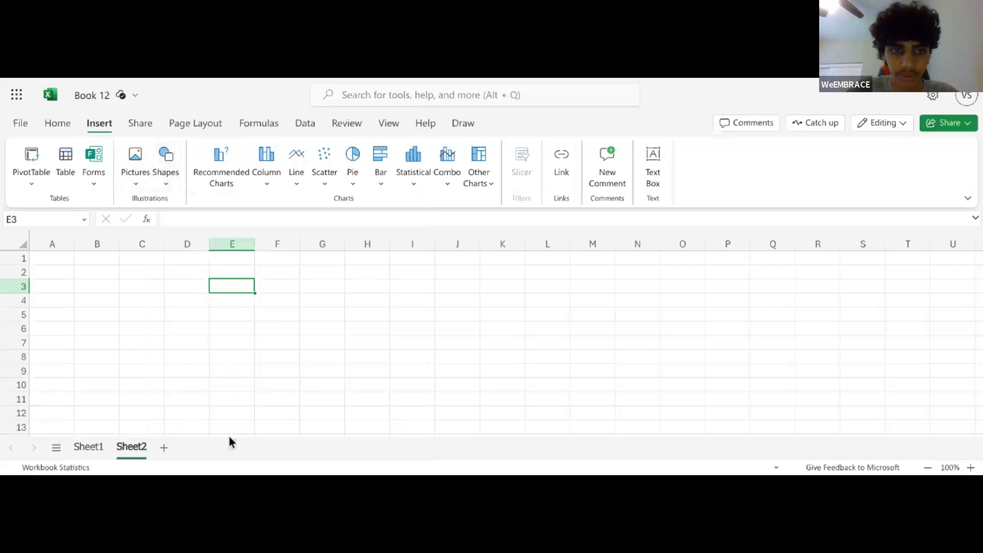
Insert an oval speech-bubble callout and move it to about columns N to P, rows 4 to 7
click(166, 169)
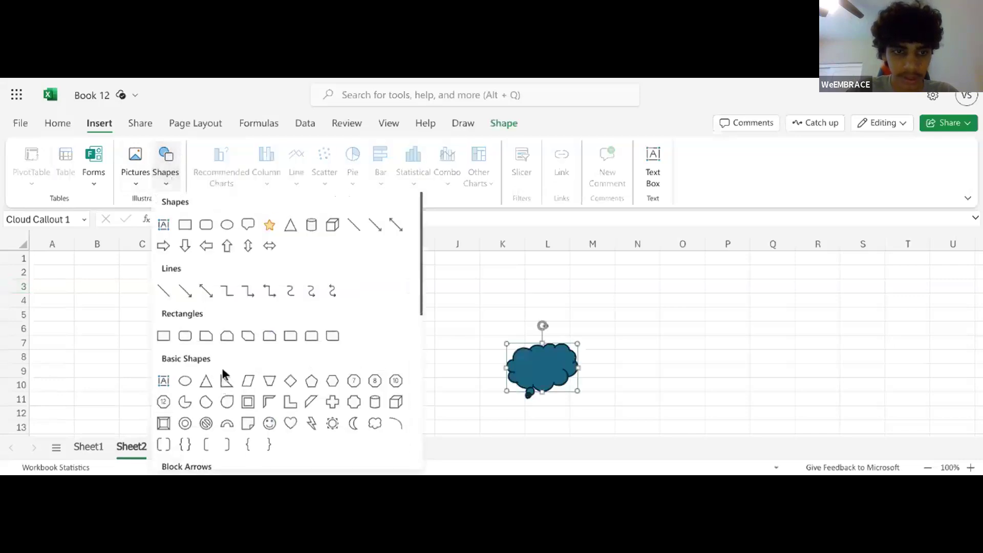
scroll(210, 410, down, 6)
click(202, 433)
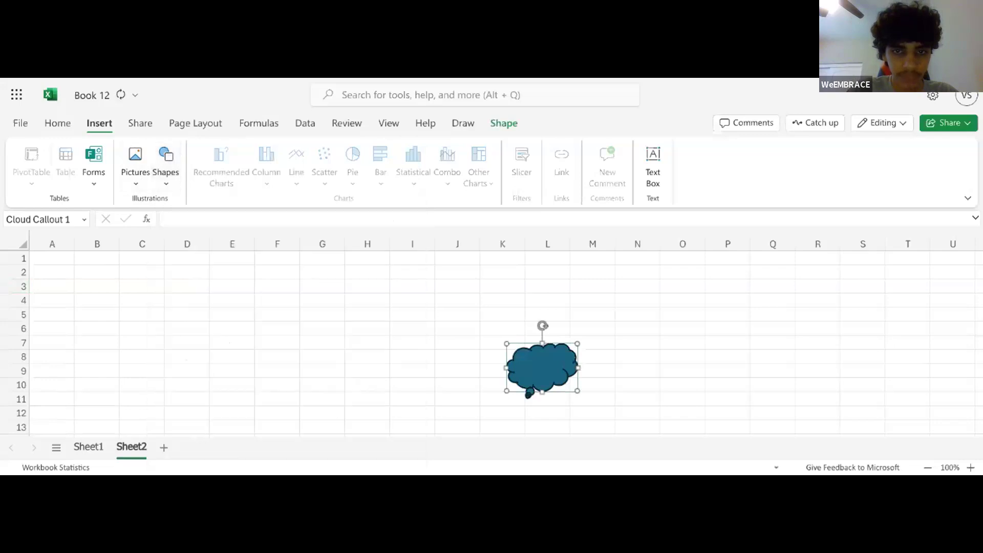
drag(569, 379, 662, 324)
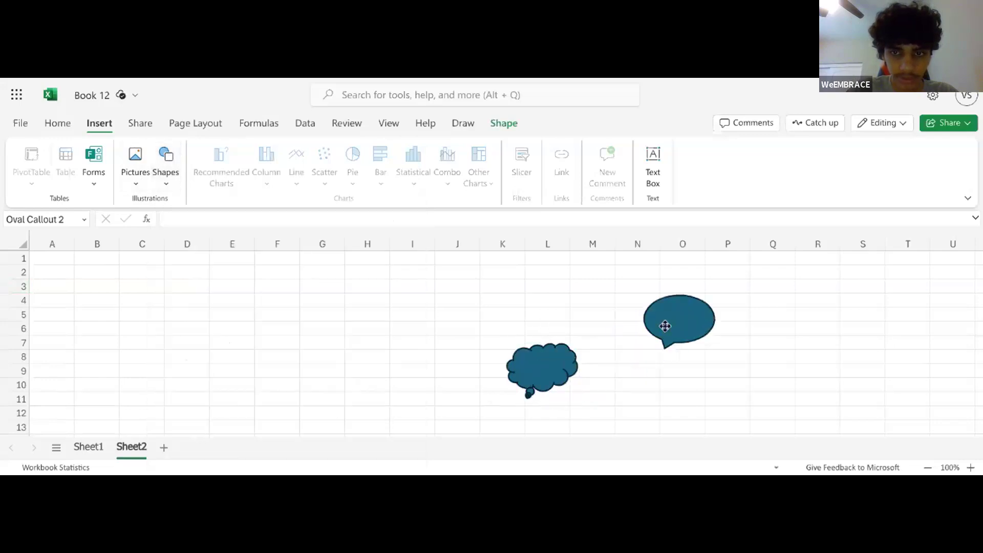
Enlarge the cloud callout to about rows 4 to 10 and the oval callout to about rows 4 to 9
click(555, 354)
drag(507, 343, 473, 297)
click(687, 321)
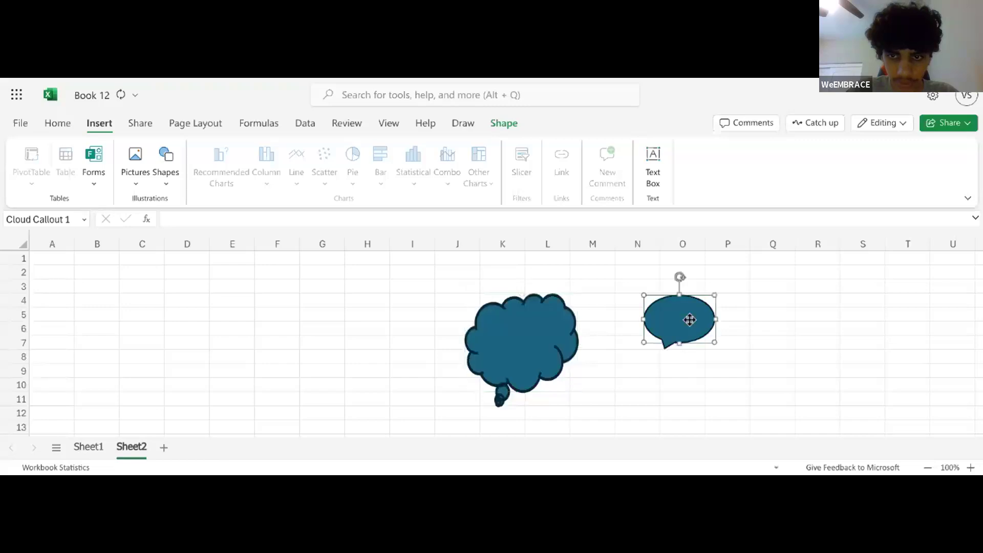
drag(716, 343, 720, 375)
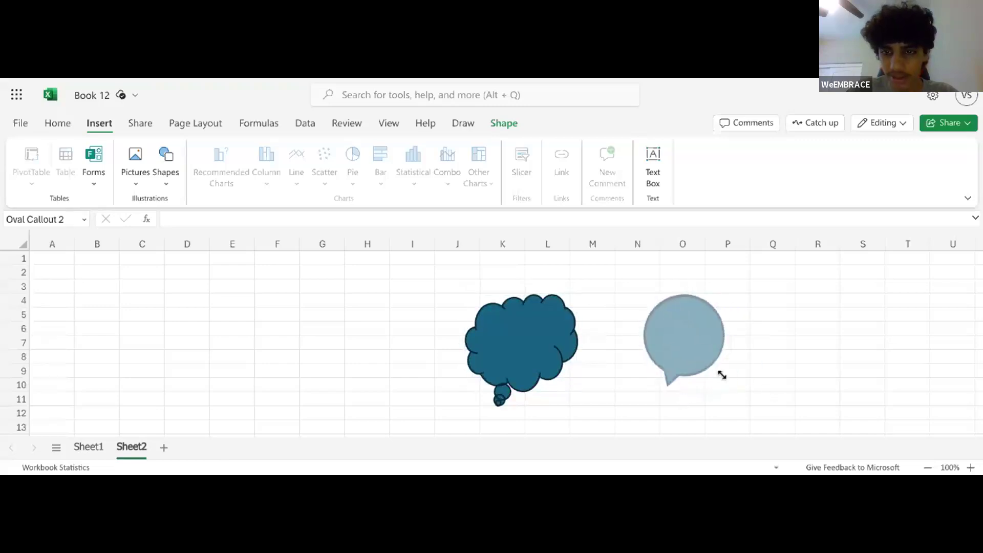
Delete the oval callout and the cloud callout from Sheet2
key(Delete)
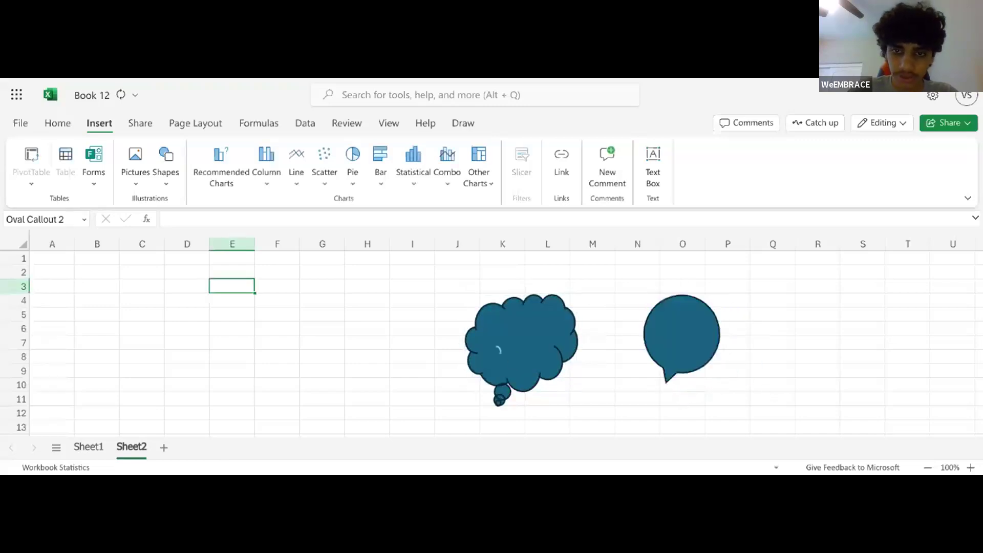
click(491, 354)
key(Delete)
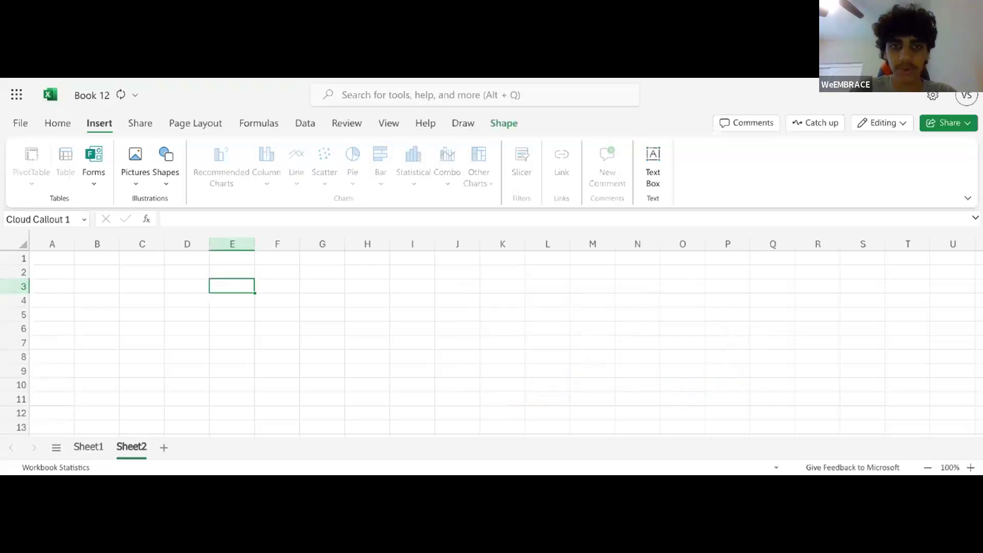
Insert a rectangle shape on Sheet2 and move it to start at about column G
click(166, 159)
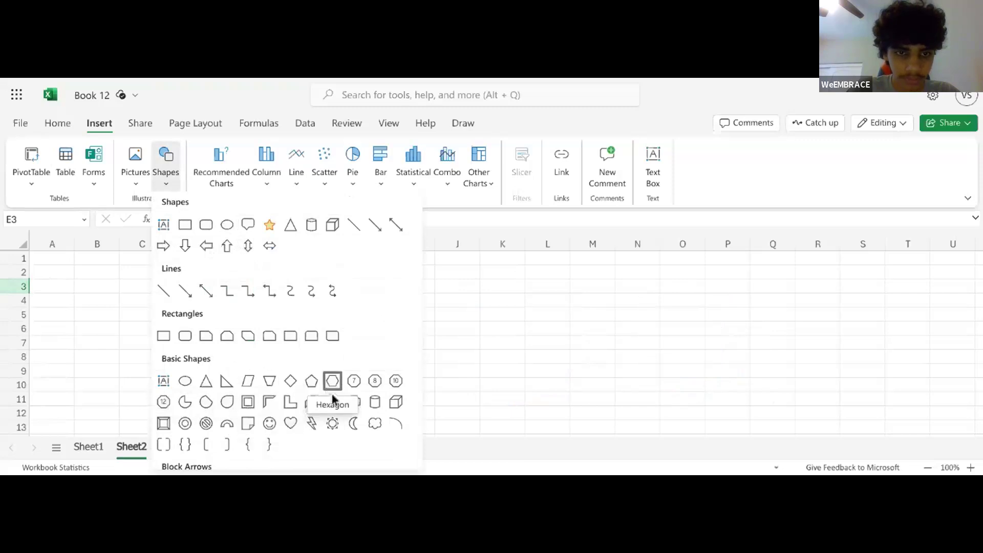
scroll(333, 400, down, 1)
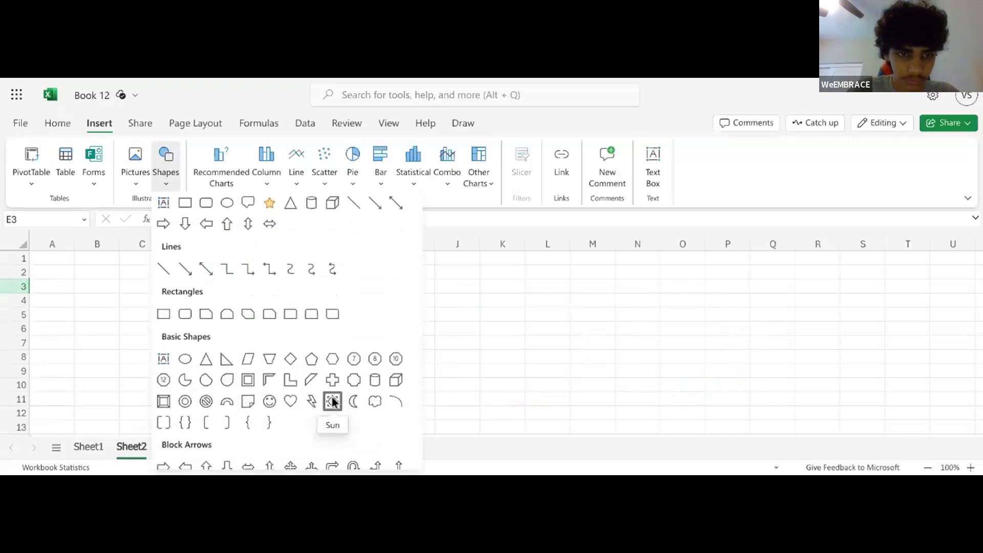
scroll(330, 402, down, 3)
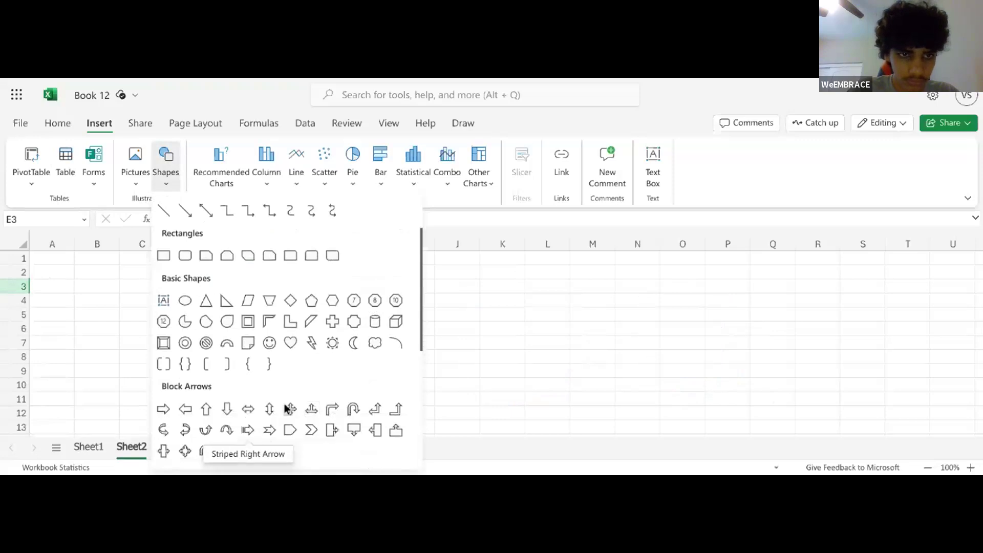
scroll(195, 308, up, 4)
click(188, 227)
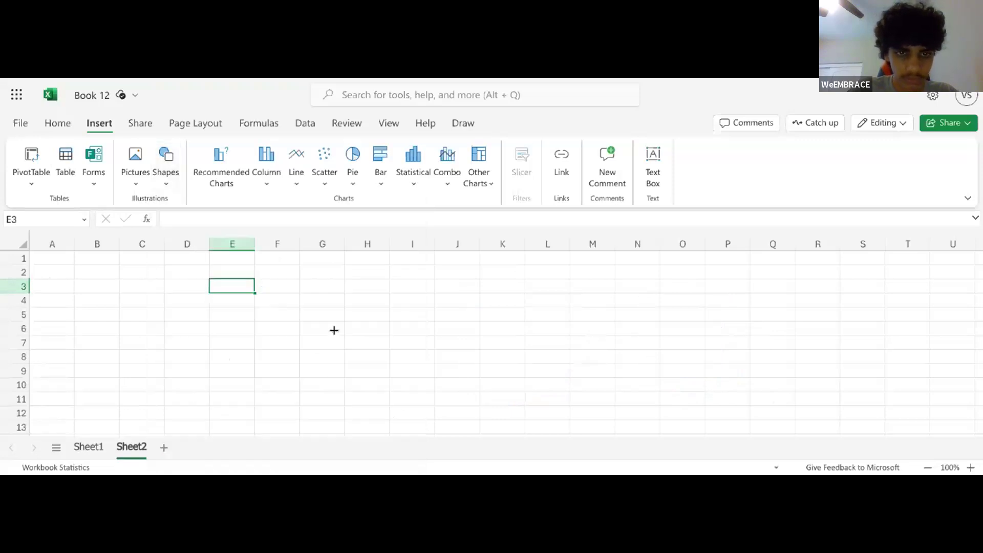
drag(511, 375, 331, 361)
Stretch the rectangle into a wide bar and place it across about columns D to P, rows 6 to 9
mouse_move(393, 331)
mouse_down()
mouse_move(432, 327)
mouse_move(365, 333)
mouse_move(389, 348)
mouse_up()
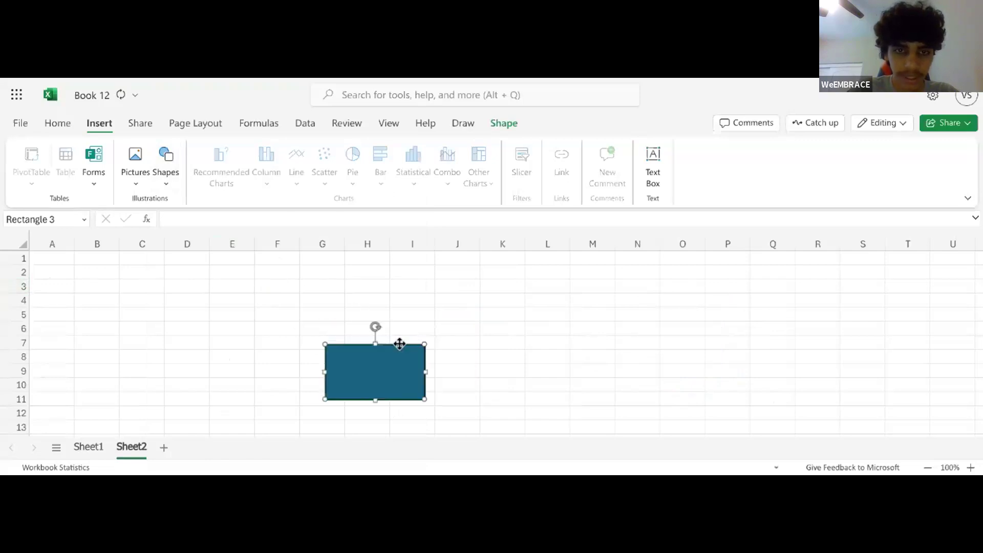
click(440, 333)
click(377, 377)
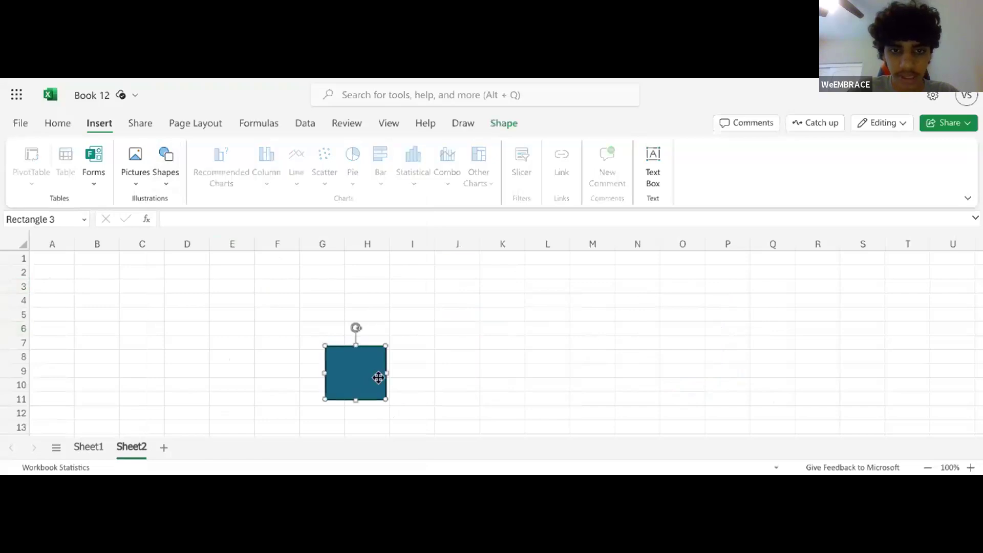
click(413, 378)
click(375, 377)
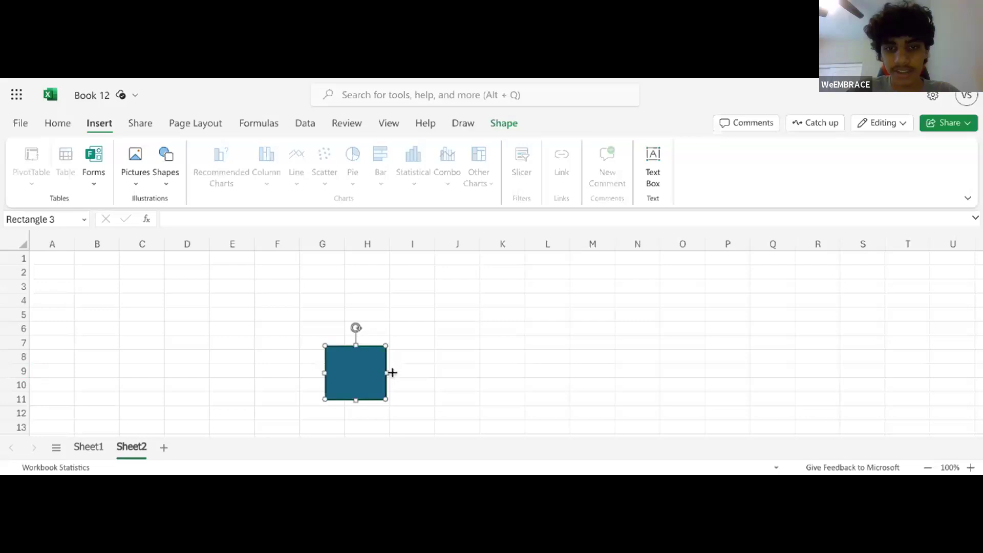
drag(388, 373, 894, 344)
drag(789, 382, 640, 357)
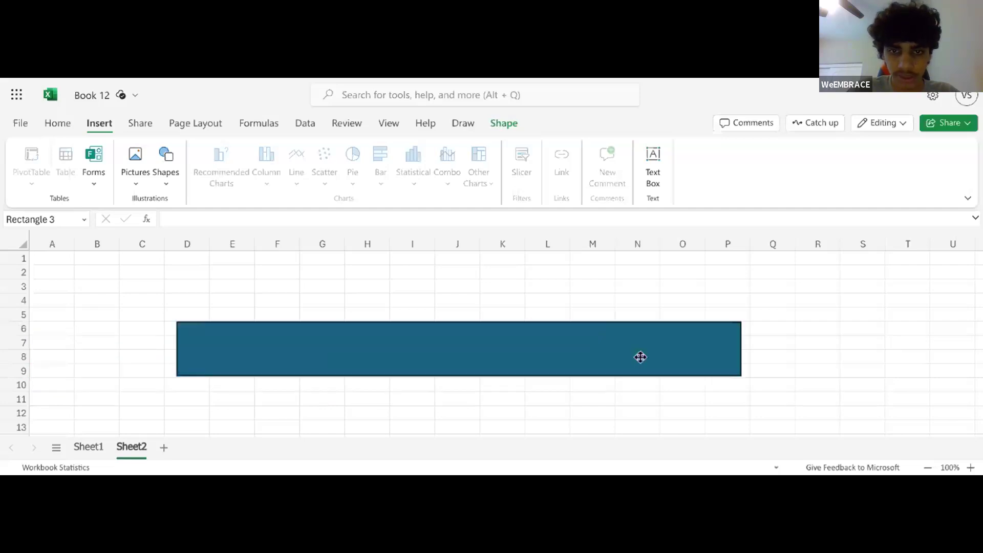
Reshape the wide bar into a rectangle covering about columns D to I, rows 3 to 11
drag(459, 321, 454, 375)
drag(172, 316, 492, 322)
drag(597, 369, 323, 348)
shift+click(434, 285)
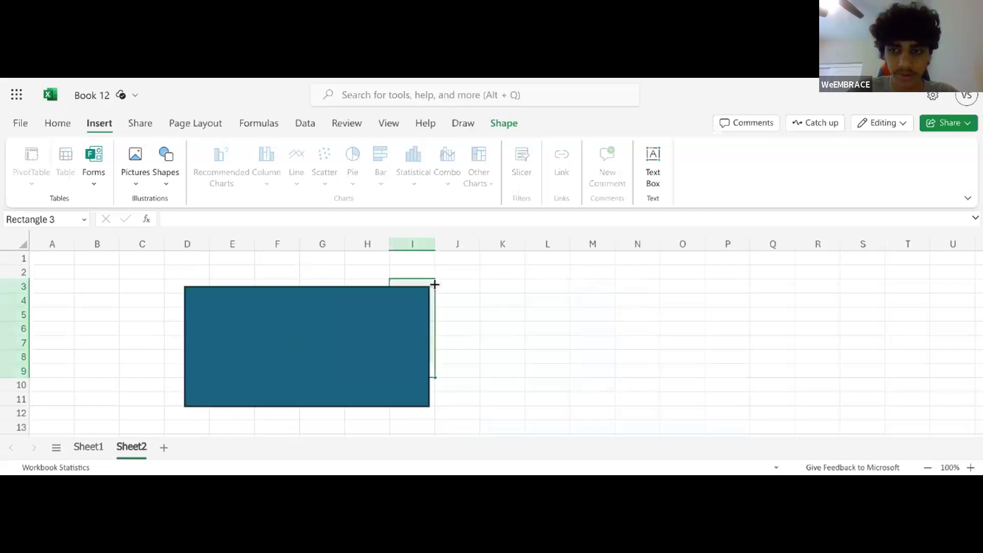
click(406, 316)
Reshape the rectangle into a tall block covering about columns F to K, rows 1 to 13
drag(429, 408, 529, 343)
drag(430, 323, 467, 325)
drag(571, 273, 439, 257)
drag(386, 324, 450, 313)
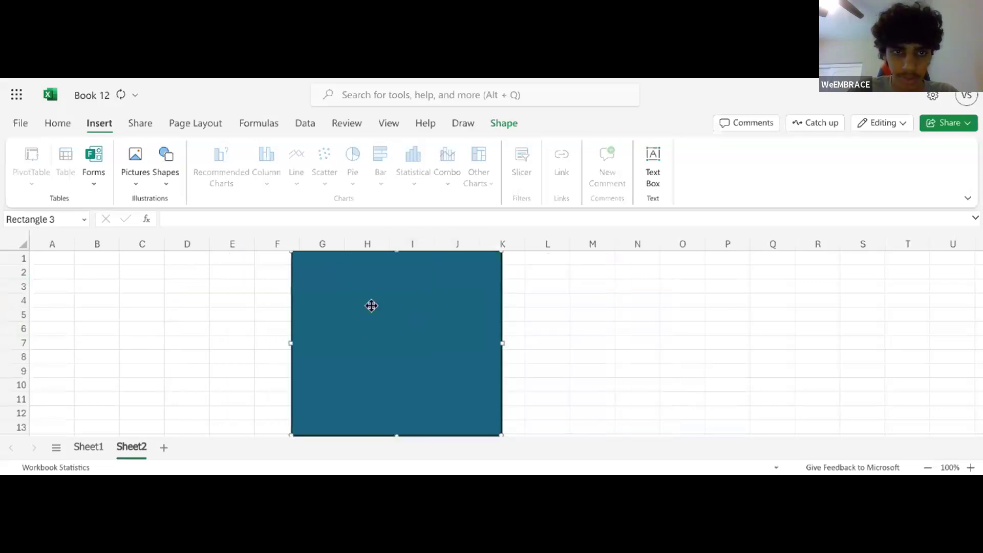
Shrink the rectangle to cover about columns I to K, rows 4 to 10, and leave it selected
drag(290, 274, 427, 293)
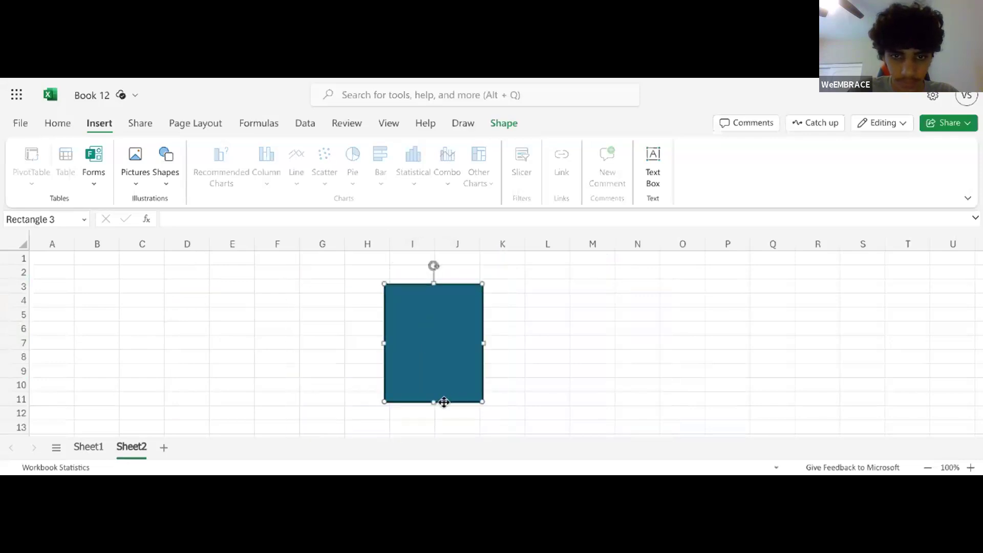
drag(434, 399, 450, 360)
click(567, 313)
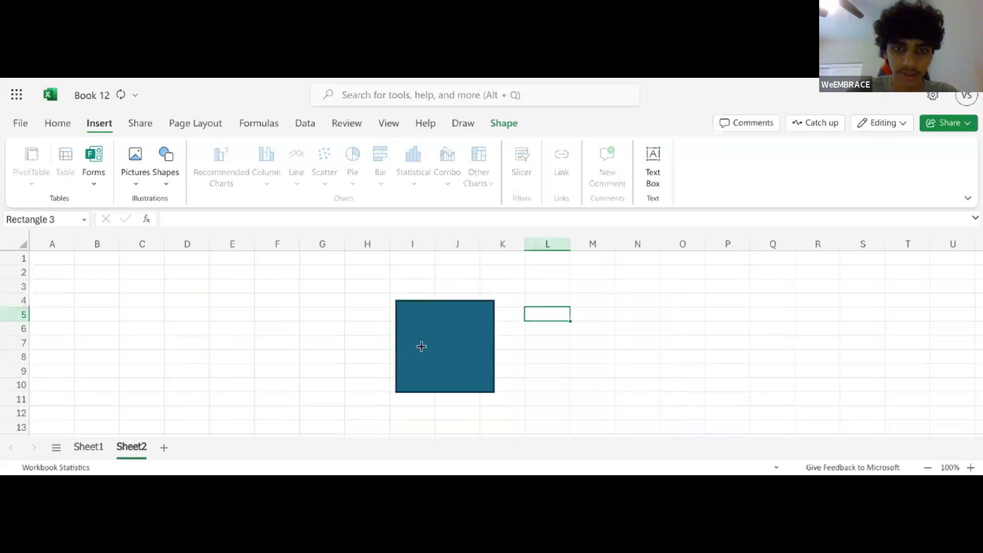
click(328, 328)
click(432, 325)
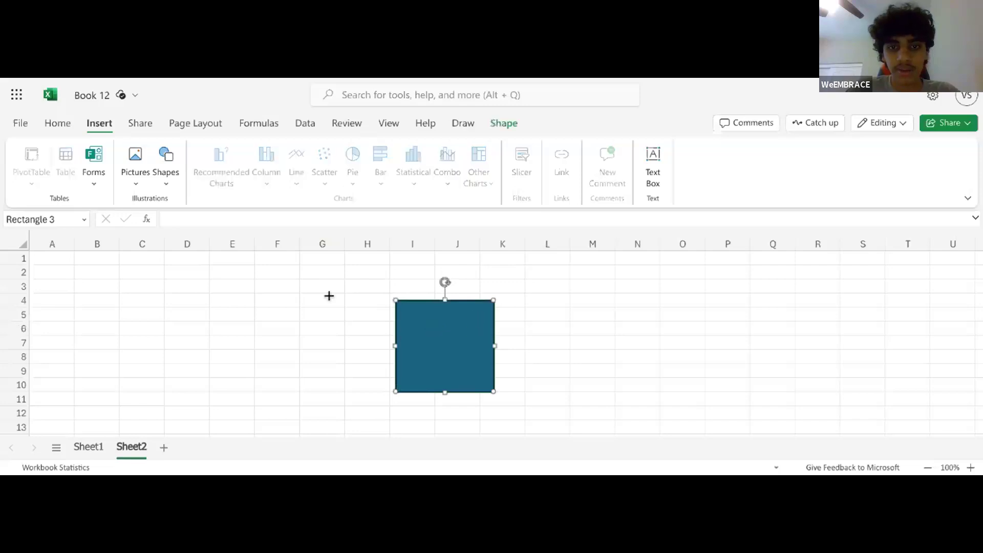
Fill the selected rectangle with yellow and shift it slightly to the left
click(57, 127)
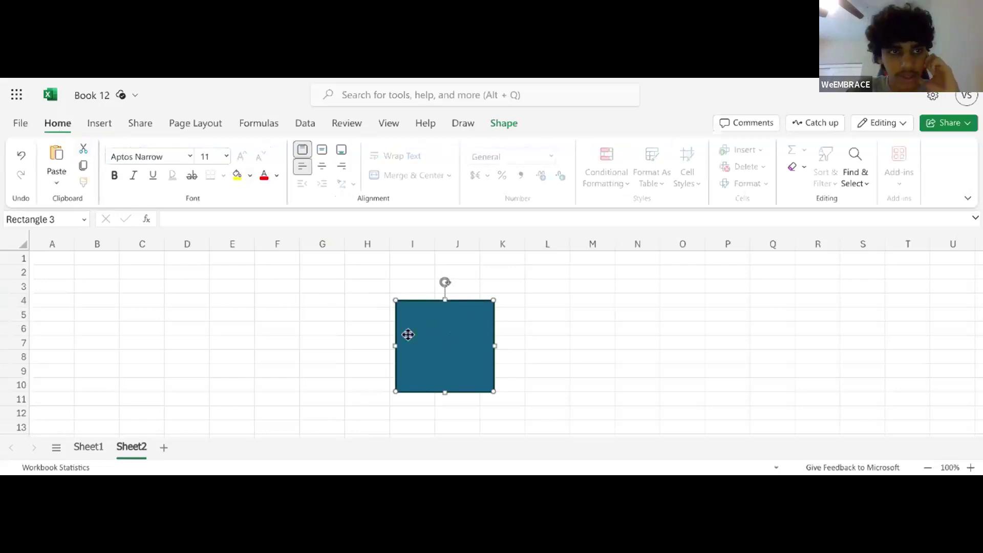
click(59, 125)
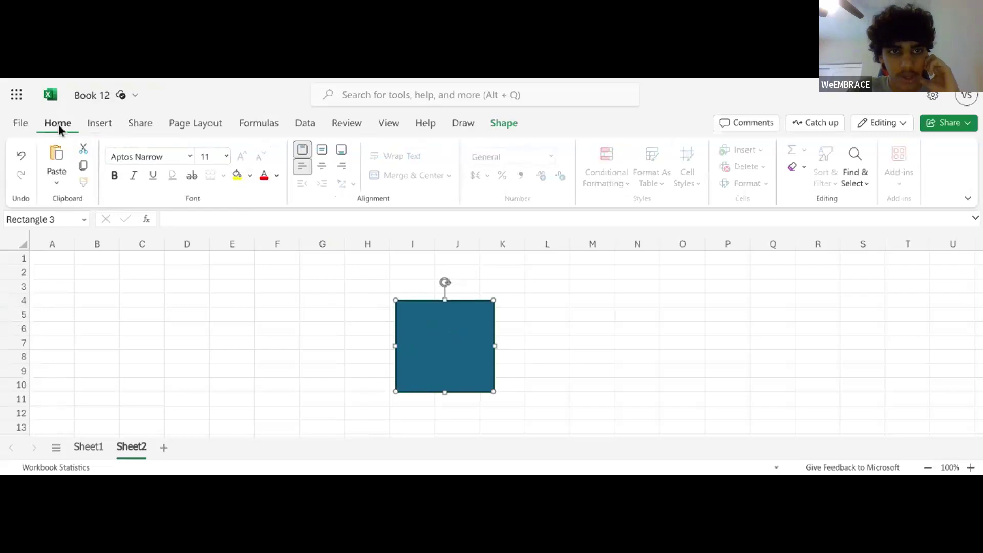
click(251, 176)
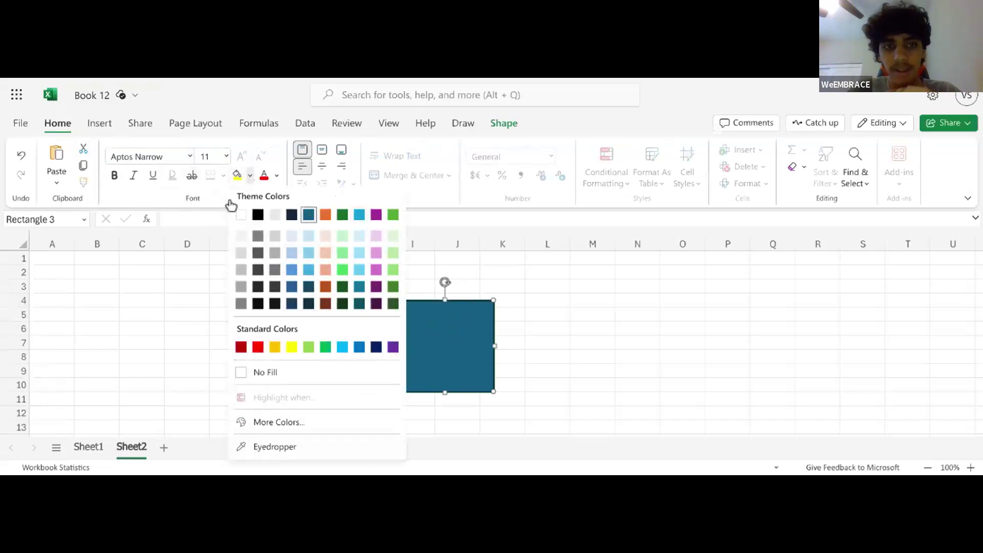
click(256, 181)
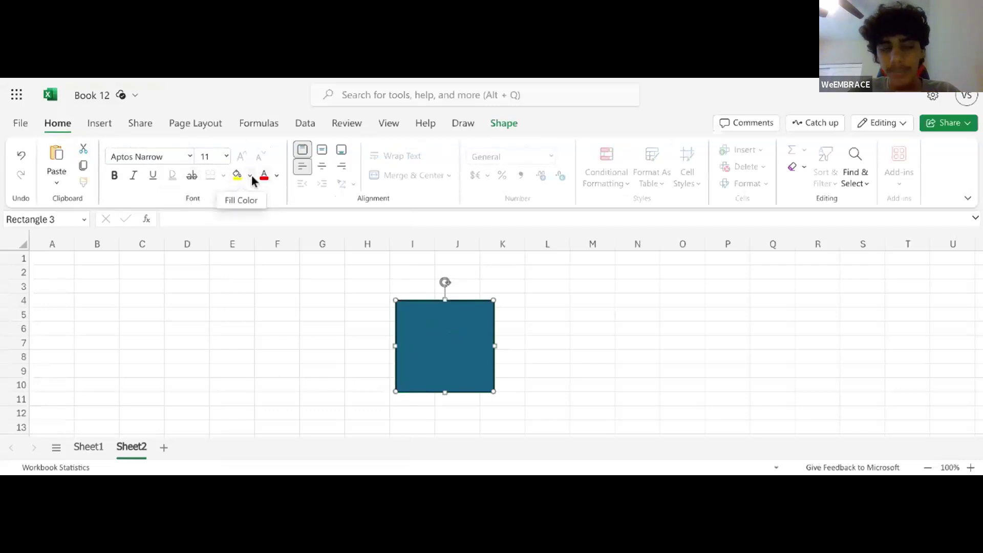
click(251, 176)
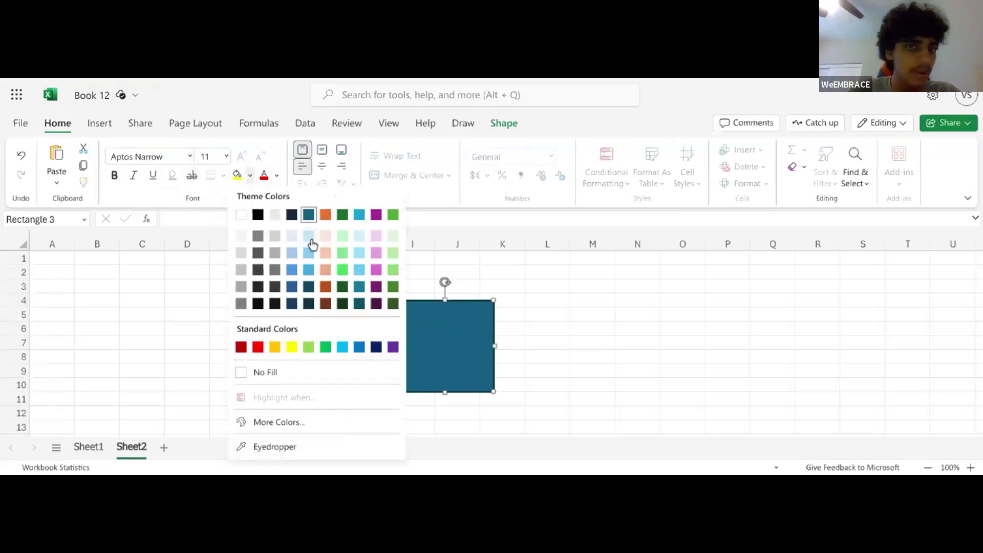
click(219, 197)
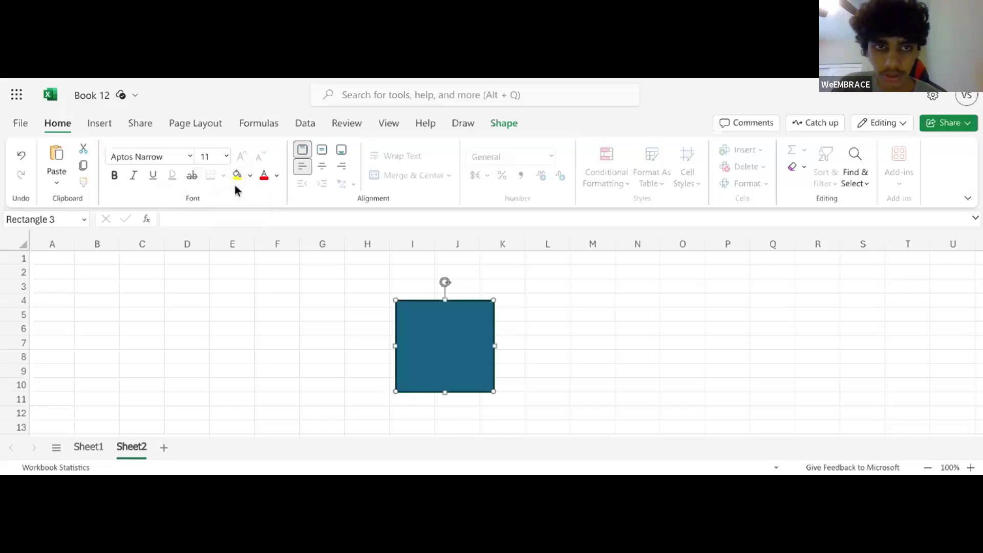
click(237, 180)
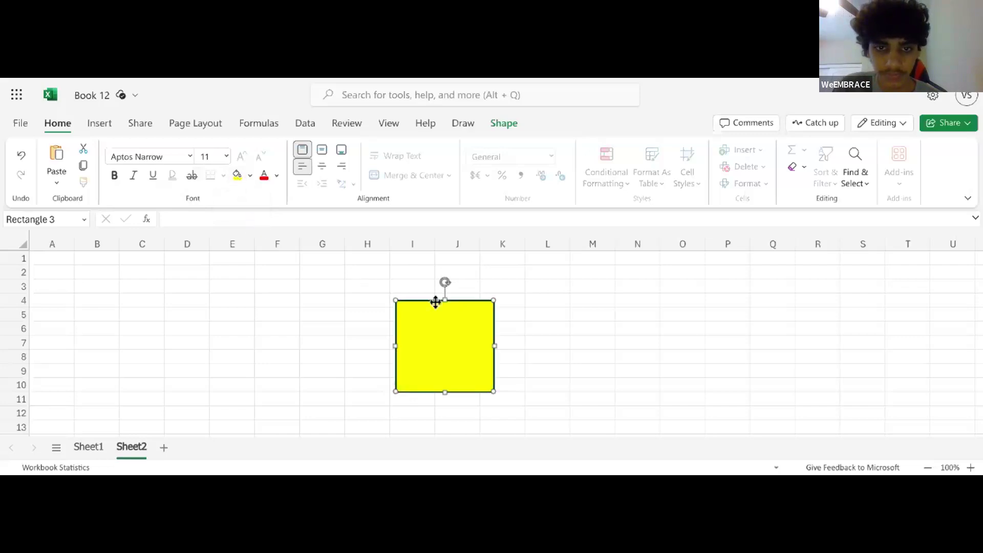
mouse_move(441, 323)
mouse_down()
mouse_move(505, 327)
mouse_move(404, 330)
mouse_move(436, 326)
mouse_up()
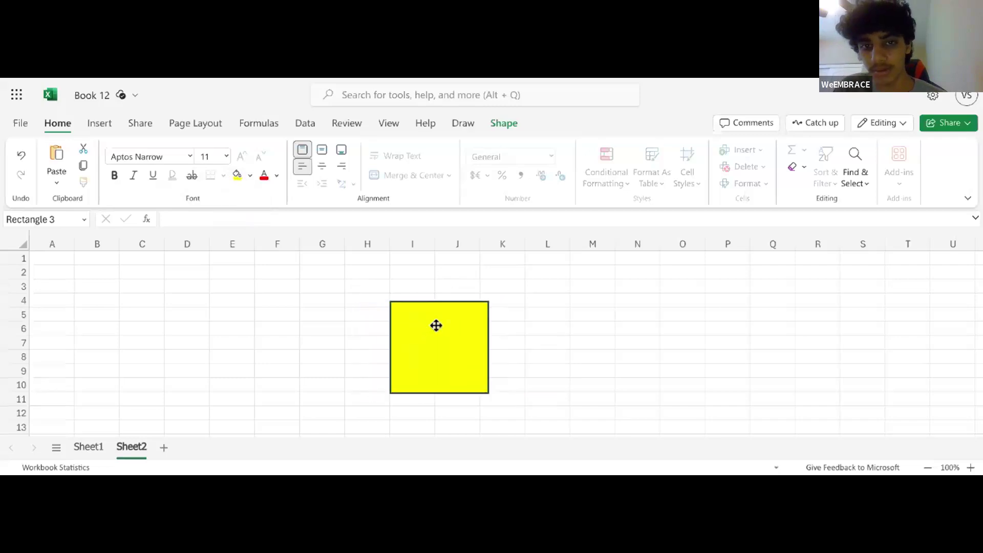
Try several fill colors on the rectangle in turn: dark orange, dark purple, light purple and near-black
click(250, 175)
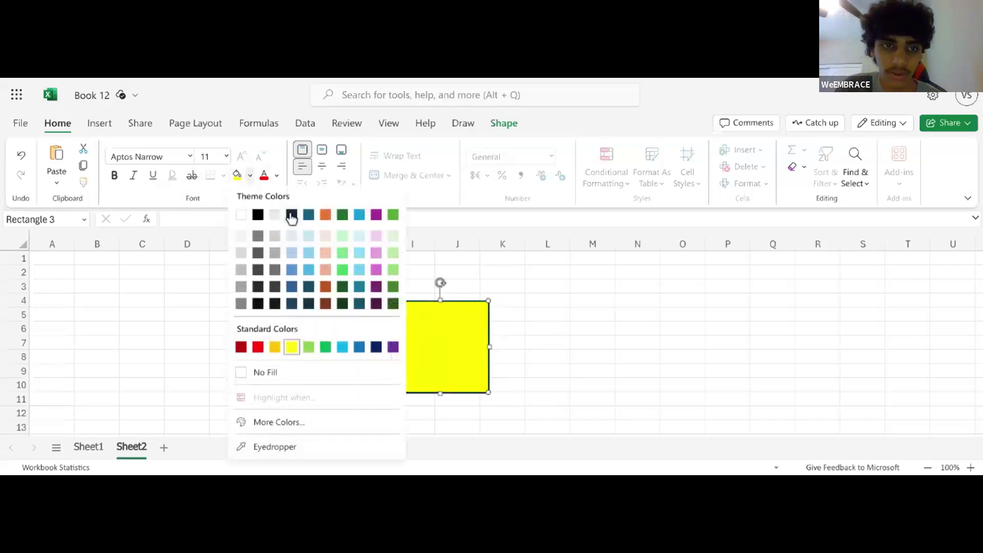
click(327, 288)
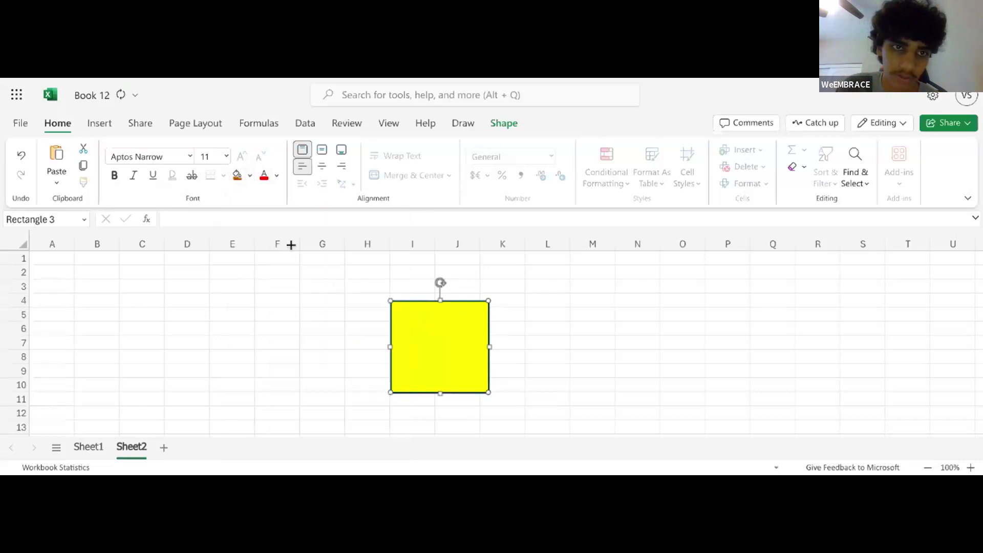
click(250, 175)
click(379, 288)
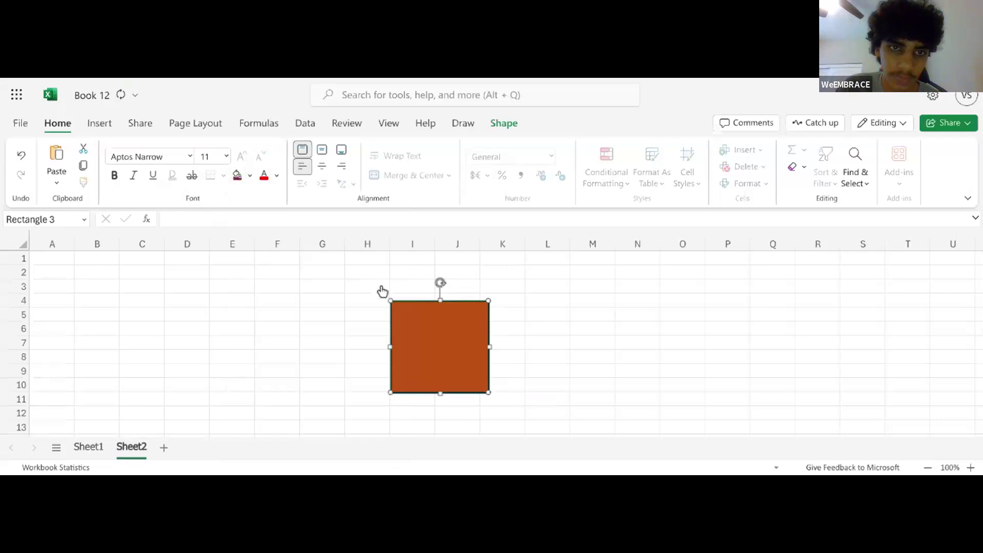
click(250, 175)
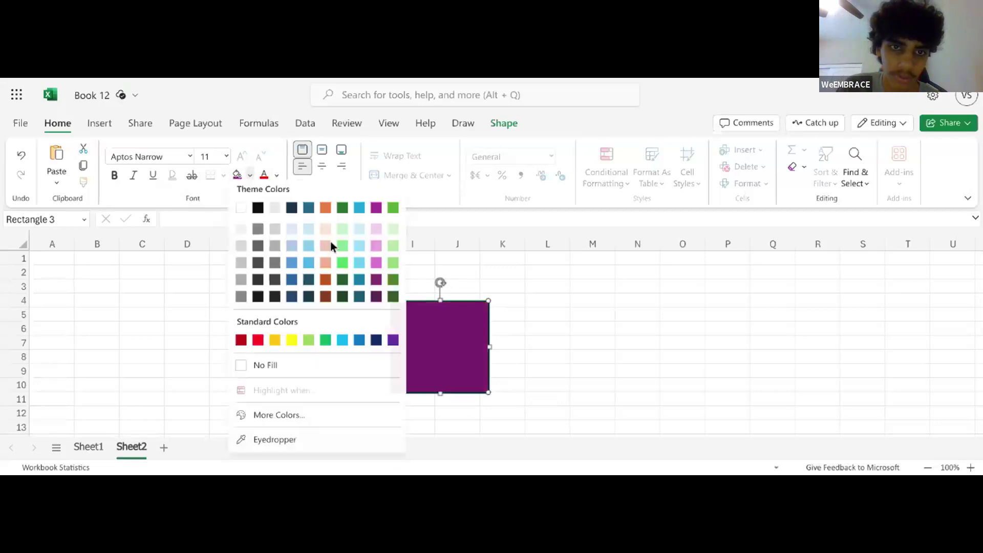
click(376, 247)
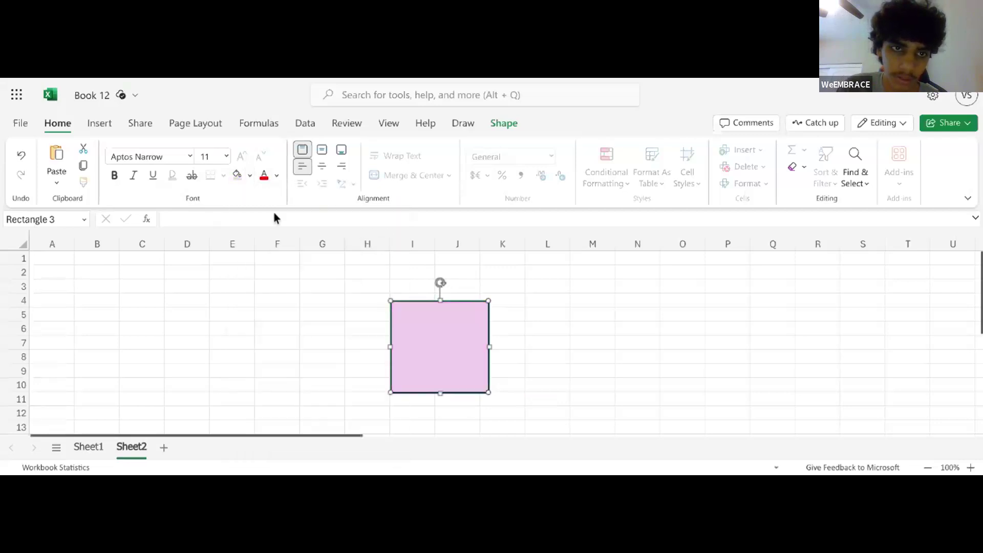
click(251, 176)
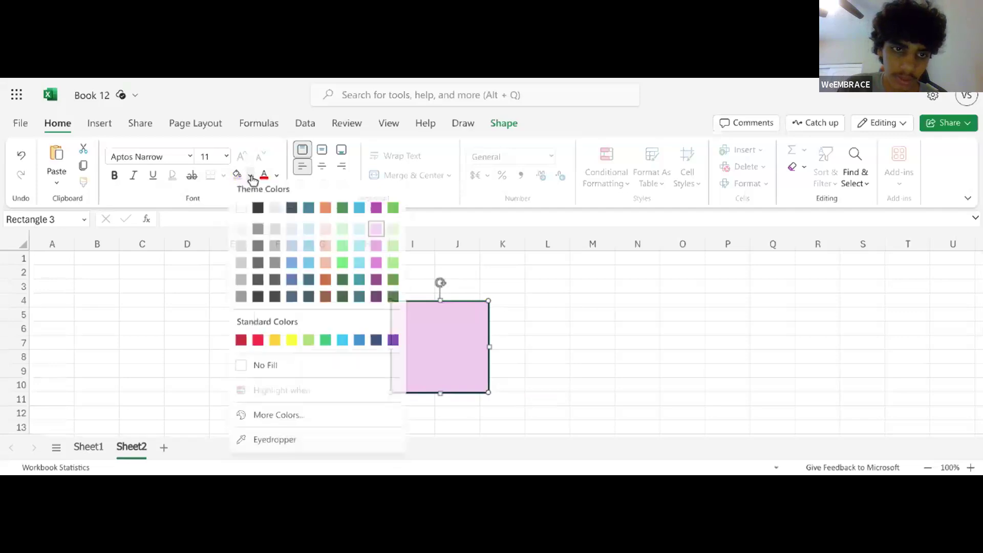
click(258, 292)
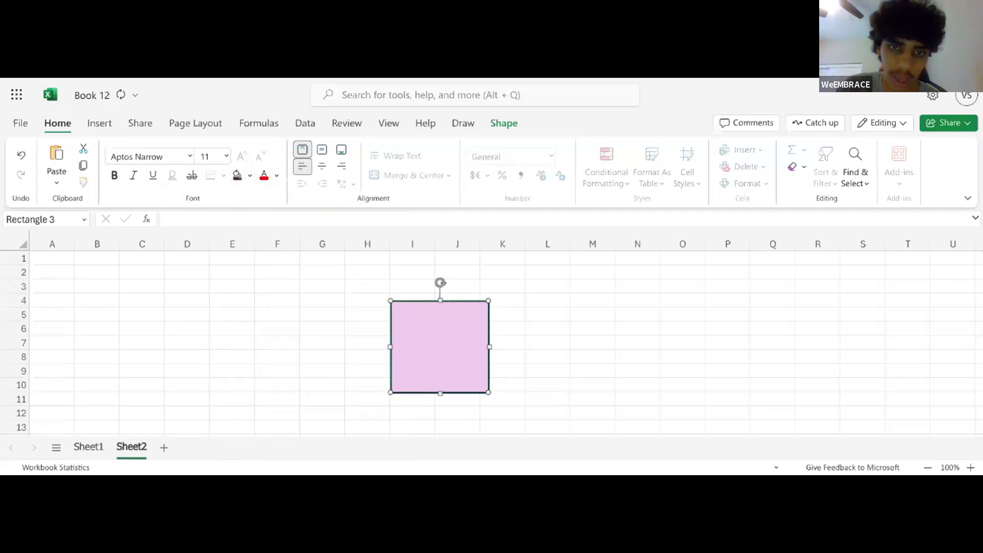
Fill cell F6 with white
click(293, 331)
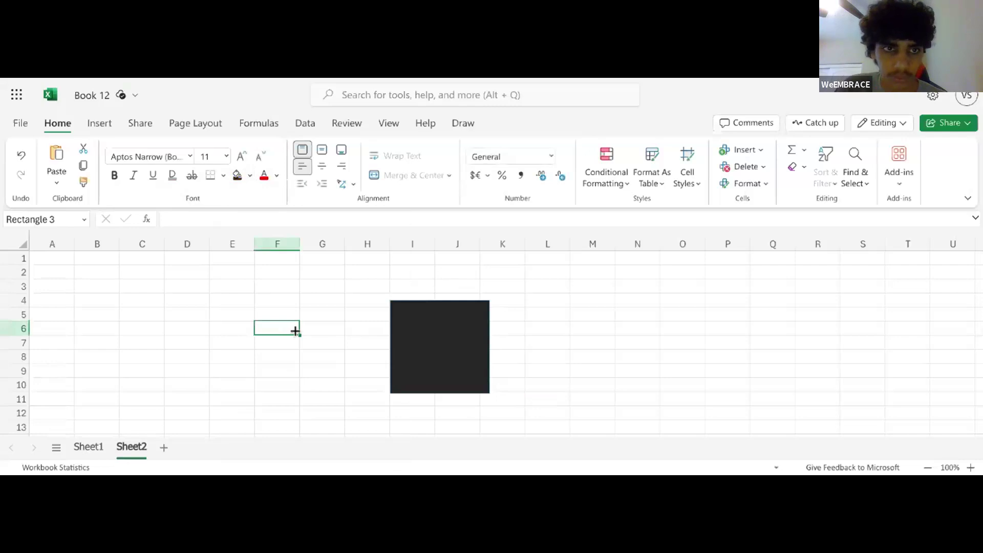
click(250, 176)
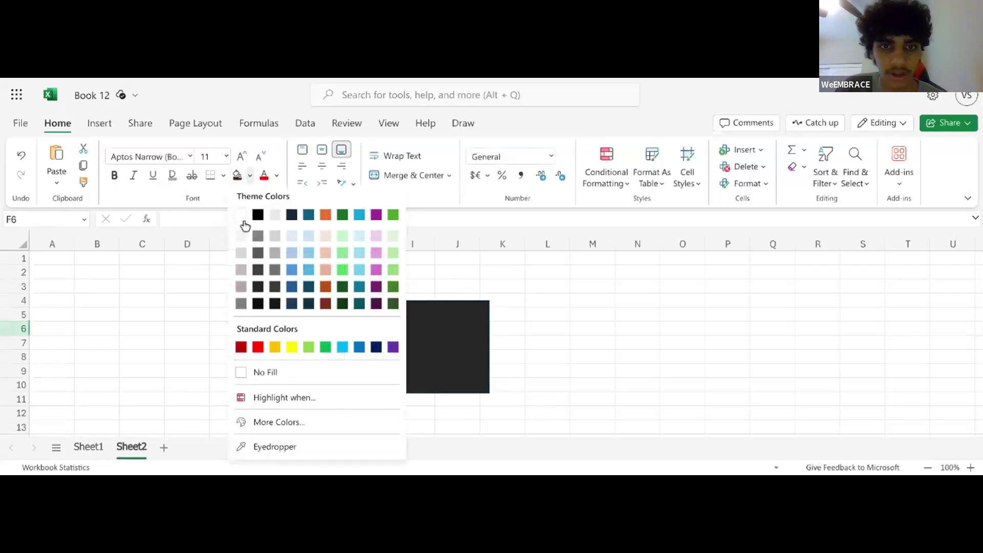
click(241, 214)
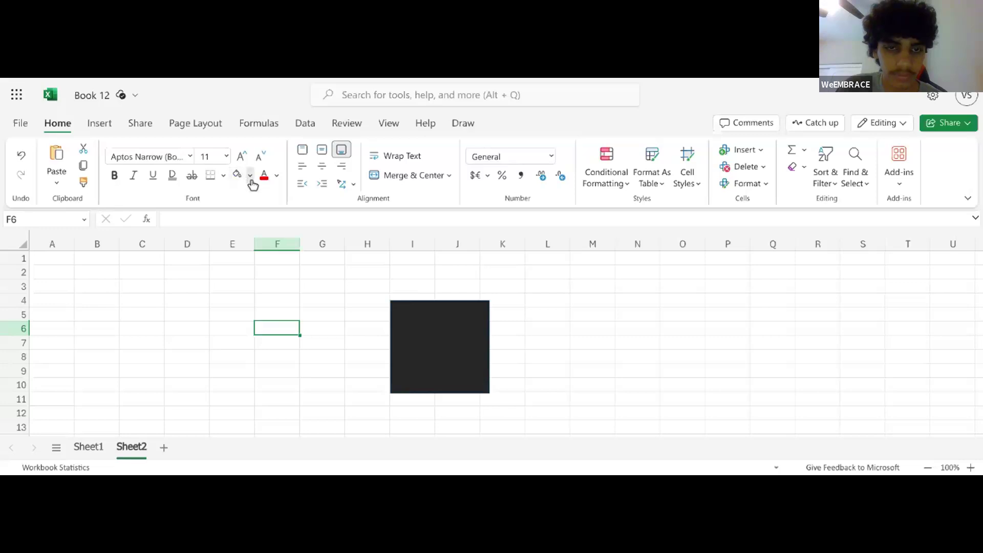
Select the near-black rectangle and fill it with white
click(250, 177)
click(485, 350)
click(485, 350)
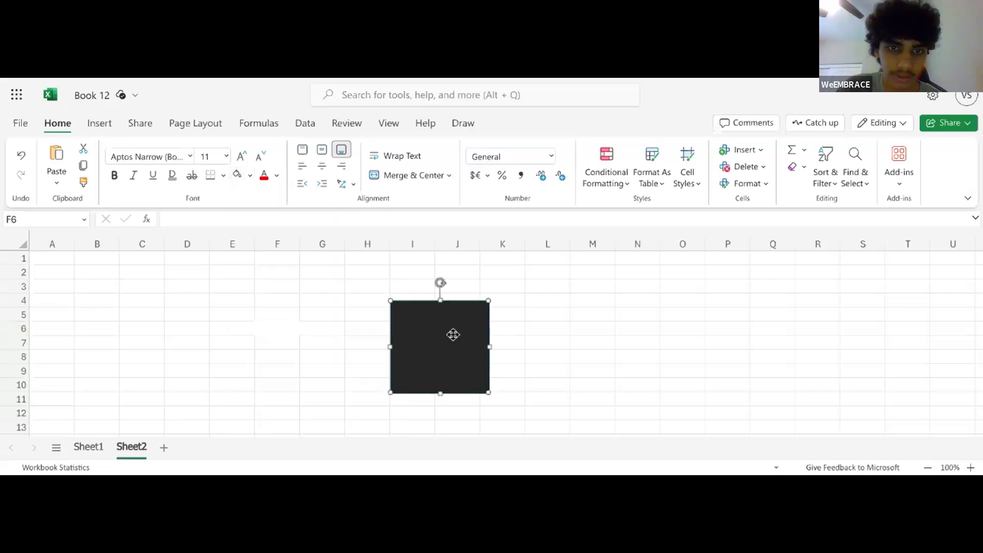
click(239, 177)
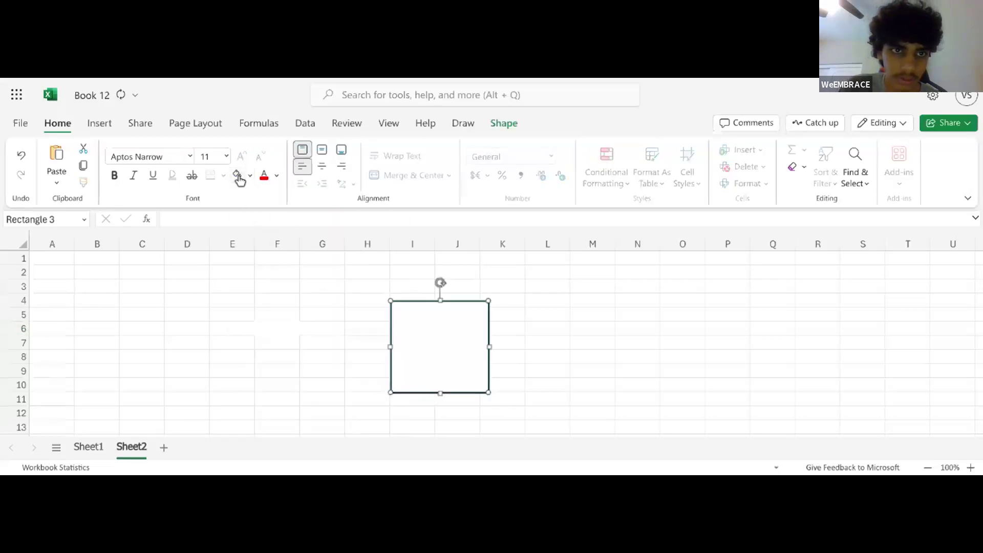
Move the rectangle to about columns H to J, rows 5 to 11, and recolor it dark teal, finishing with orange
click(356, 322)
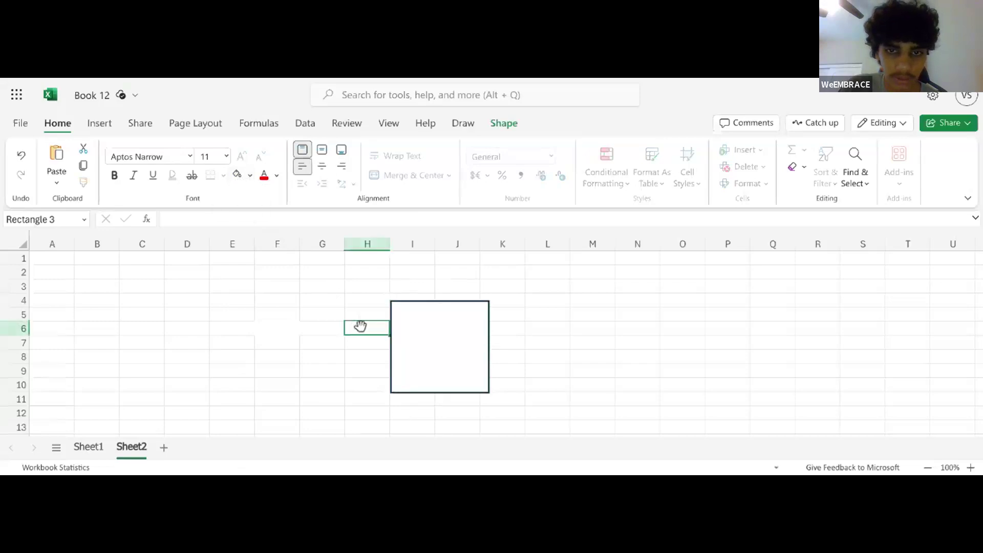
click(250, 175)
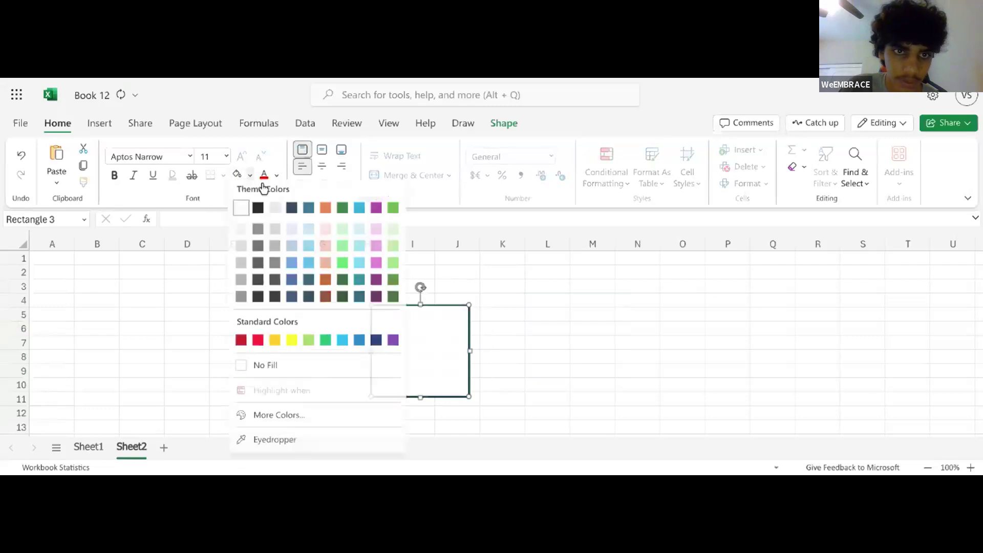
click(309, 219)
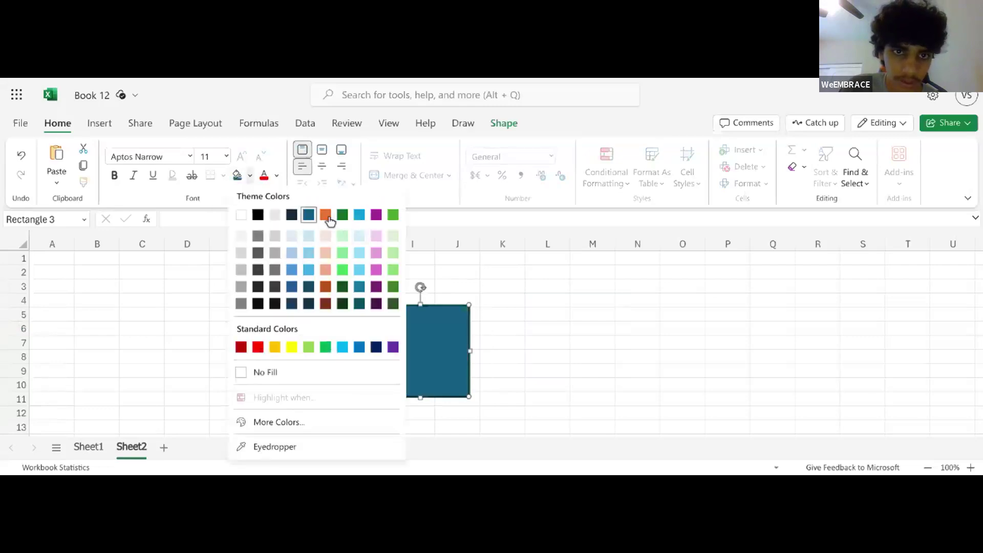
click(329, 217)
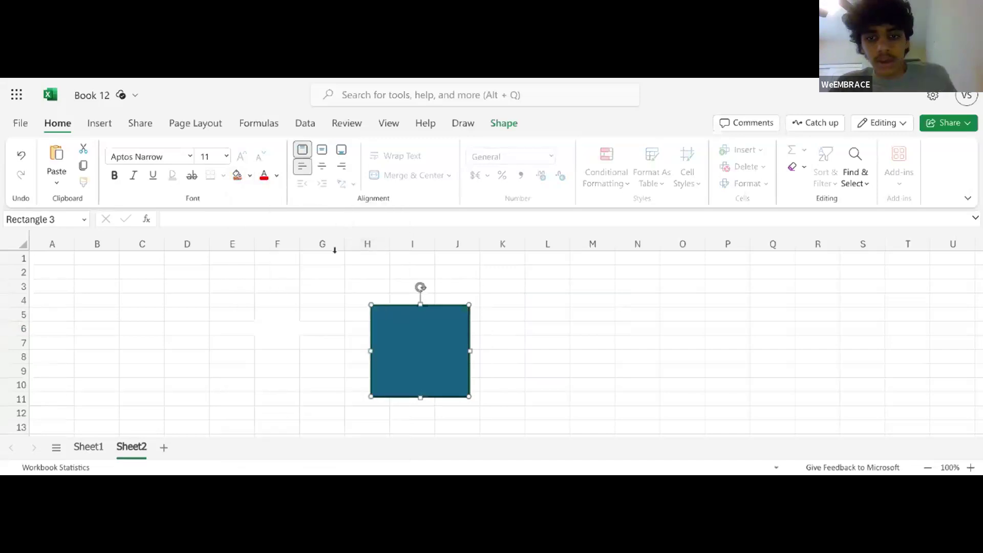
drag(296, 342, 298, 352)
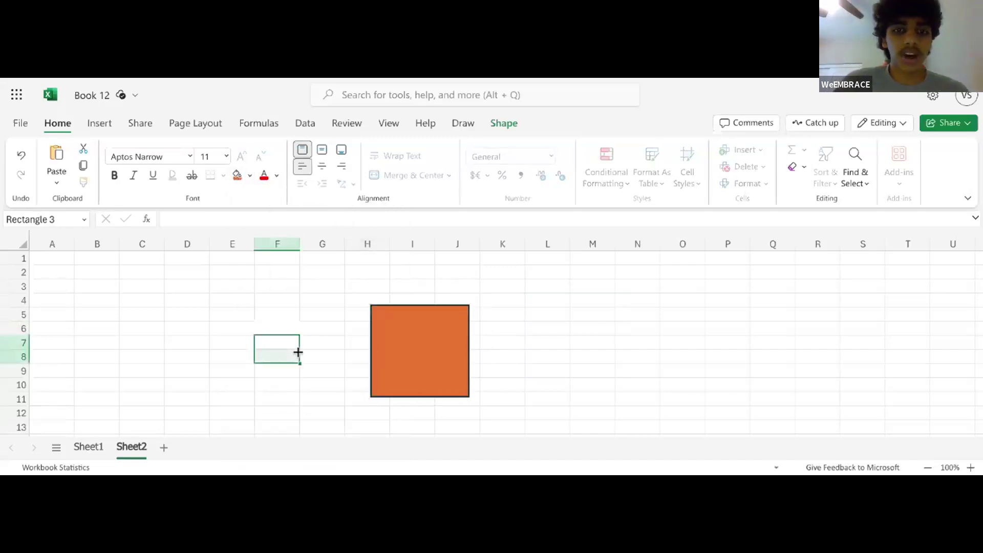
click(400, 356)
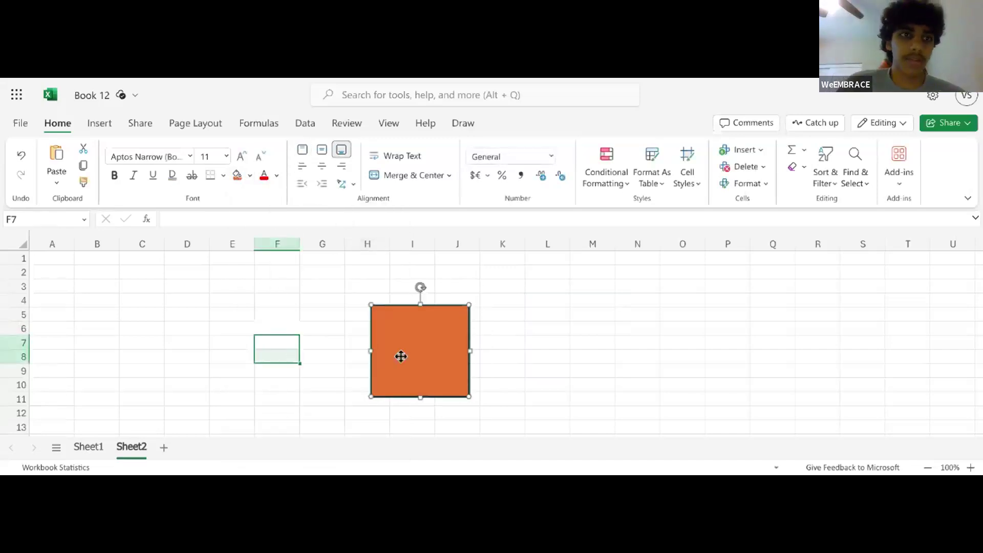
Insert an oval, shrink it to a small circle, and place it on the upper-left part of the orange rectangle
click(99, 128)
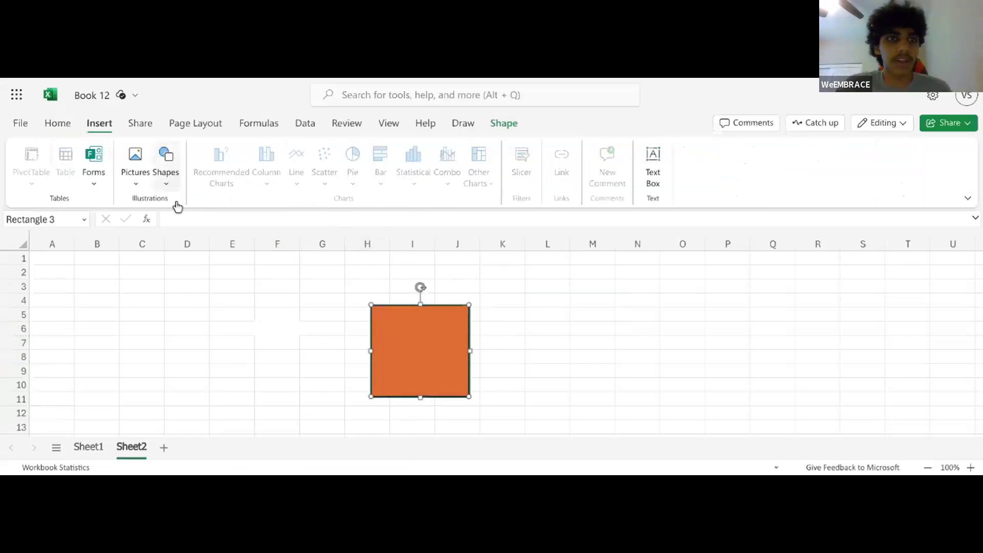
click(167, 176)
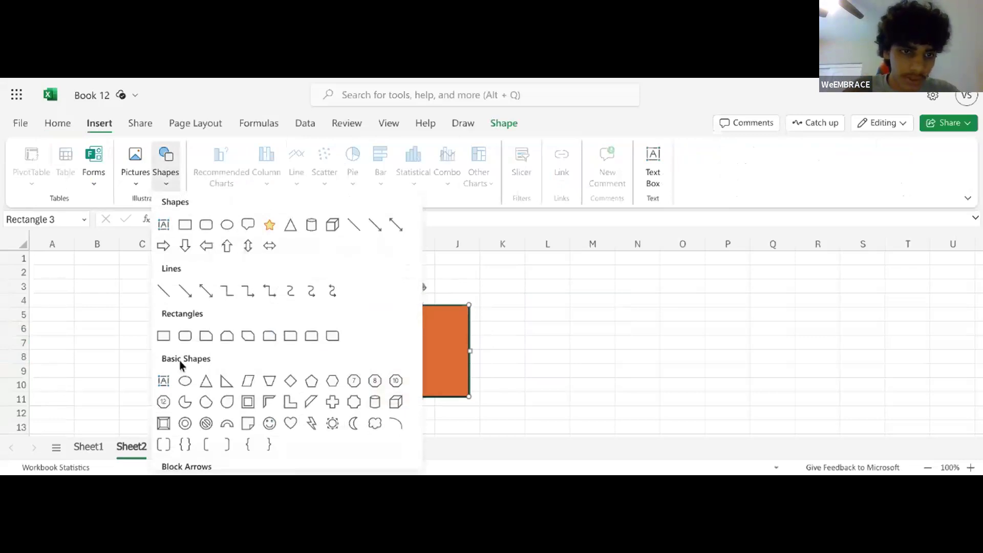
click(185, 380)
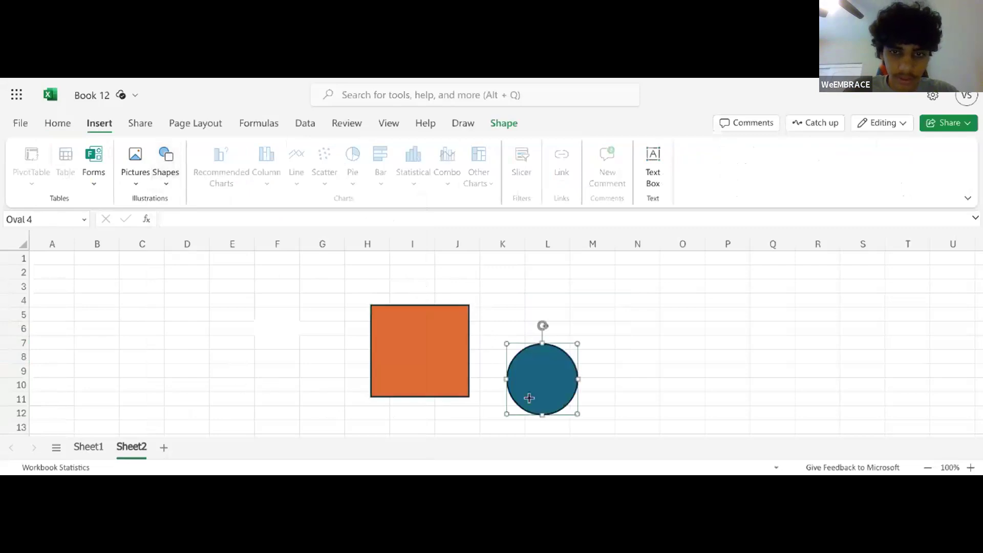
drag(509, 346, 399, 338)
Duplicate the small circle and place the copy level with it on the upper-right part of the orange rectangle
click(166, 166)
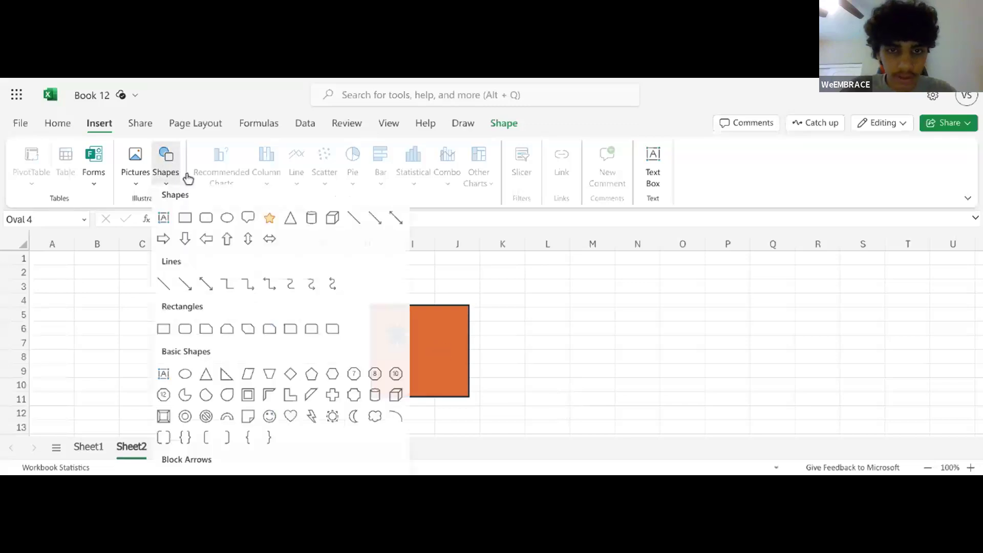
key(Escape)
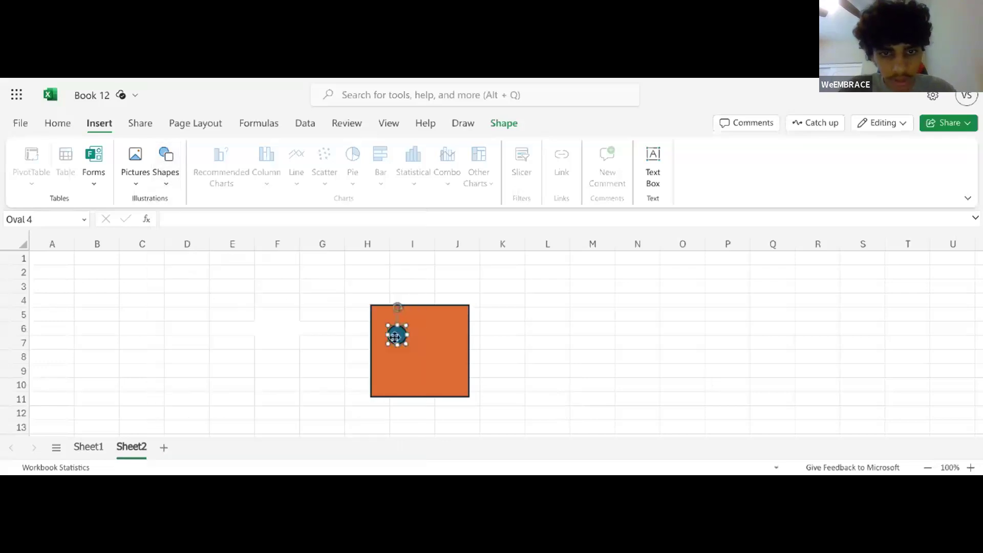
key(ctrl+d)
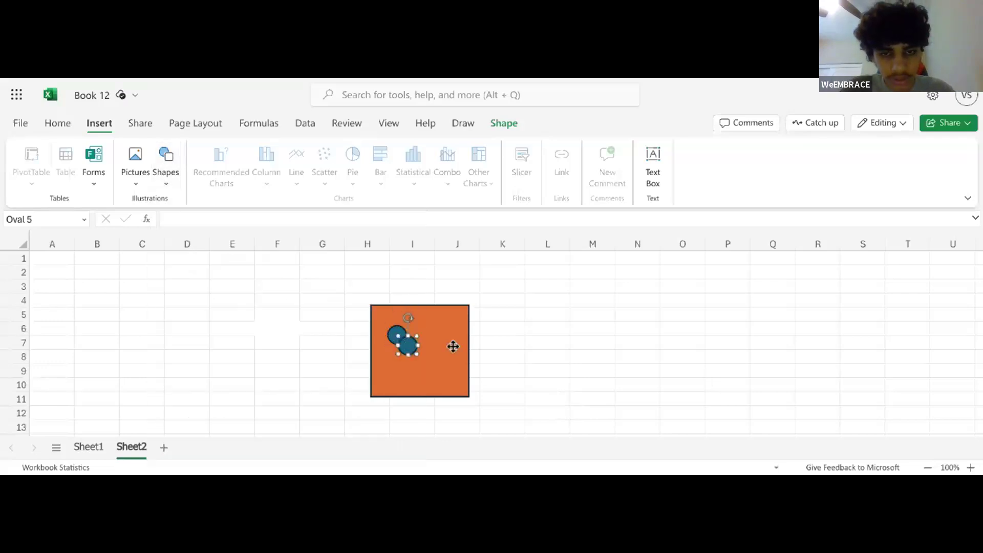
drag(413, 346, 444, 337)
click(497, 334)
click(454, 357)
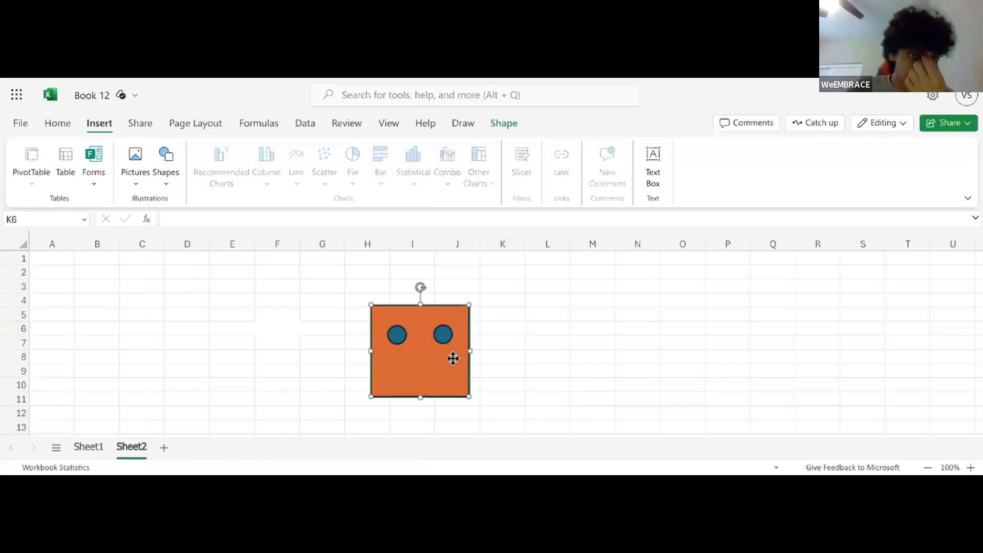
Insert a rounded flowchart terminator shape and place it as a mouth on the orange rectangle, below the two circles
click(165, 170)
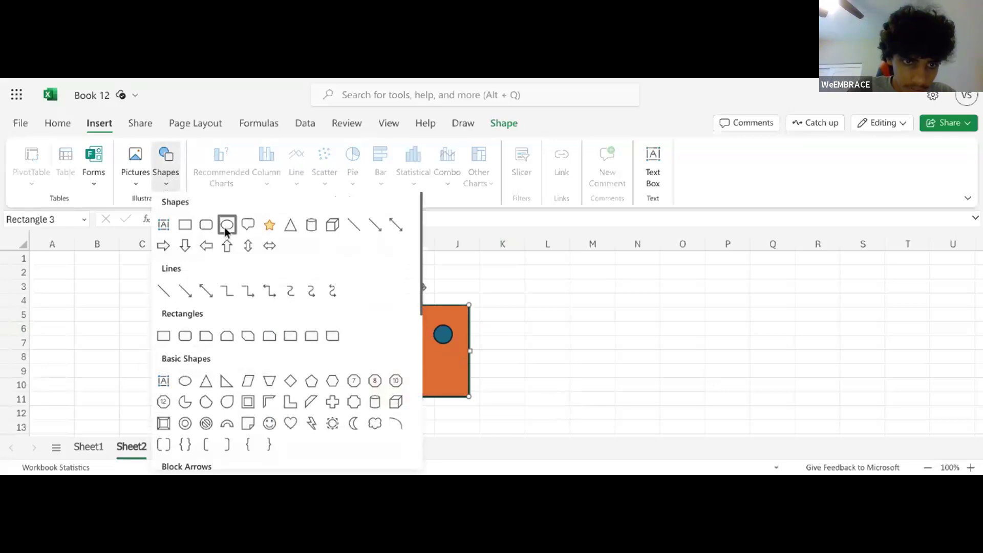
scroll(239, 310, down, 2)
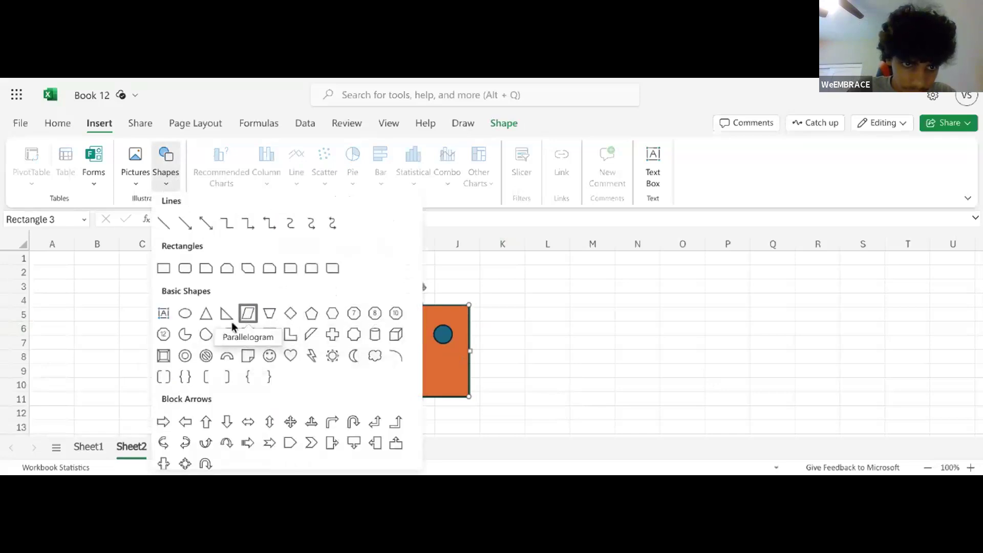
scroll(200, 359, down, 3)
scroll(212, 352, down, 3)
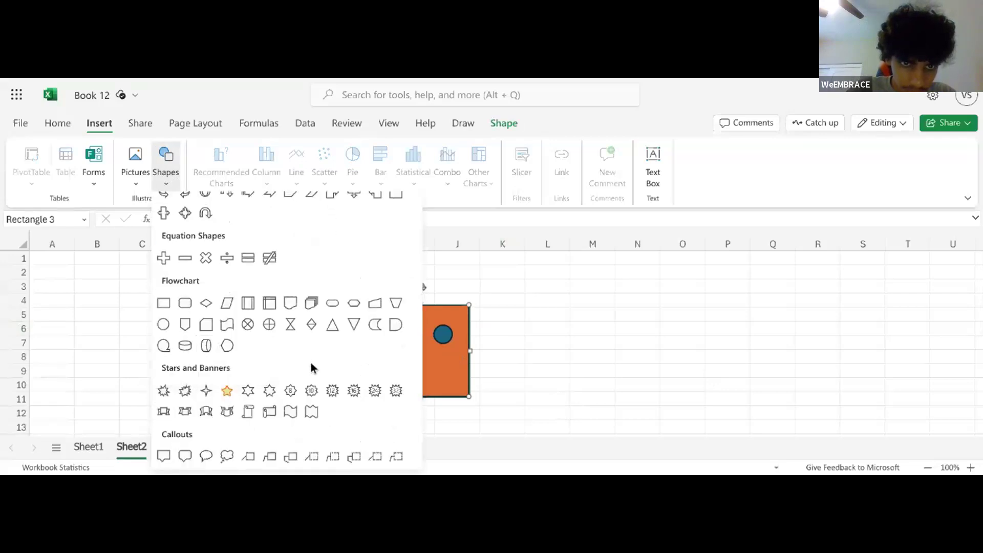
click(330, 303)
drag(542, 356, 423, 370)
click(520, 340)
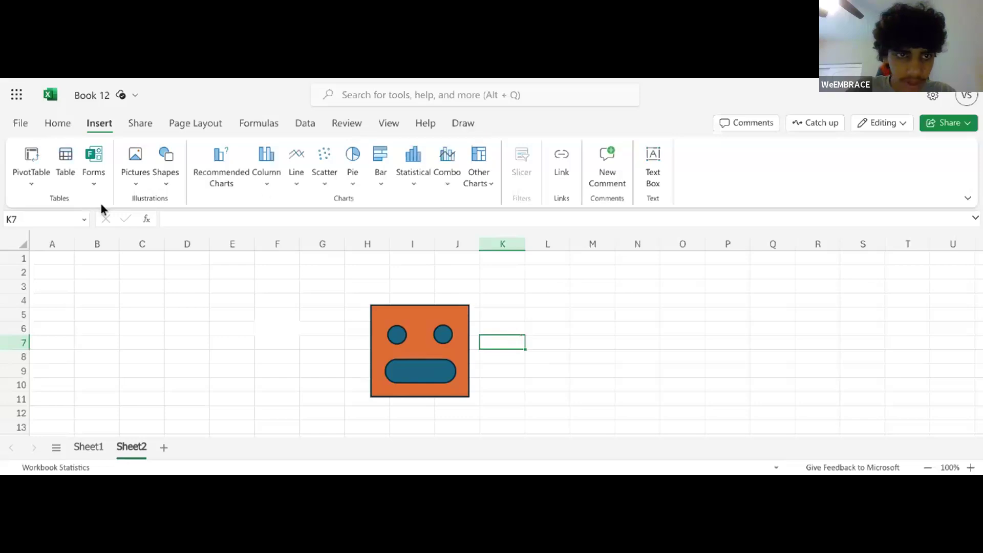
Insert a straight line and place it so it slopes down from the orange rectangle's right edge to about cell L11
click(172, 162)
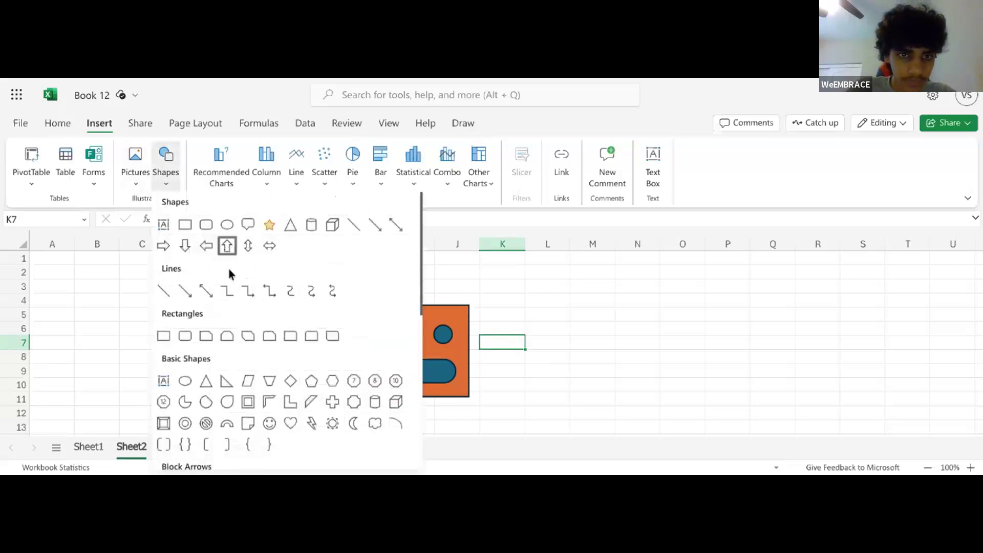
scroll(230, 266, down, 5)
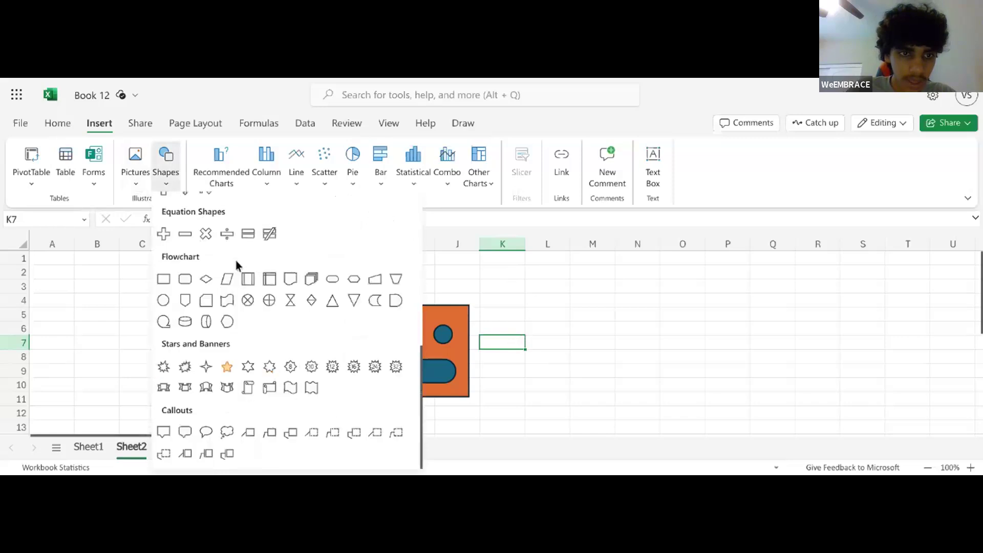
scroll(236, 263, up, 1)
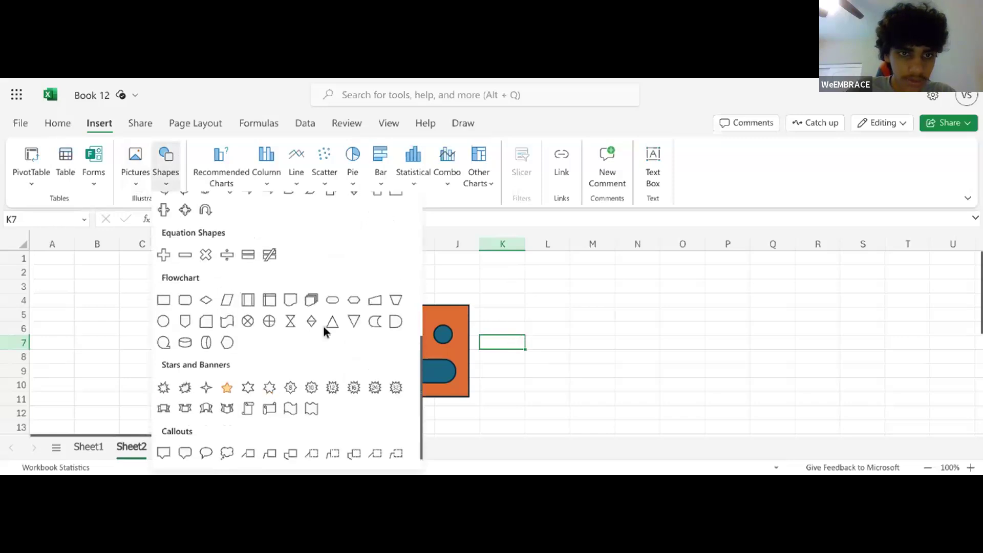
scroll(324, 326, up, 5)
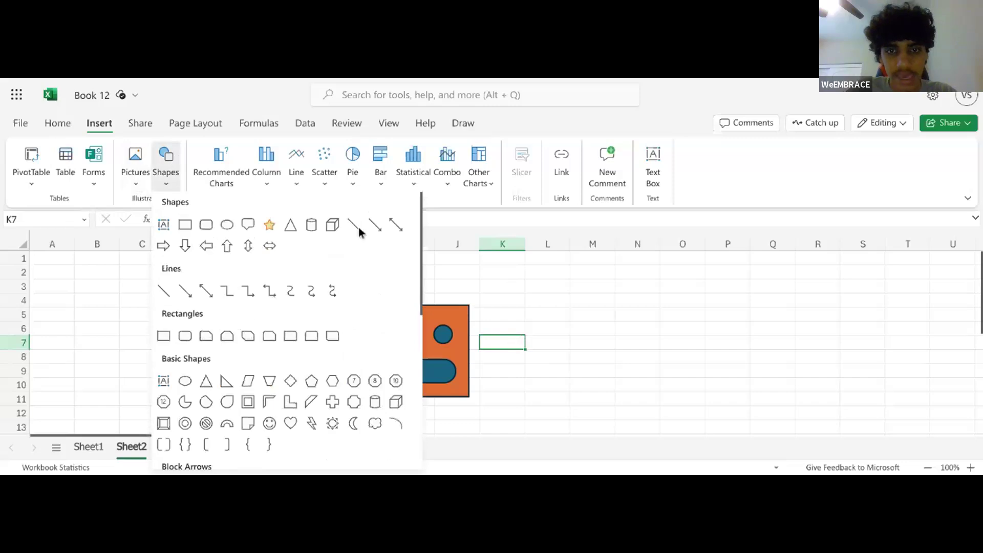
click(358, 229)
click(537, 370)
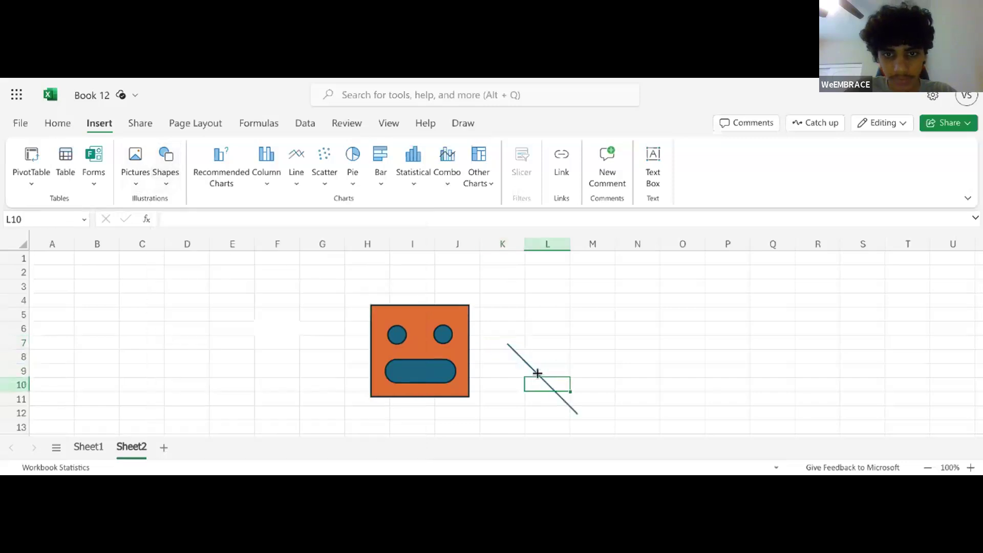
drag(536, 373, 496, 365)
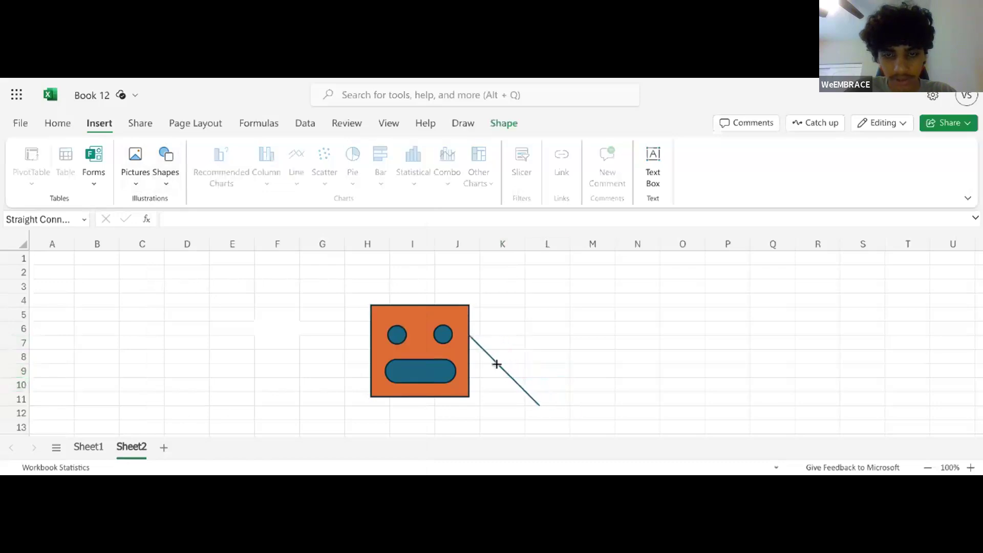
click(314, 329)
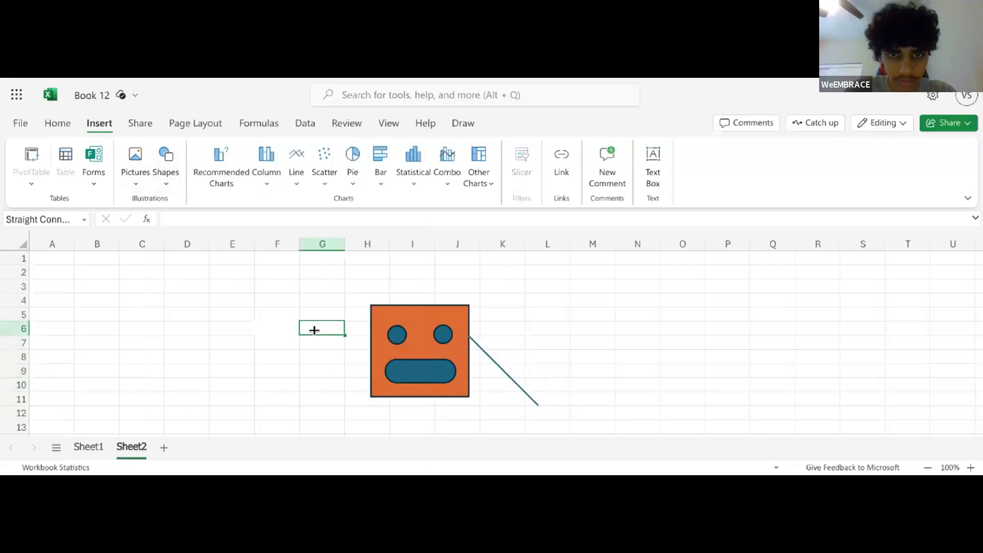
Duplicate the diagonal line and move the copy below and to the left of the orange rectangle
click(497, 357)
click(501, 368)
click(500, 362)
click(490, 358)
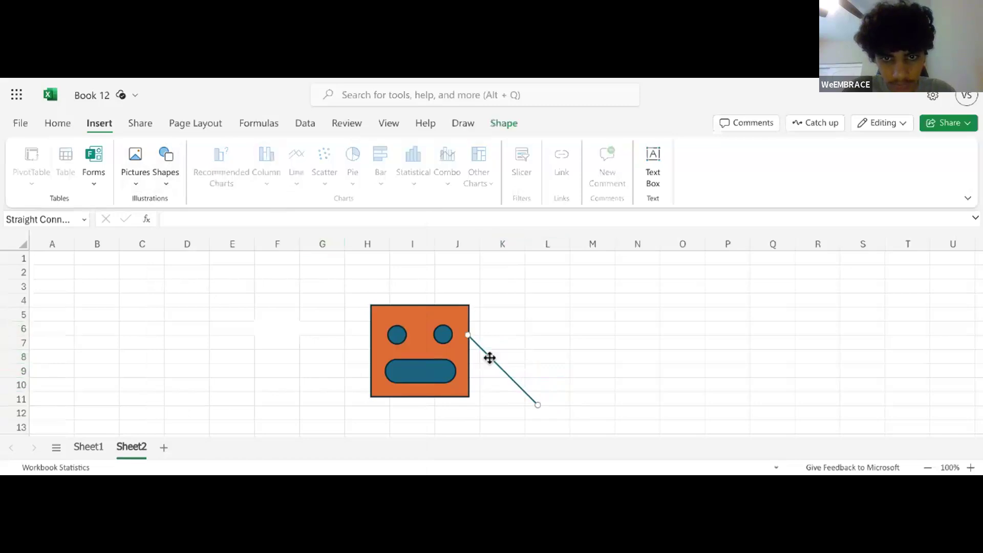
drag(490, 358, 505, 360)
click(545, 412)
drag(545, 413, 354, 376)
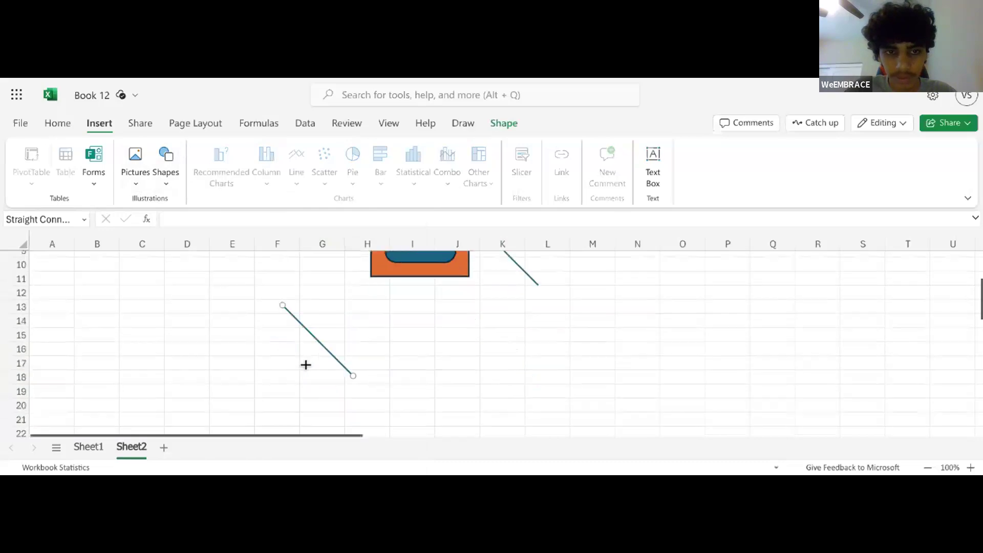
drag(294, 312, 316, 291)
scroll(317, 291, up, 1)
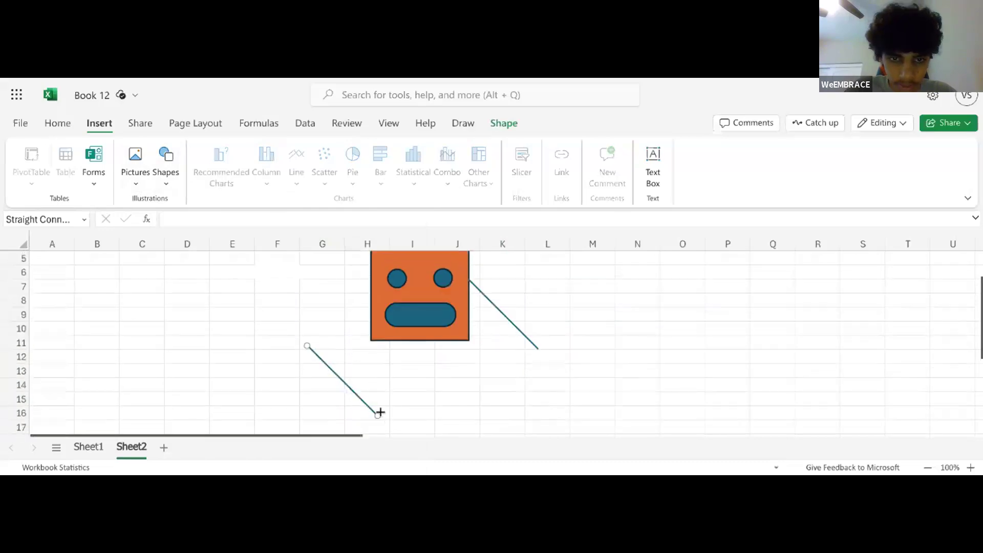
Re-angle the copied line and shift it so it slopes down from the orange rectangle's left edge to about row 12 in column F
drag(379, 416, 384, 279)
click(600, 296)
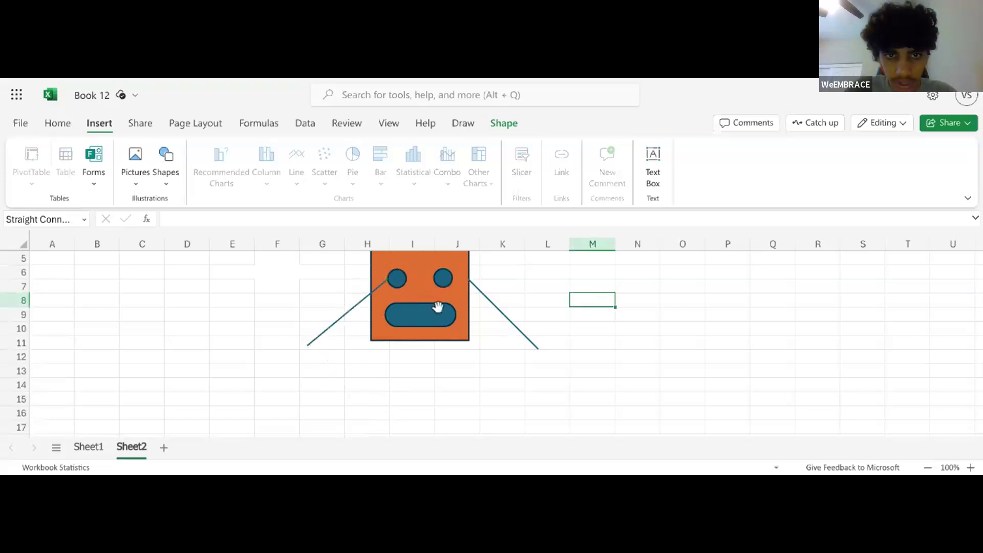
drag(352, 312, 338, 316)
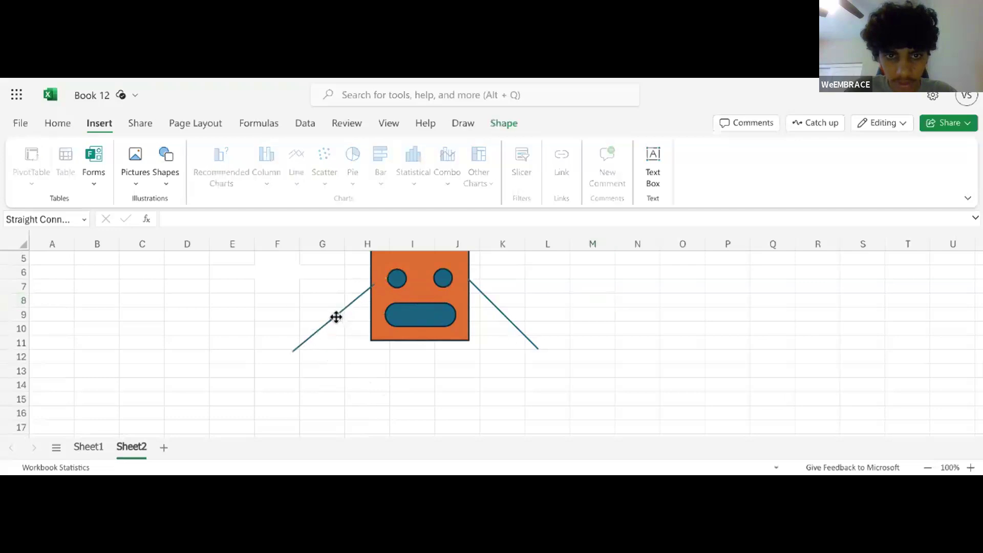
click(555, 301)
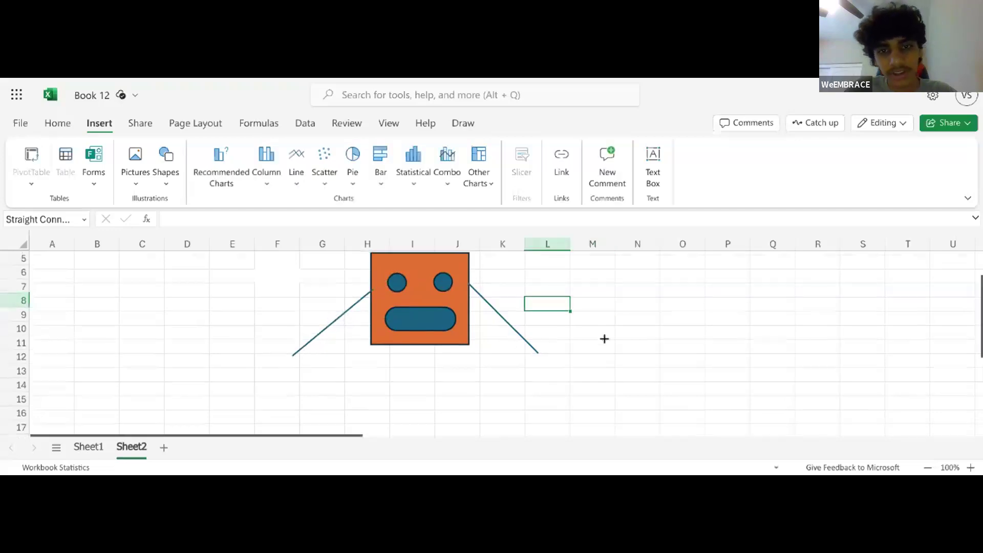
scroll(610, 339, up, 2)
scroll(617, 341, down, 1)
scroll(628, 329, down, 2)
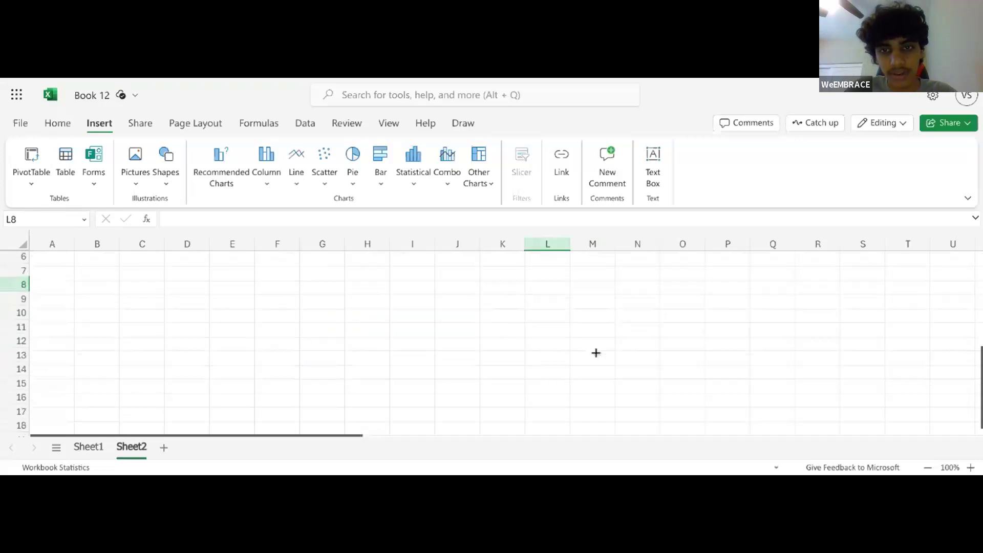
scroll(595, 351, up, 3)
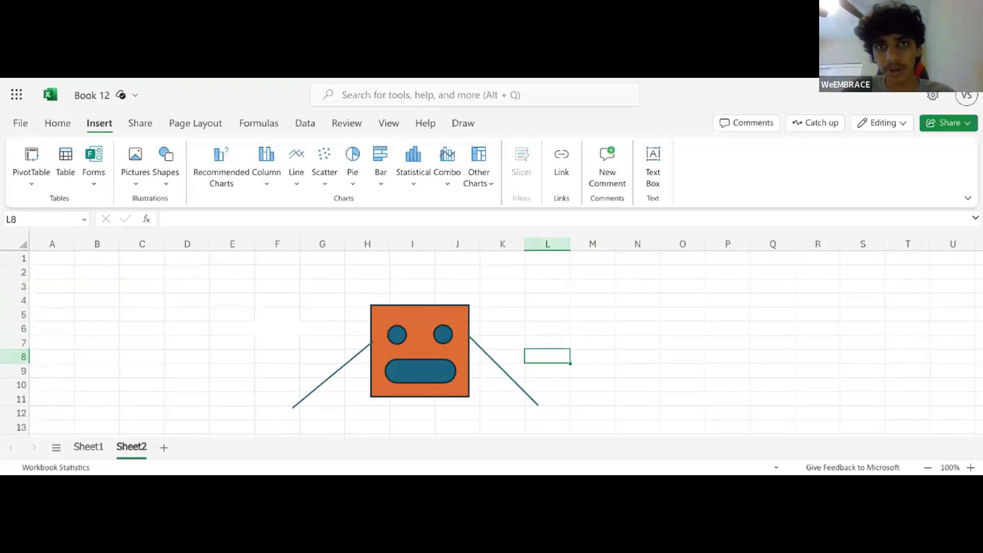
click(484, 357)
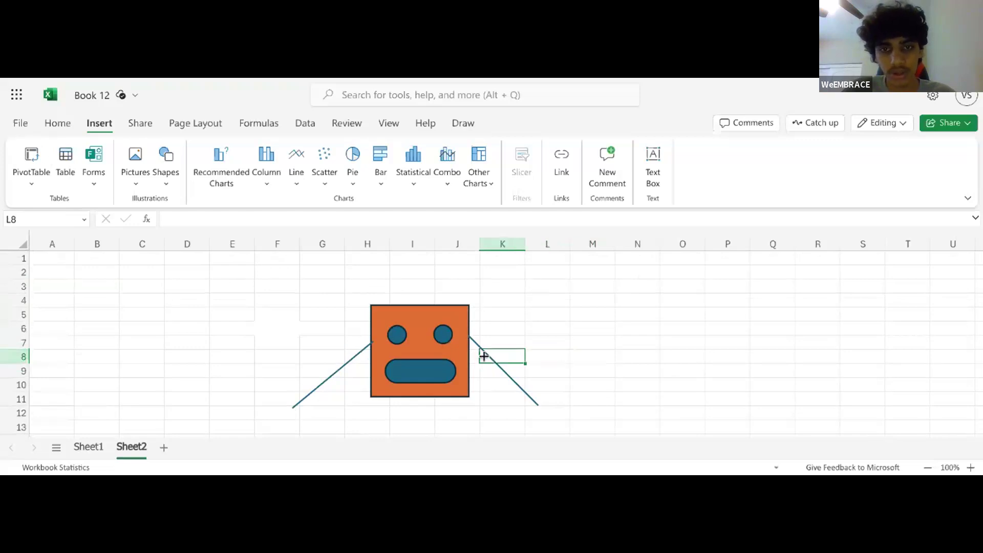
click(475, 342)
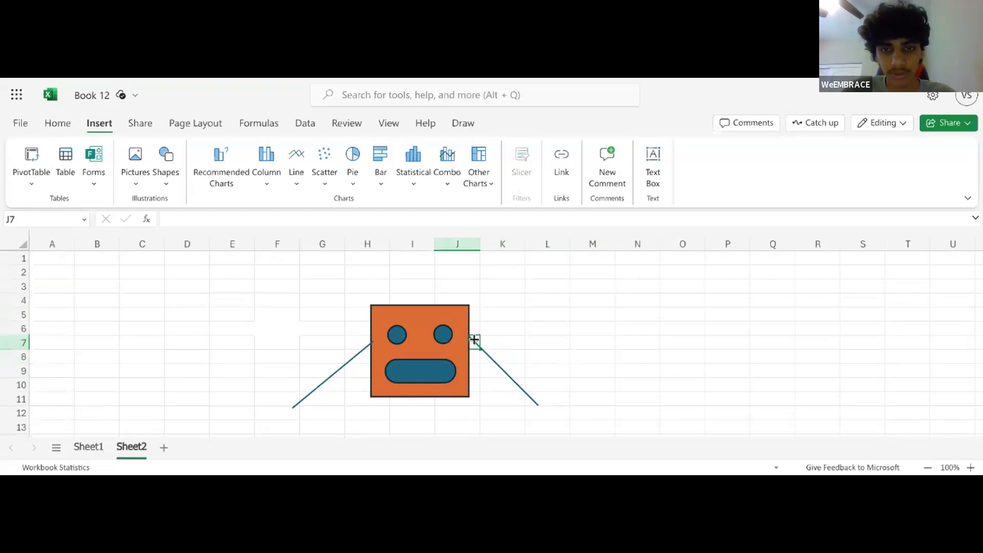
click(515, 386)
click(510, 378)
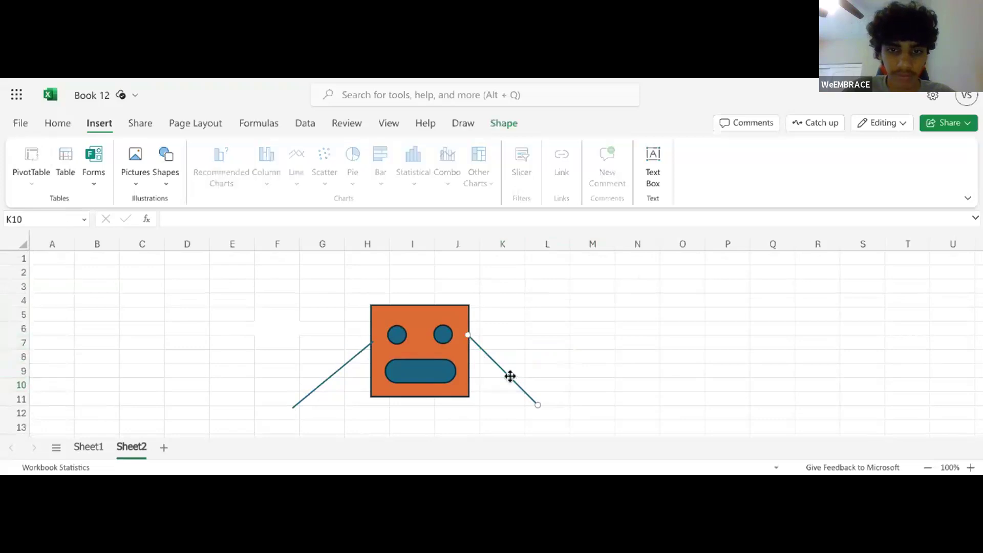
click(534, 362)
click(507, 347)
click(542, 344)
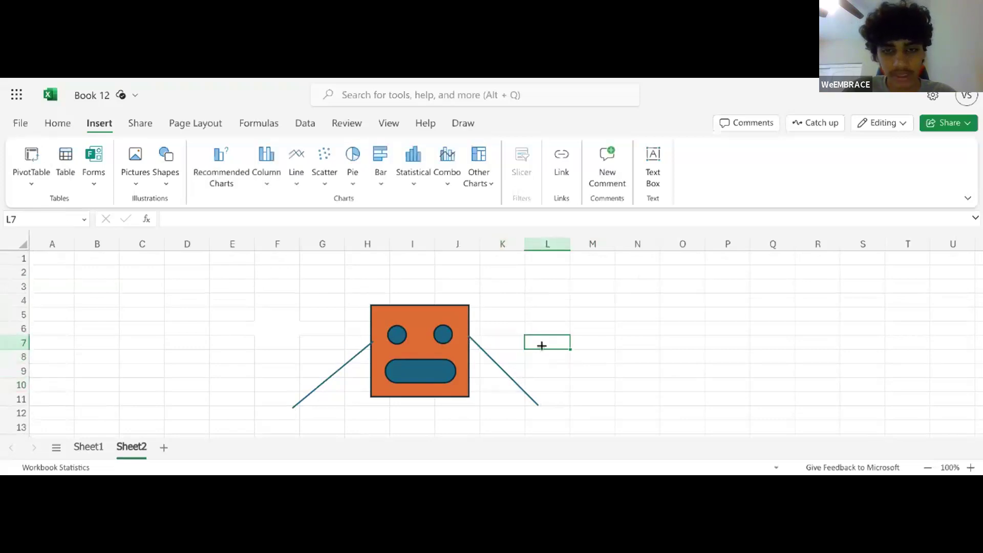
click(475, 344)
click(502, 356)
click(506, 367)
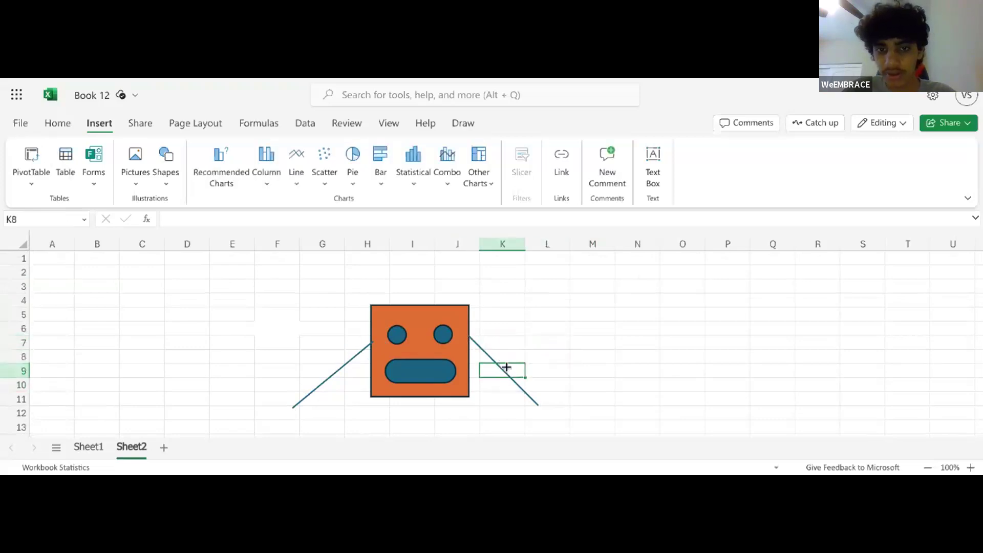
click(496, 363)
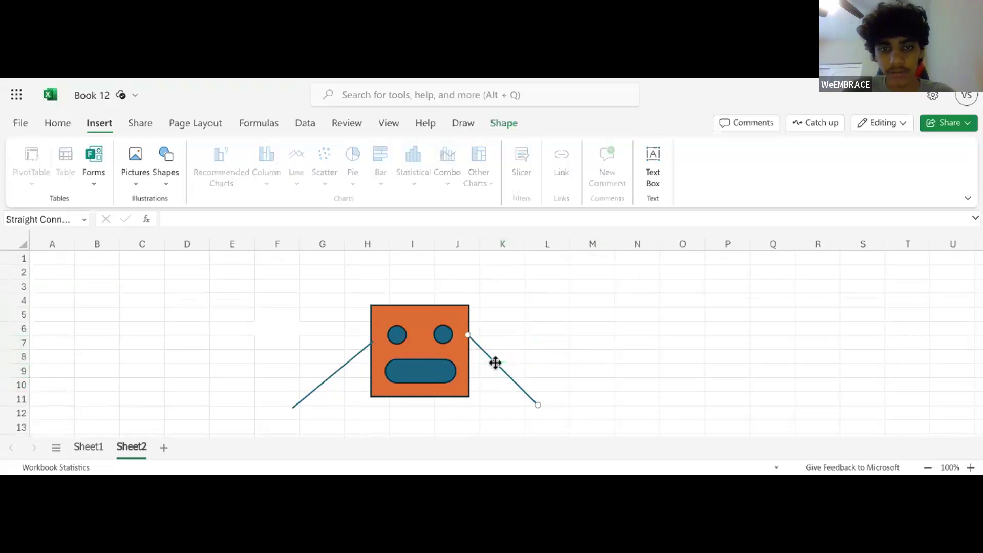
click(349, 366)
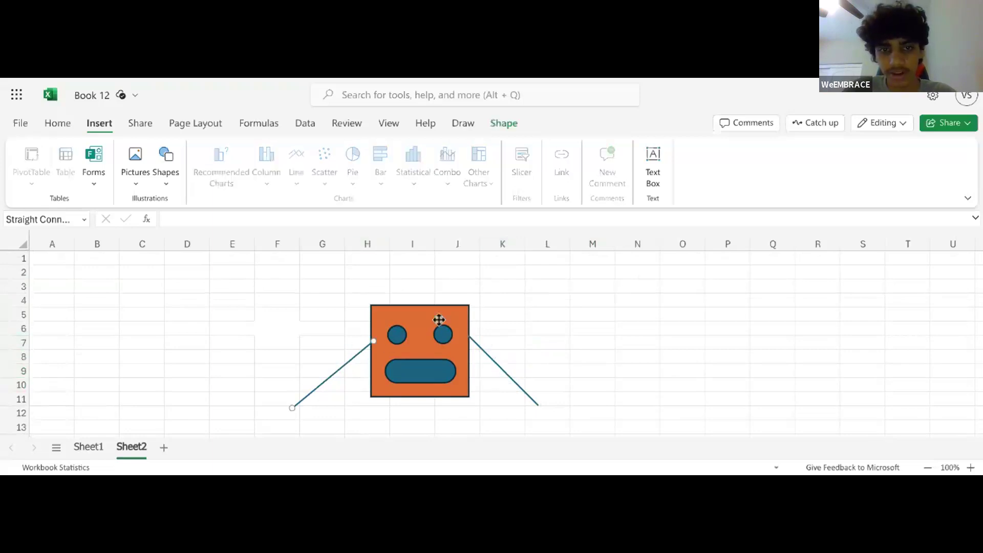
click(547, 314)
drag(333, 306, 564, 417)
click(580, 402)
click(417, 368)
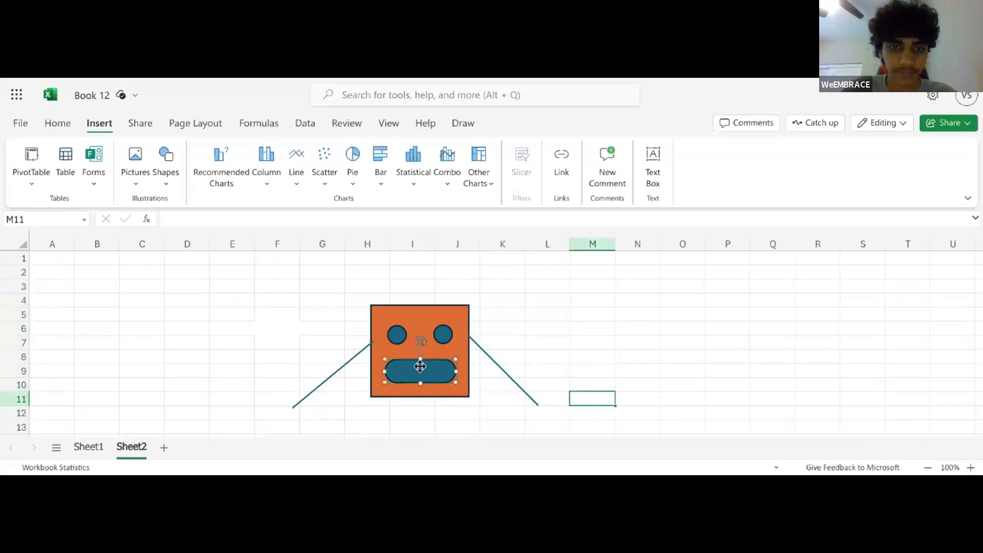
click(508, 334)
click(403, 336)
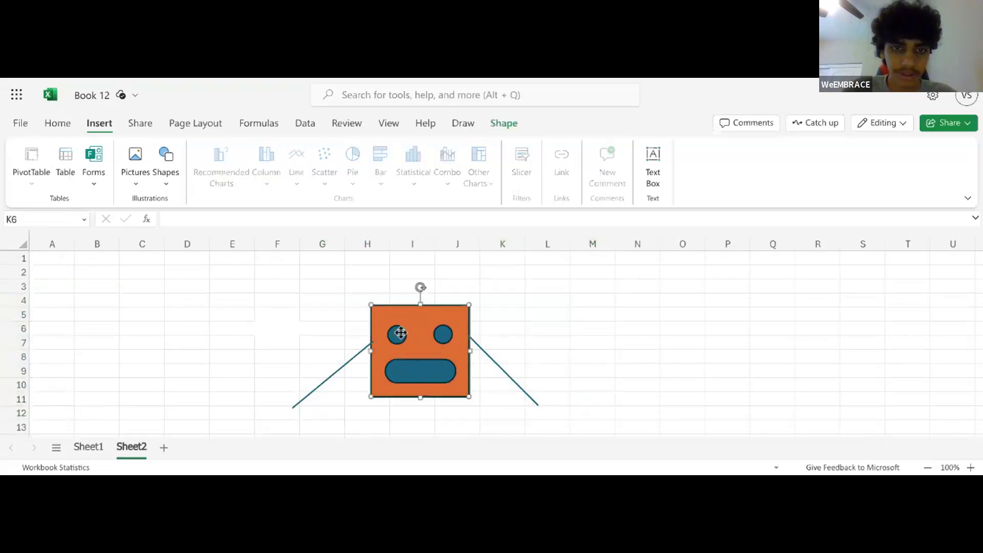
click(442, 334)
click(428, 369)
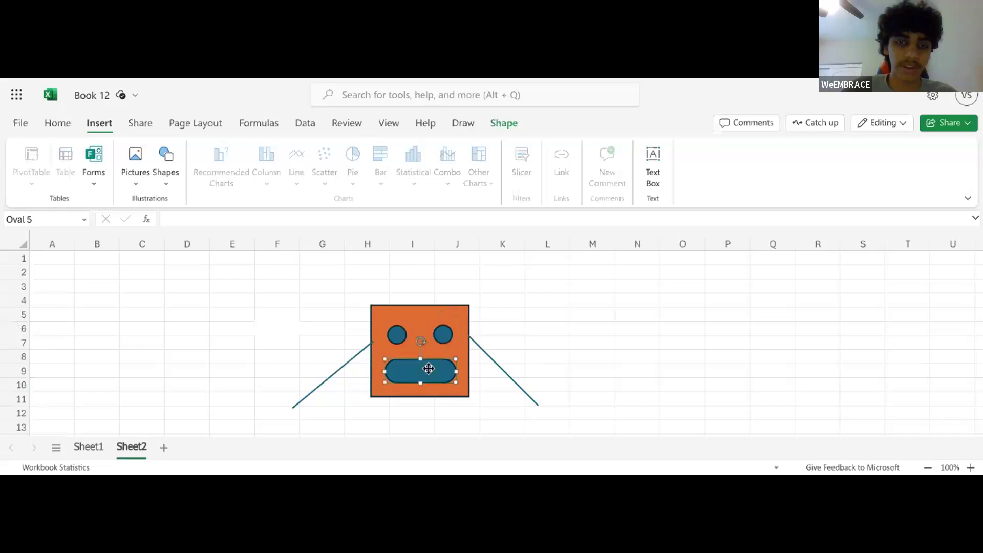
click(403, 337)
click(292, 329)
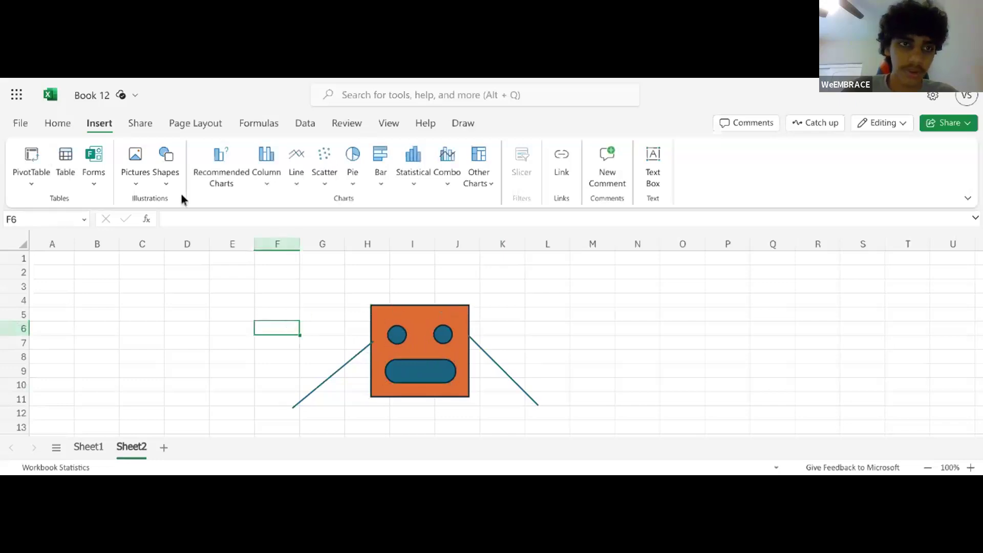
Insert a Smiley Face shape and place it around column D, rows 4 to 9, at the same height as the orange rectangle
click(168, 172)
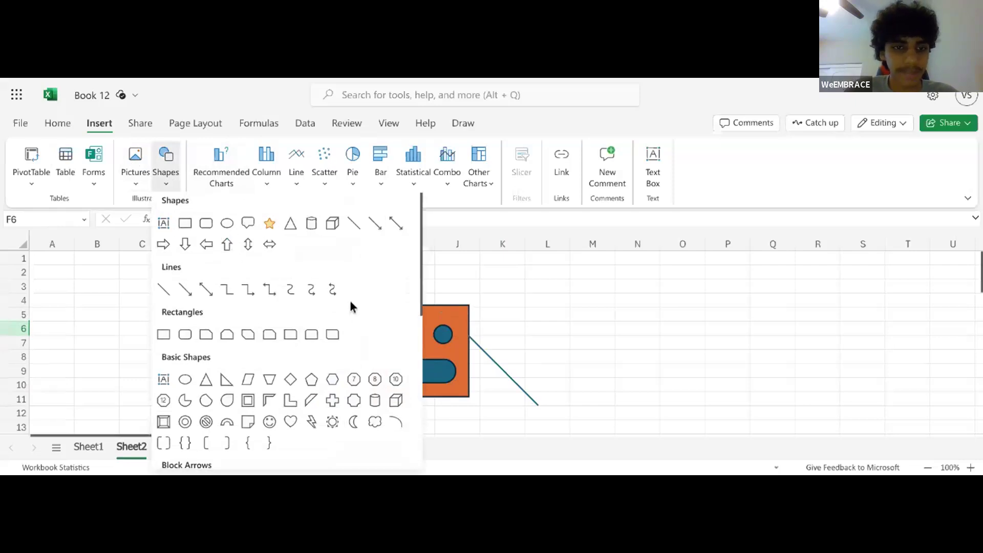
scroll(350, 302, down, 3)
scroll(351, 297, down, 3)
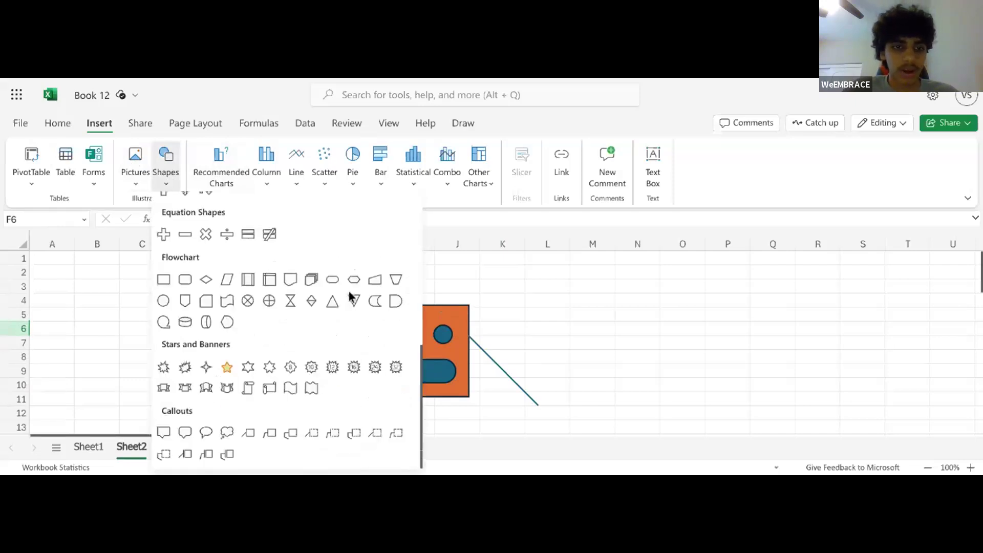
scroll(333, 333, up, 3)
scroll(336, 342, up, 3)
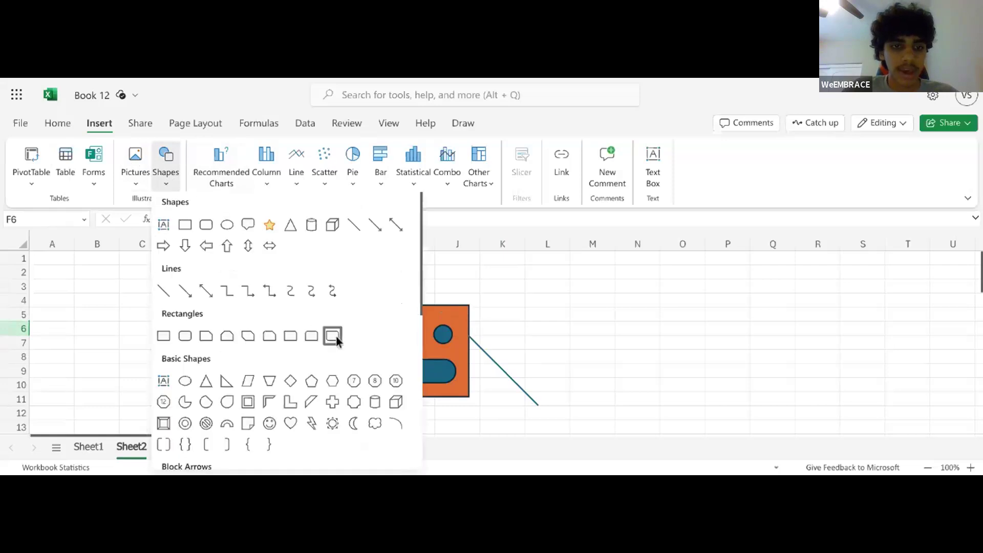
scroll(348, 378, down, 2)
scroll(278, 385, up, 2)
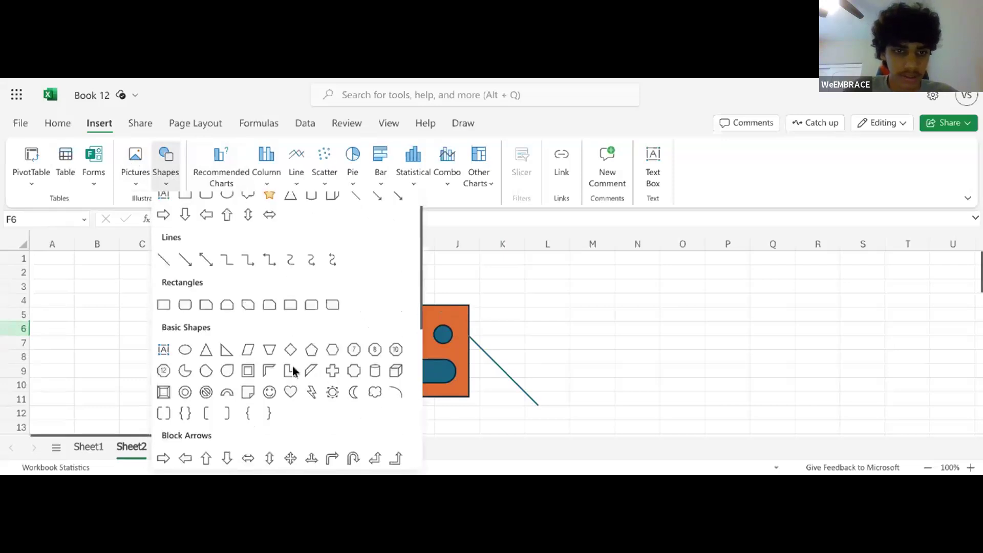
click(277, 394)
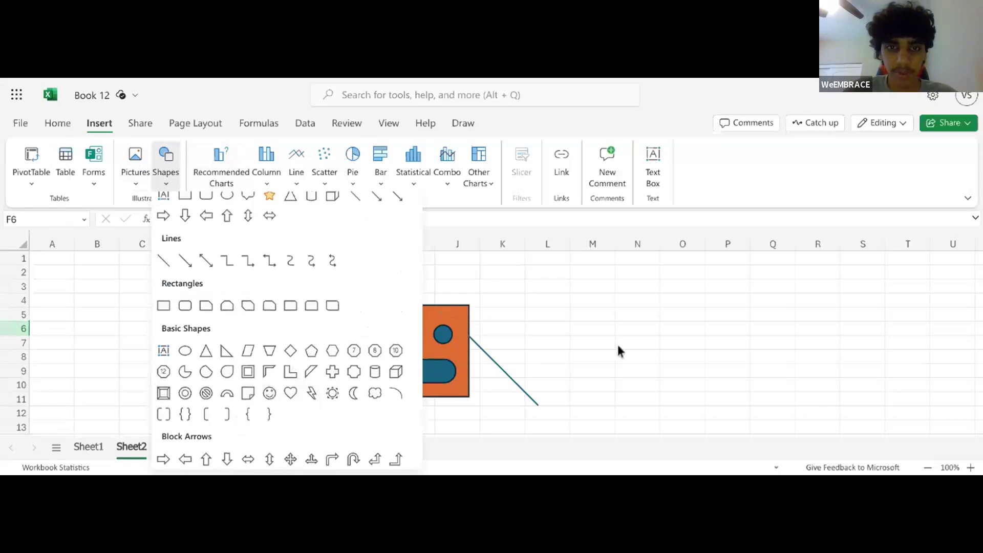
click(172, 173)
scroll(251, 369, down, 1)
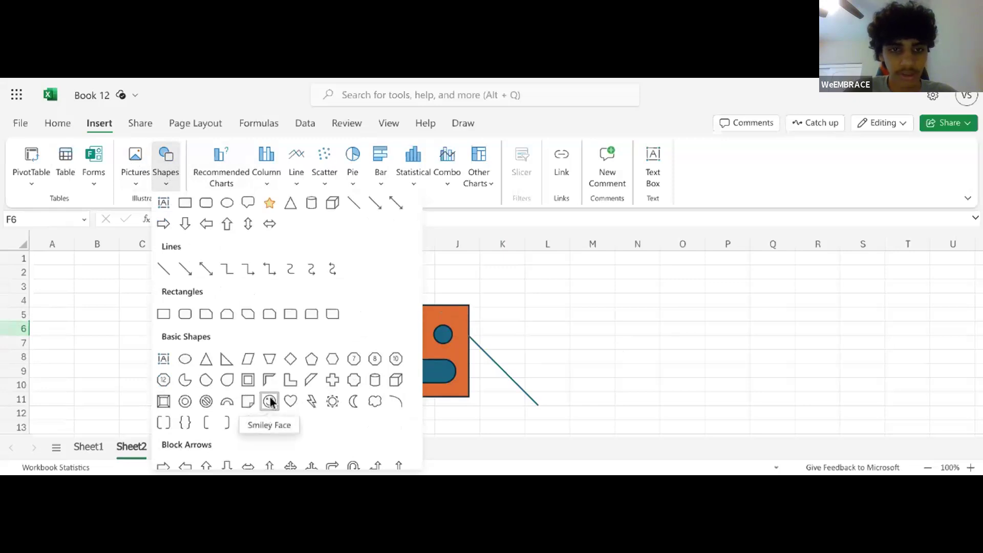
click(269, 401)
drag(534, 380, 200, 345)
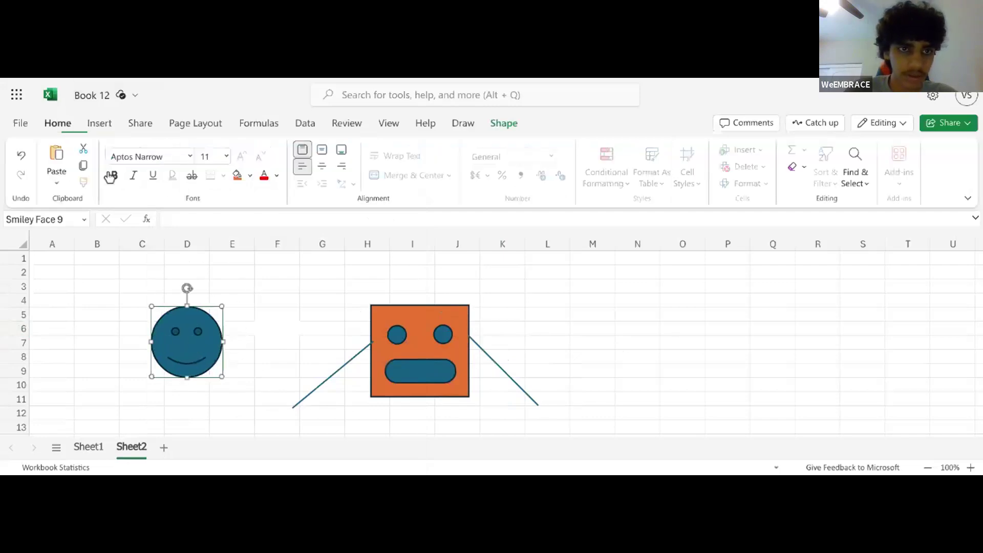
Fill the smiley face with yellow and move it over columns E and F, close to the orange rectangle
click(251, 177)
click(291, 345)
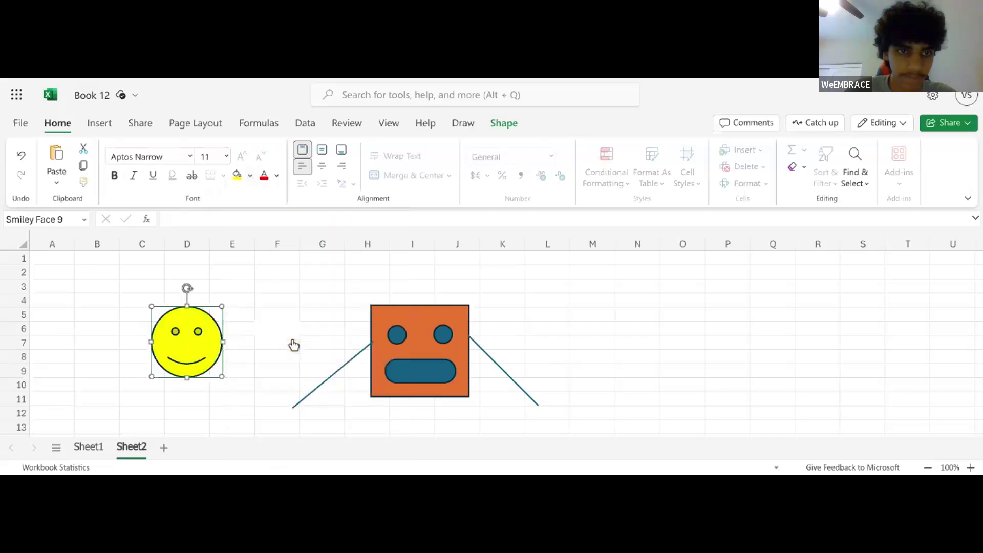
click(293, 336)
click(202, 334)
drag(202, 334, 283, 328)
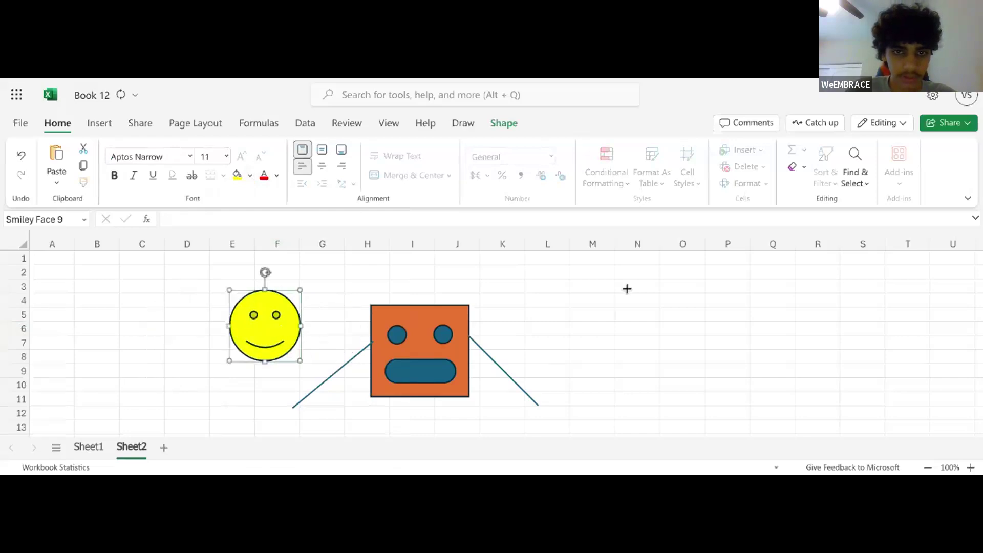
click(690, 281)
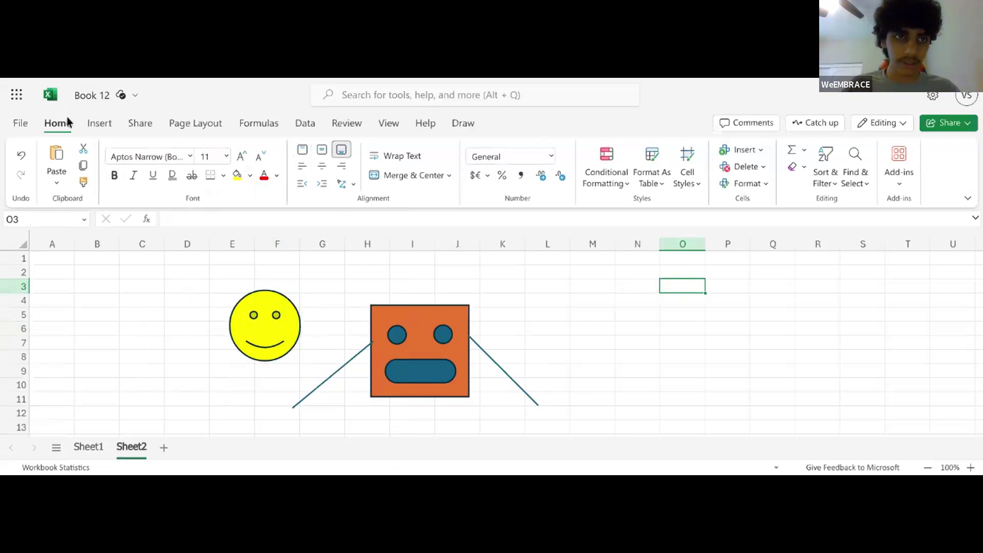
Insert a Rounded Rectangle shape and place it over columns N and O, about rows 6 to 10
click(94, 124)
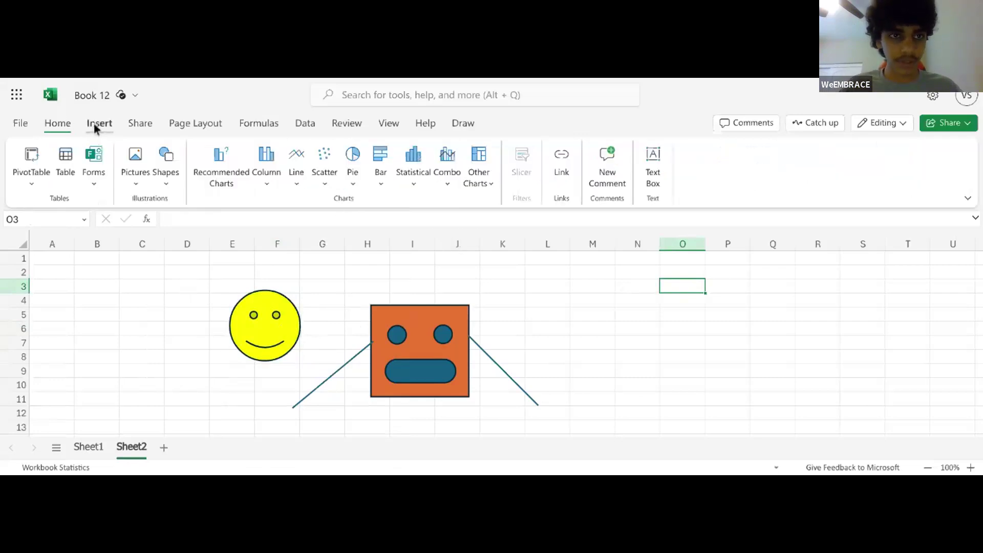
click(163, 186)
click(163, 185)
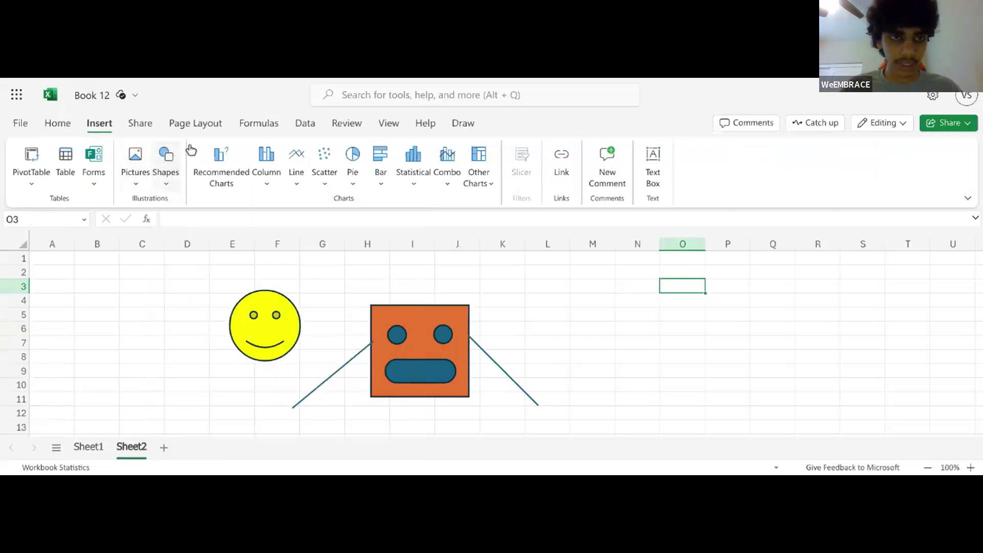
click(170, 169)
click(168, 171)
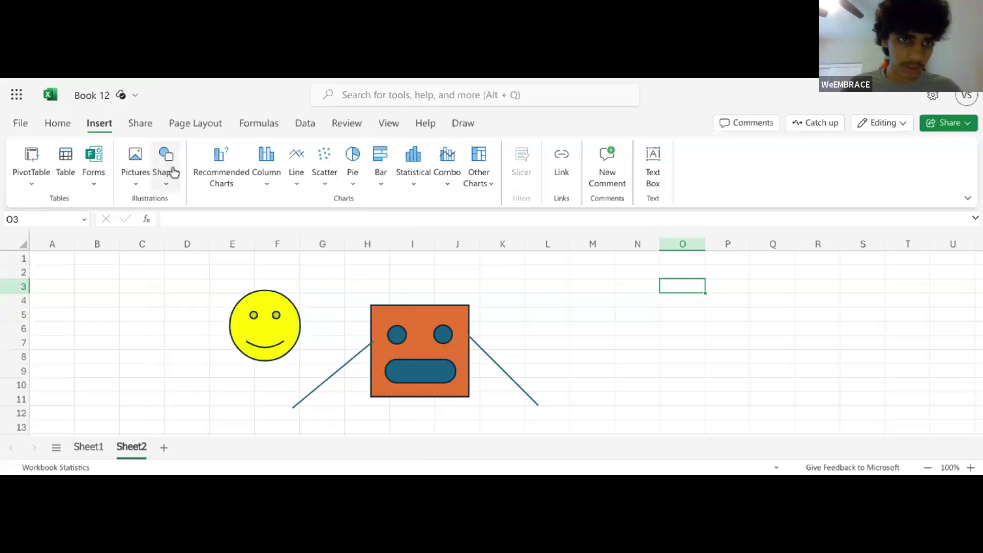
click(174, 172)
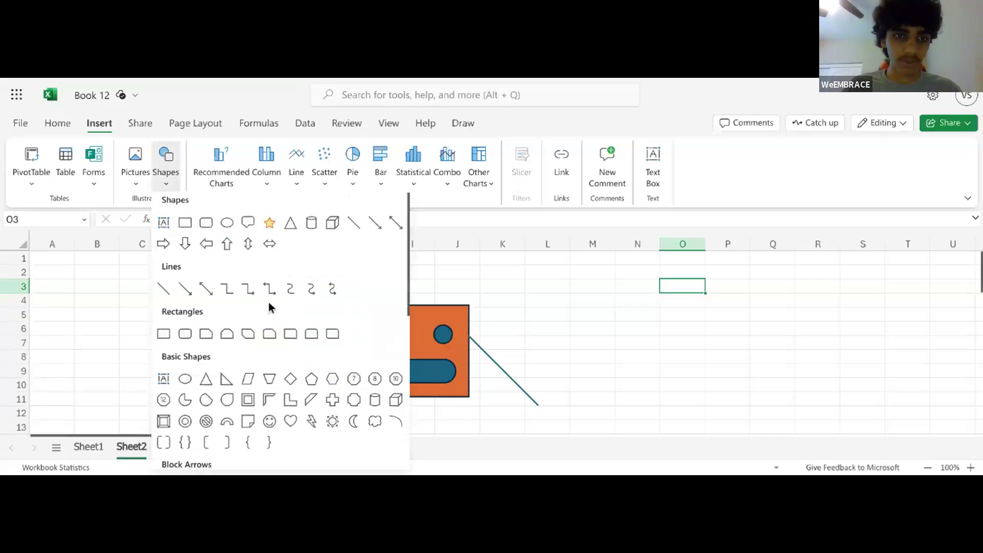
scroll(268, 308, down, 3)
scroll(286, 305, up, 3)
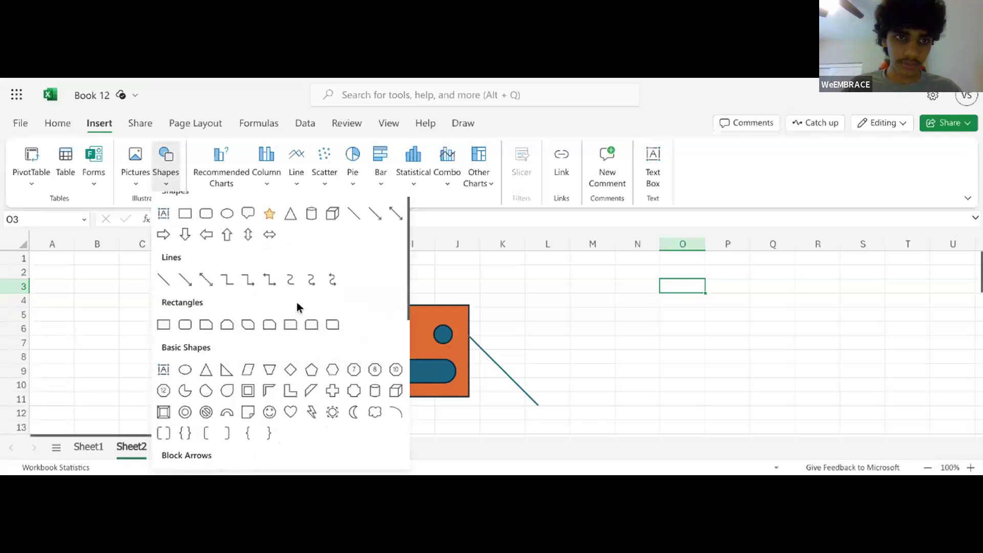
scroll(297, 302, up, 1)
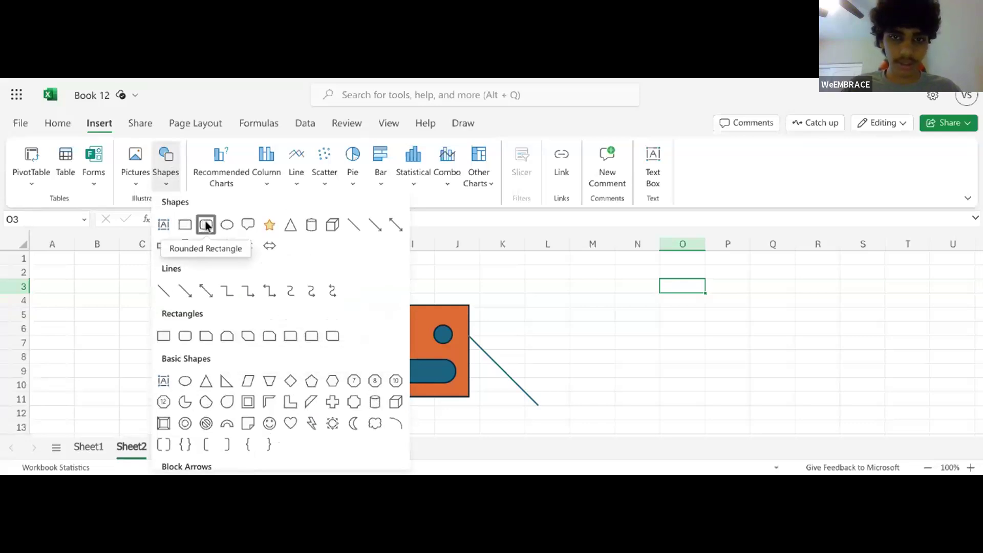
click(207, 226)
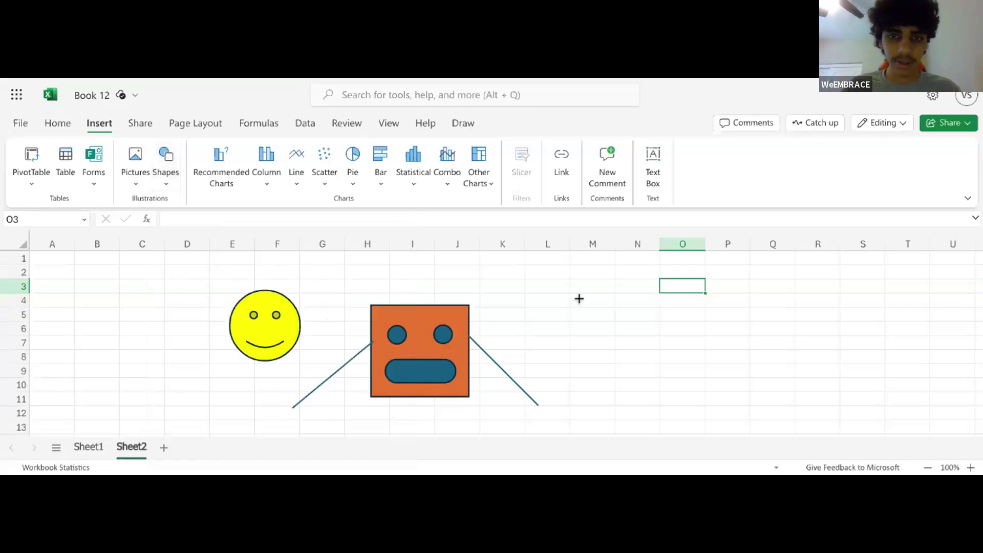
drag(578, 342, 507, 413)
mouse_move(525, 373)
mouse_down()
mouse_move(549, 343)
mouse_move(603, 345)
mouse_move(612, 321)
mouse_move(654, 342)
mouse_move(627, 341)
mouse_move(764, 334)
mouse_move(637, 327)
mouse_move(625, 336)
mouse_move(636, 336)
mouse_up()
click(734, 312)
click(695, 275)
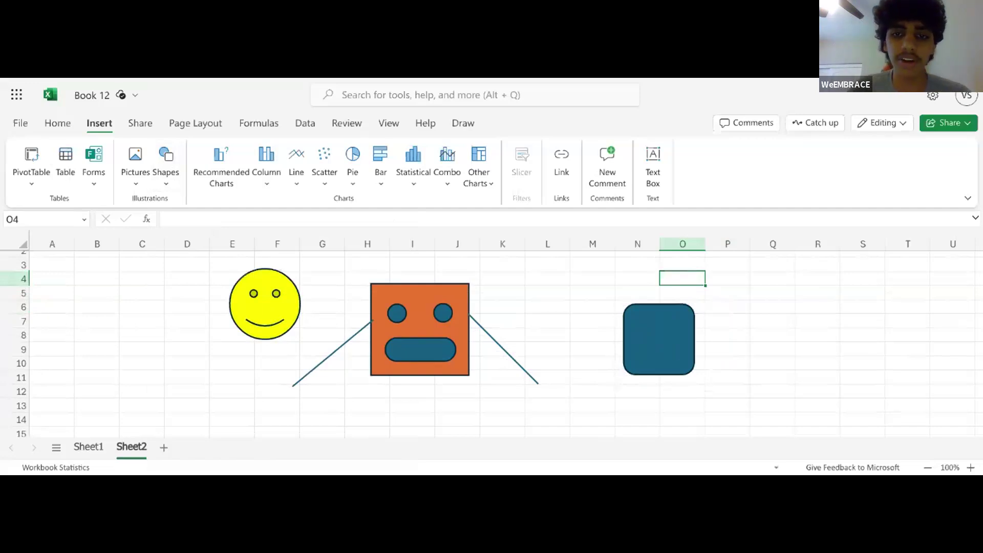
Enlarge the rounded rectangle so its top edge reaches about row 4 and its right edge just enters column P
drag(350, 262, 542, 382)
click(543, 382)
click(581, 432)
click(658, 350)
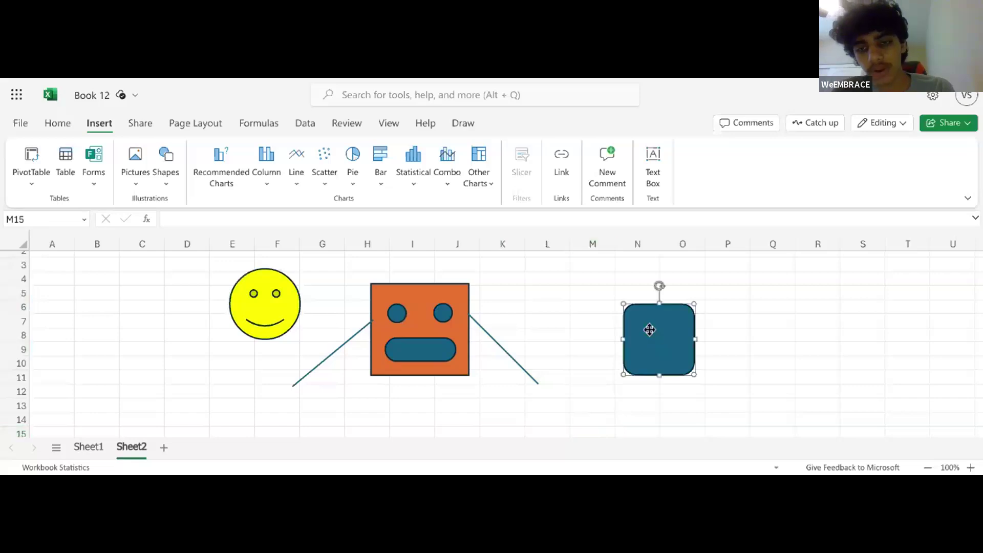
drag(695, 305, 706, 280)
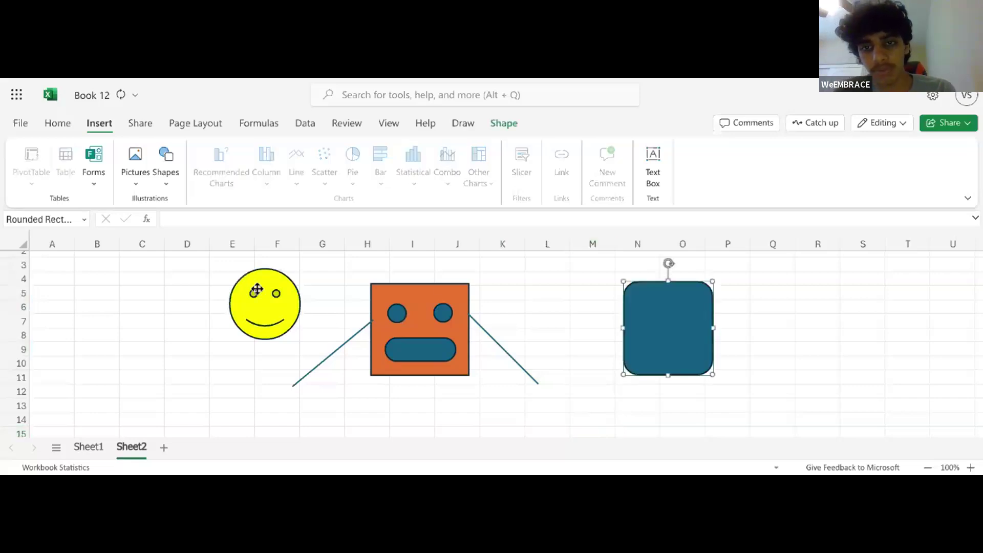
Insert an oval, shrink it to eye size and place it on the upper left part of the rounded rectangle
click(166, 156)
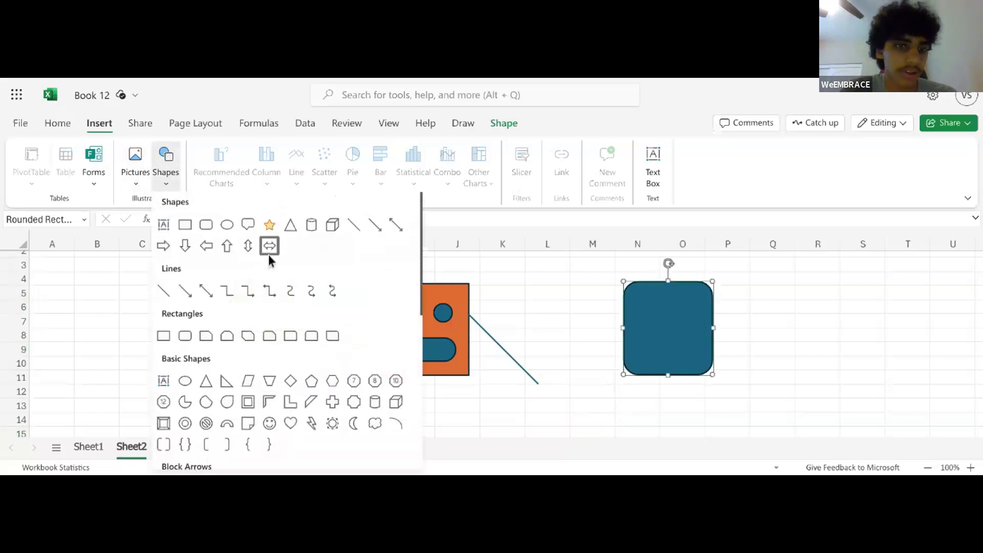
click(186, 382)
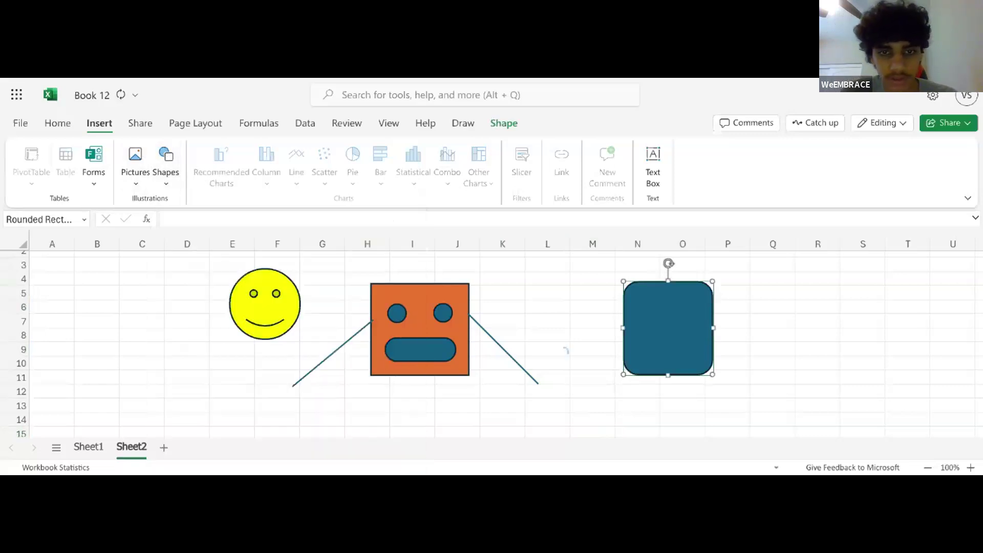
drag(532, 410, 548, 387)
scroll(544, 373, down, 1)
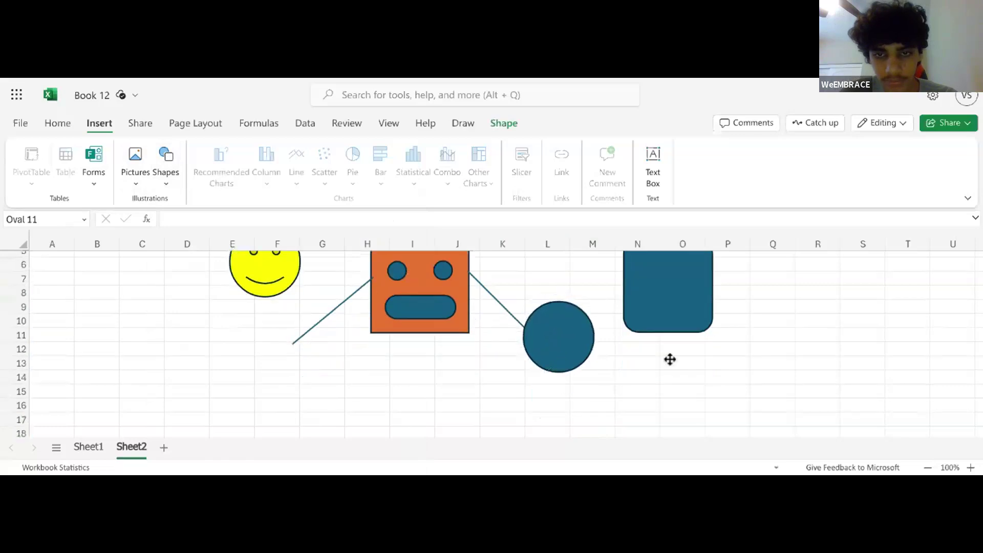
scroll(707, 368, up, 2)
drag(523, 352, 576, 369)
scroll(612, 401, down, 1)
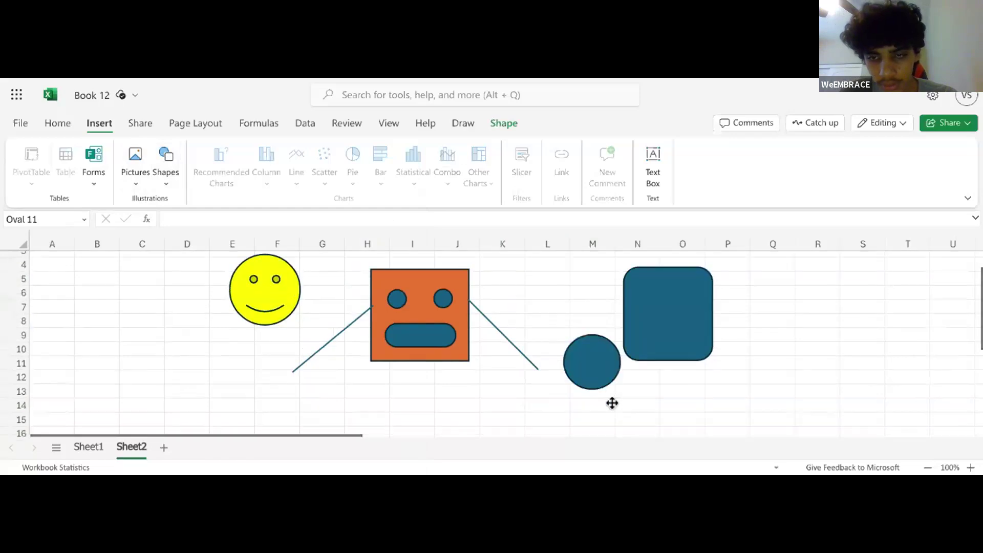
scroll(614, 379, up, 2)
drag(564, 370, 650, 334)
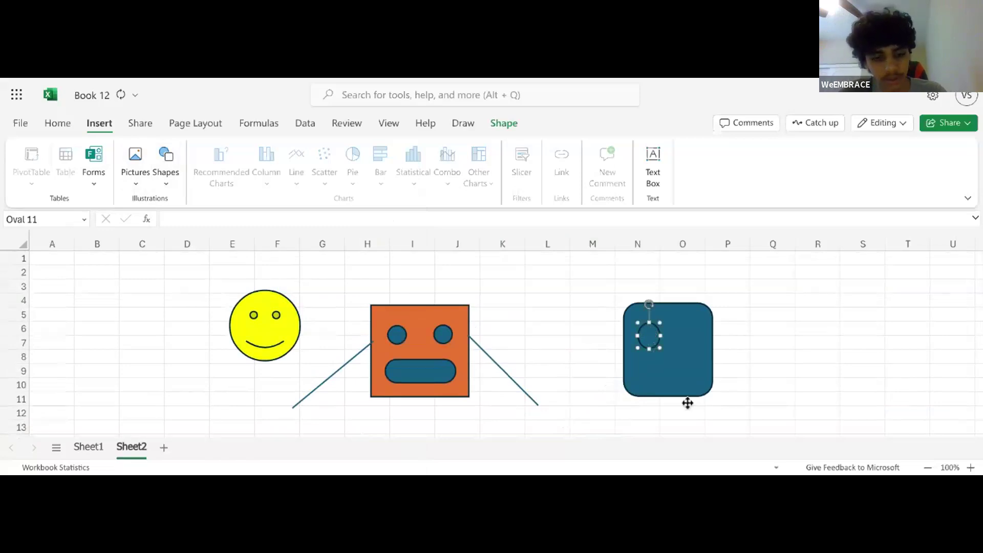
Duplicate the small oval and place the copy level with the first as the rounded rectangle's right eye
key(ctrl+c)
key(ctrl+v)
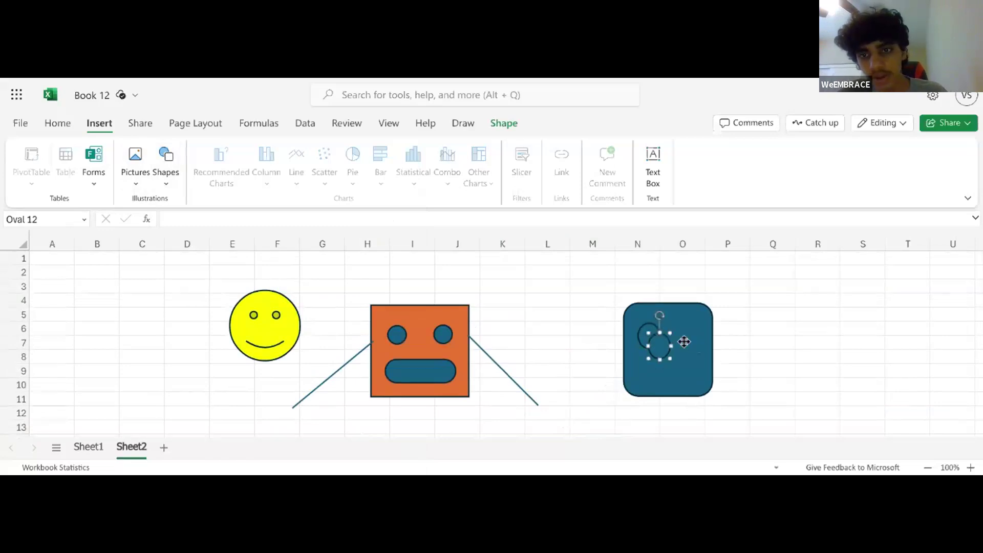
drag(661, 341, 688, 336)
Fill both oval eyes on the rounded rectangle with yellow
click(58, 127)
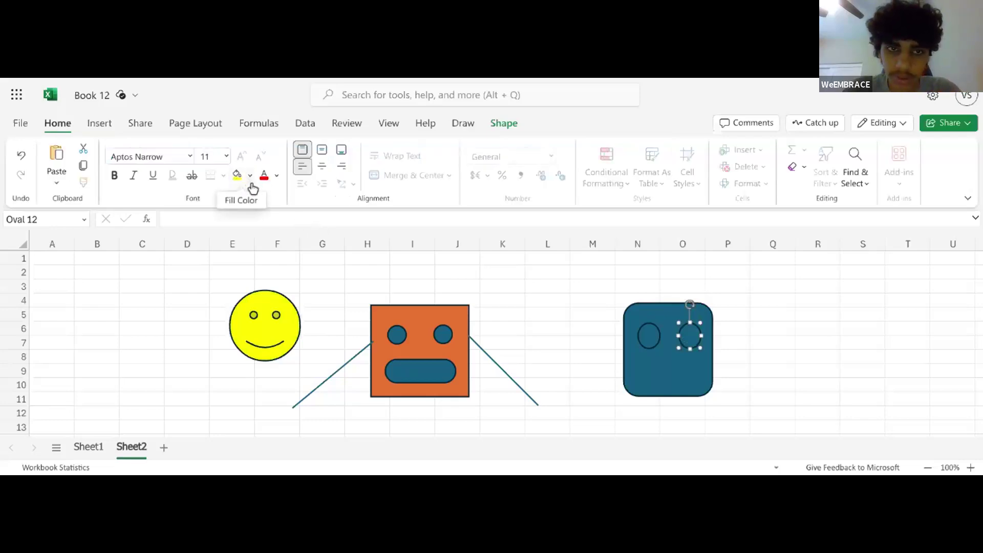
click(650, 337)
click(237, 177)
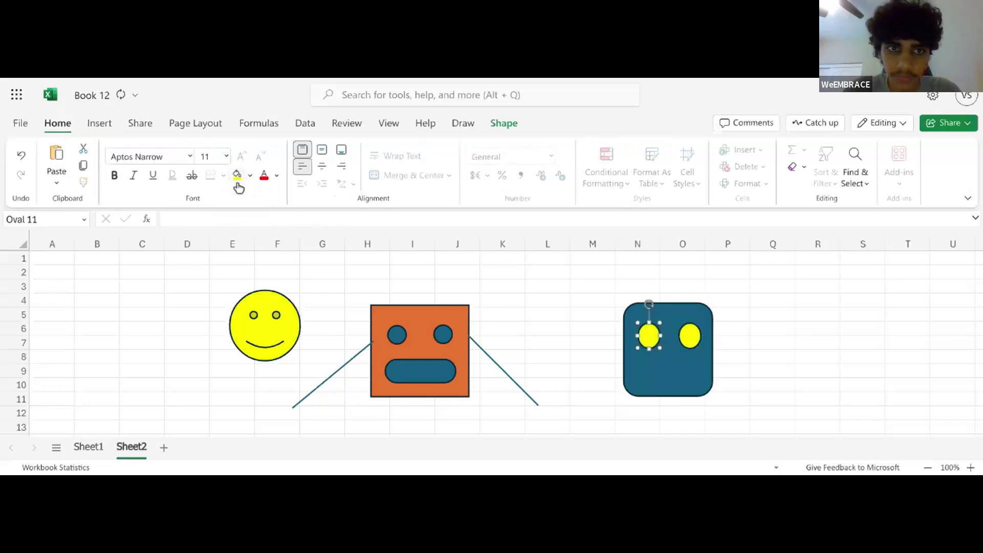
Insert a flowchart terminator as a mouth below the rounded rectangle's oval eyes and fill it with yellow
click(108, 121)
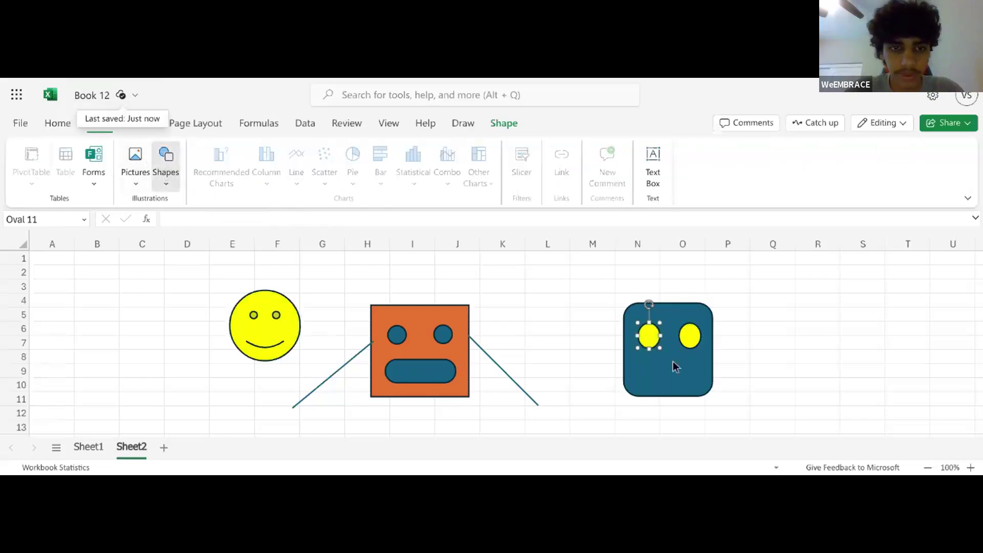
click(165, 166)
scroll(297, 315, down, 5)
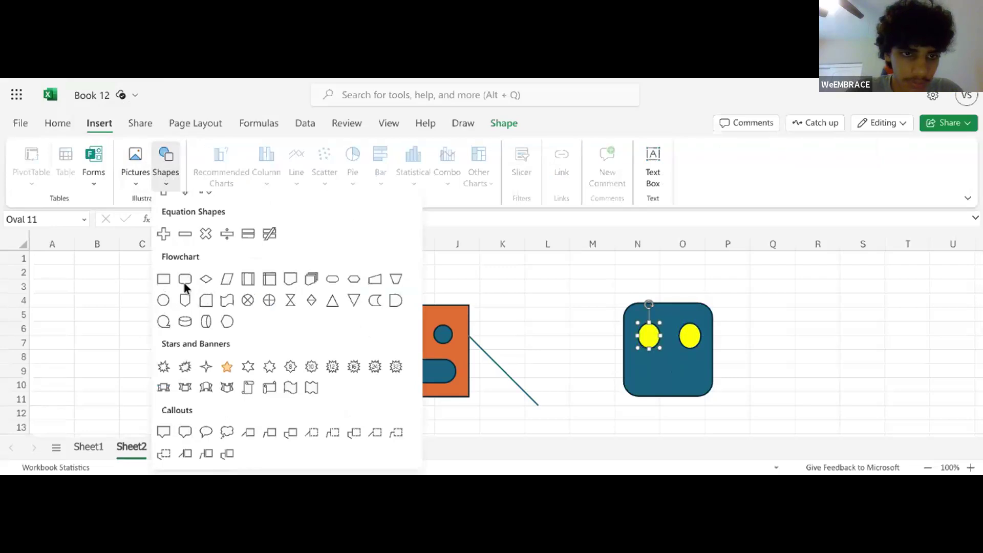
scroll(188, 287, up, 5)
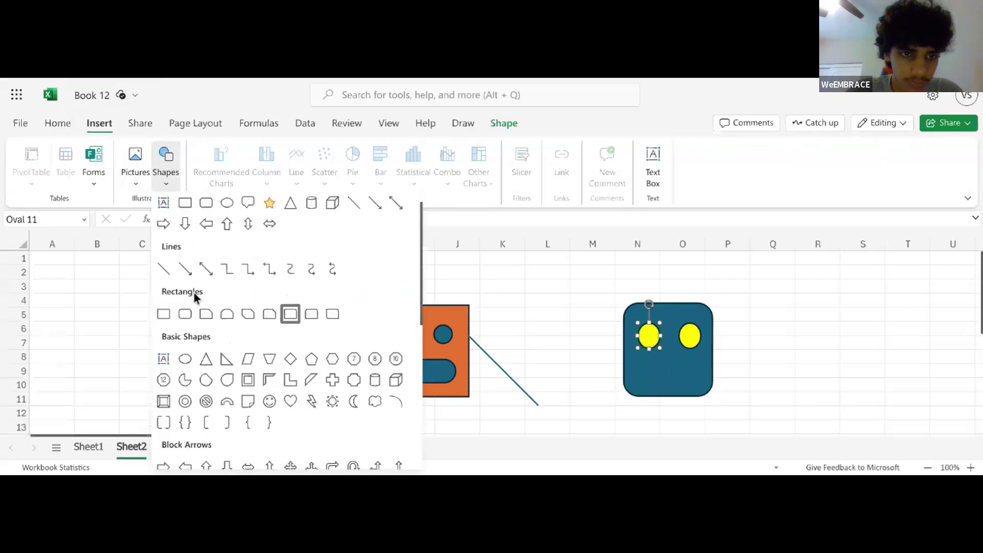
scroll(194, 292, down, 4)
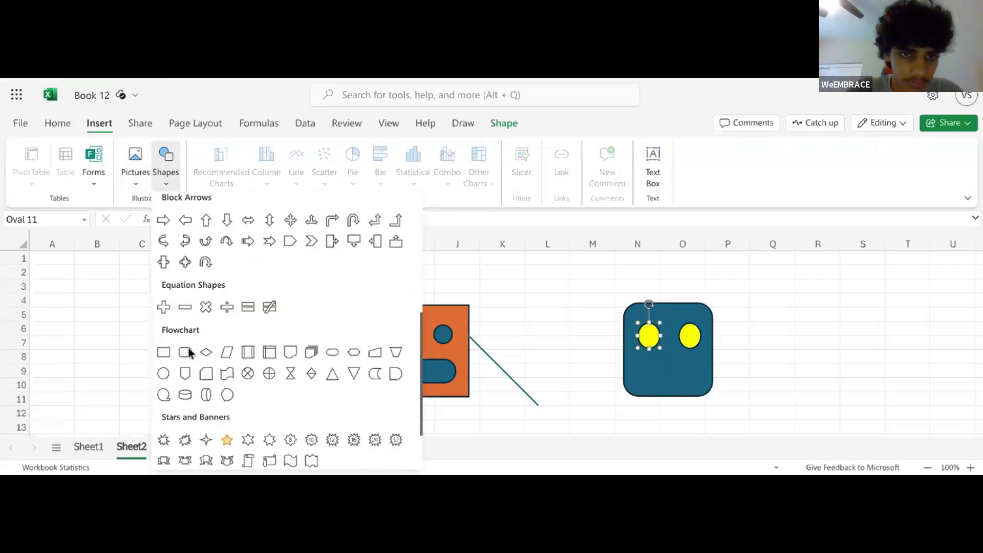
click(332, 356)
drag(545, 353, 672, 378)
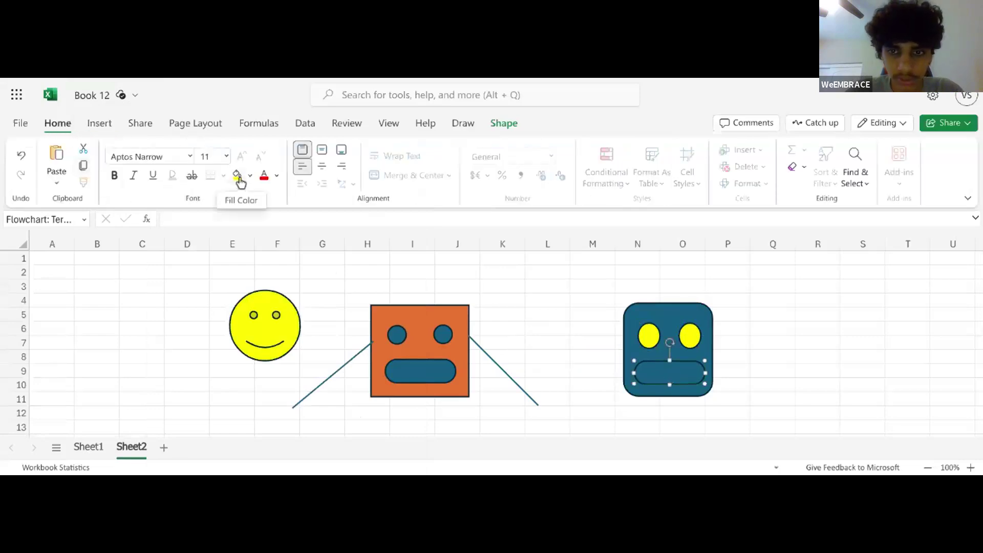
click(237, 177)
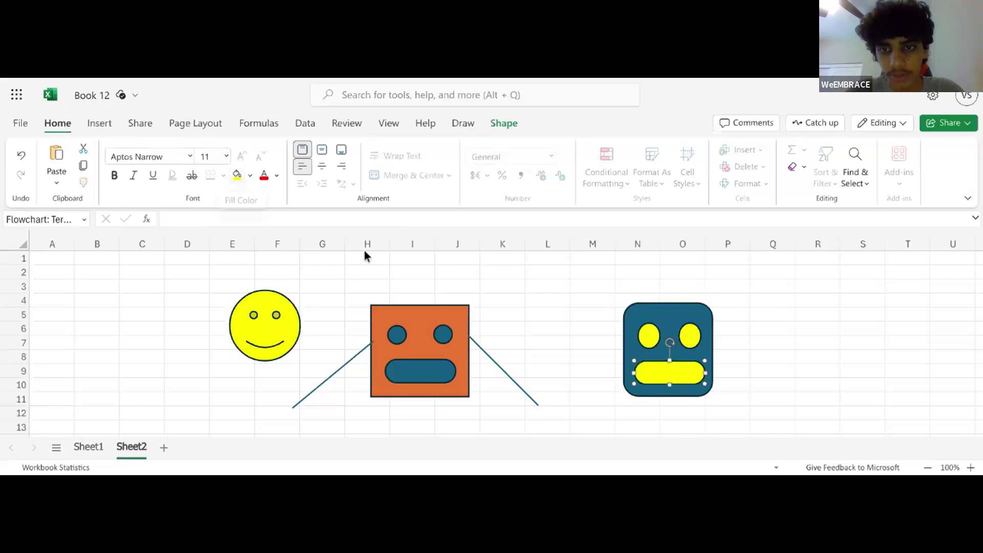
click(753, 313)
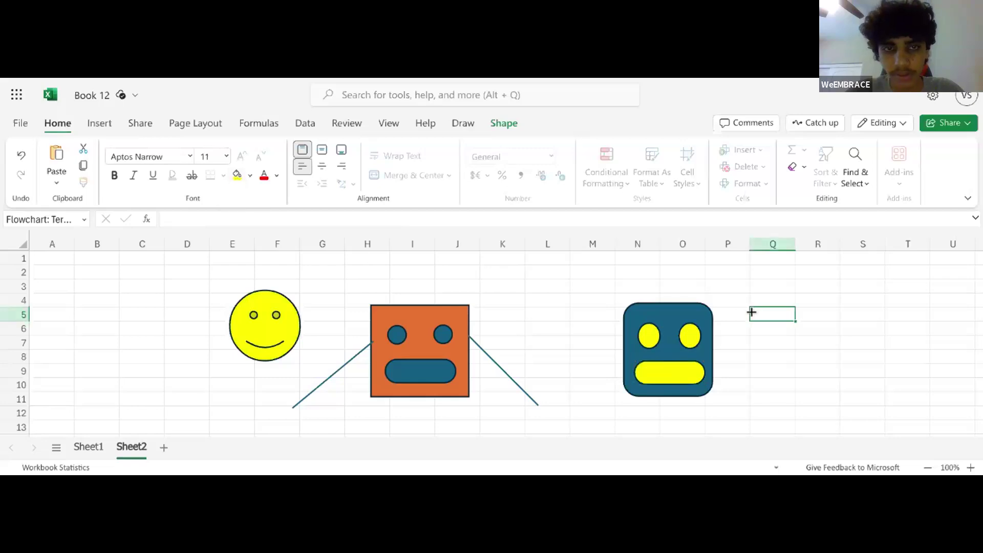
Insert a rounded rectangular callout and place it over columns A to C, beside the smiley face
click(107, 125)
click(797, 356)
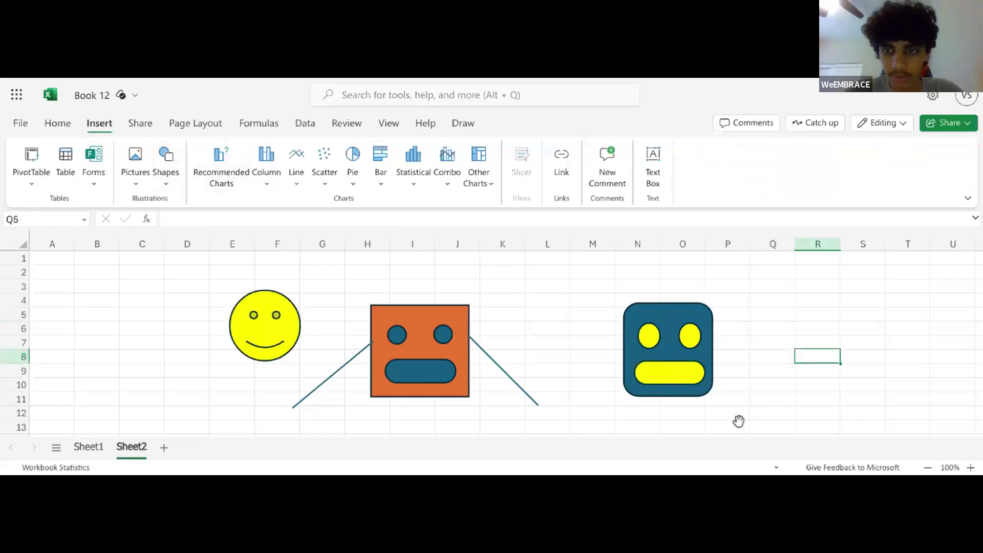
key(Left)
key(Left)
key(Down)
key(Down)
click(743, 306)
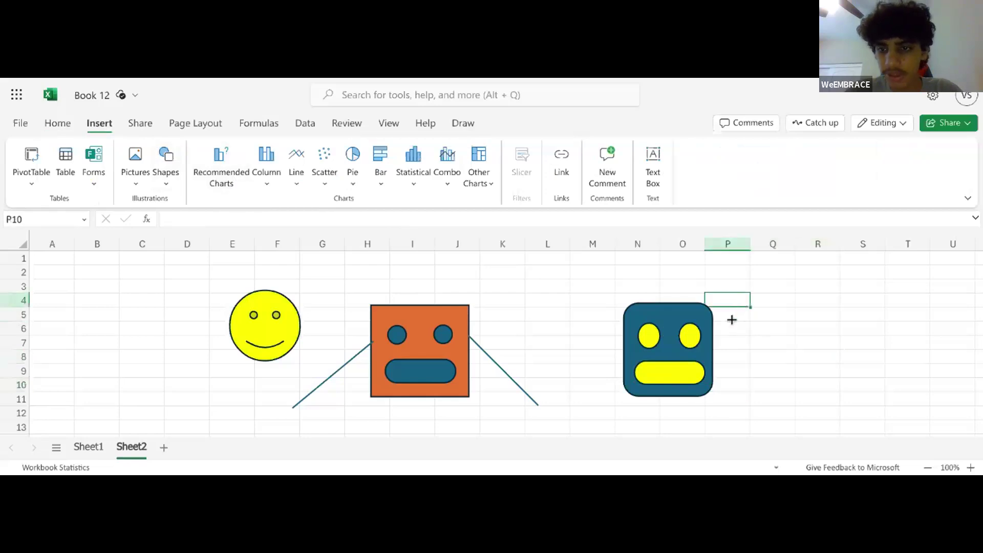
click(167, 160)
scroll(174, 272, down, 5)
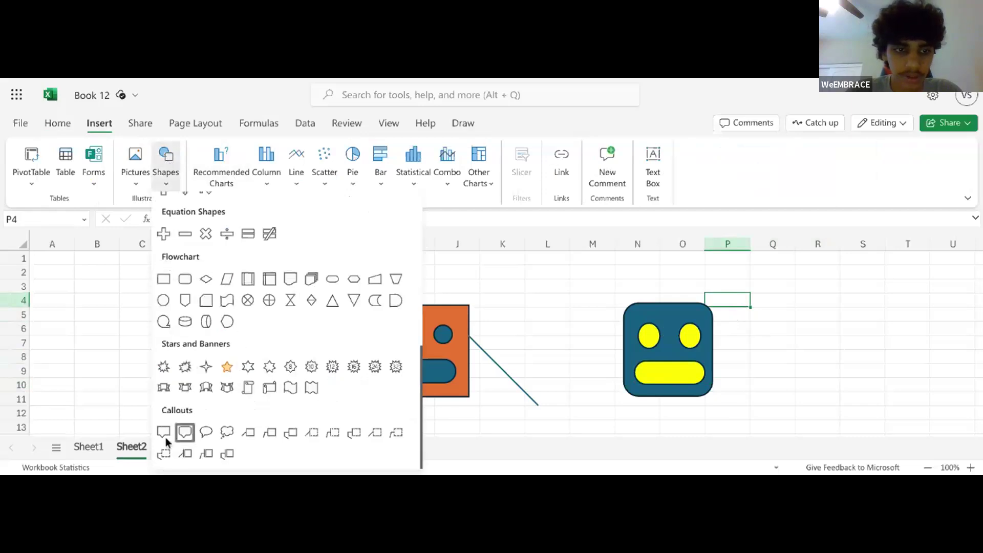
click(184, 432)
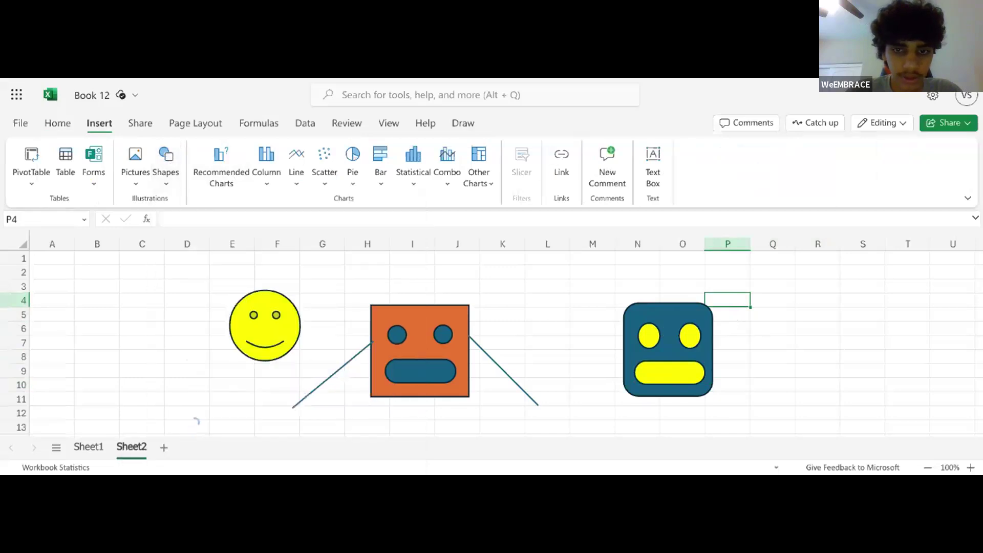
drag(533, 358, 97, 329)
Enter the text "Example of Text" in the rounded rectangular callout
click(106, 325)
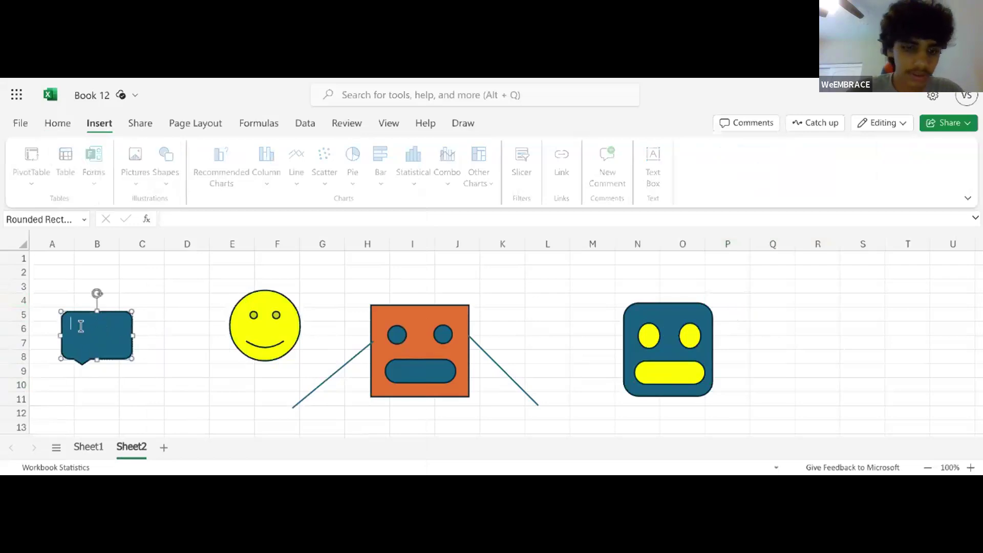
text(Hello)
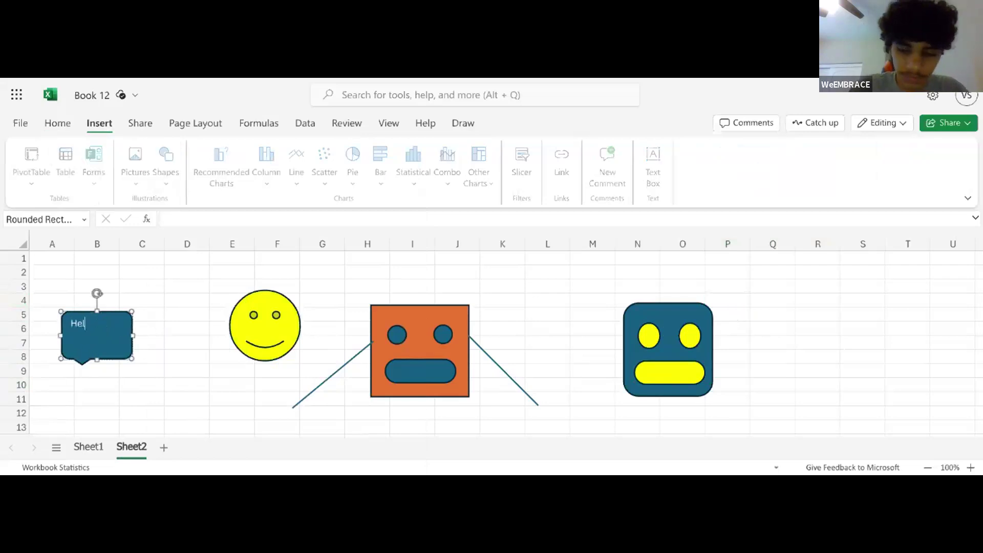
key(BackSpace)
key(BackSpace)
key(BackSpace)
key(BackSpace)
key(BackSpace)
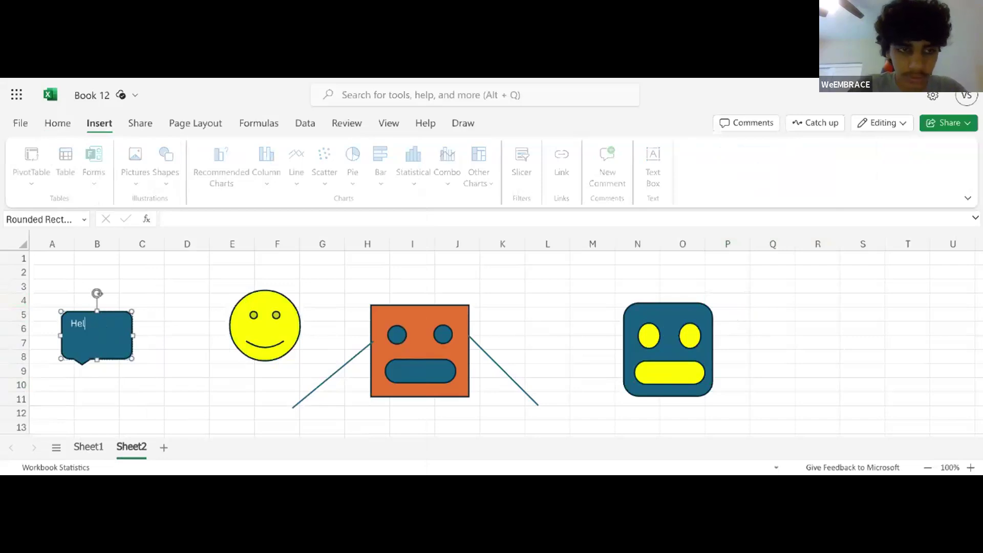
text(Examp)
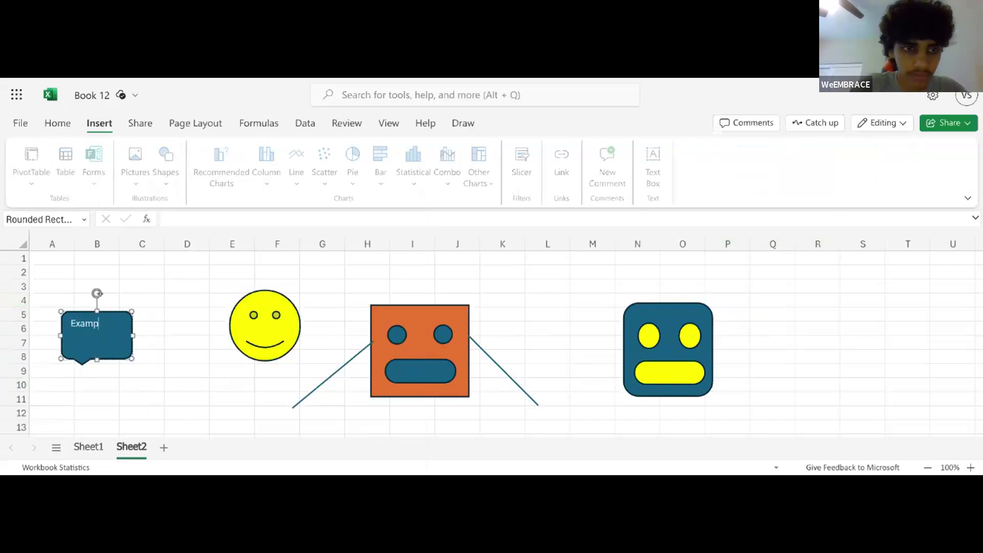
text(le of Text)
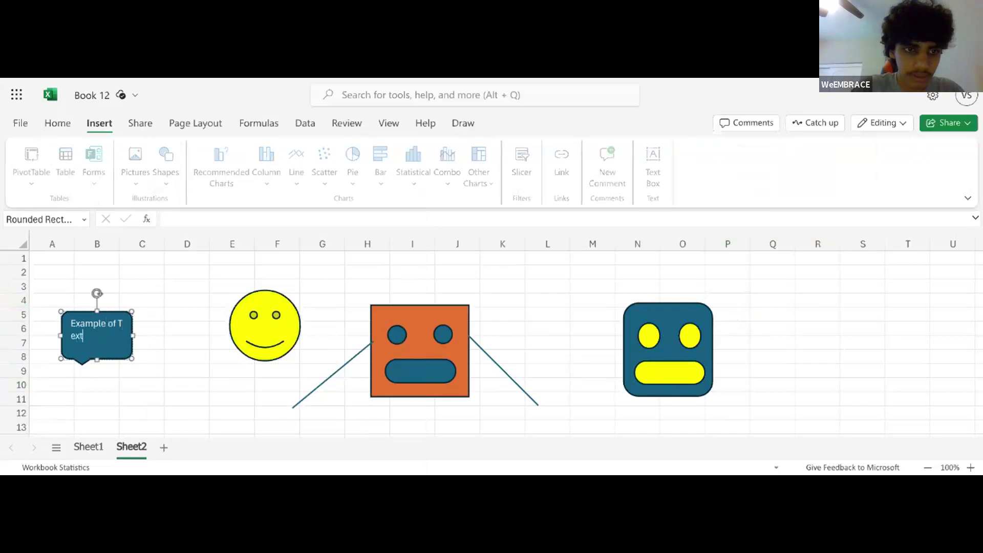
text( Text)
click(146, 342)
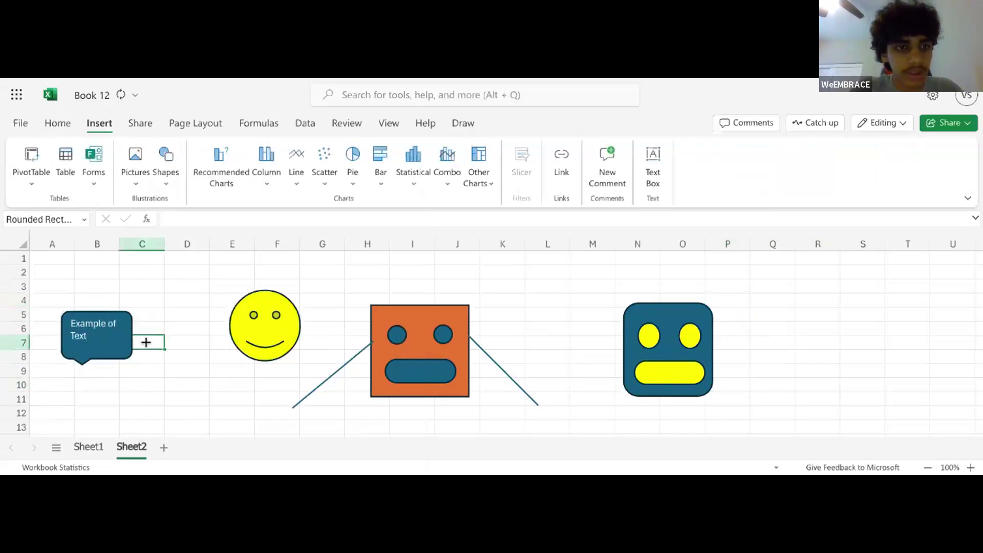
Delete all the text inside the rounded rectangular callout
click(116, 322)
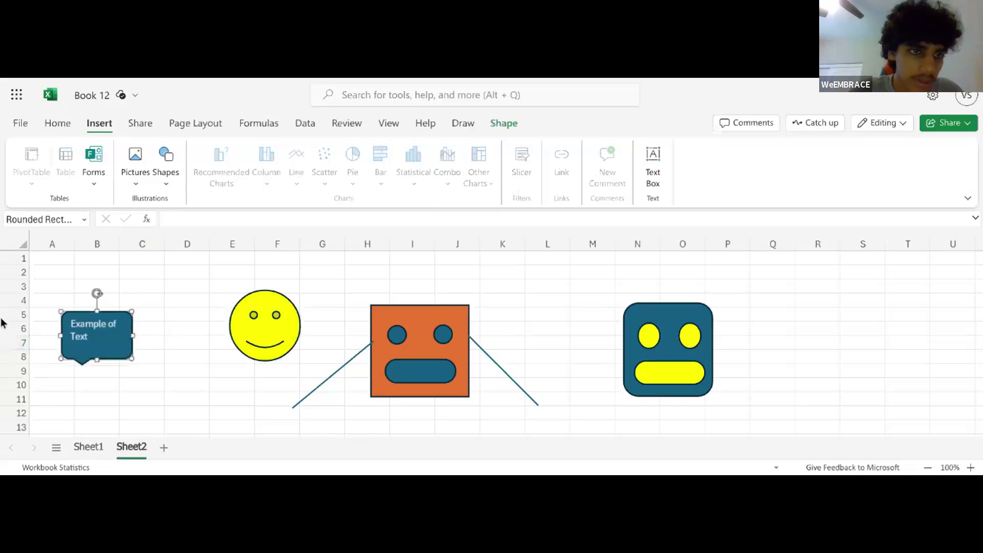
click(105, 337)
drag(105, 337, 72, 321)
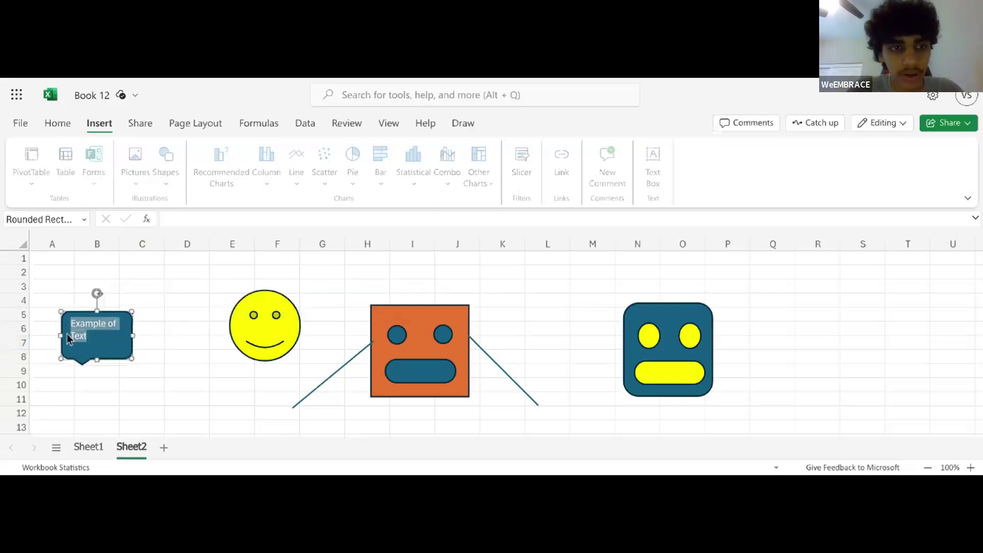
key(BackSpace)
click(169, 341)
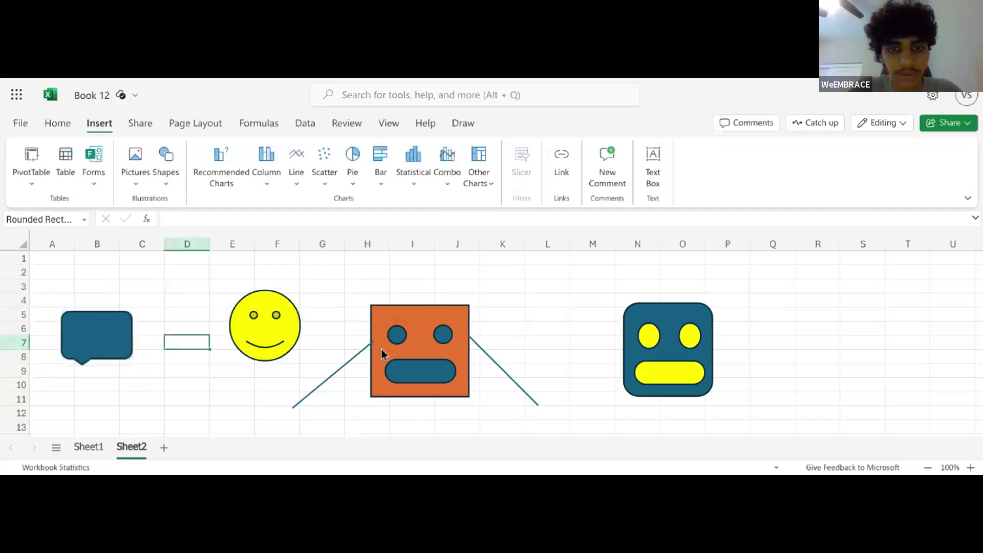
Enter the text "Yes I can" in the mouth shape of the orange square face
click(421, 373)
text(Yes)
key(BackSpace)
key(BackSpace)
key(BackSpace)
text(Yes I can)
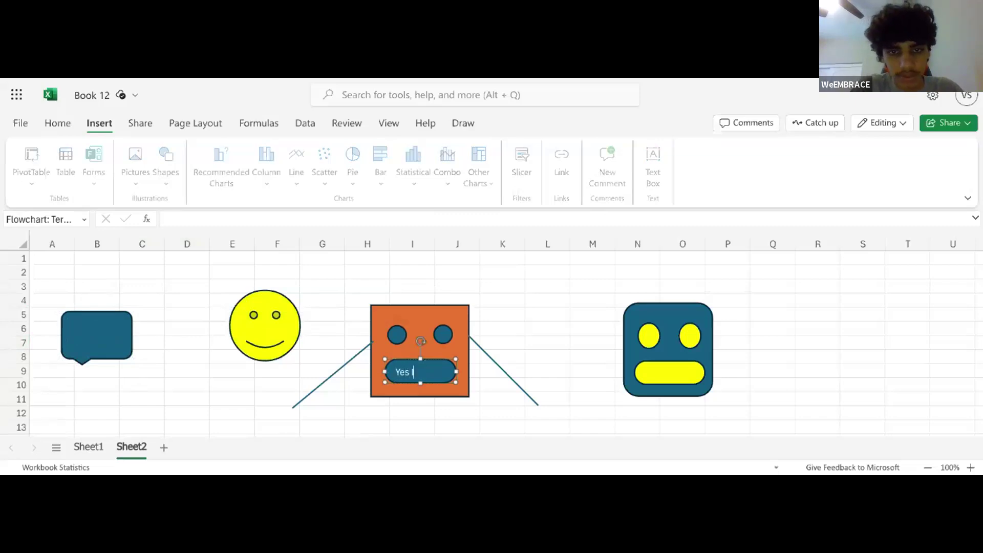
text( Type)
key(BackSpace)
key(BackSpace)
key(BackSpace)
key(BackSpace)
key(BackSpace)
key(BackSpace)
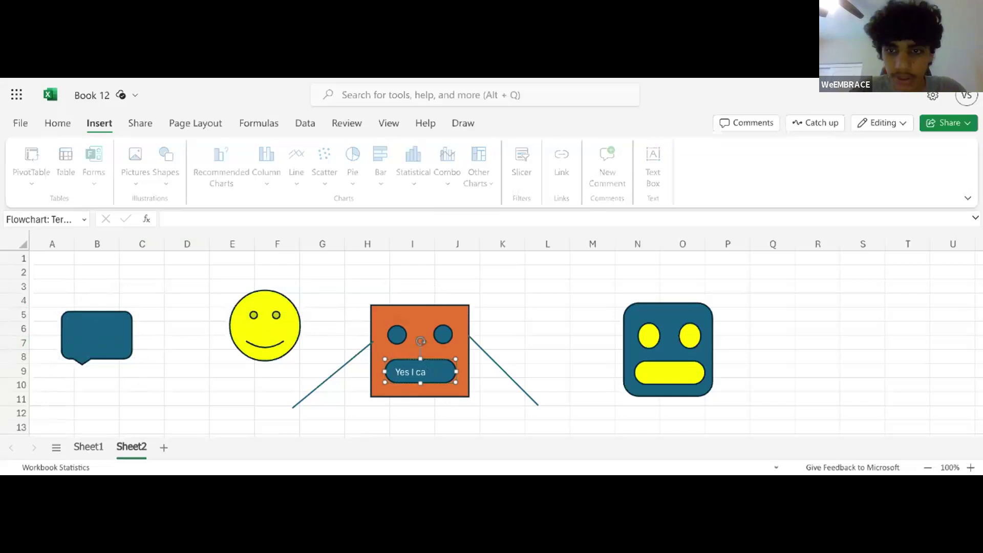
click(692, 371)
click(685, 374)
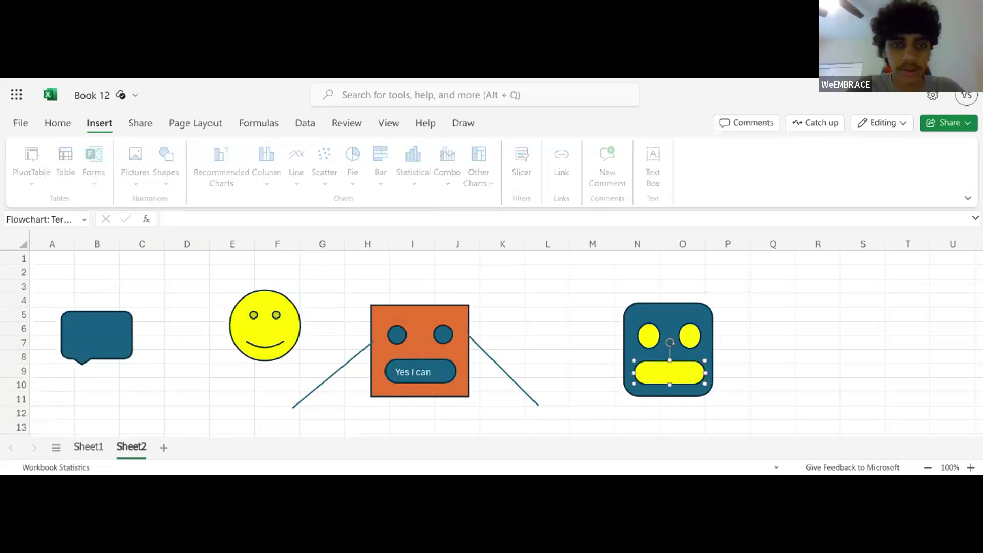
click(779, 343)
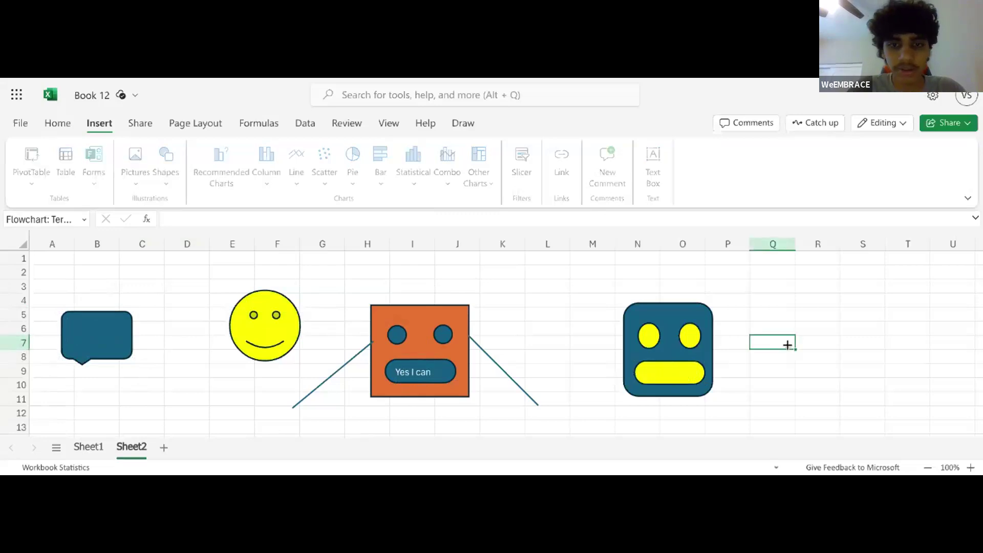
Clear the text from the orange square face's mouth shape
triple_click(415, 375)
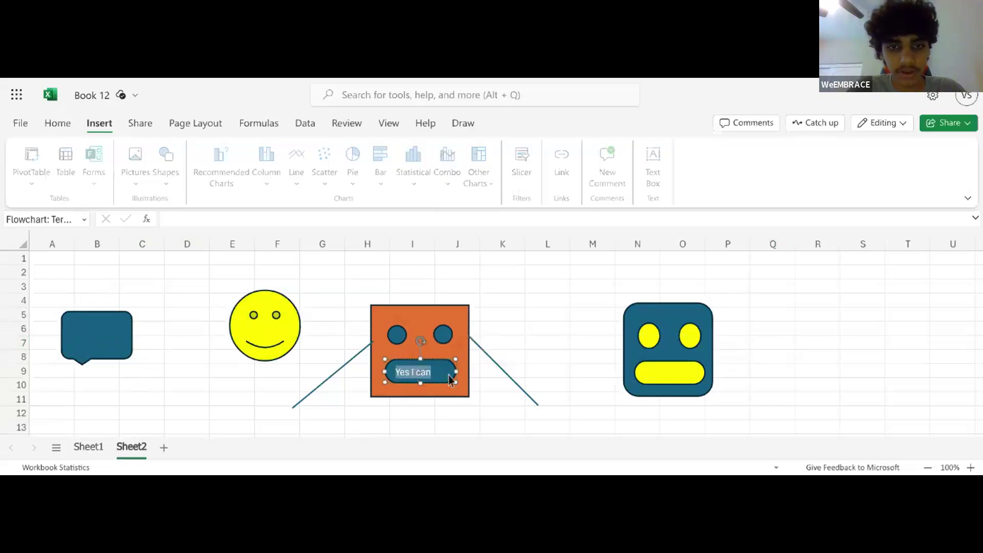
triple_click(421, 373)
key(BackSpace)
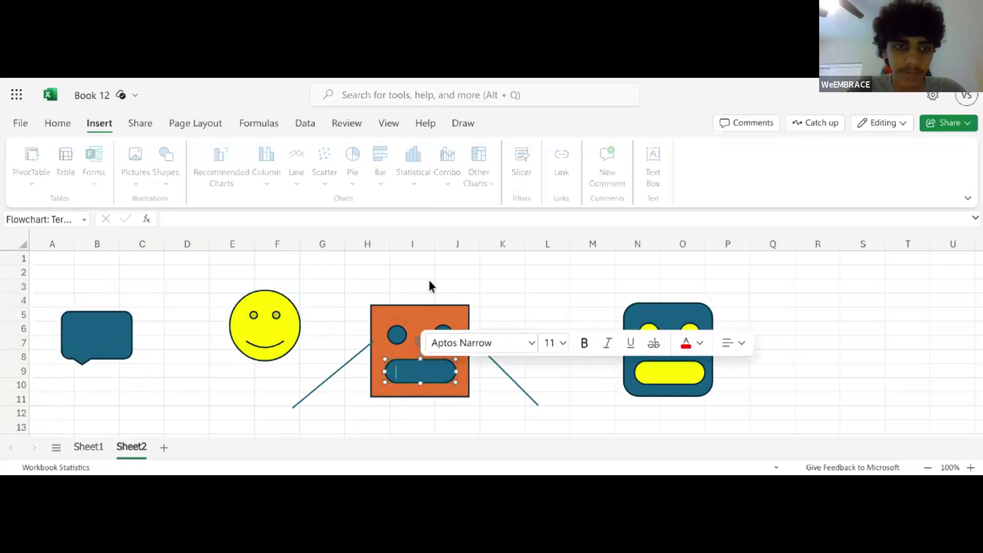
click(149, 343)
click(425, 378)
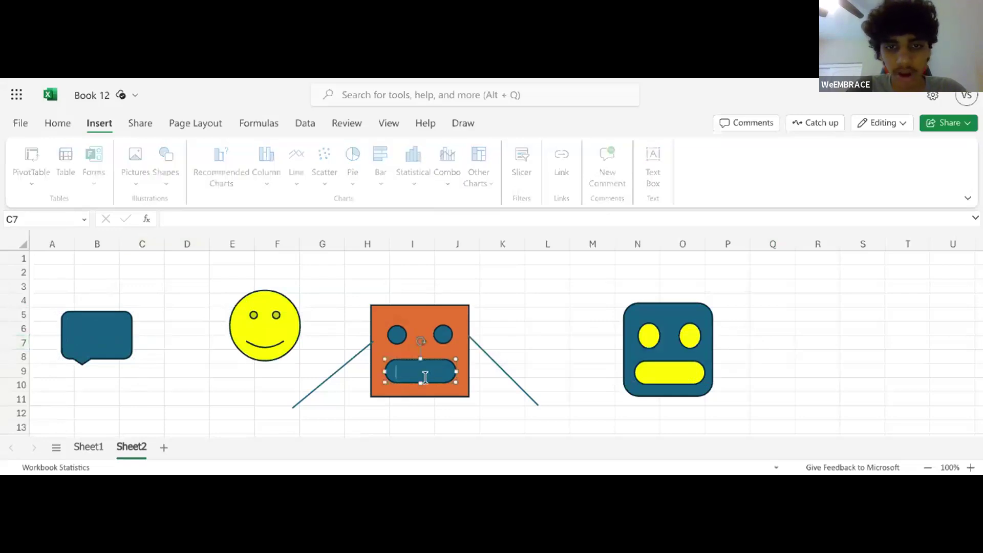
click(192, 358)
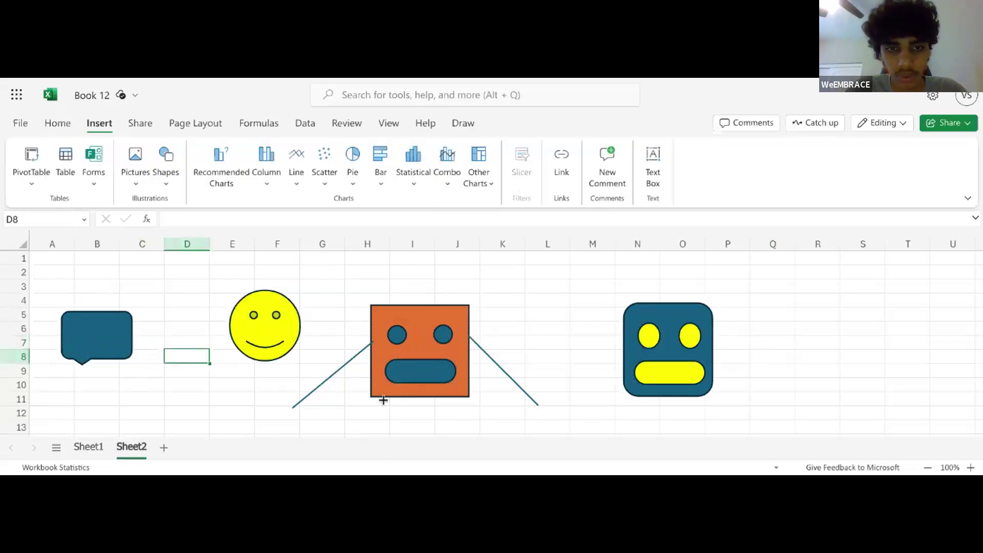
click(269, 329)
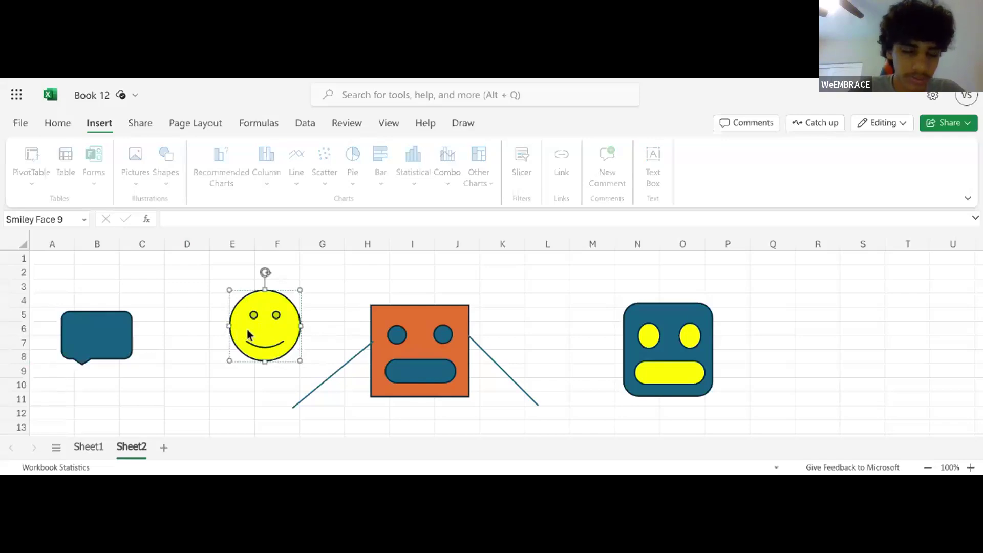
click(321, 317)
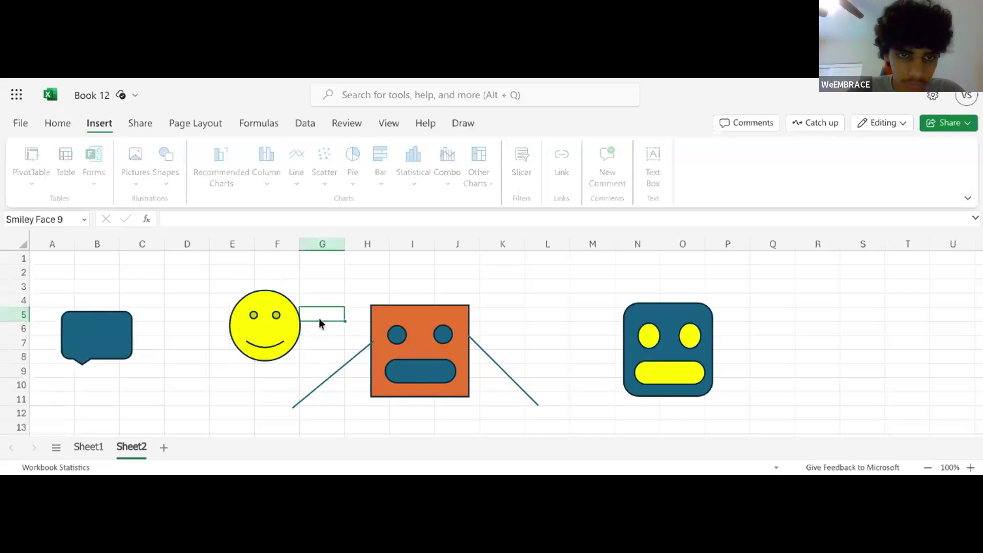
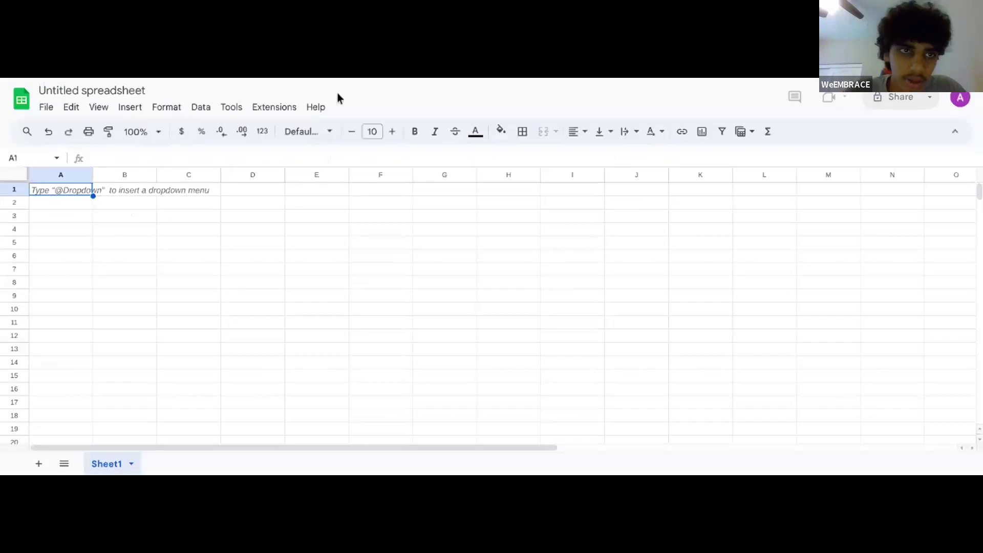
Switch to the untitled Google Sheets spreadsheet and look through the kinds of items that can be inserted
click(131, 97)
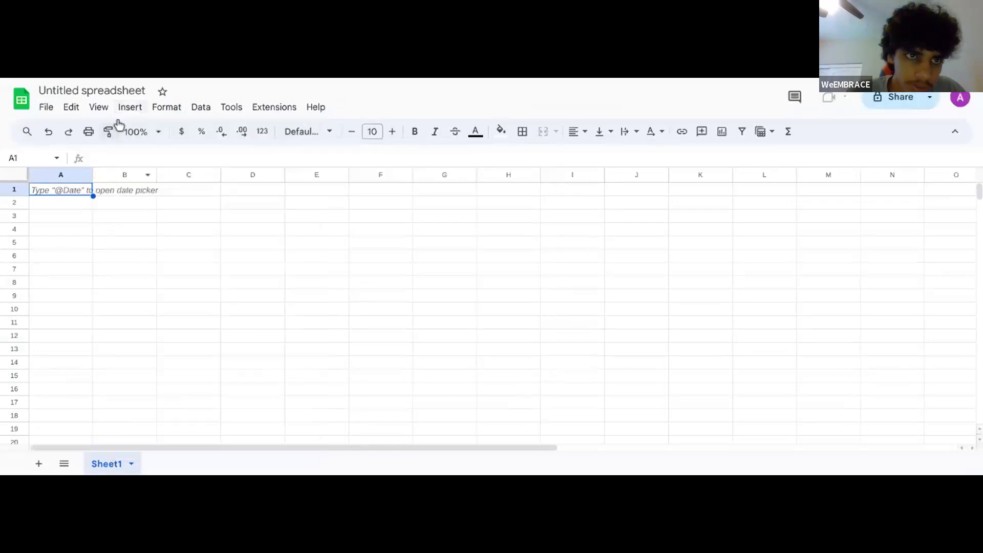
click(130, 108)
click(136, 109)
mouse_move(154, 122)
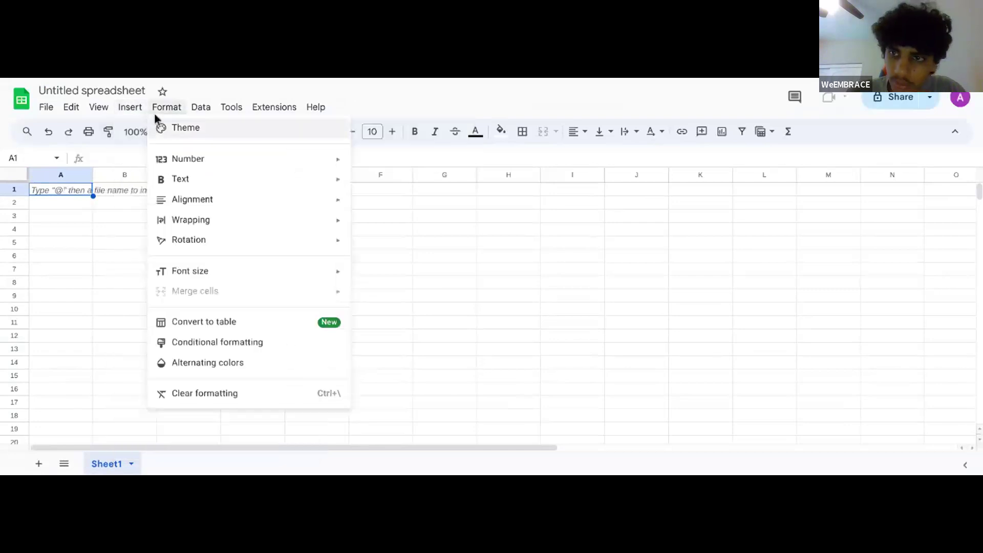
click(955, 137)
click(128, 113)
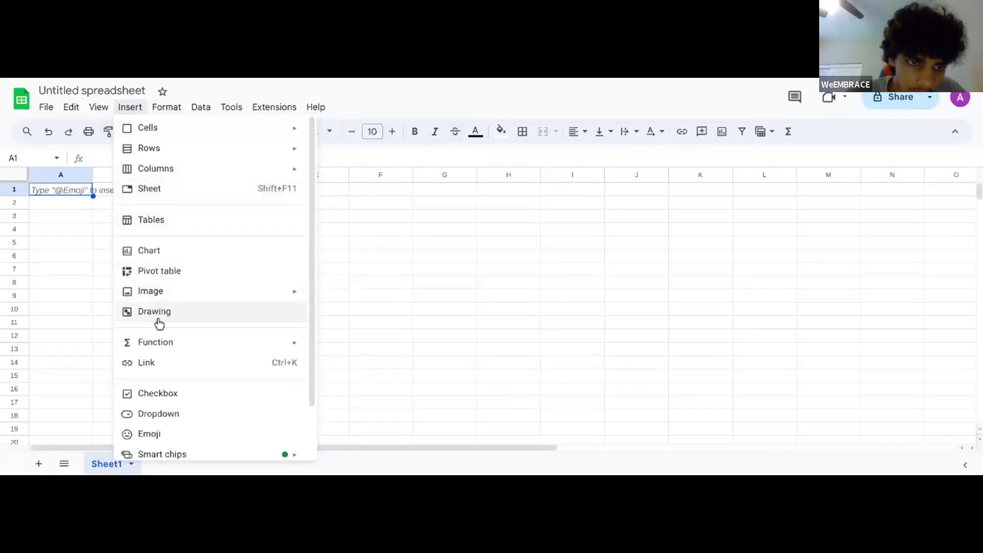
scroll(159, 323, down, 3)
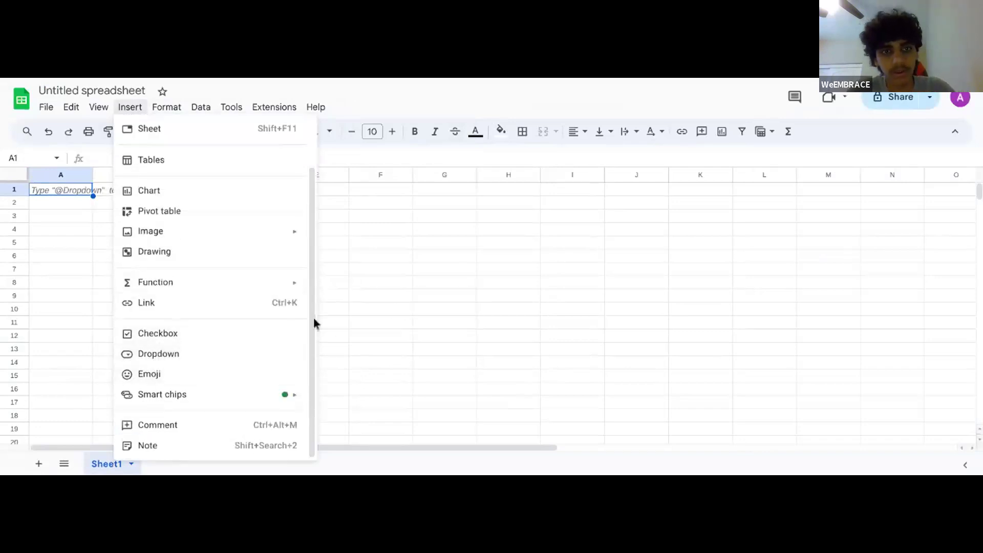
click(352, 311)
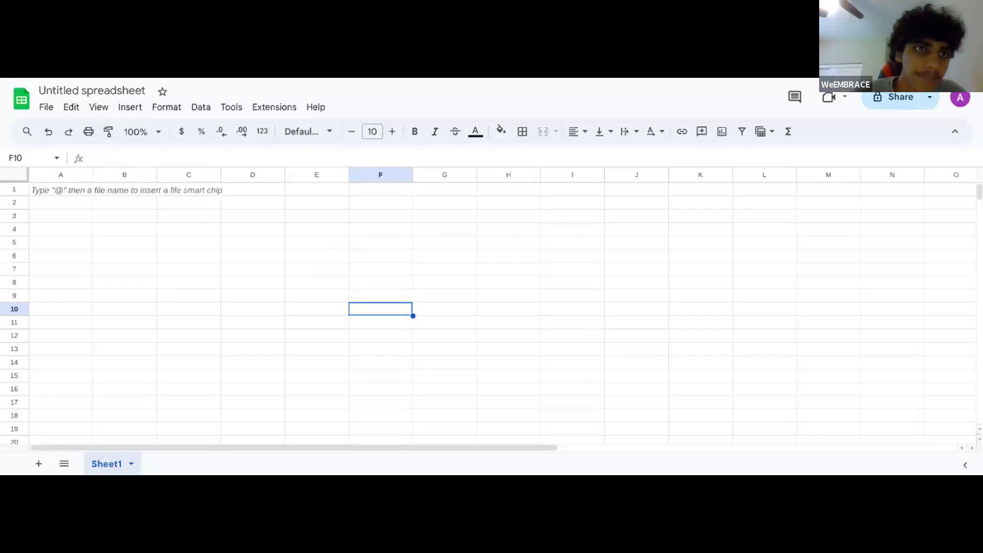
Start a new drawing in the spreadsheet and look through the shape categories it offers
click(130, 107)
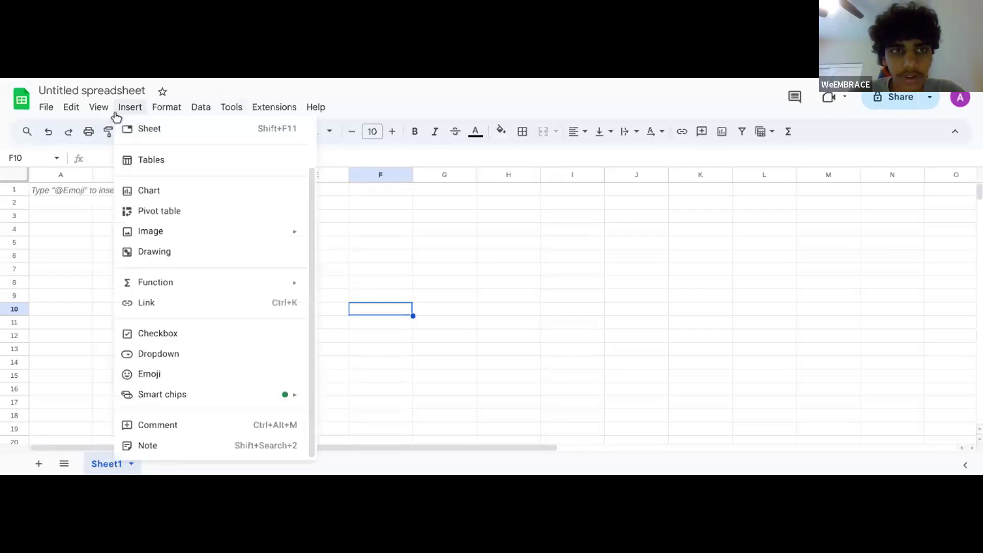
click(139, 110)
click(140, 110)
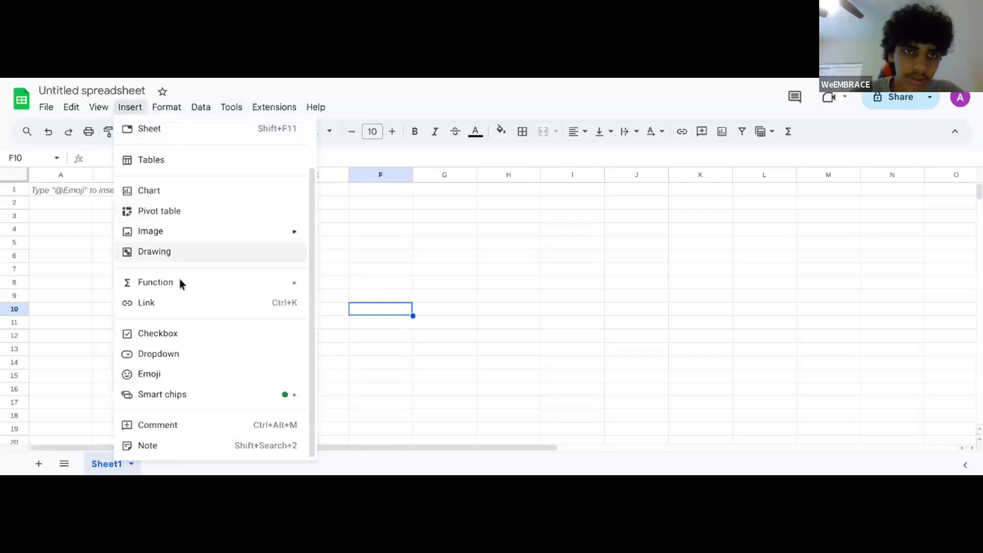
mouse_move(198, 240)
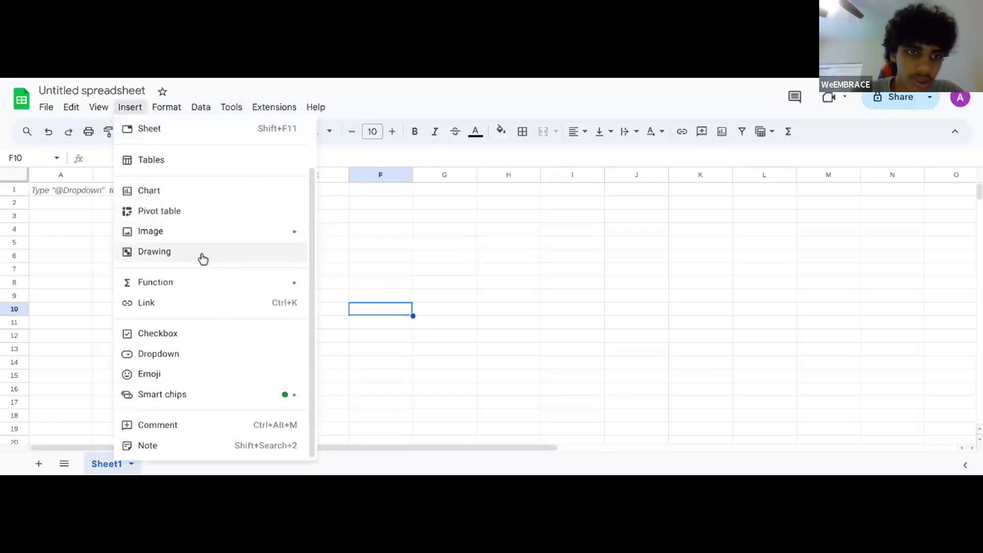
click(202, 260)
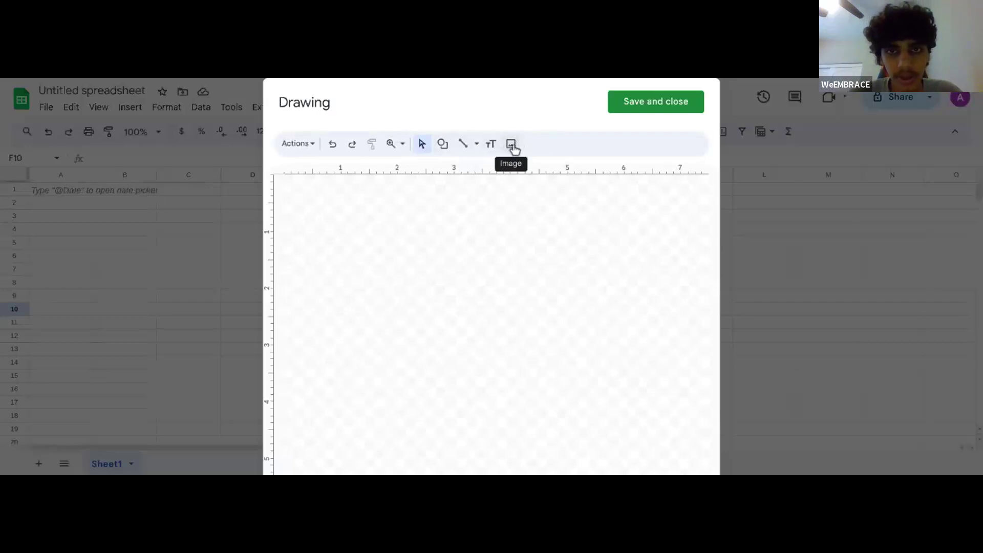
click(443, 143)
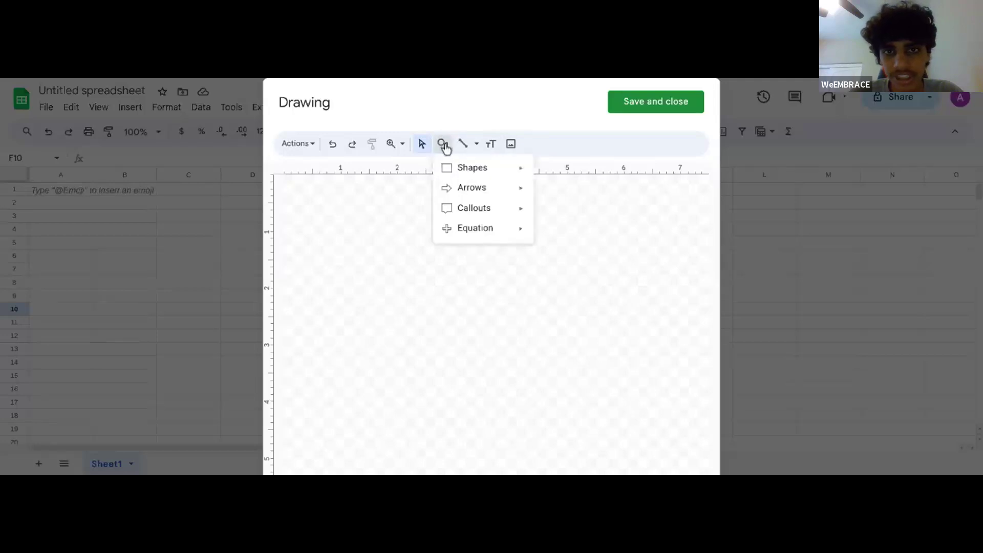
mouse_move(486, 170)
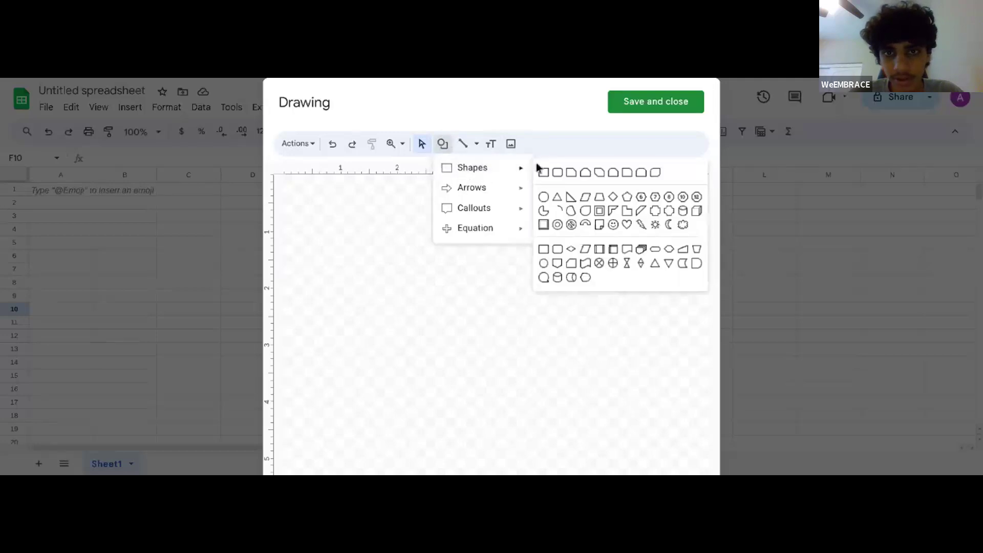
click(438, 82)
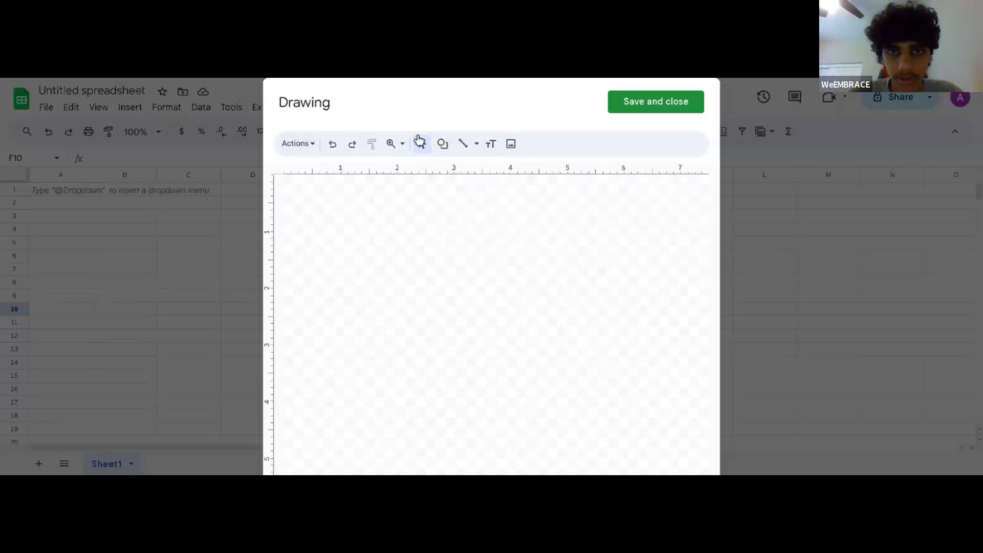
Draw a smiley face shape in the middle of the drawing canvas
click(442, 144)
mouse_move(501, 175)
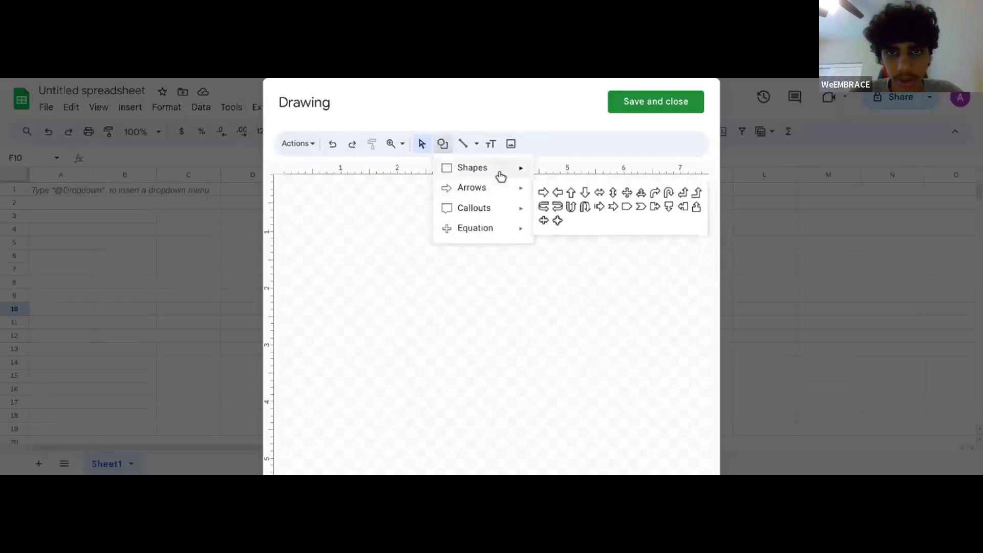
click(620, 222)
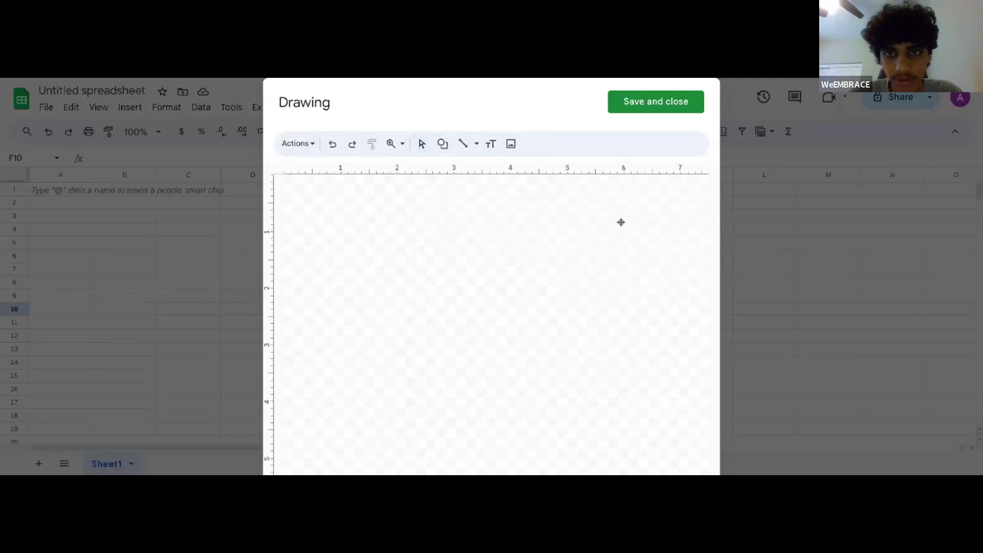
drag(414, 235, 549, 353)
click(585, 290)
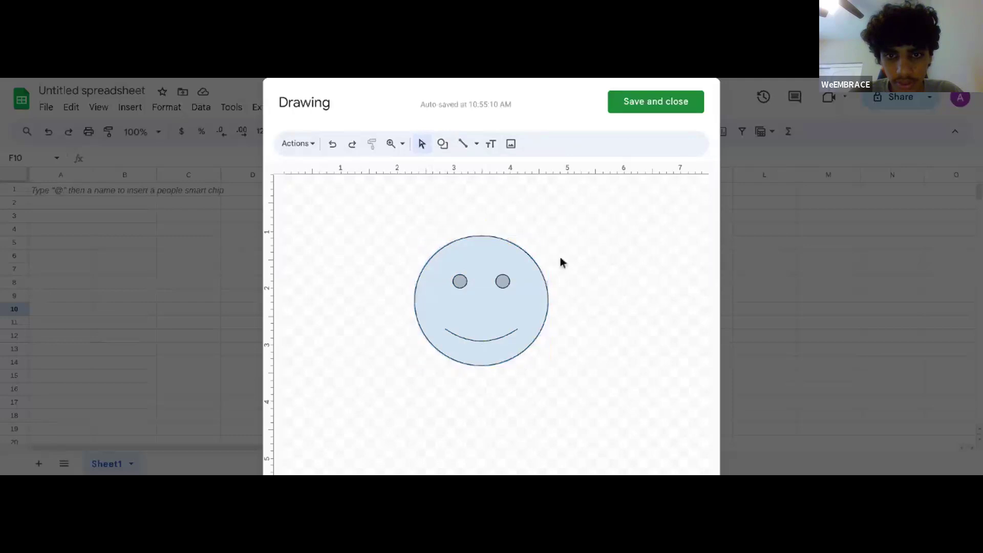
Draw a nearly square rectangle left of the smiley face and move the smiley face to the canvas's upper right area
click(443, 144)
mouse_move(481, 169)
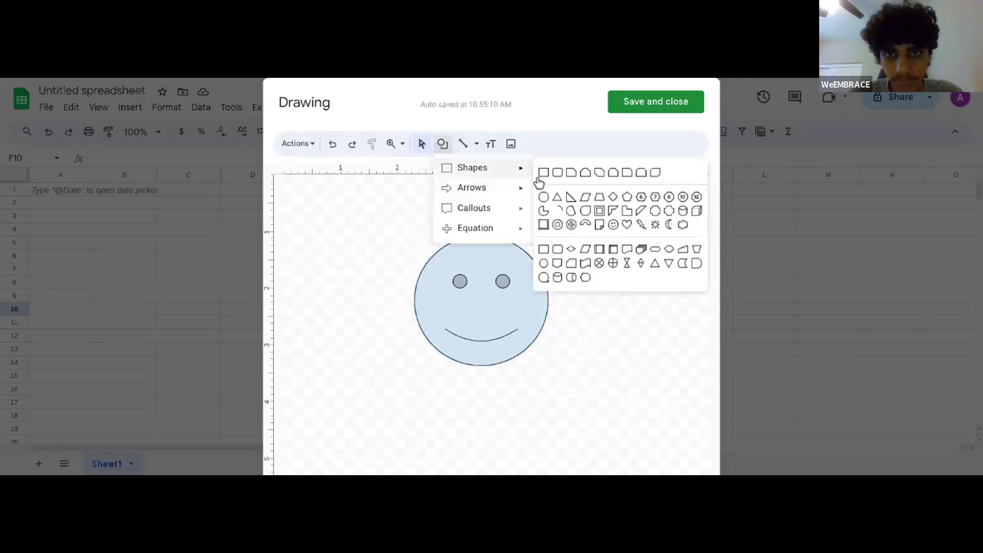
click(543, 171)
mouse_move(290, 280)
mouse_down()
mouse_move(378, 386)
mouse_move(407, 384)
mouse_up()
click(494, 317)
drag(494, 317, 602, 295)
Add two small ovals as eyes in the upper half of the rectangle
click(366, 311)
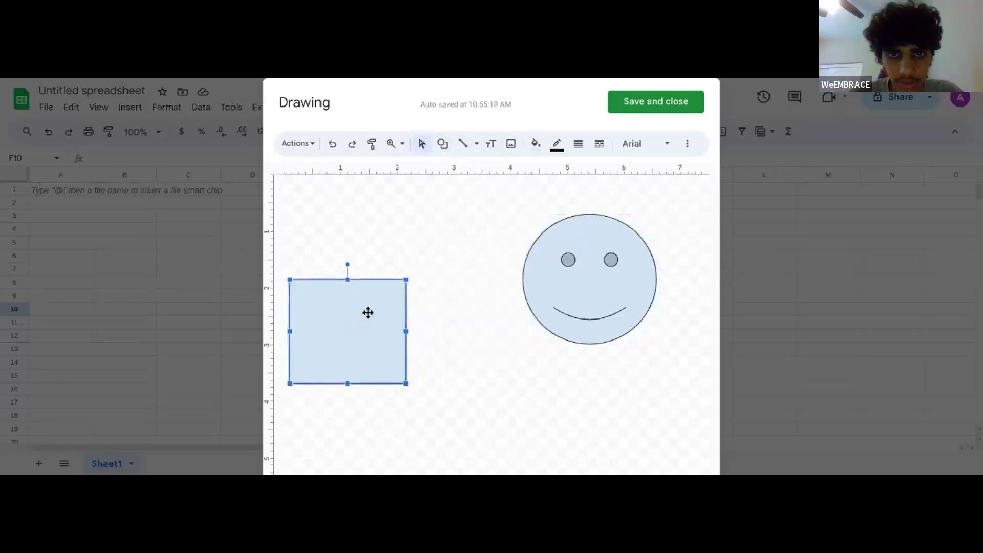
click(444, 144)
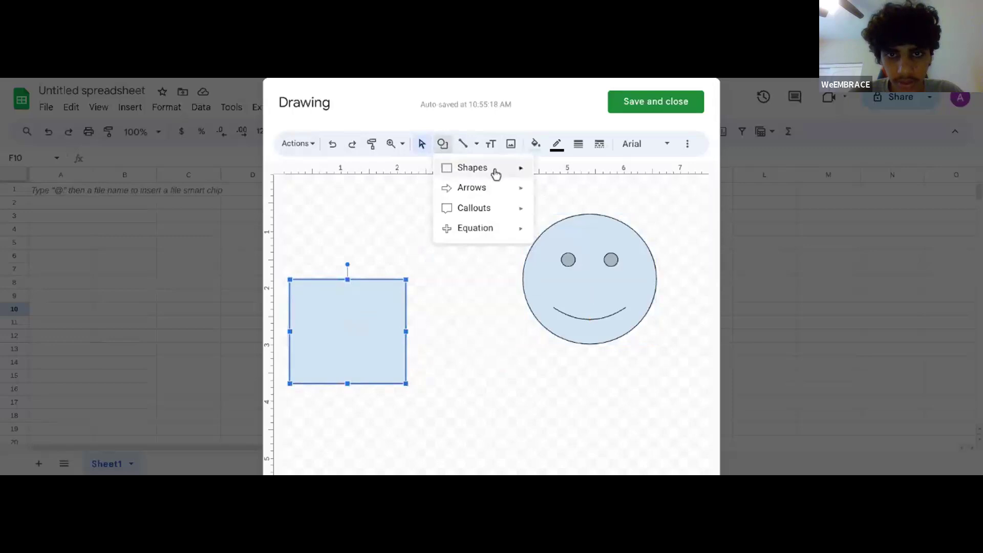
mouse_move(496, 175)
click(545, 197)
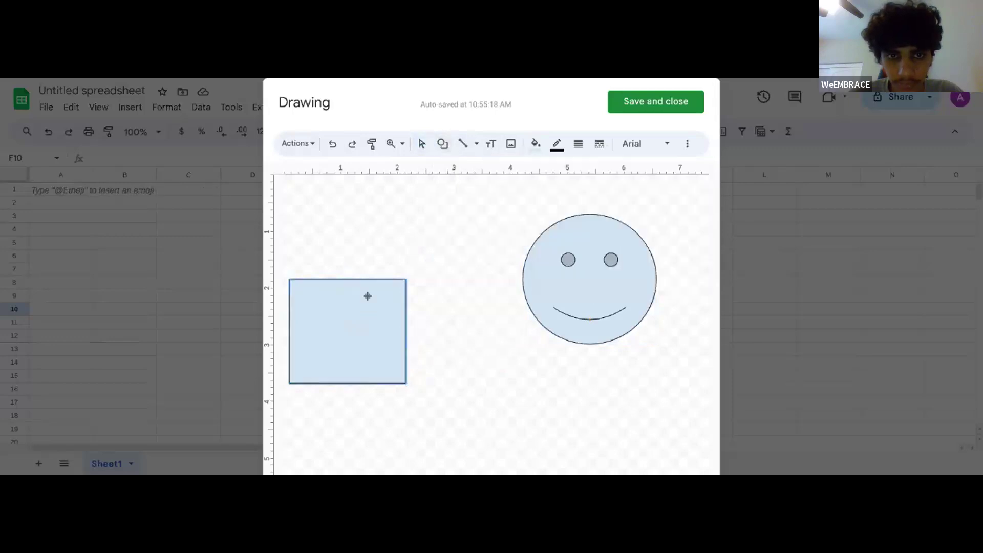
drag(311, 301, 334, 324)
click(443, 145)
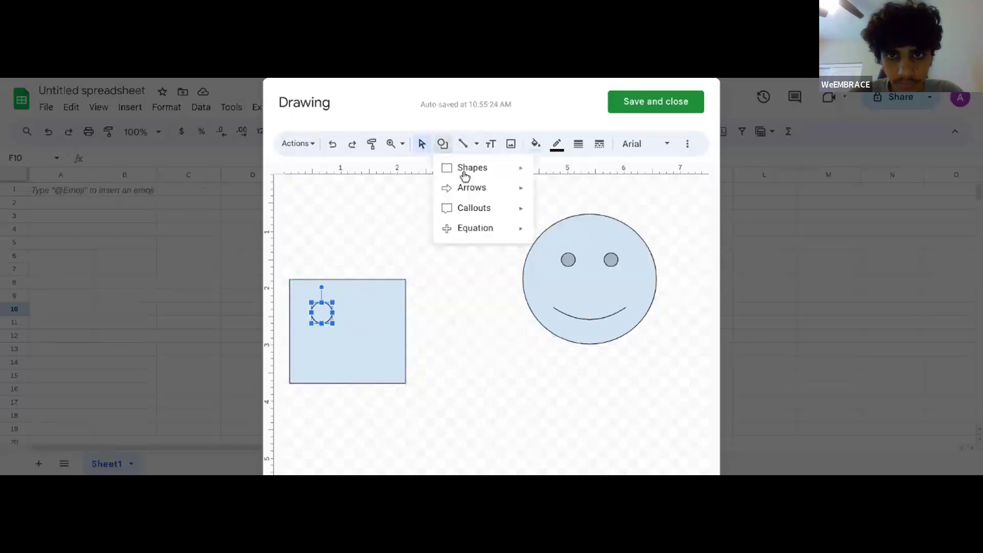
mouse_move(493, 173)
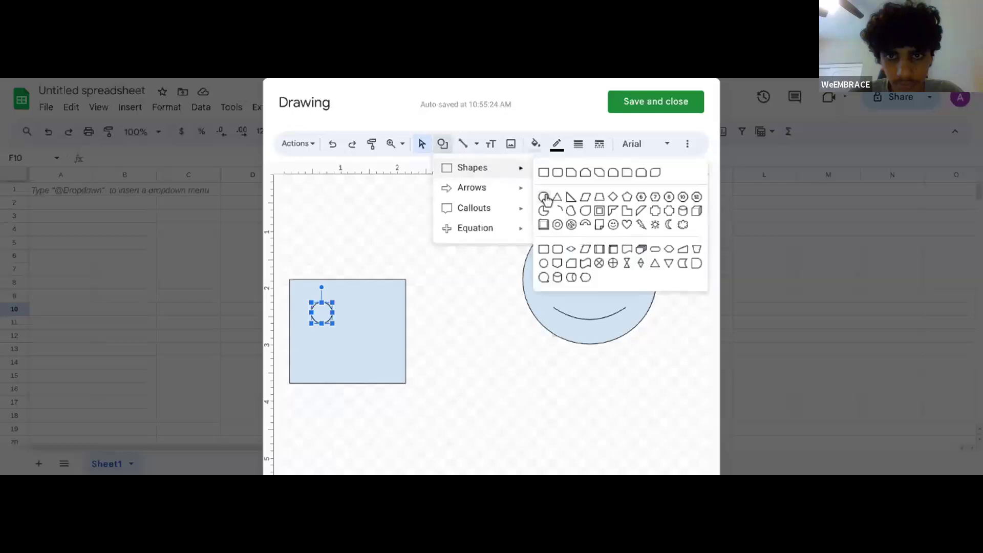
click(541, 198)
mouse_move(360, 302)
mouse_down()
mouse_move(395, 329)
mouse_move(371, 311)
mouse_up()
click(382, 331)
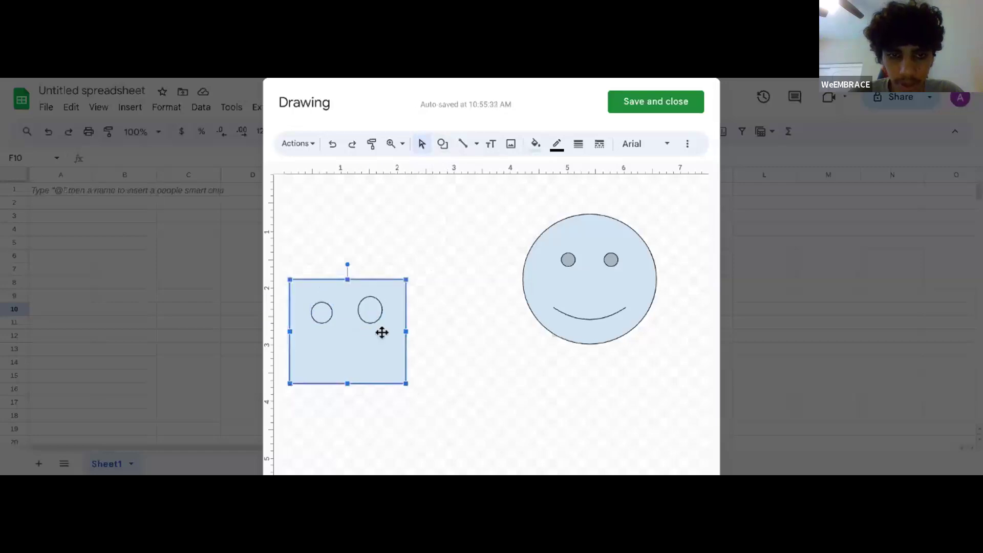
Draw a thin rounded rectangle as a mouth below the two eyes of the rectangular face
click(442, 148)
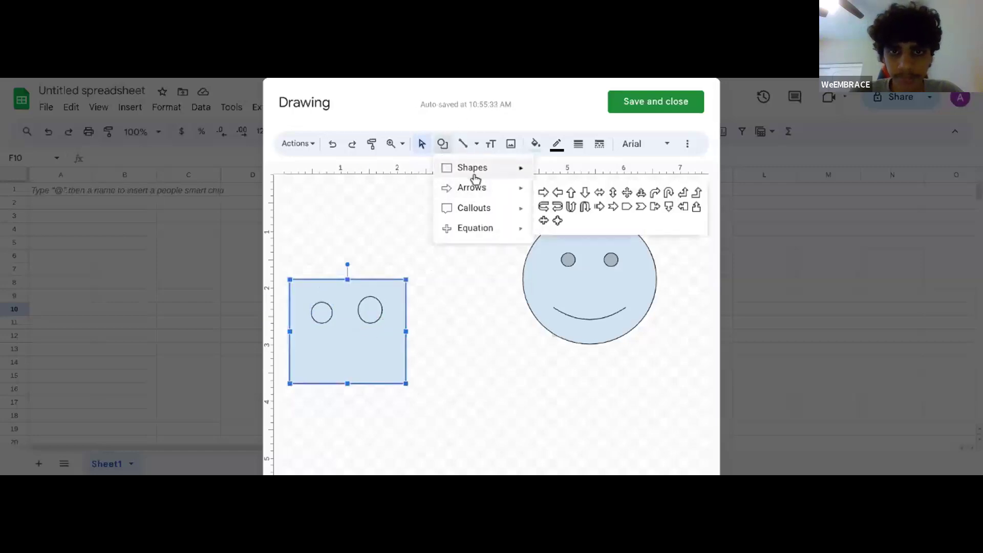
mouse_move(519, 176)
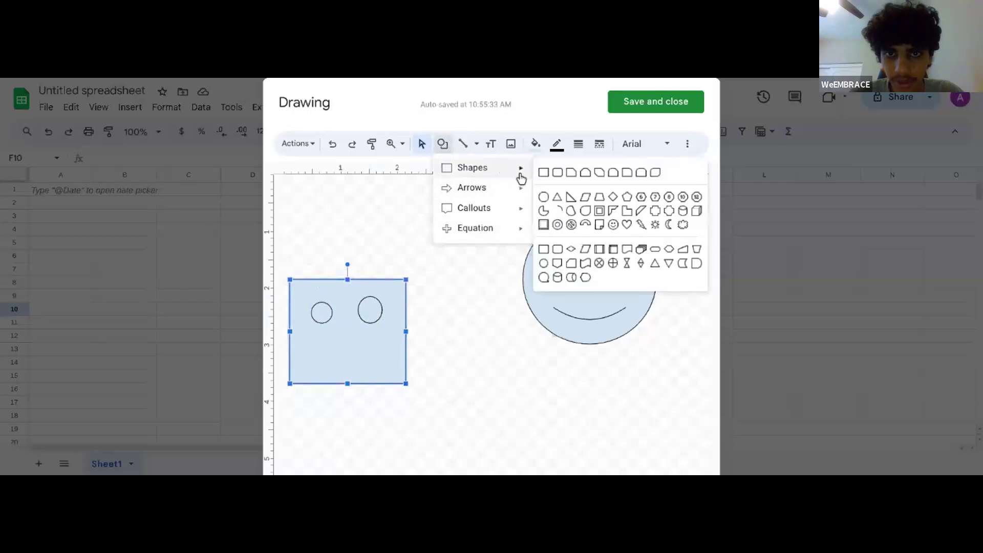
click(558, 173)
drag(319, 361, 372, 359)
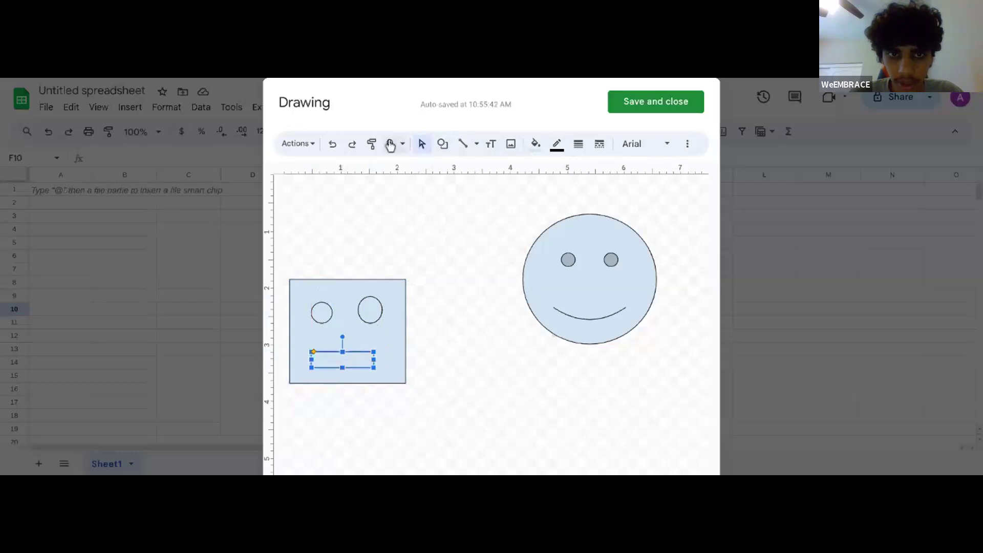
Fill the mouth and both eyes of the rectangular face with solid yellow
click(536, 145)
click(582, 248)
click(369, 310)
click(532, 143)
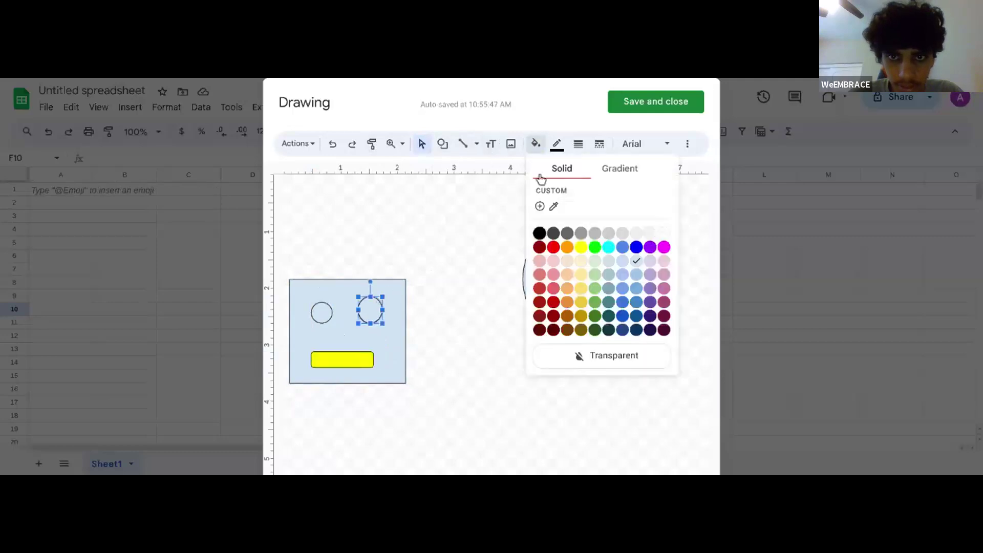
click(581, 249)
click(329, 309)
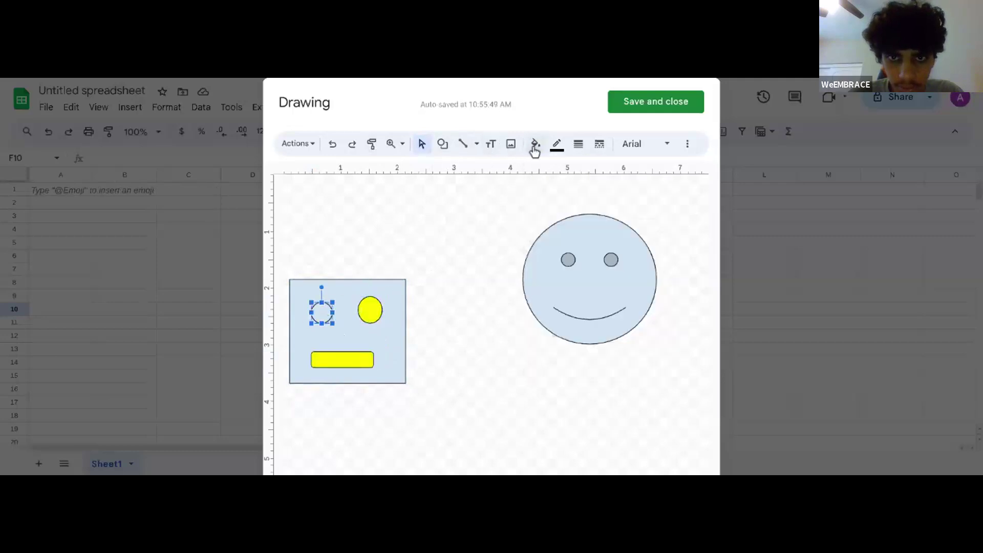
click(535, 144)
click(581, 249)
click(486, 259)
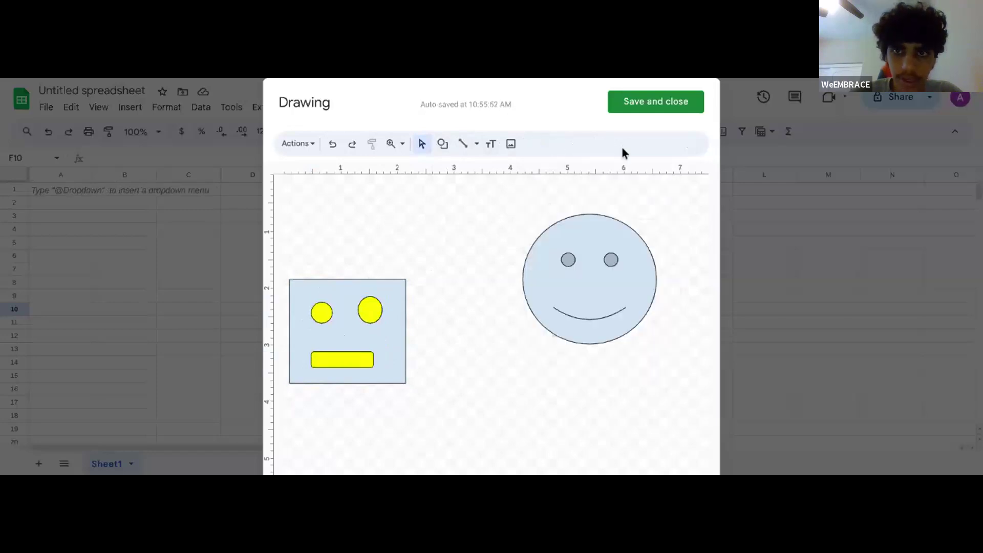
Save the drawing into the sheet and move it up and left so it spans columns A to G
click(625, 106)
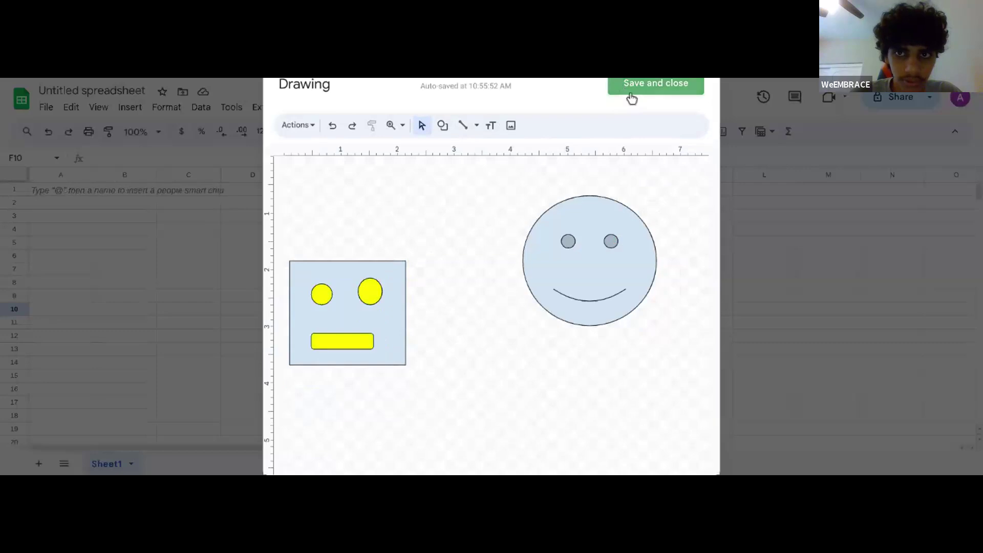
click(631, 98)
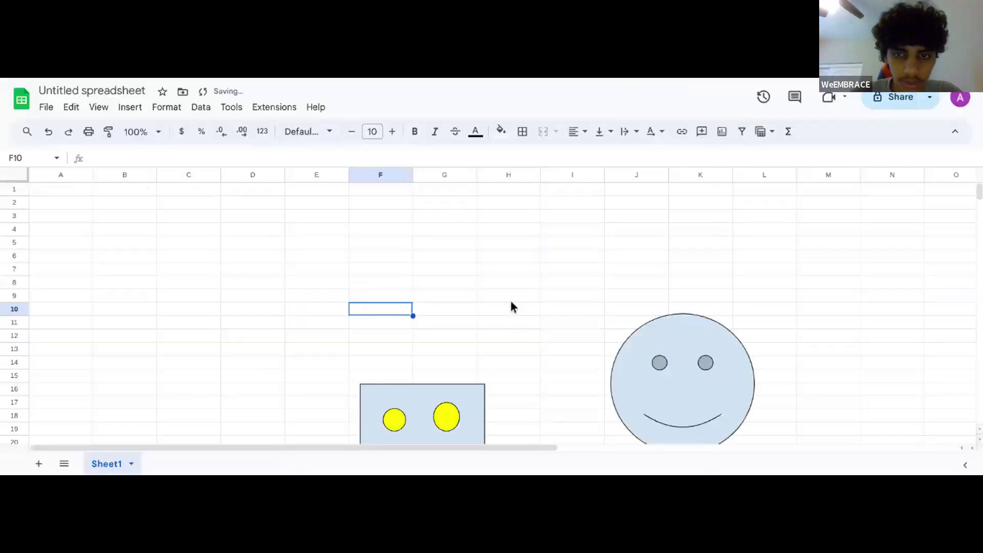
scroll(513, 306, down, 1)
click(360, 294)
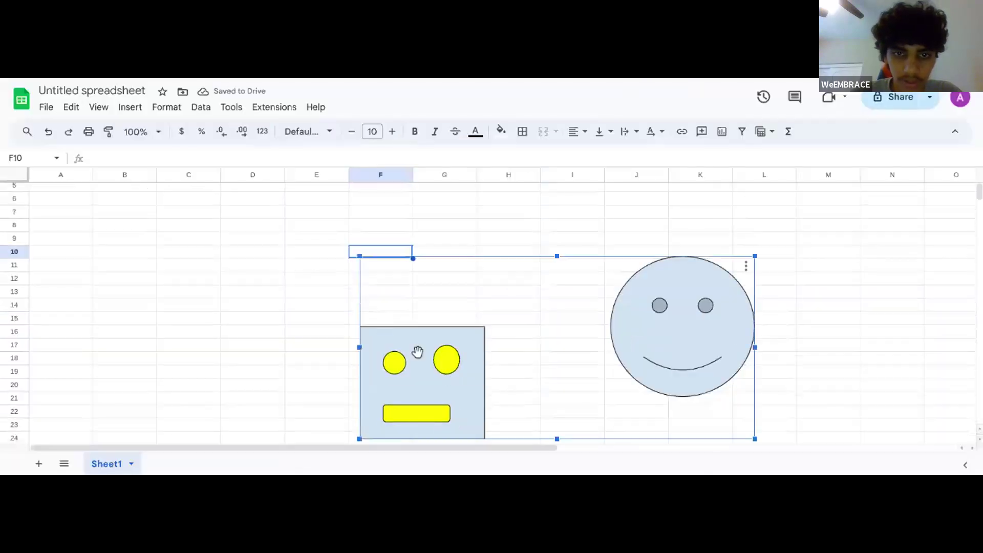
mouse_move(418, 351)
mouse_down()
mouse_move(195, 262)
mouse_move(132, 276)
mouse_up()
click(554, 251)
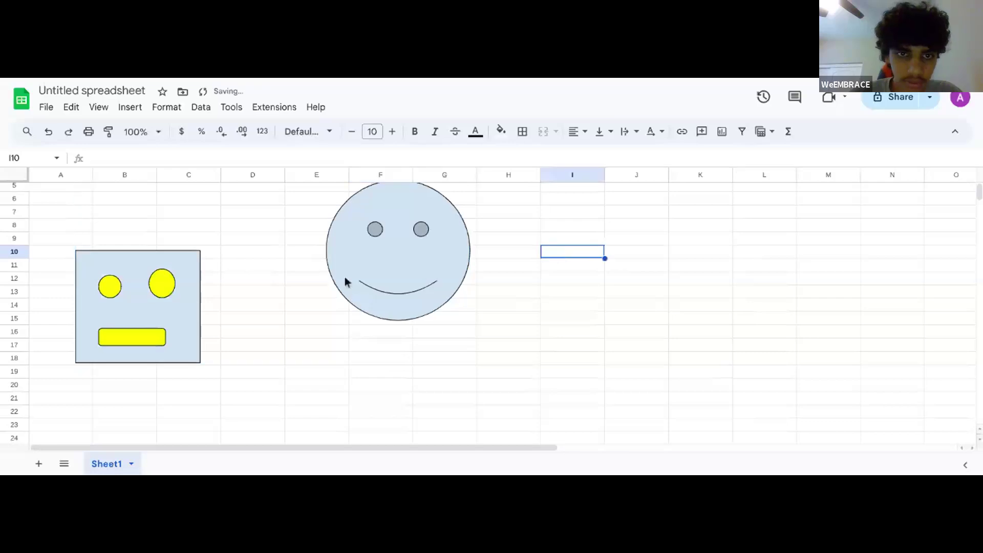
scroll(595, 423, up, 2)
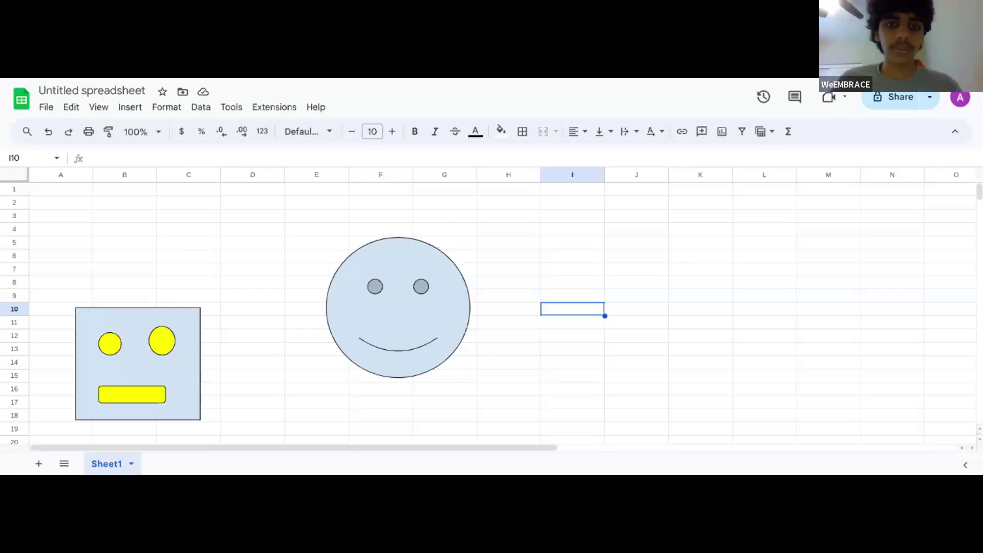
Delete the drawing with the two faces from Sheet1
click(432, 361)
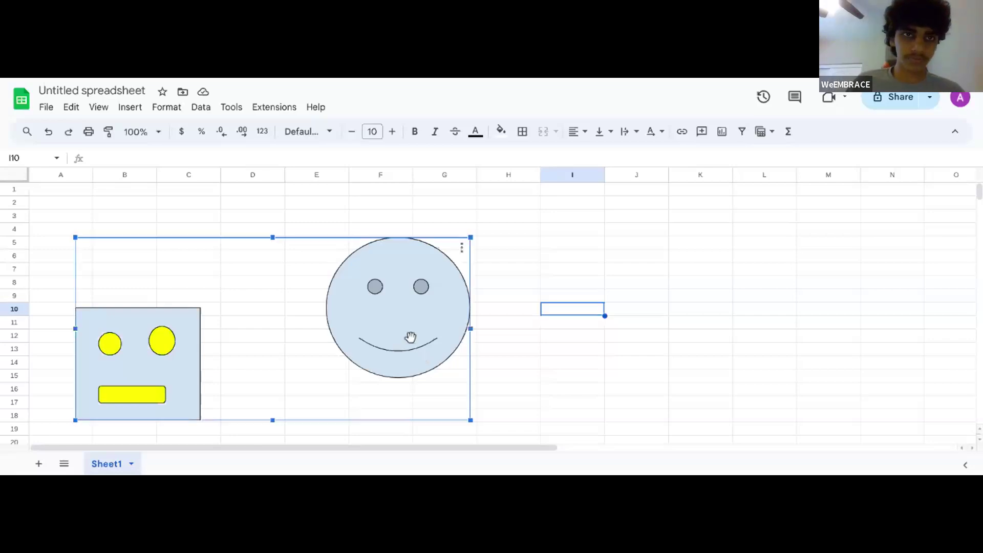
key(Delete)
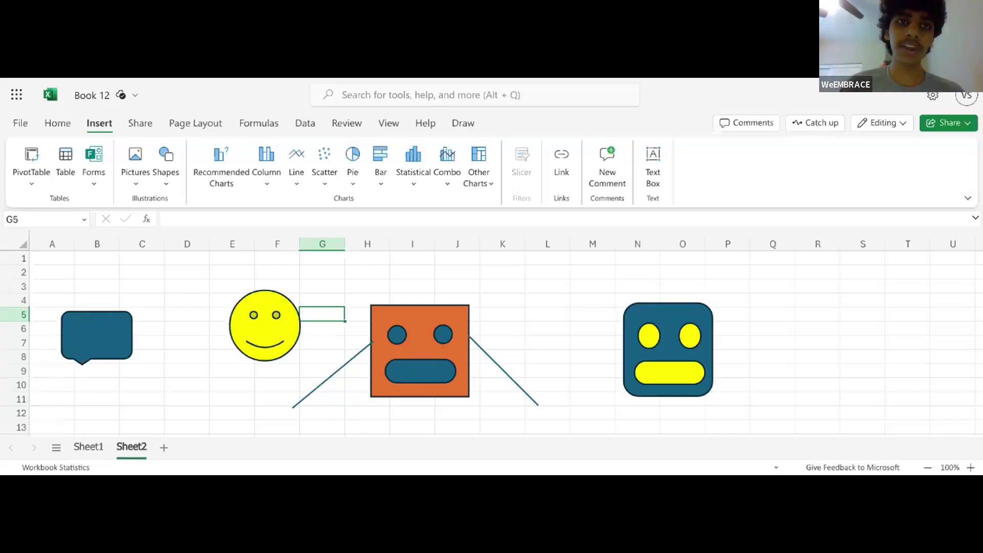
Switch to Book 12 in Excel and examine the faces on Sheet2, selecting the separate eyes and mouths that make them up
click(257, 327)
click(420, 318)
click(684, 337)
click(646, 337)
click(680, 336)
click(649, 334)
click(682, 333)
click(680, 331)
click(677, 330)
click(652, 334)
click(672, 380)
click(672, 381)
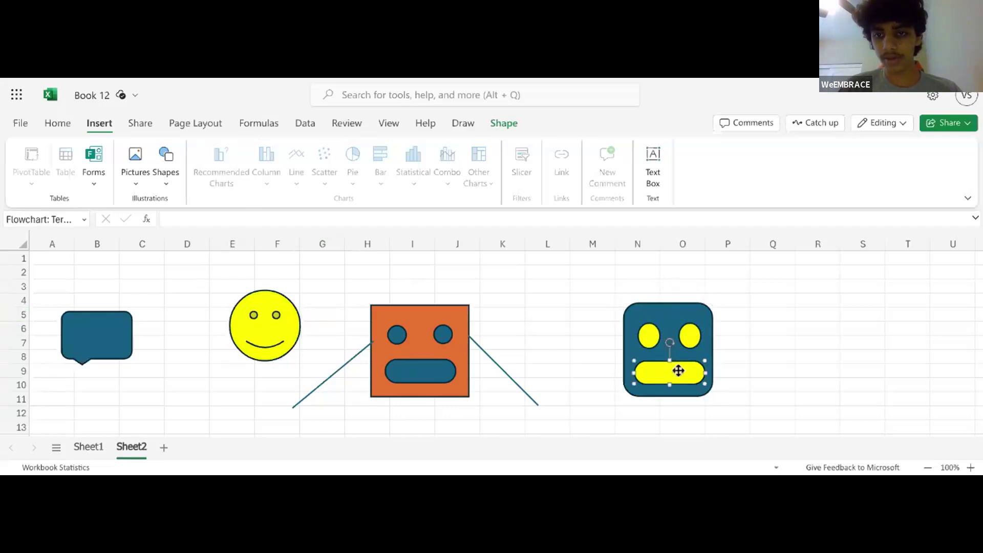
click(594, 359)
click(397, 335)
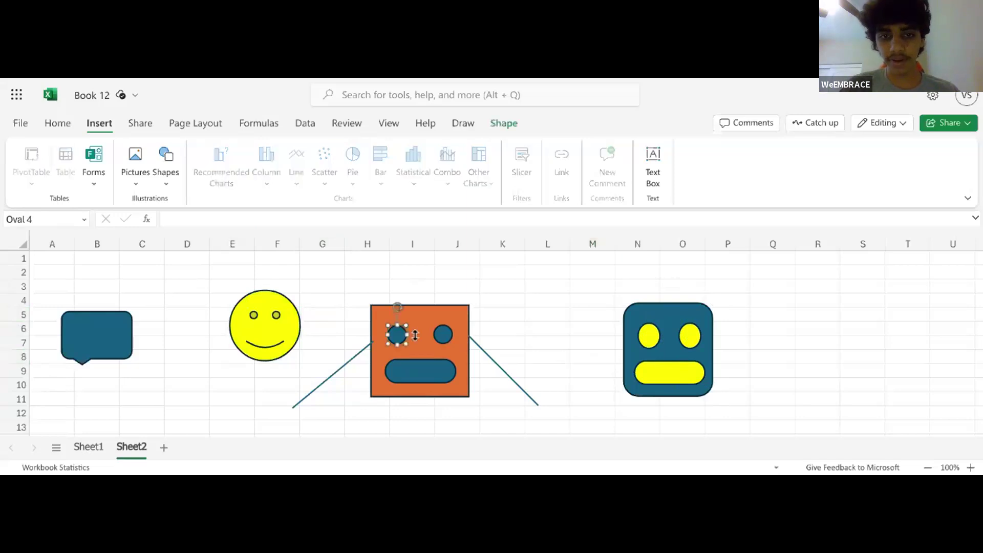
click(442, 334)
click(415, 324)
click(419, 374)
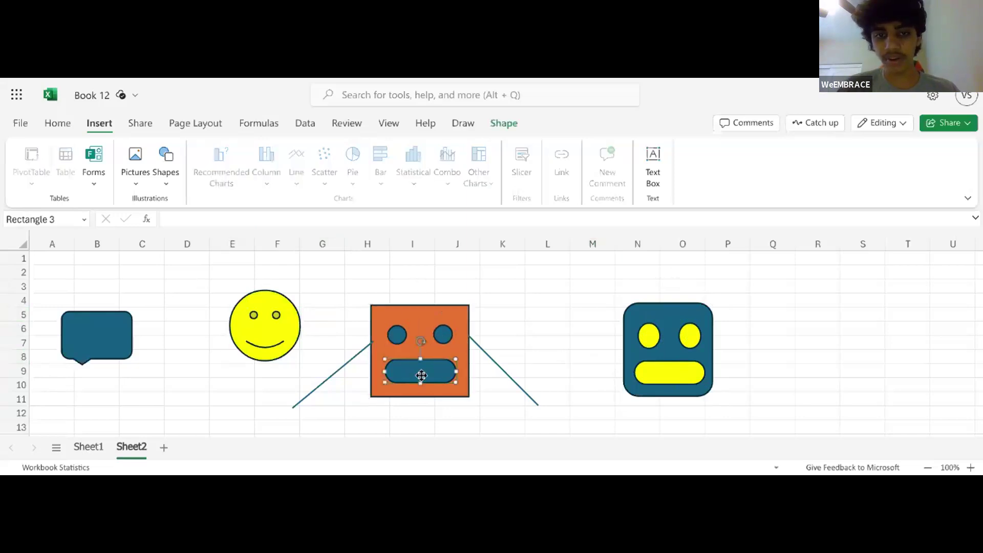
click(226, 362)
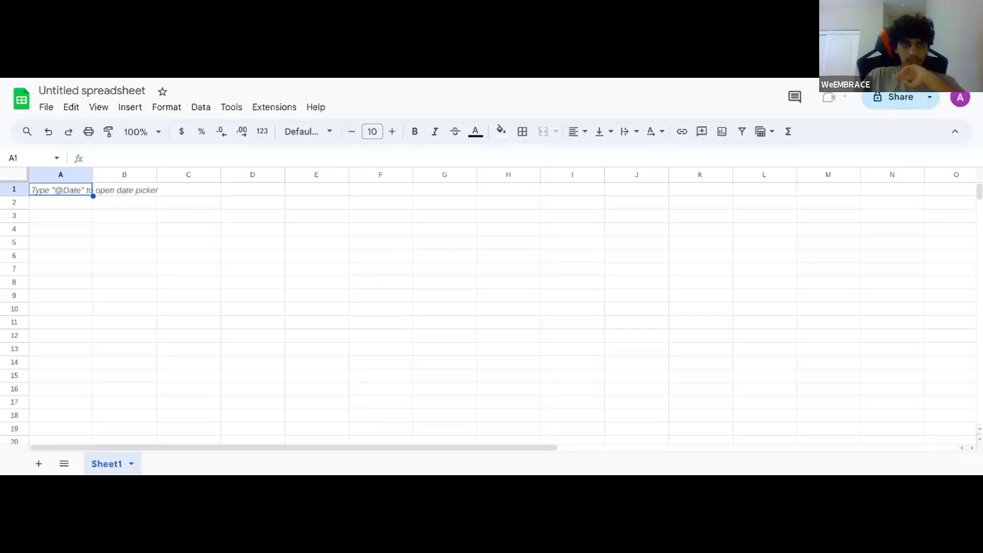
click(126, 108)
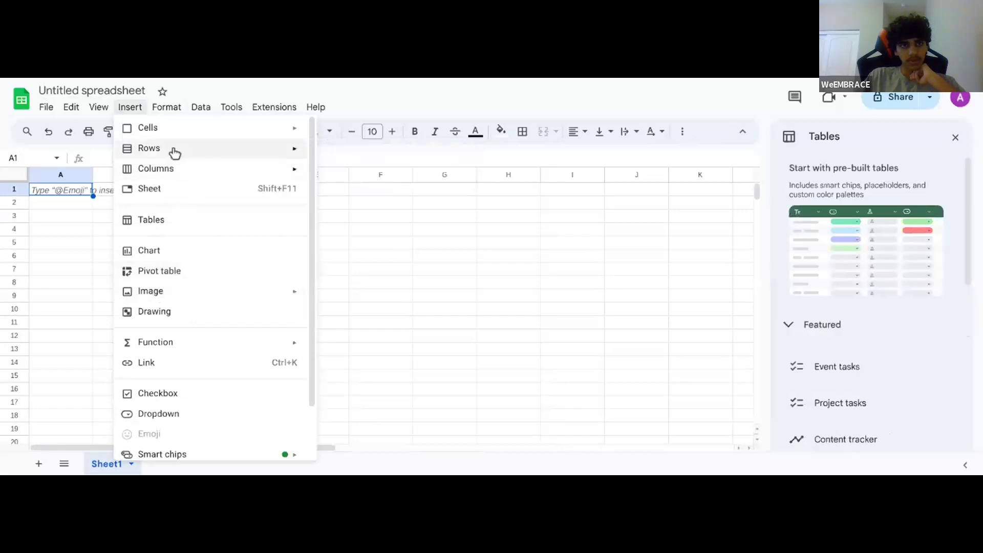
scroll(201, 342, down, 1)
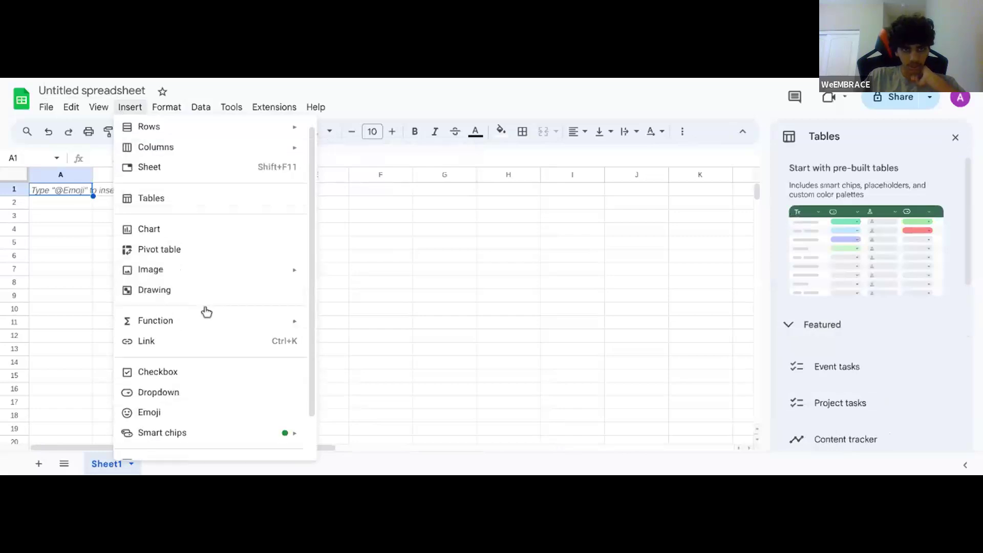
click(154, 289)
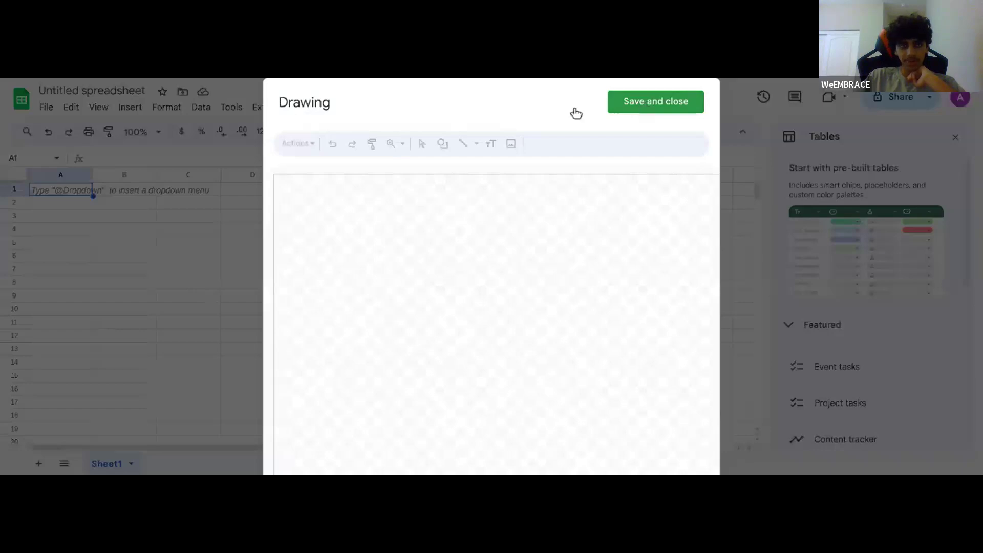
click(133, 112)
Insert a new drawing and draw a circle about 2.7 ruler units across, left of the canvas centre
click(131, 108)
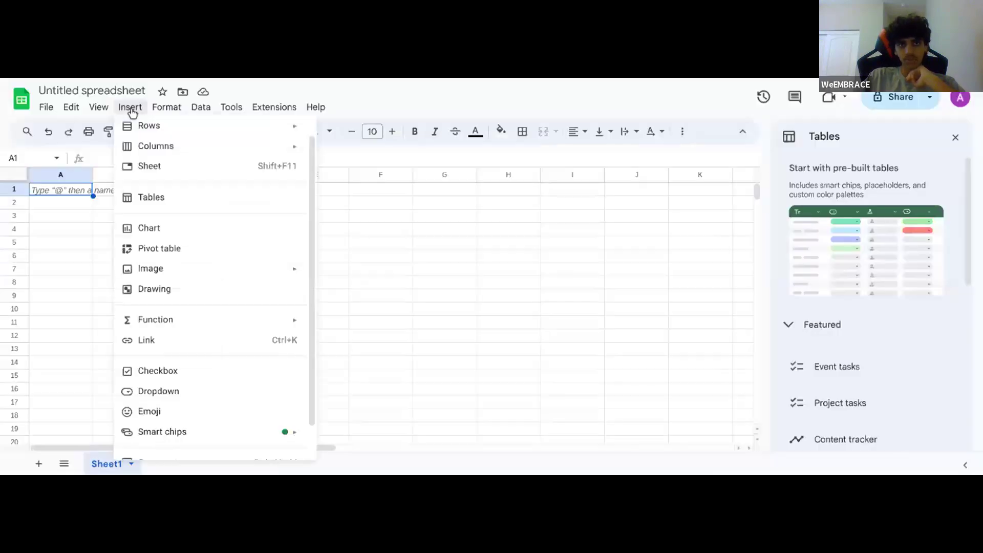
click(155, 289)
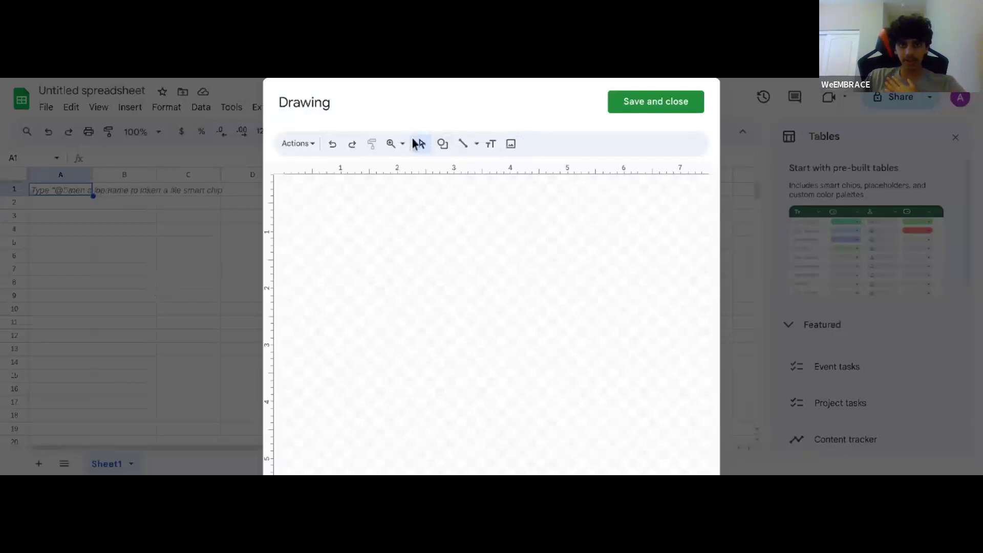
click(443, 145)
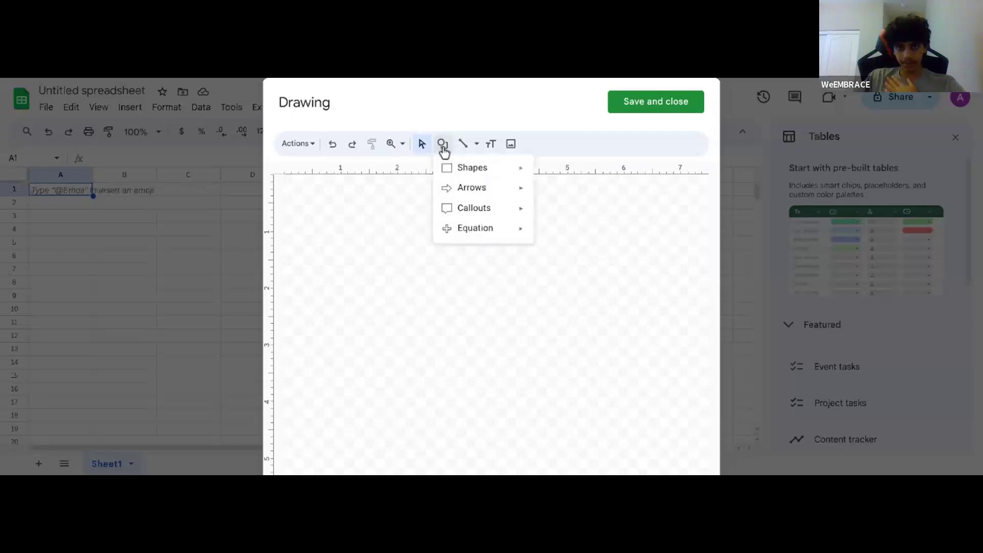
mouse_move(451, 168)
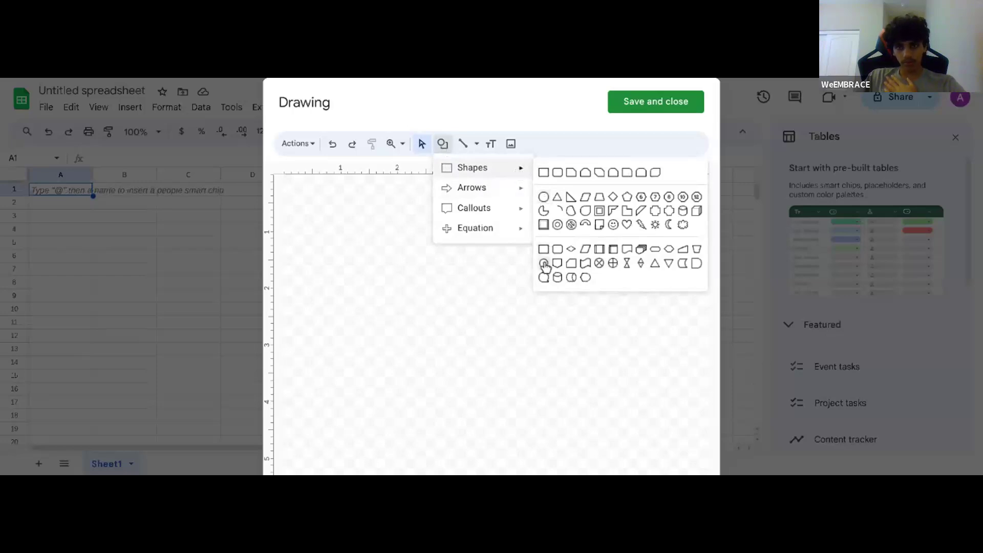
click(544, 197)
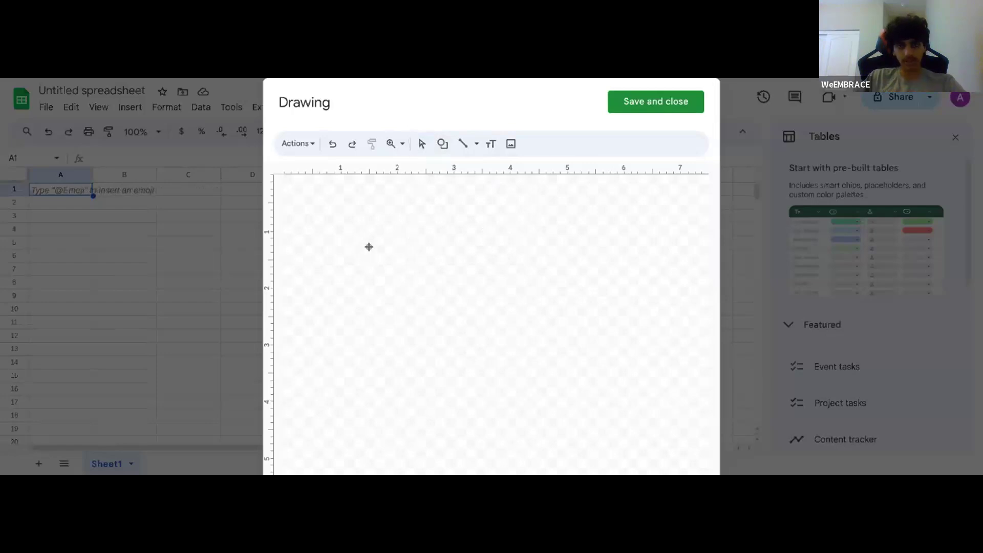
drag(373, 258, 521, 397)
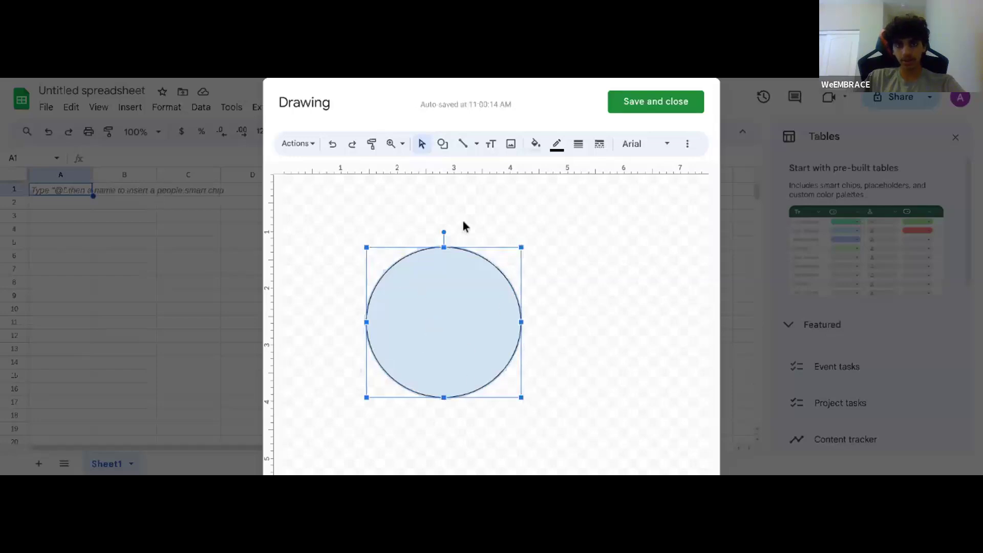
Try solid red and orange fills on the circle
click(538, 146)
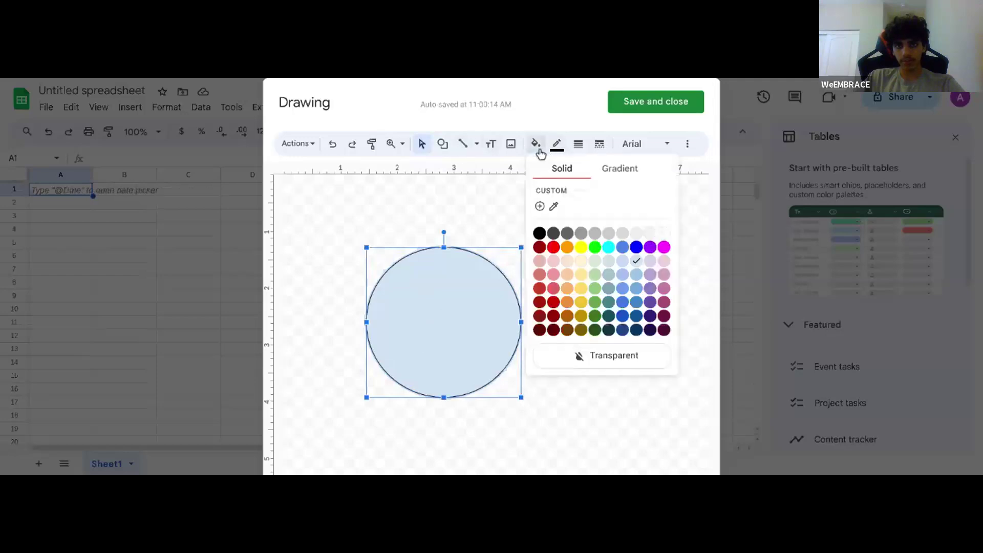
click(550, 250)
click(536, 146)
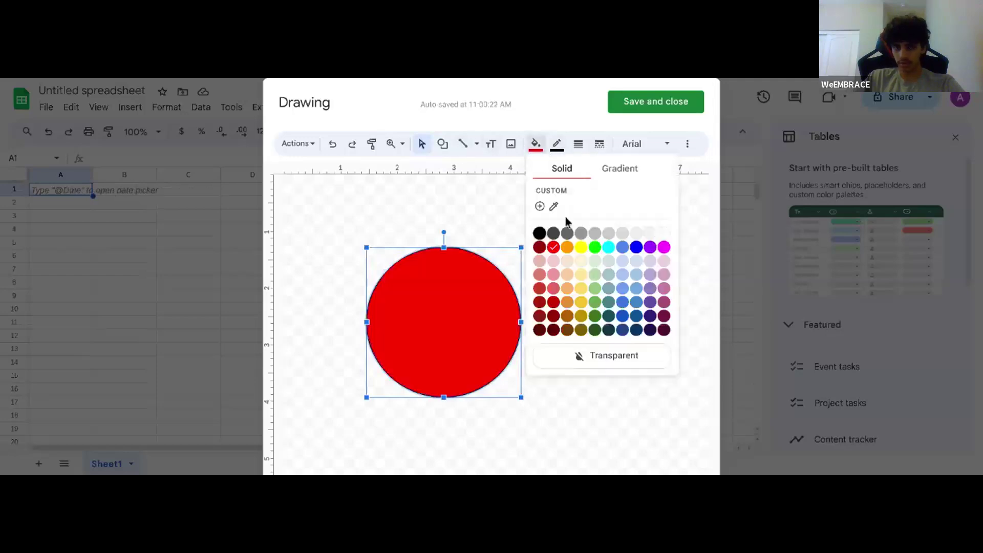
click(565, 249)
click(536, 145)
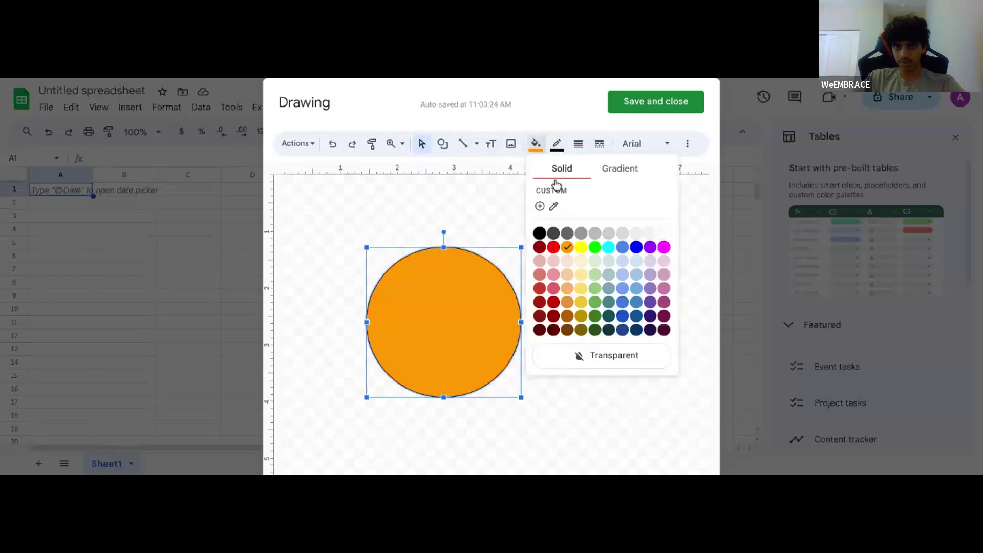
click(584, 253)
click(584, 253)
click(506, 272)
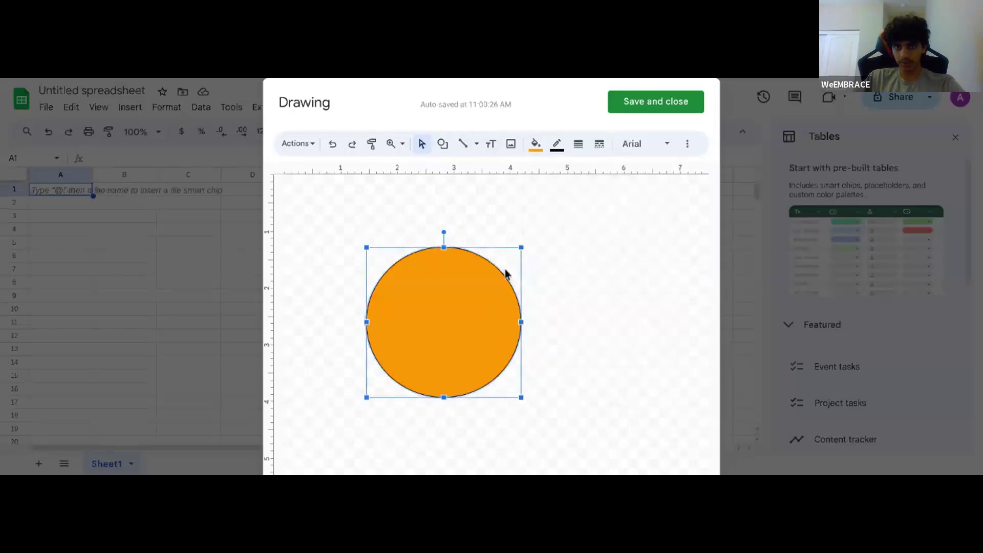
Try solid green, cornflower blue, cyan and pure blue fills on the circle
click(536, 145)
click(586, 249)
click(536, 145)
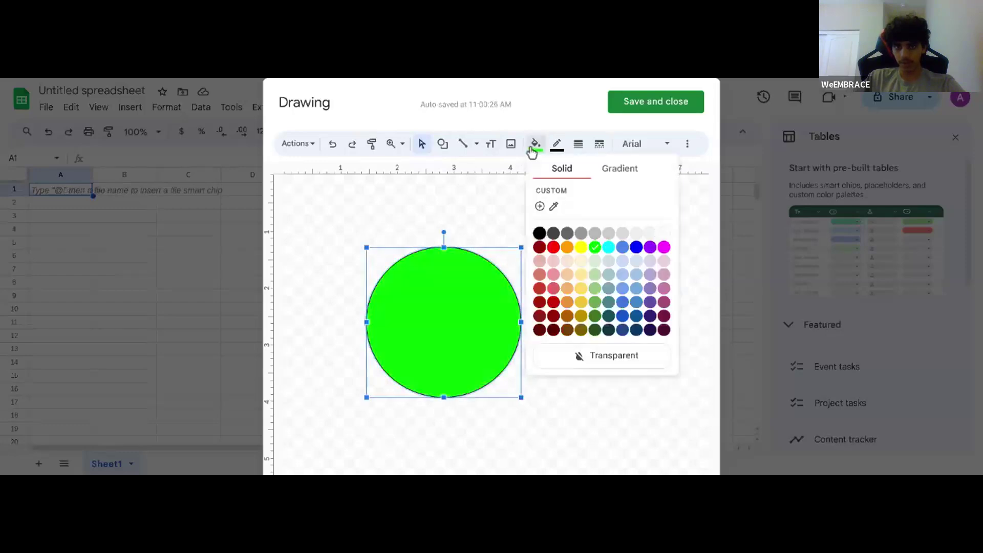
click(613, 250)
click(536, 145)
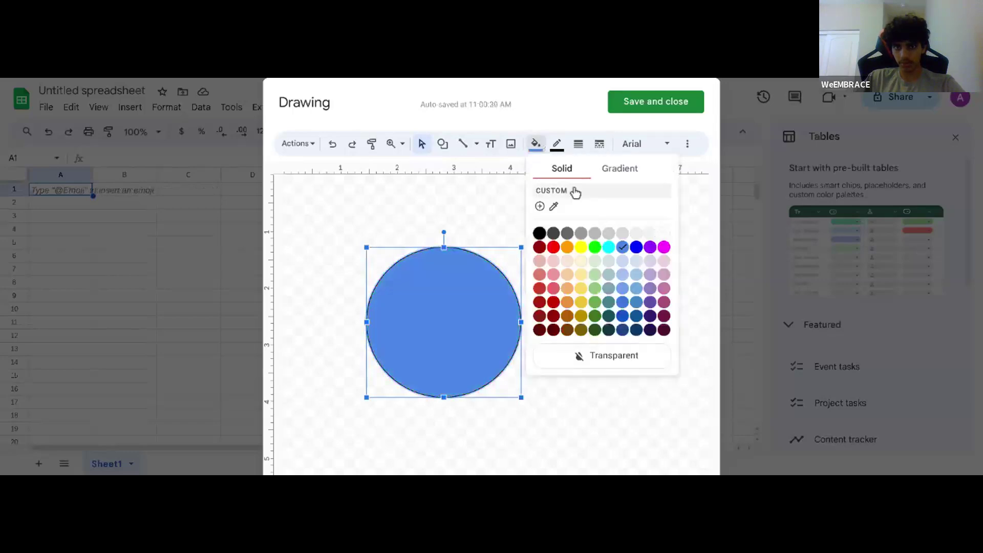
click(609, 247)
click(535, 145)
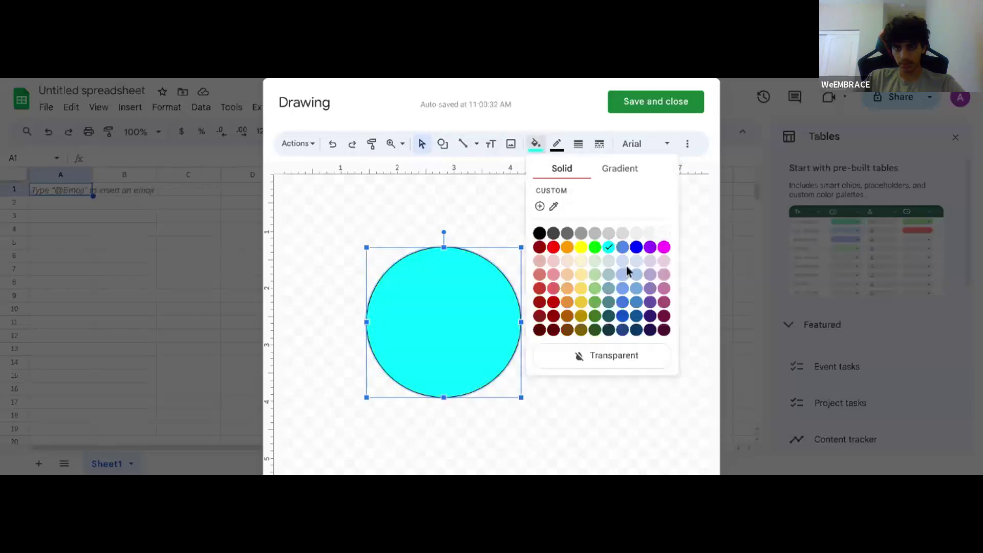
click(636, 247)
click(610, 294)
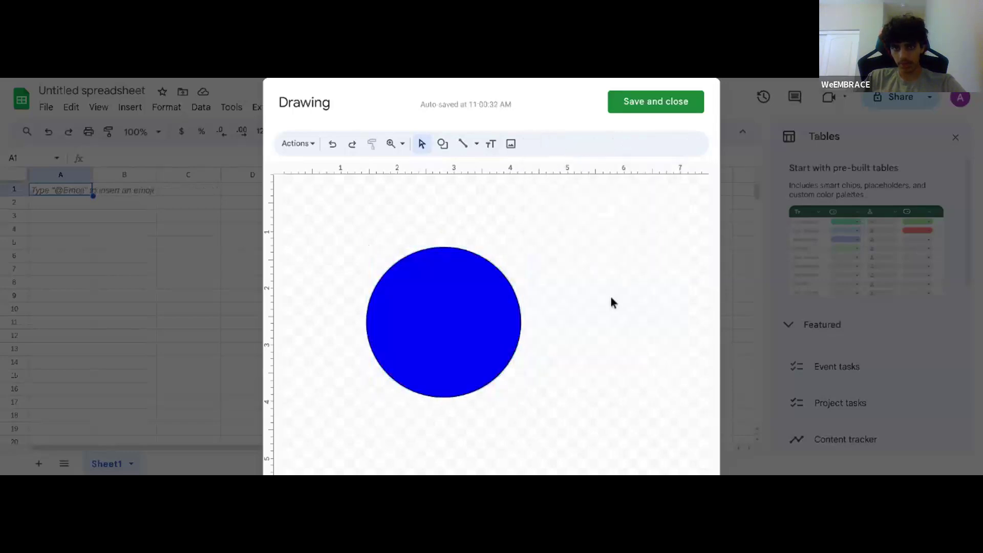
Fill the circle with solid cornflower blue and deselect it
click(506, 285)
click(536, 145)
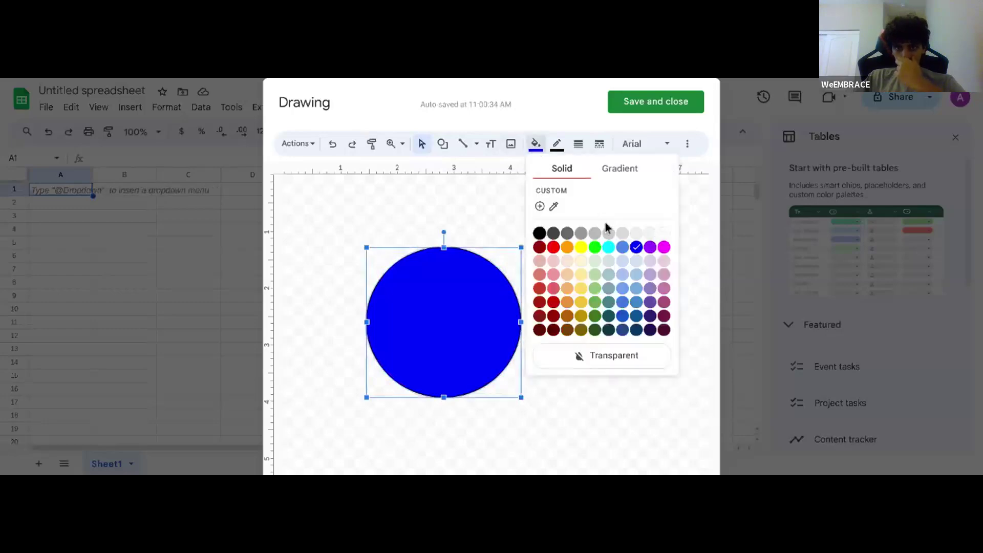
click(623, 248)
click(621, 263)
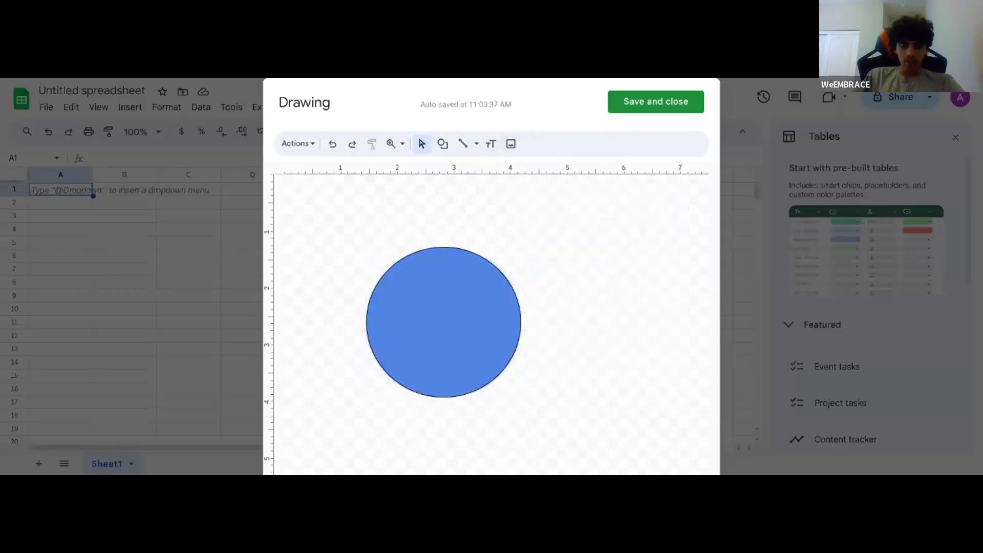